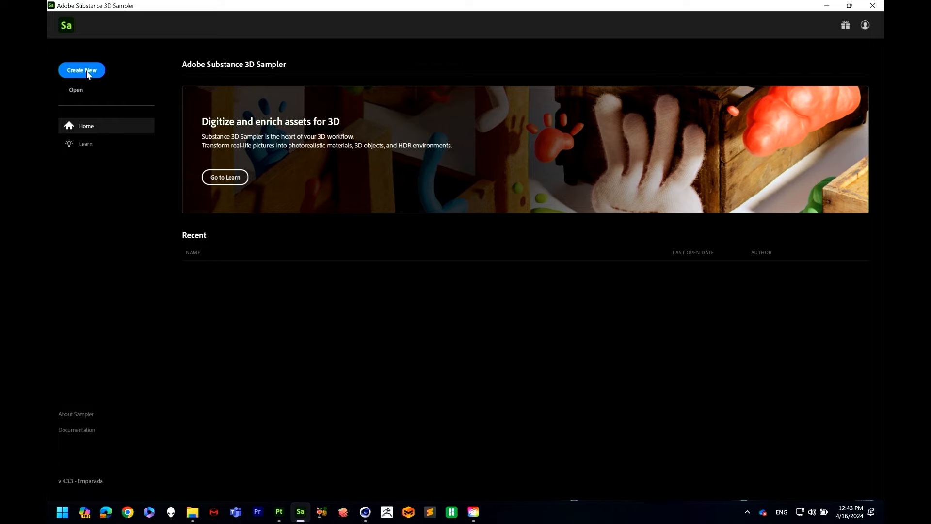
Step: Create a new project and add the clay_raw Substance file from the Downloads folder as its material layer
left_click(87, 72)
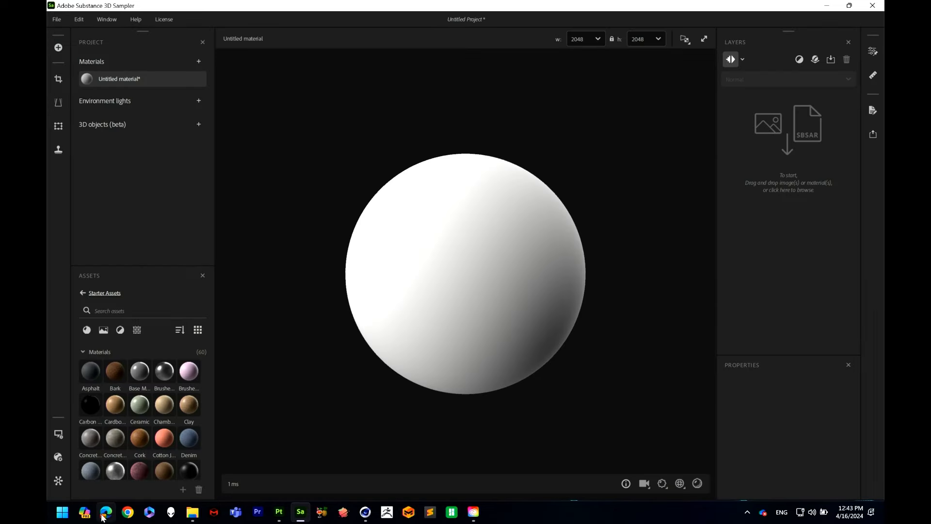
left_click(192, 512)
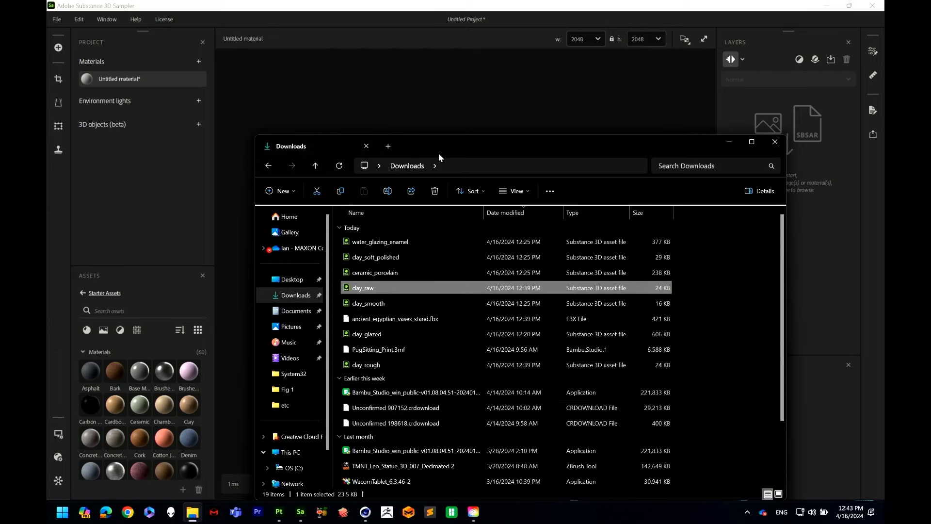
left_click_drag(438, 153, 663, 149)
left_click_drag(586, 298, 460, 257)
left_click_drag(834, 154, 726, 159)
left_click(726, 158)
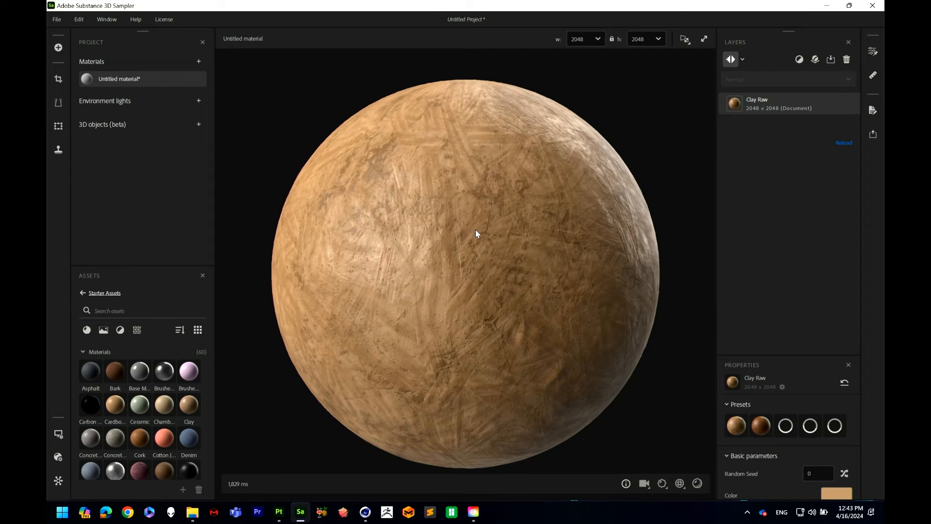
Step: Lower the Clay Raw layer's roughness to 0.18 and inspect the glossier surface on the sphere
mouse_move(476, 240)
left_mouse_down()
mouse_move(543, 240)
mouse_move(477, 224)
left_mouse_up()
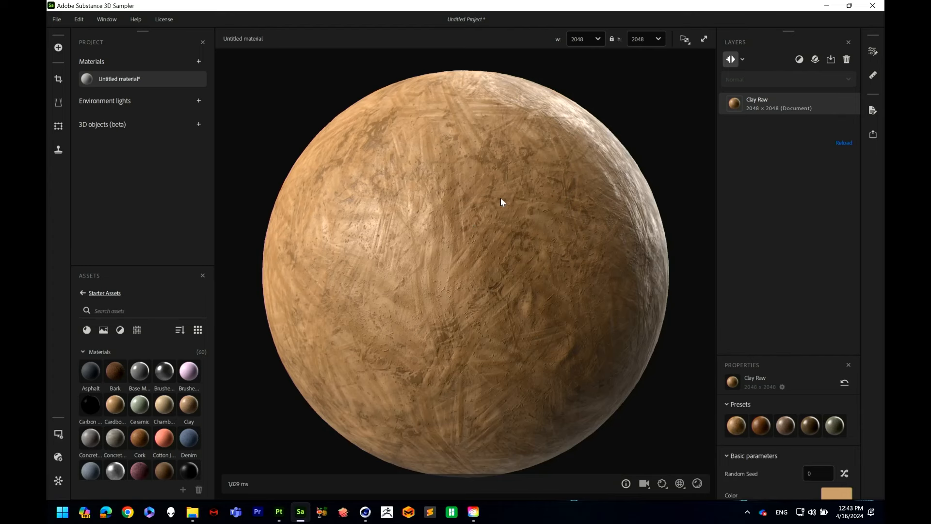
scroll(500, 198, "up", 2)
scroll(494, 188, "down", 3)
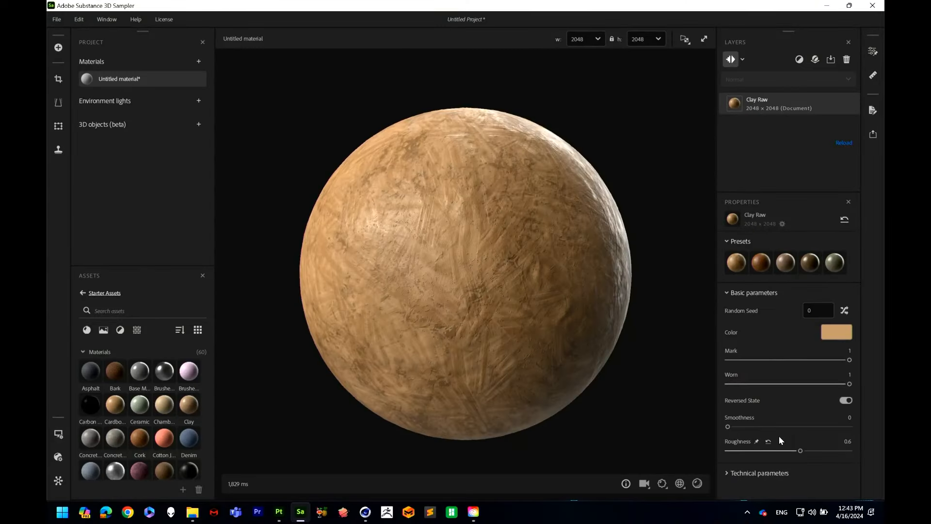
mouse_move(762, 451)
left_mouse_down()
mouse_move(737, 451)
mouse_move(813, 452)
mouse_move(749, 456)
left_mouse_up()
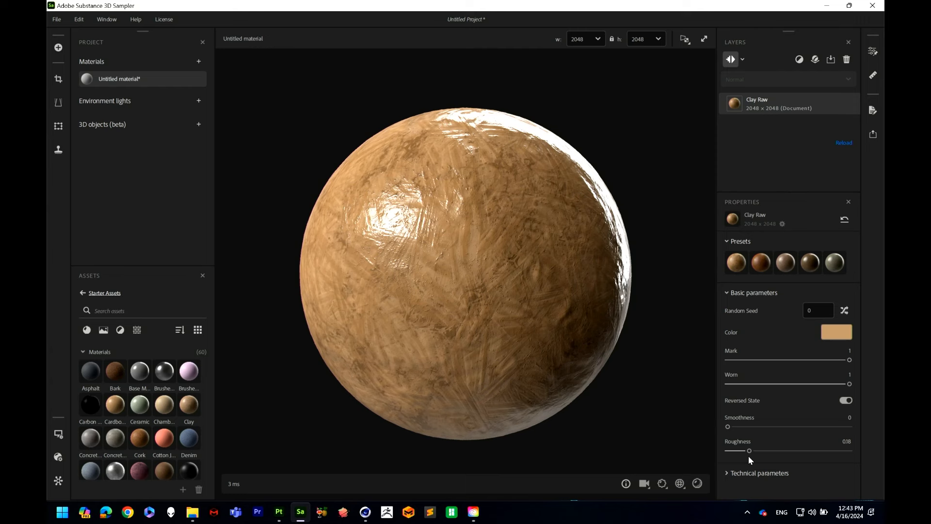
left_click_drag(446, 312, 530, 279)
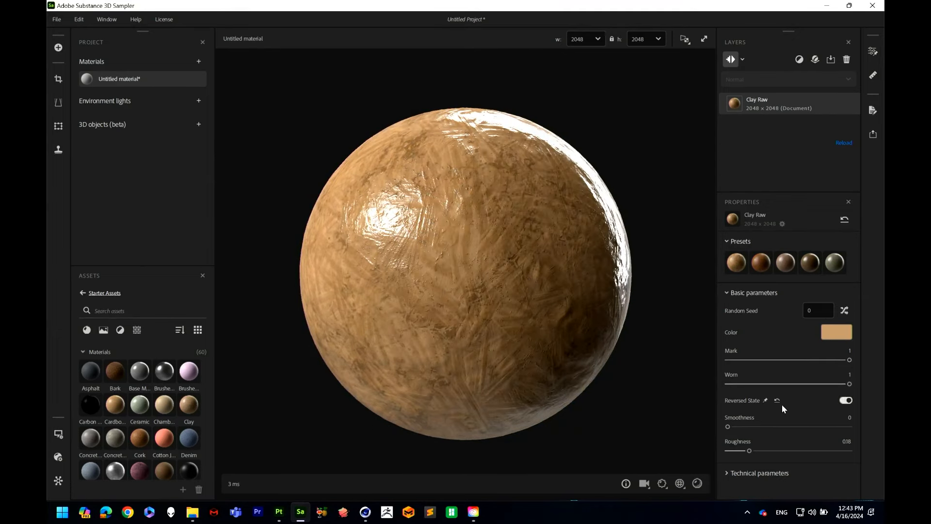
Step: Switch to Cinema 4D to review the Clay Raw material's input parameters, and return to Substance 3D Sampler
mouse_move(364, 515)
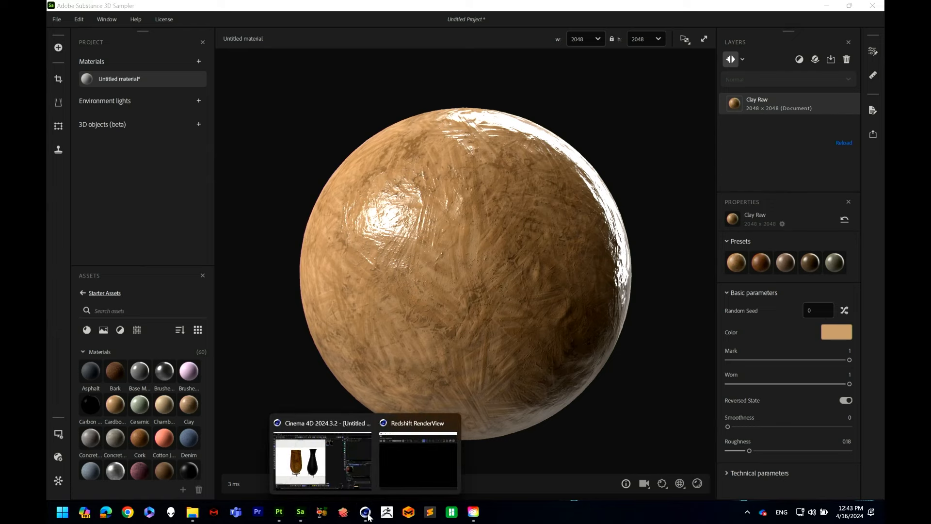
left_click(343, 465)
scroll(834, 465, "down", 3)
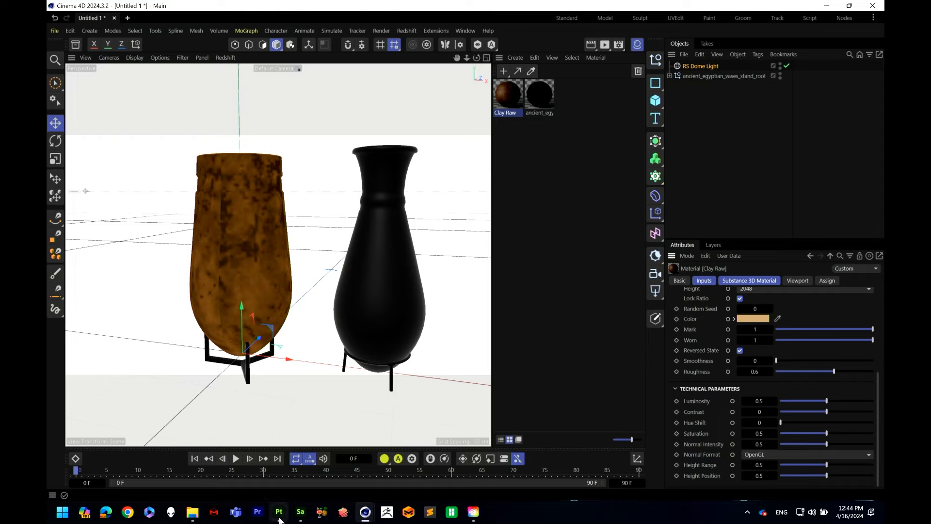
left_click(300, 512)
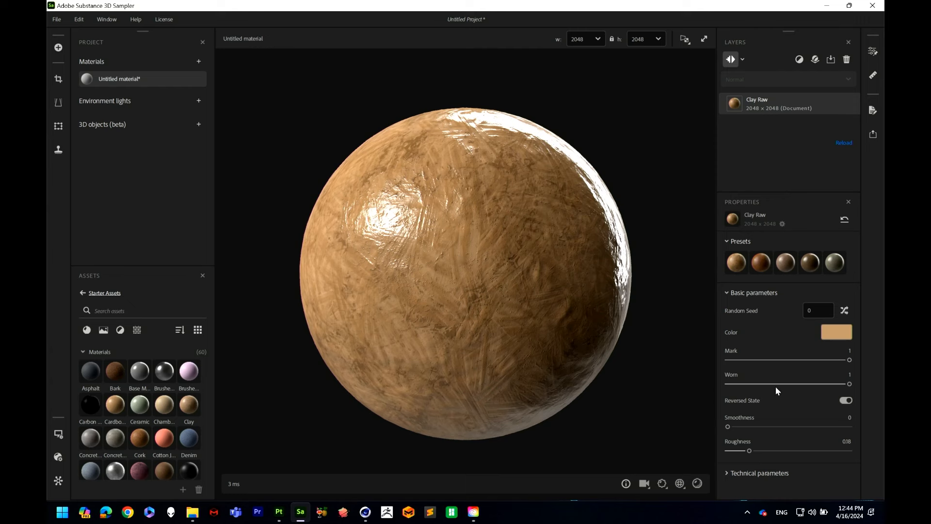
Step: Add a Cracks filter on top of the Clay Raw layer
left_click(799, 59)
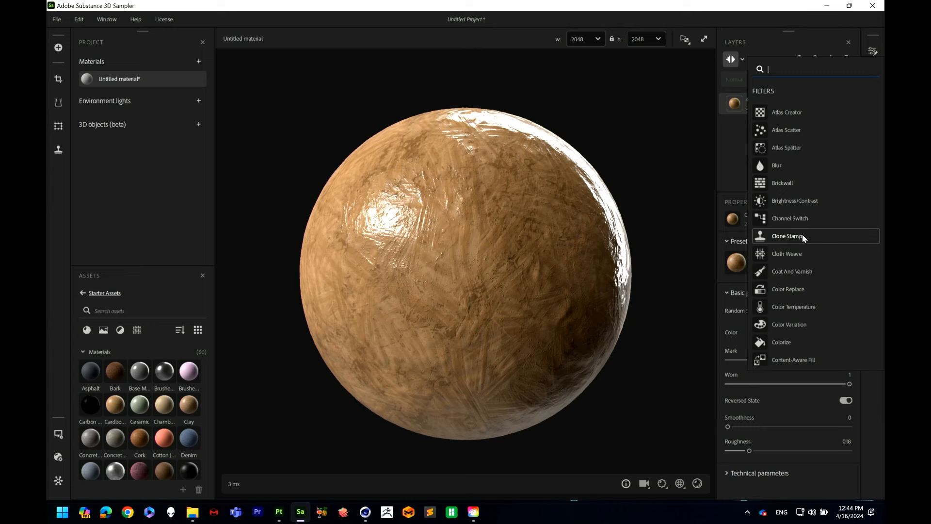
type("crac")
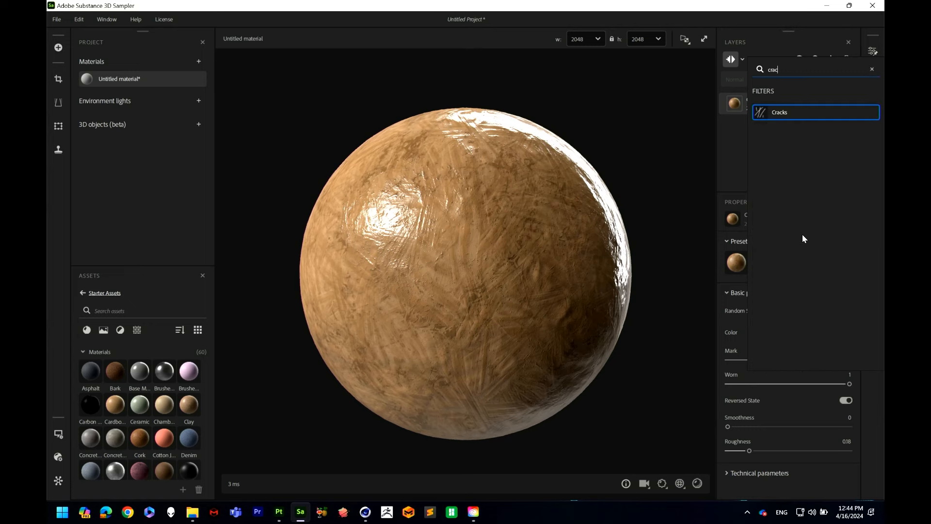
key("Return")
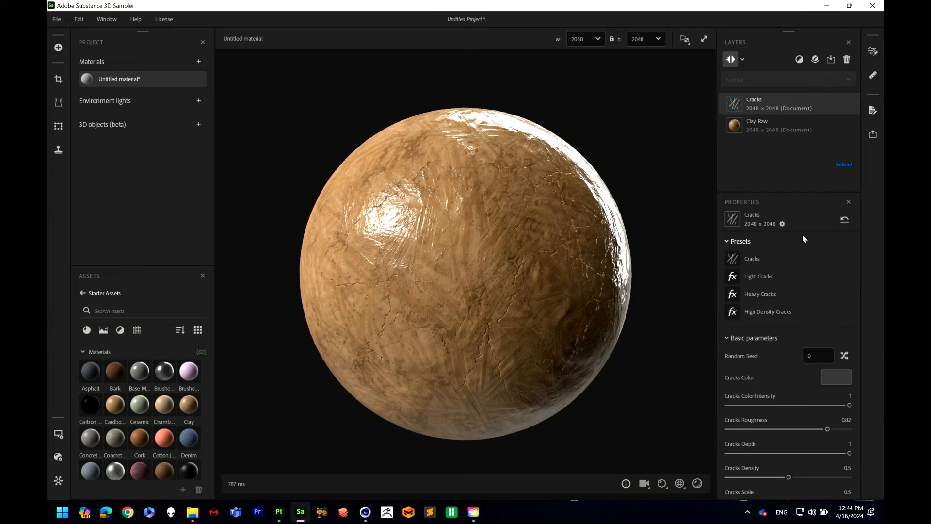
Step: Set the Cracks filter's density to 0.81 and its depth to 0.12
scroll(478, 246, "up", 3)
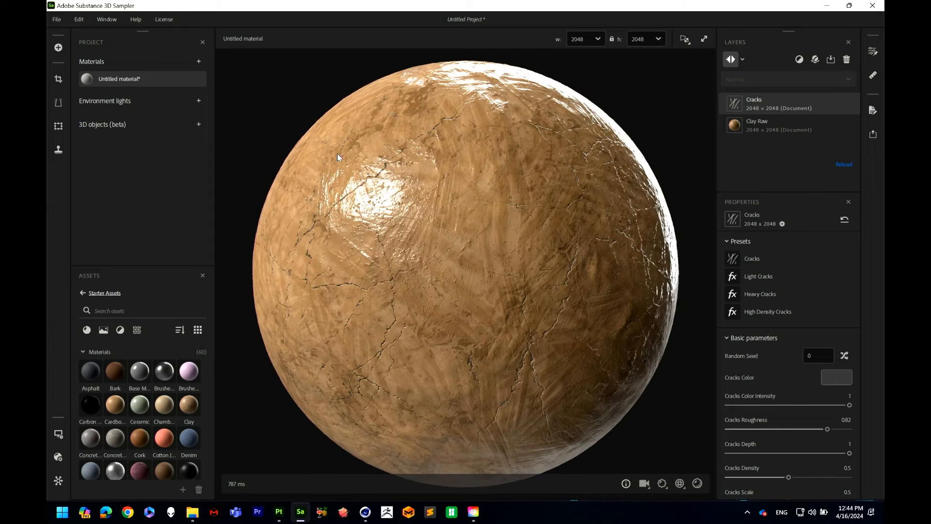
scroll(418, 181, "up", 5)
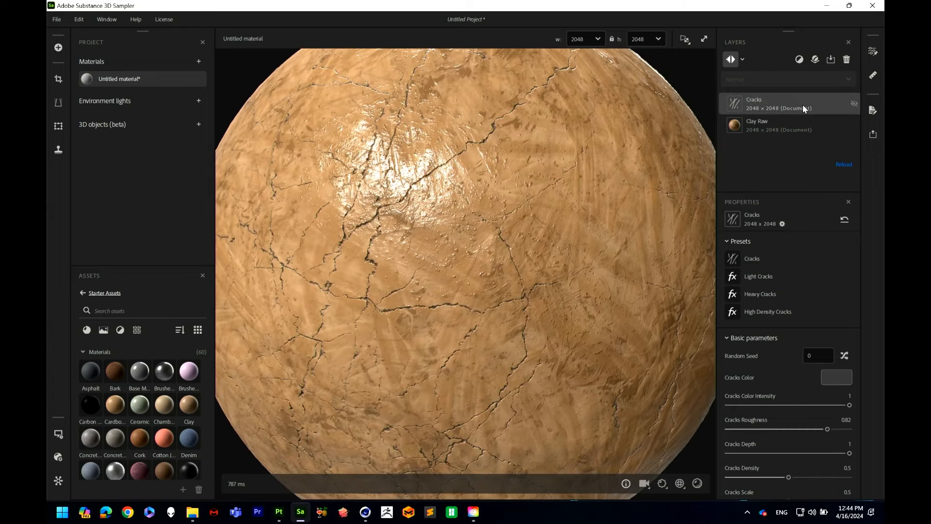
left_click_drag(485, 204, 554, 215)
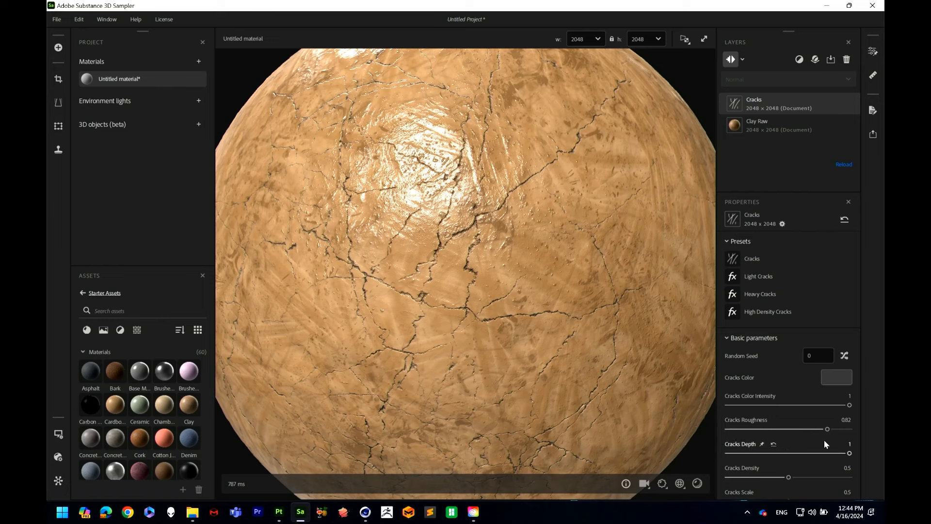
scroll(808, 430, "down", 1)
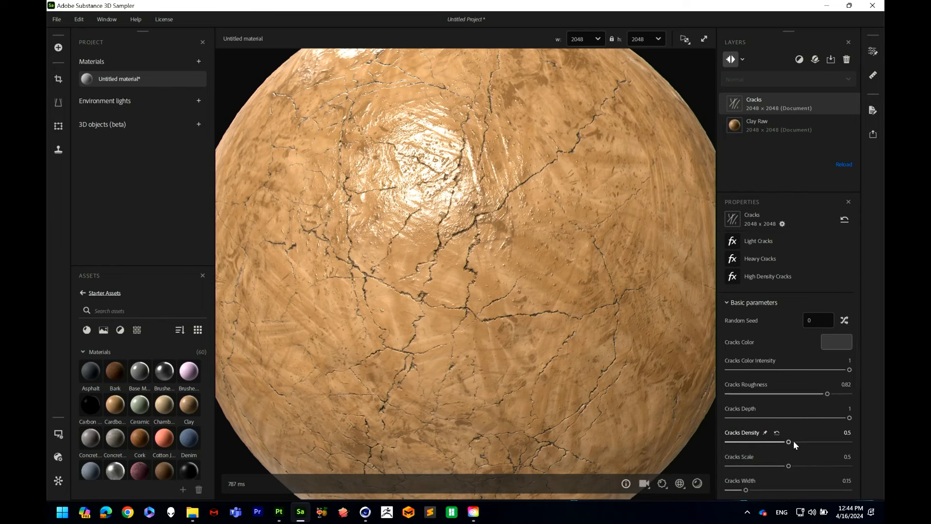
left_click_drag(789, 441, 834, 419)
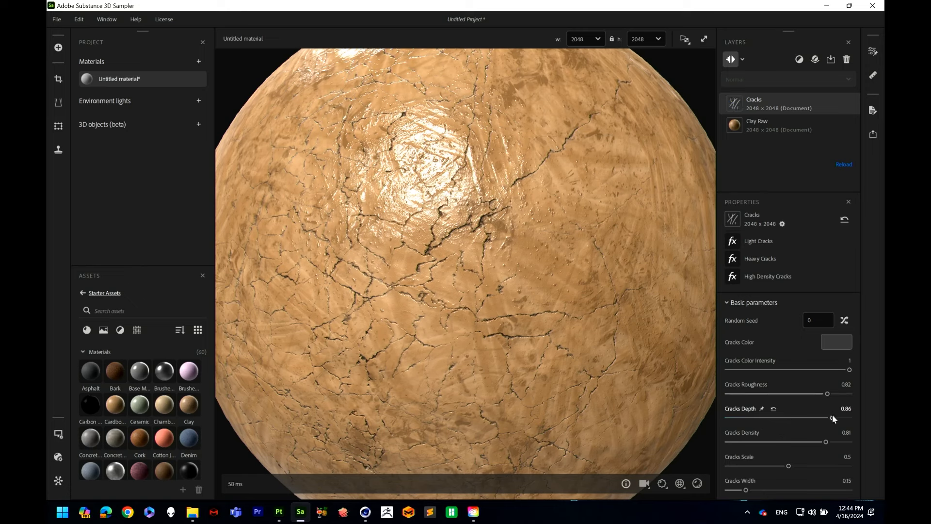
left_click_drag(832, 418, 733, 424)
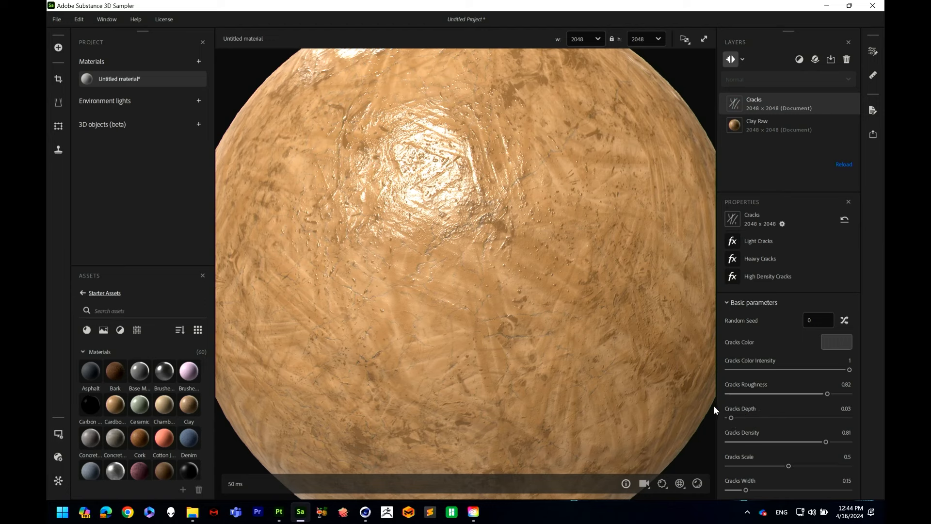
mouse_move(733, 418)
left_mouse_down()
mouse_move(830, 418)
mouse_move(744, 423)
left_mouse_up()
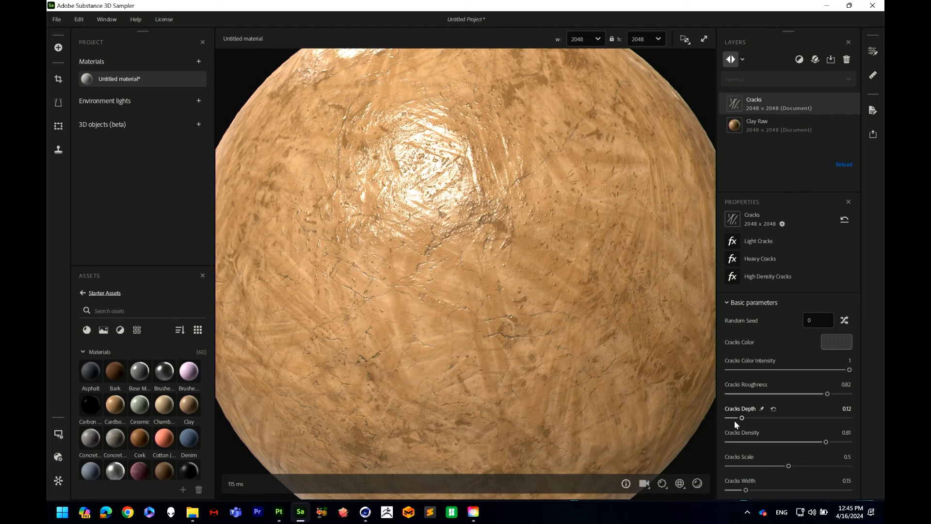
Step: Expose the Cracks Depth parameter and set its value to 0.18
scroll(552, 312, "down", 3)
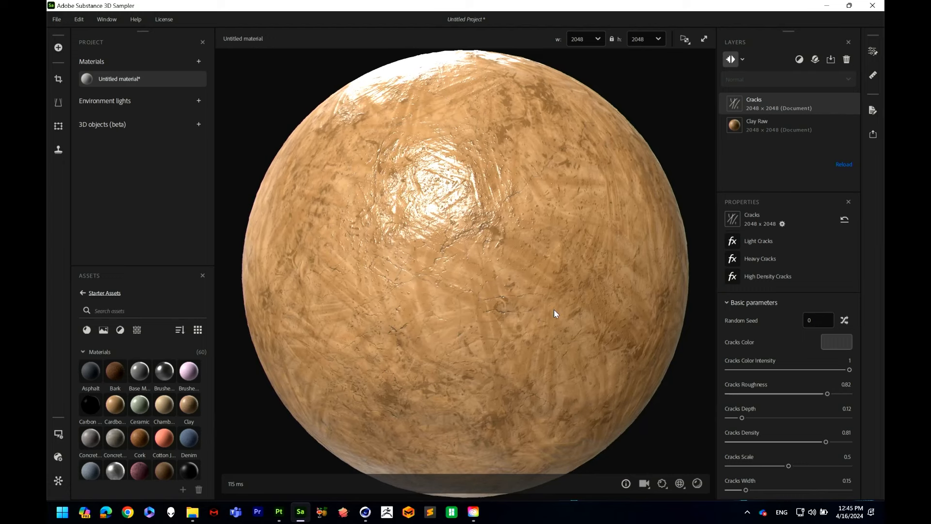
left_click_drag(490, 260, 508, 253)
mouse_move(743, 417)
left_mouse_down()
mouse_move(837, 422)
mouse_move(729, 427)
left_mouse_up()
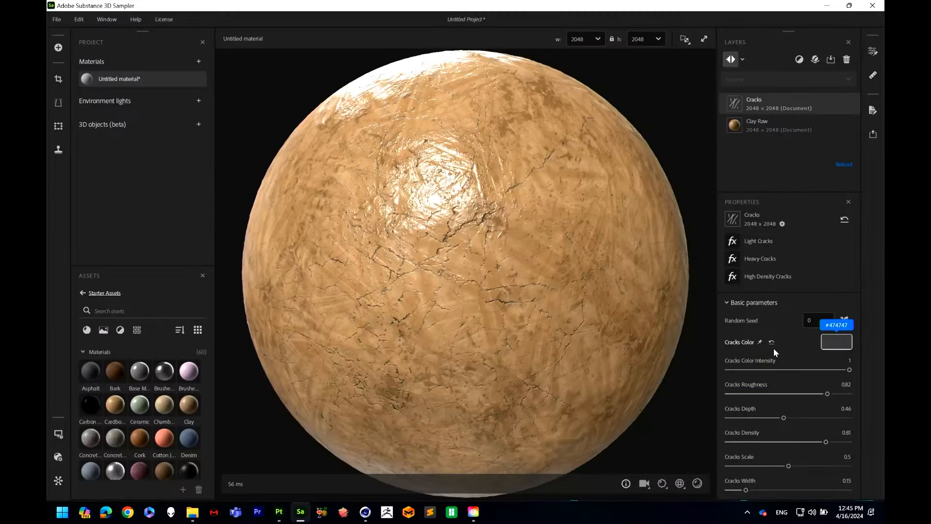
left_click_drag(784, 417, 767, 423)
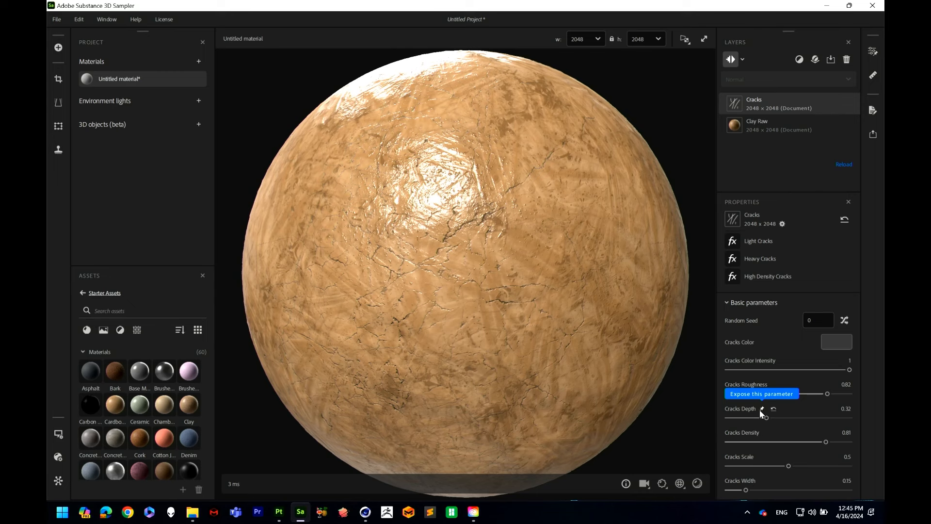
left_click(762, 409)
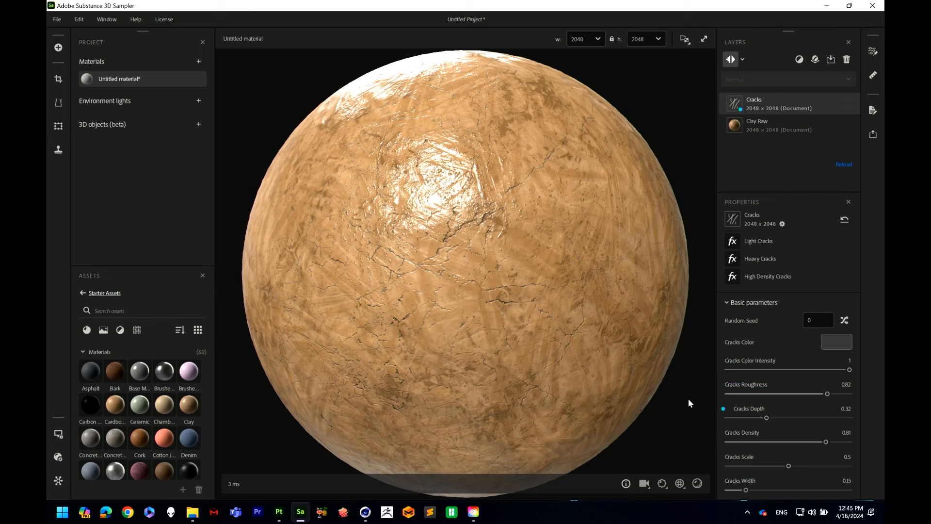
mouse_move(767, 418)
left_mouse_down()
mouse_move(790, 421)
mouse_move(751, 420)
left_mouse_up()
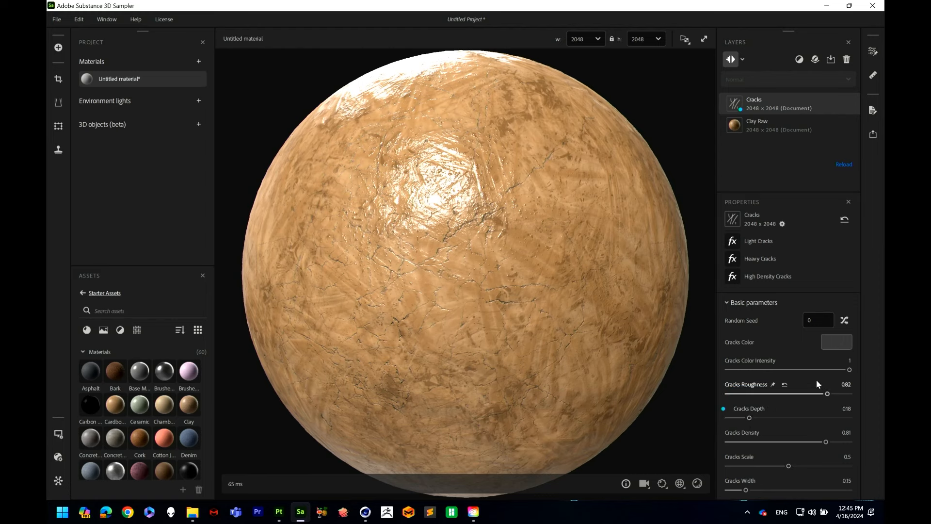
Step: Expose the Cracks Color parameter and change the color to dark reddish brown #371816
scroll(796, 379, "down", 1)
scroll(795, 379, "up", 1)
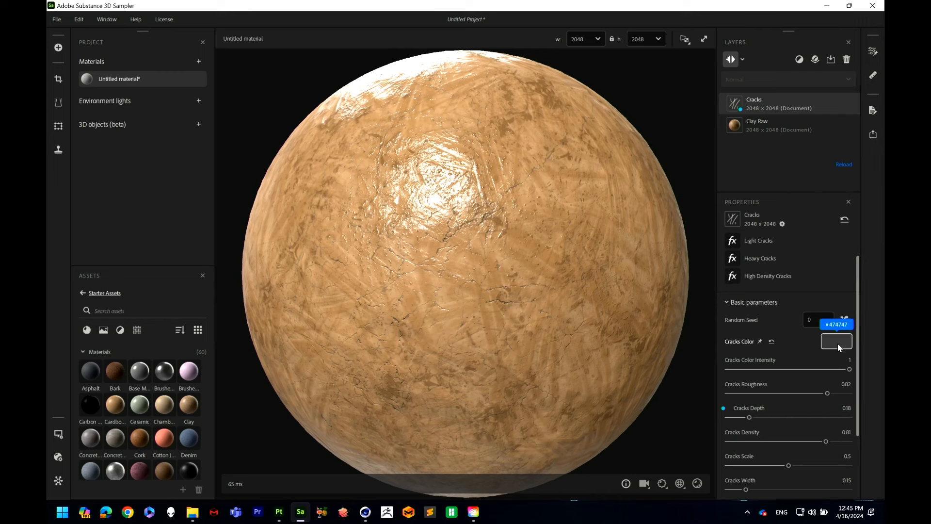
left_click(757, 341)
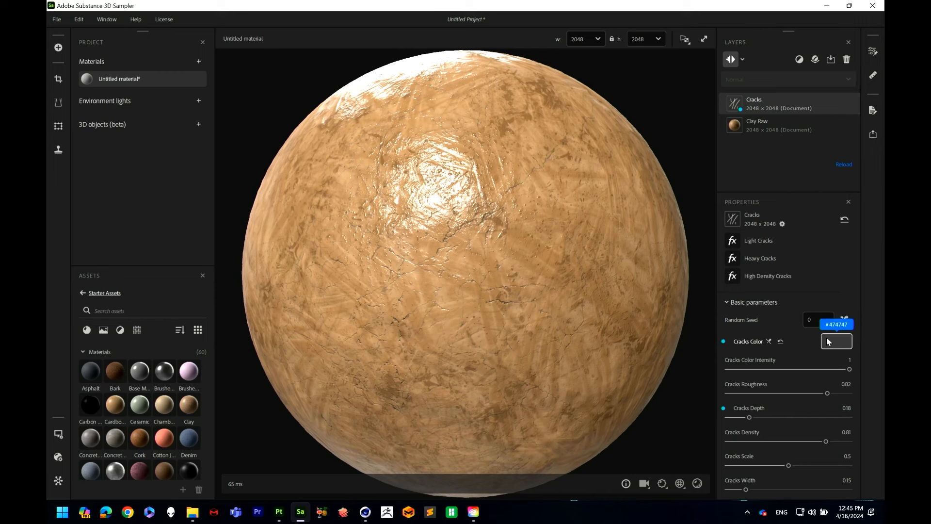
left_click(836, 341)
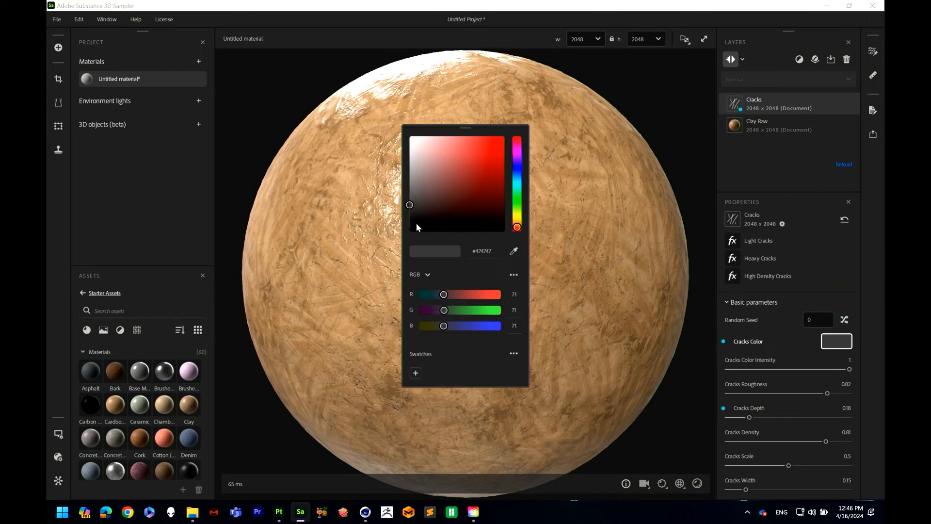
left_click_drag(416, 227, 449, 211)
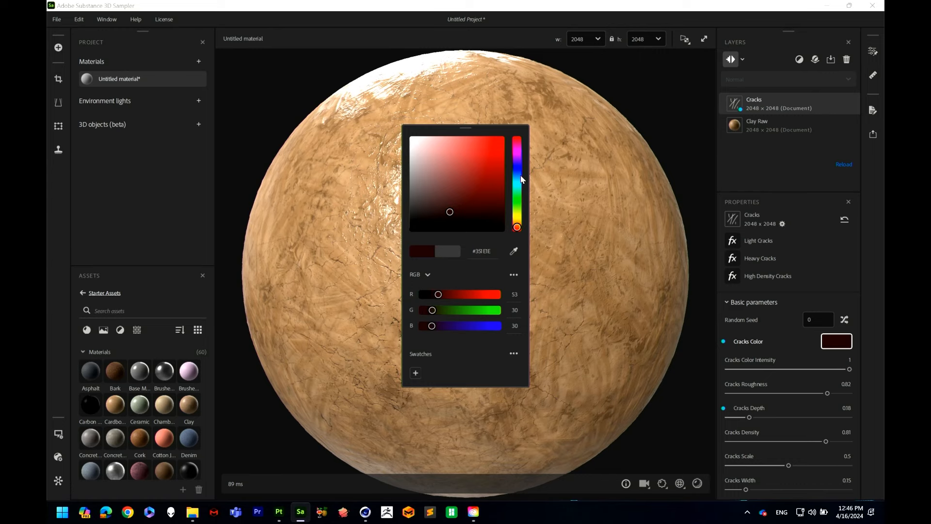
left_click_drag(522, 180, 519, 228)
left_click(467, 211)
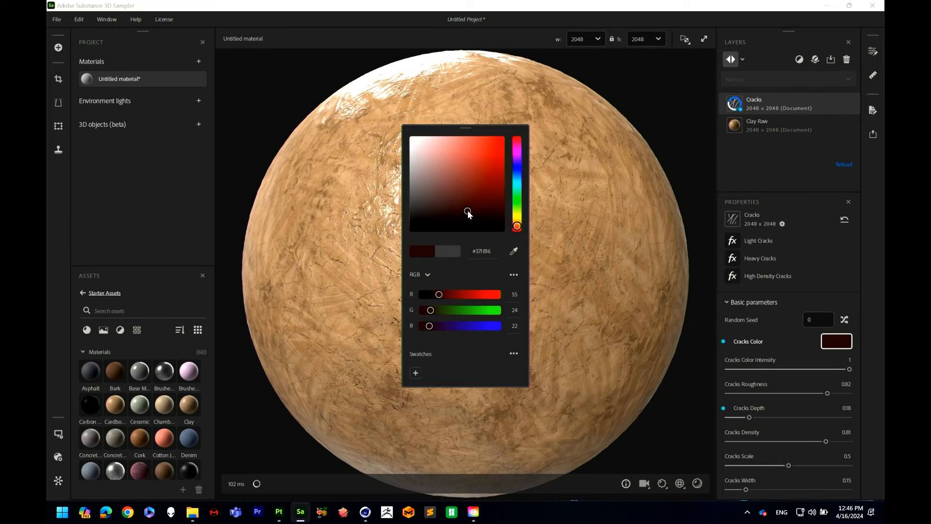
left_click(564, 293)
Step: Inspect the recolored cracks up close and set the Cracks Scale to 0.53
scroll(532, 275, "up", 10)
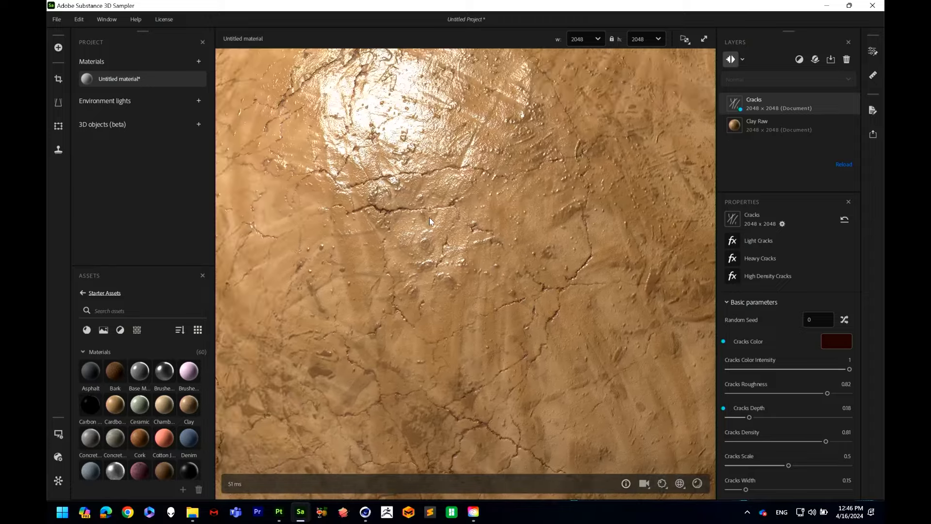
left_click_drag(429, 217, 478, 185)
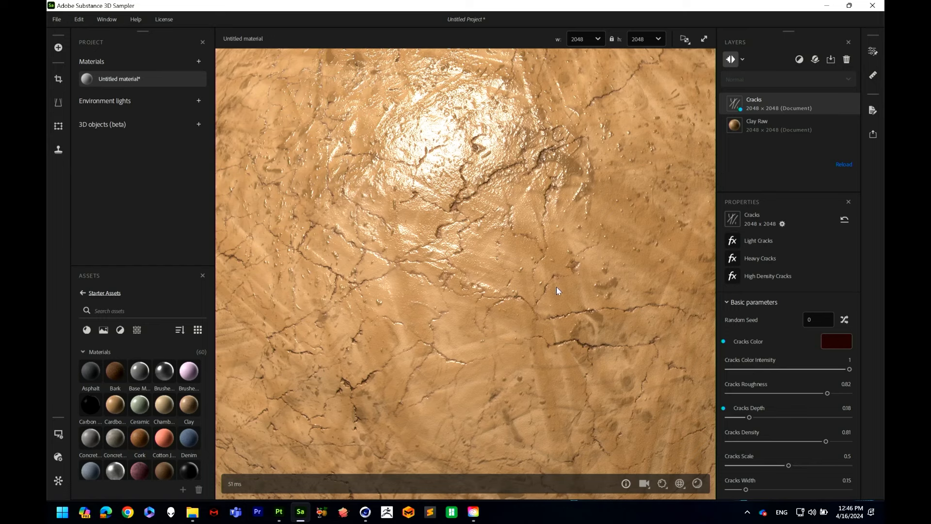
scroll(510, 232, "down", 3)
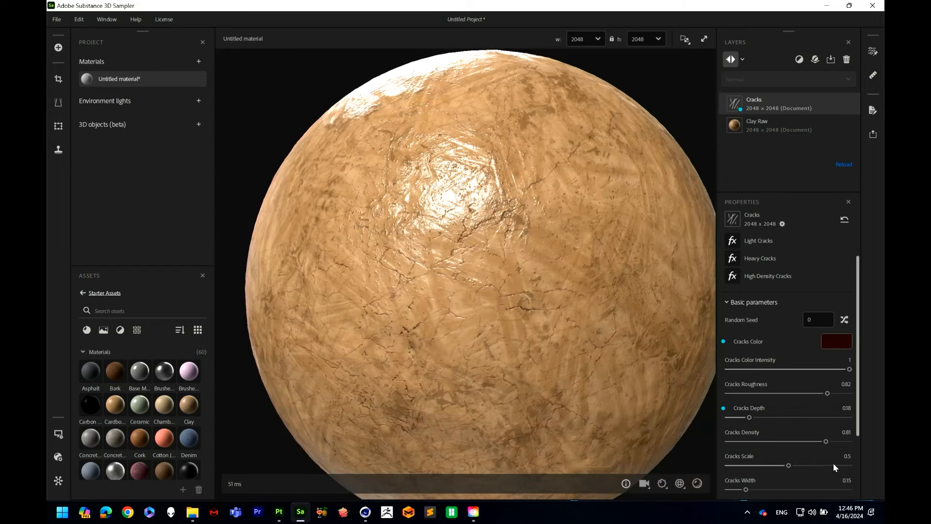
scroll(790, 424, "down", 3)
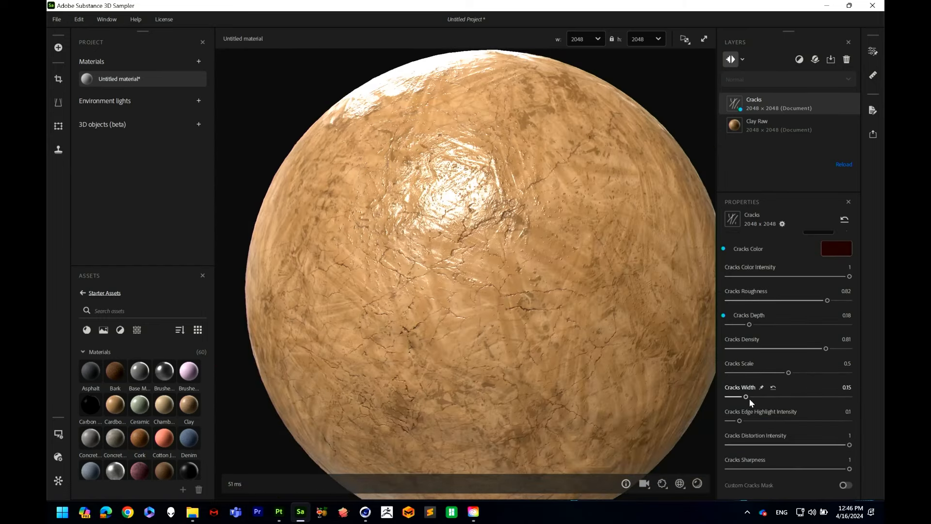
left_click(792, 372)
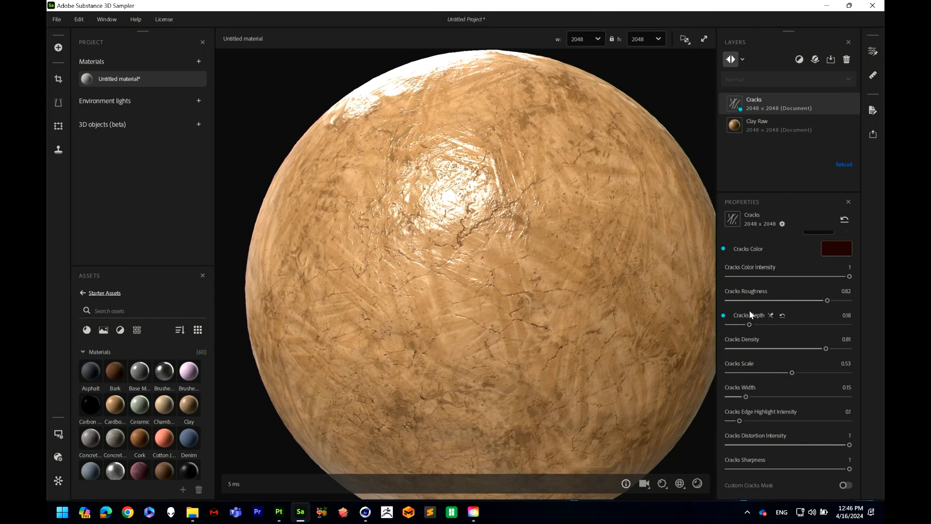
Step: Expose Clay Raw's Color, Roughness, Mark and Worn parameters, with Mark set to 0.05 and Worn set to 0.08
left_click(768, 130)
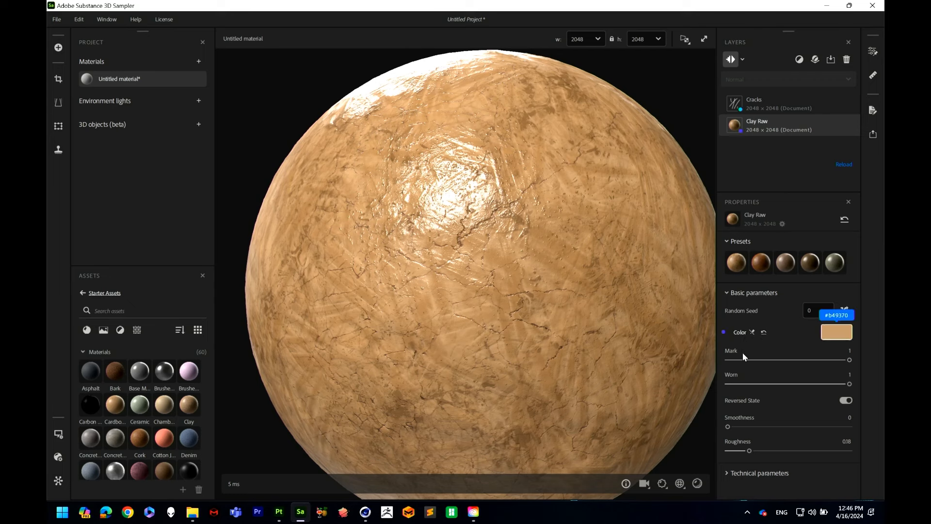
left_click(755, 440)
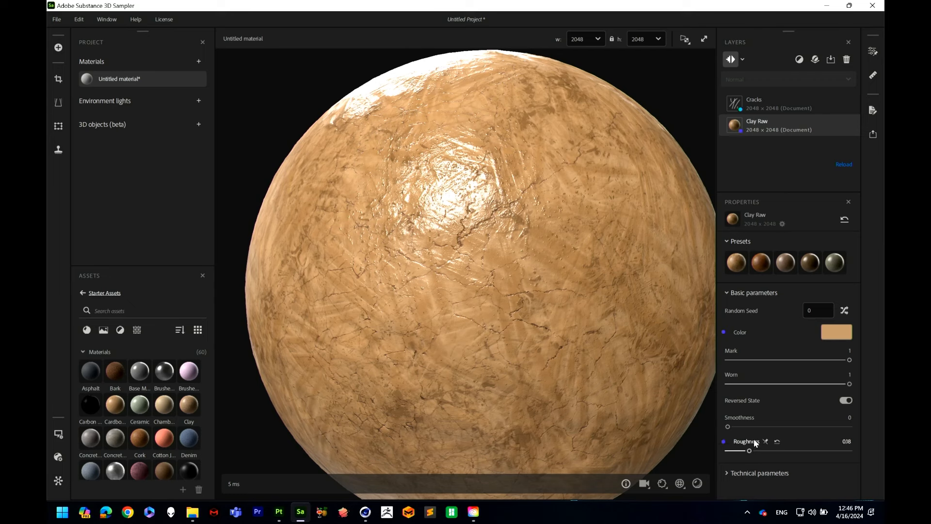
left_click_drag(794, 359, 734, 366)
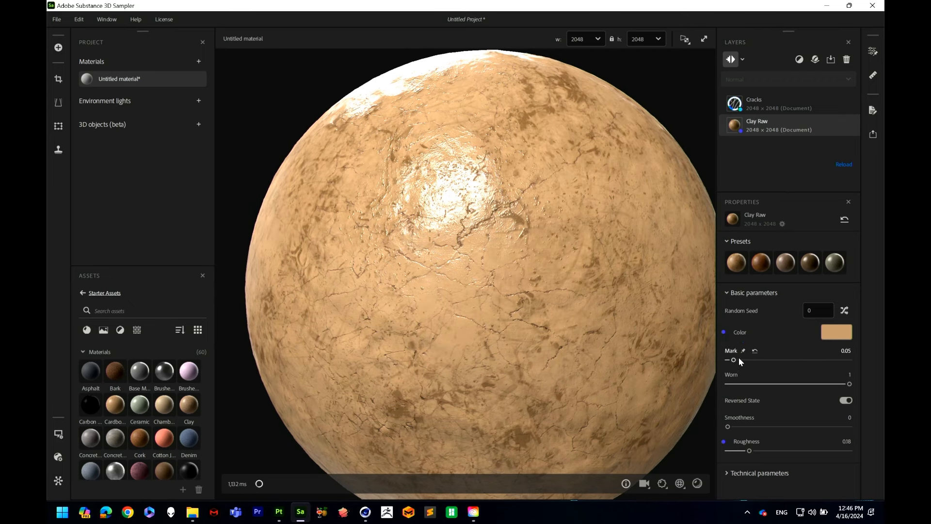
left_click(743, 351)
mouse_move(735, 390)
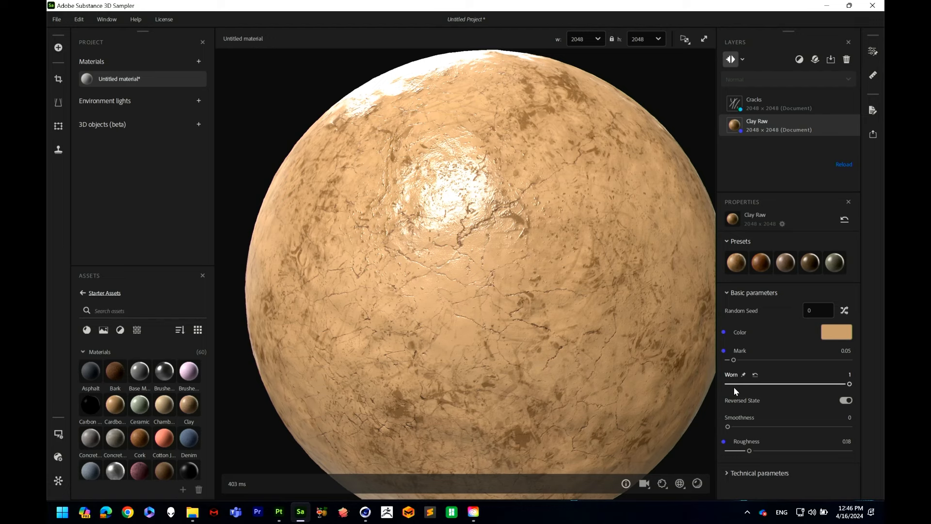
left_click_drag(757, 385, 737, 384)
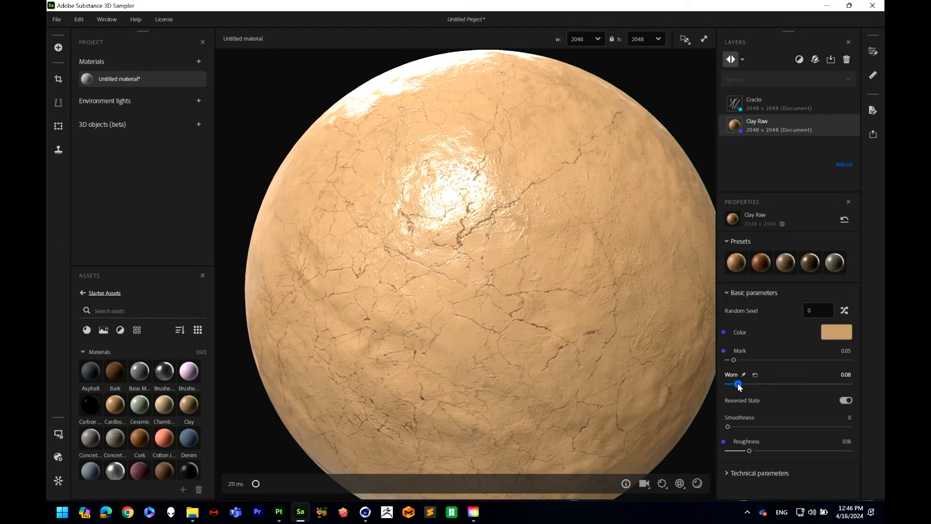
left_click(744, 375)
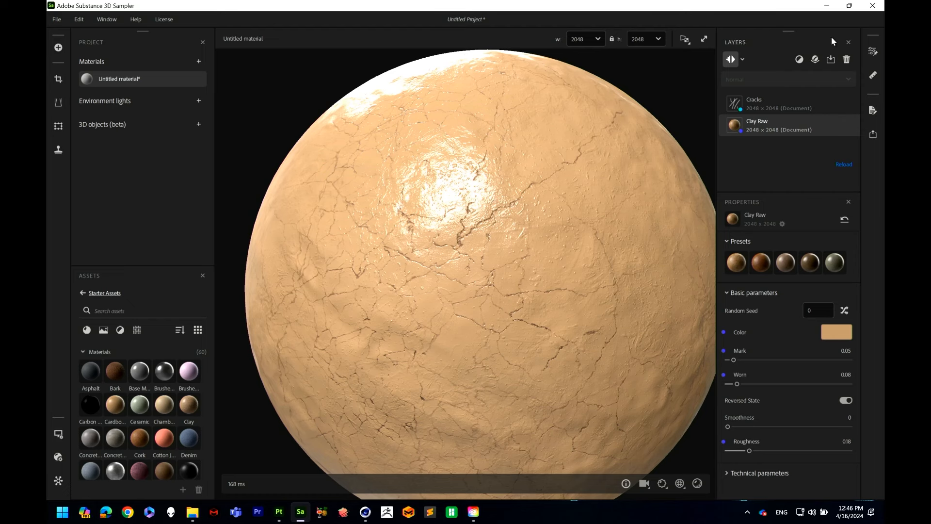
Step: Add a Dust filter above the Cracks layer
left_click_drag(452, 278, 567, 277)
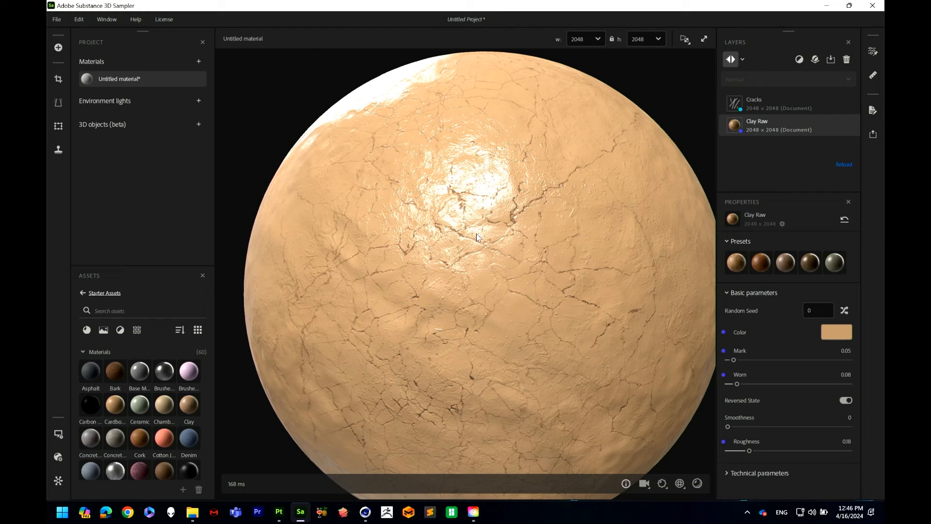
left_click(774, 97)
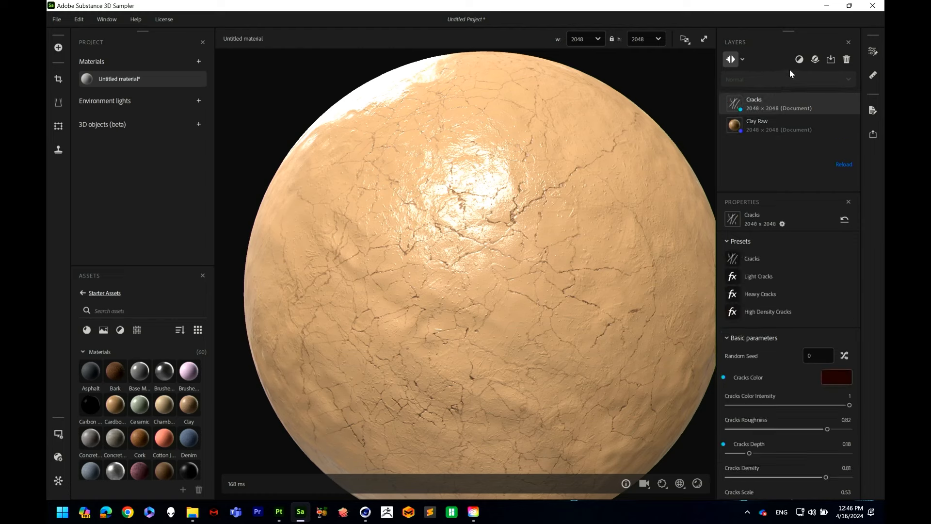
left_click(800, 59)
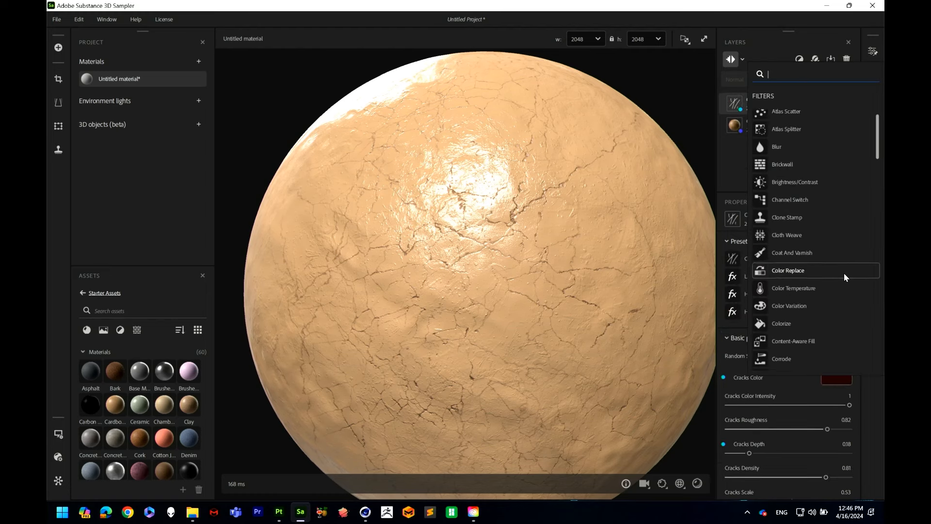
scroll(844, 277, "down", 5)
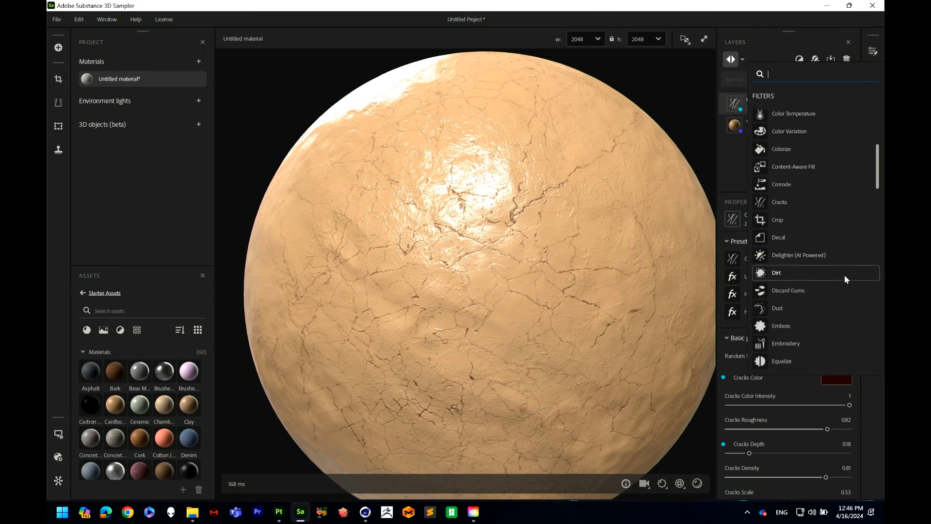
scroll(845, 277, "down", 2)
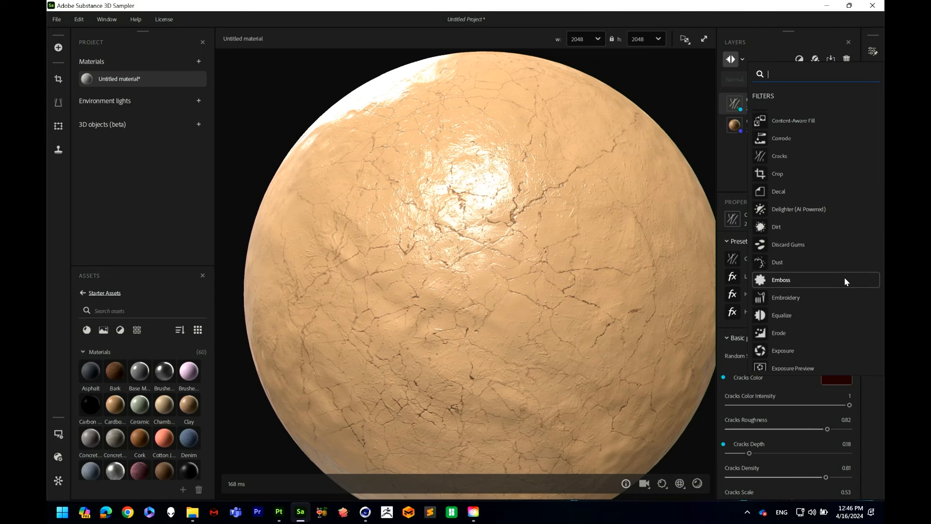
left_click(823, 263)
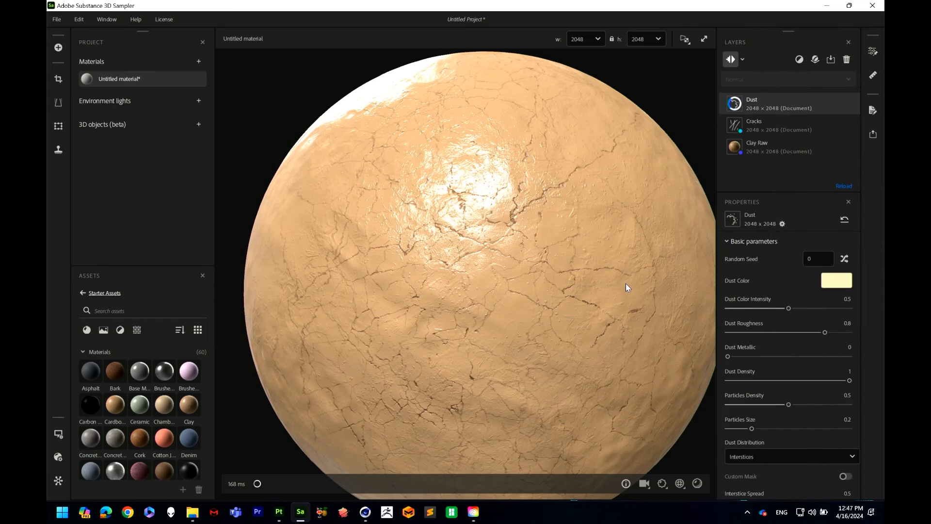
Step: Add a Moss filter above the Dust layer and set its Moss Height to 0.47
left_click(801, 59)
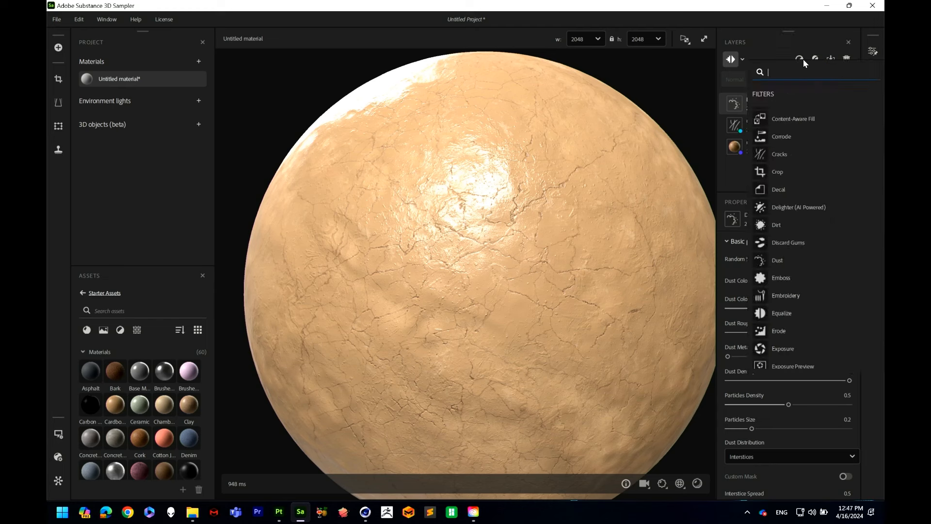
type("moss")
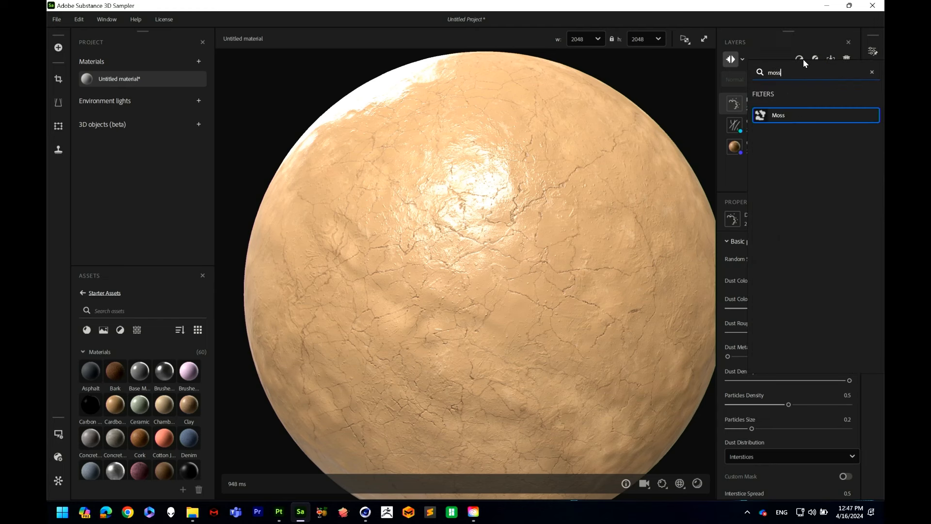
key("Return")
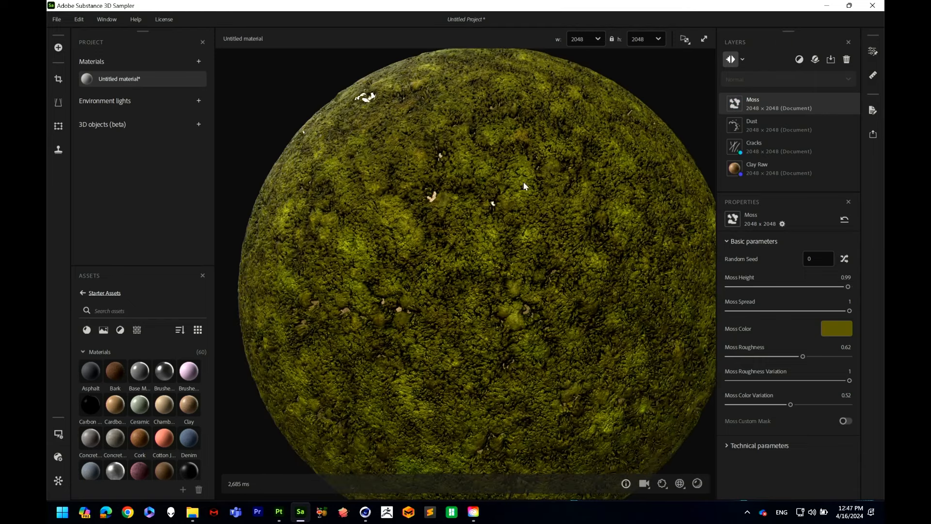
left_click_drag(522, 182, 536, 179)
scroll(533, 185, "down", 2)
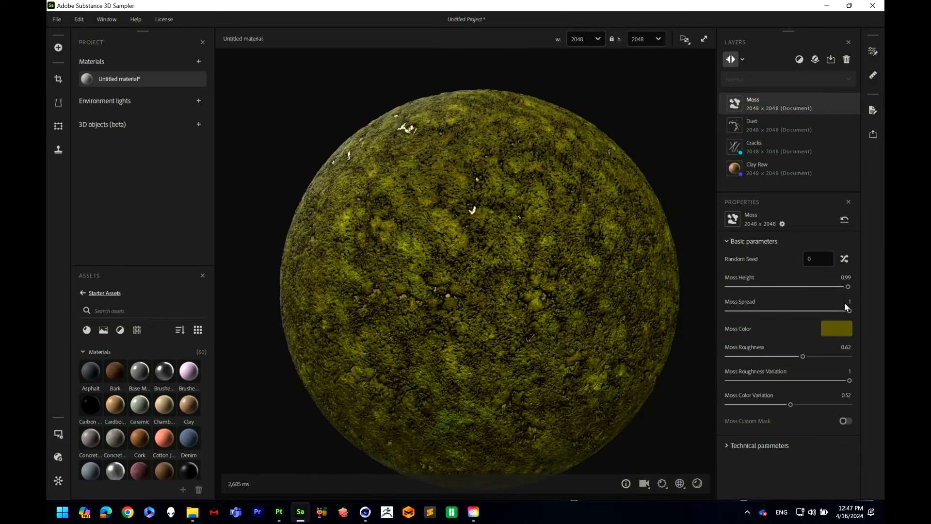
left_click_drag(845, 289, 784, 289)
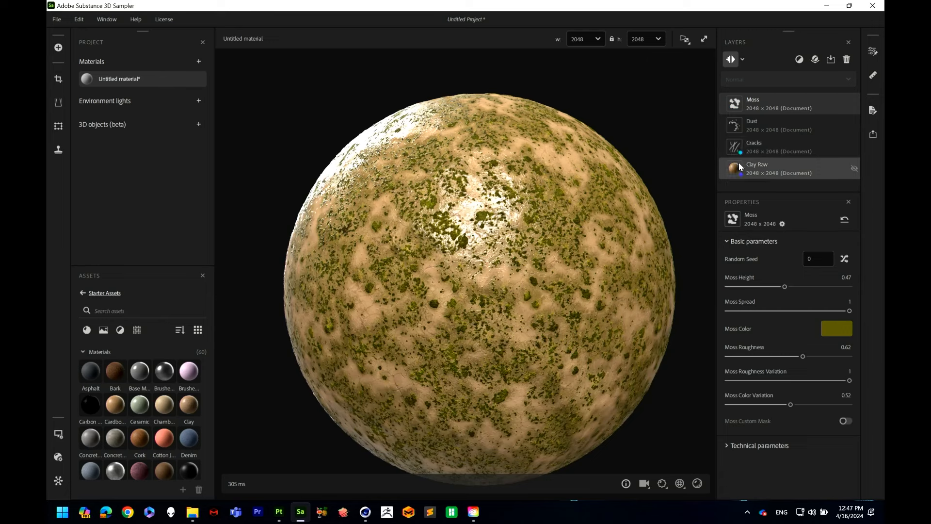
Step: Change the Clay Raw layer's color to dark brown #594024
left_click(738, 162)
left_click(833, 331)
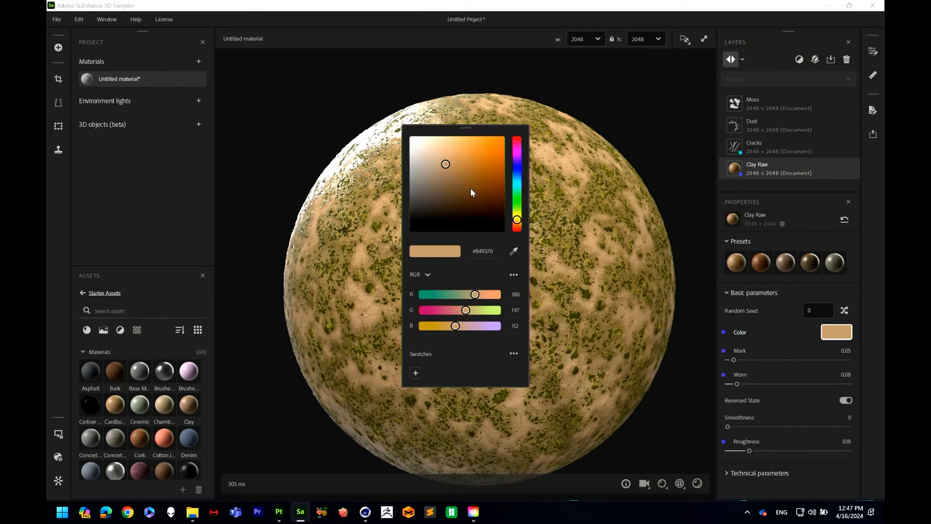
left_click_drag(470, 192, 493, 201)
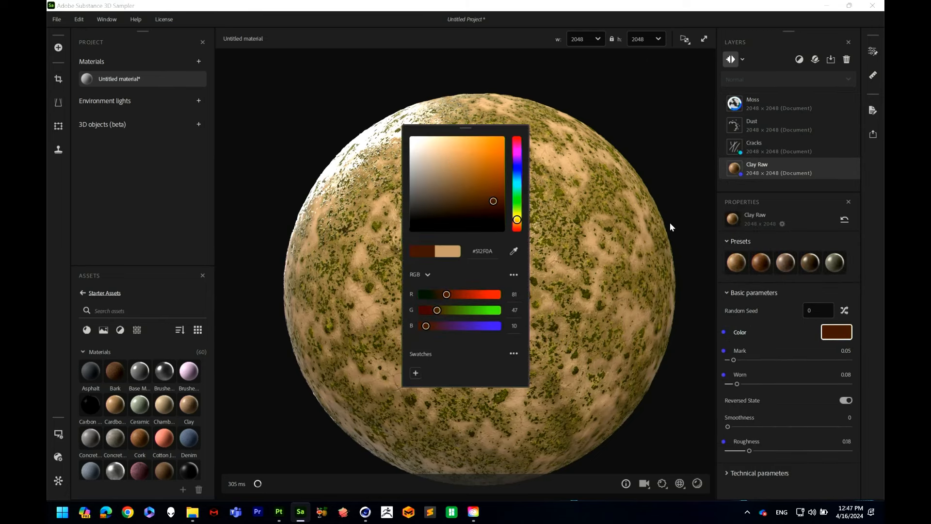
left_click(466, 199)
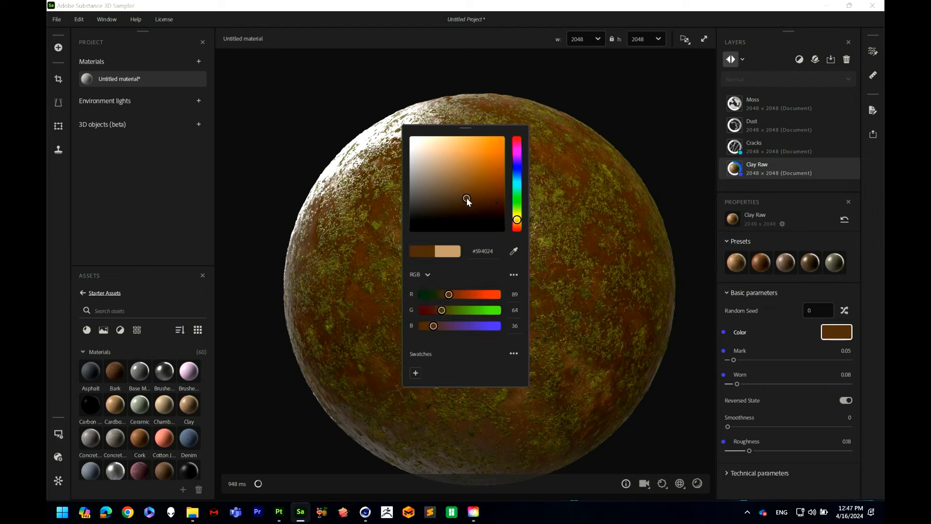
left_click(750, 108)
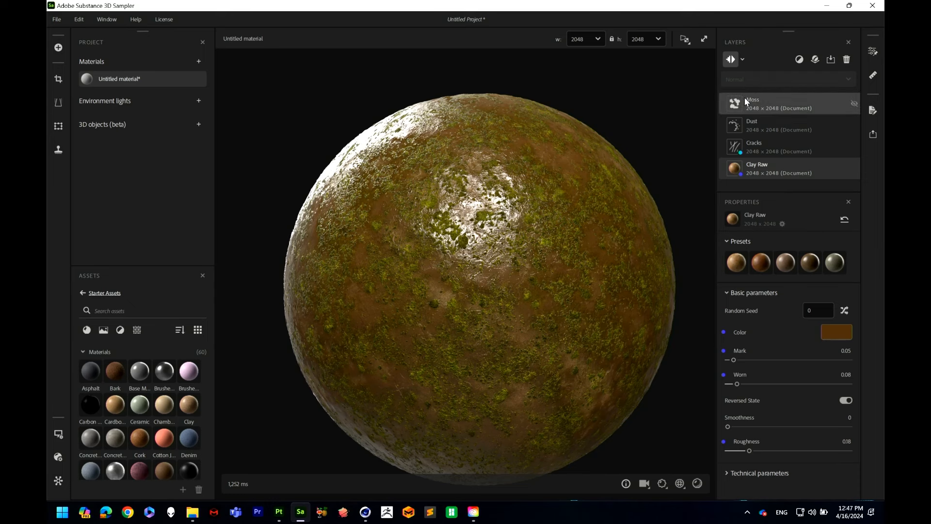
Step: Expose the Moss Height, Moss Spread and Moss Color parameters of the Moss layer
left_click(744, 97)
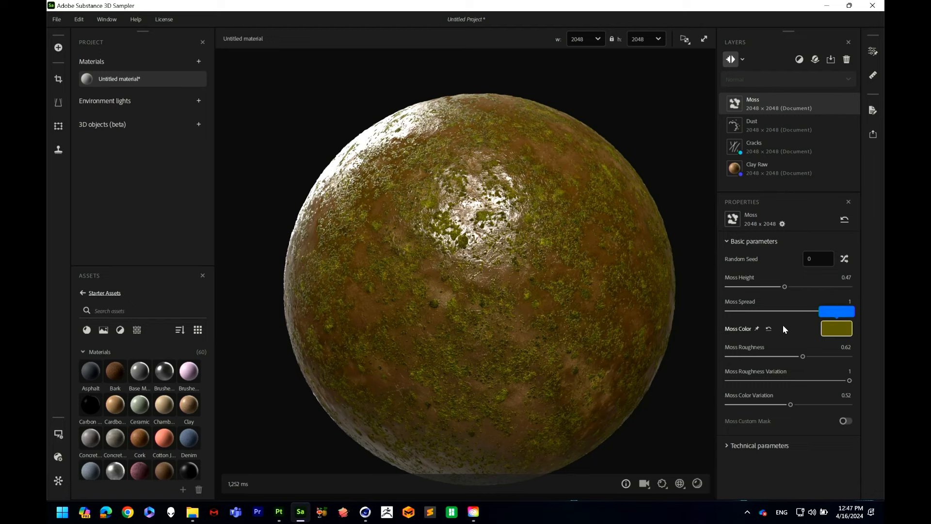
left_click_drag(784, 286, 785, 287)
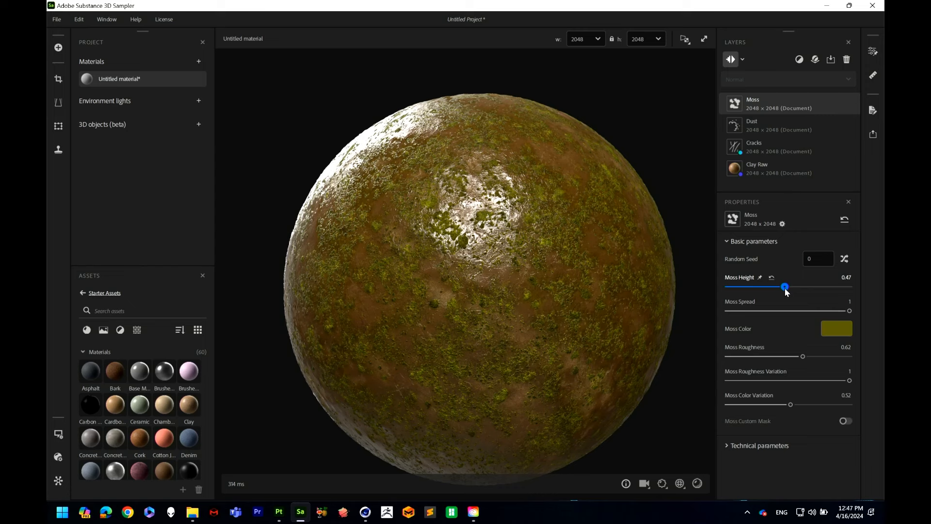
left_click(760, 278)
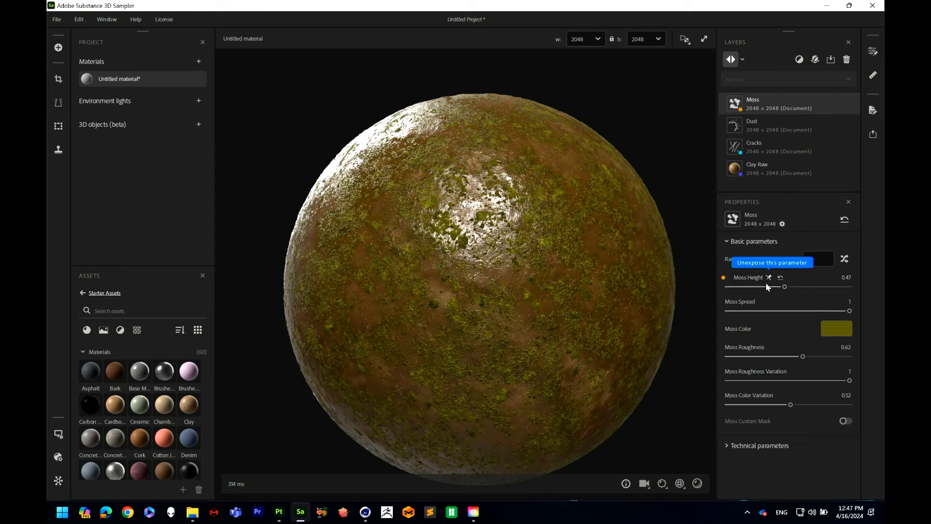
left_click(760, 303)
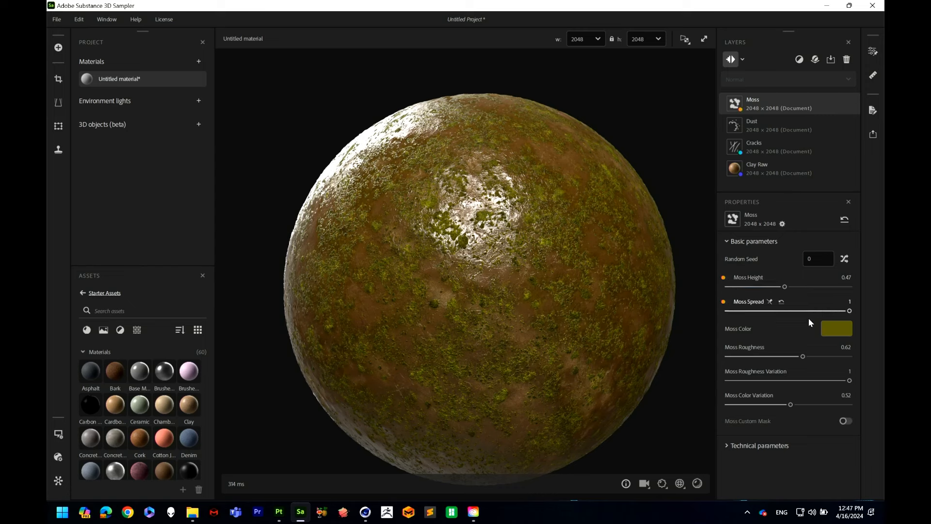
left_click(757, 328)
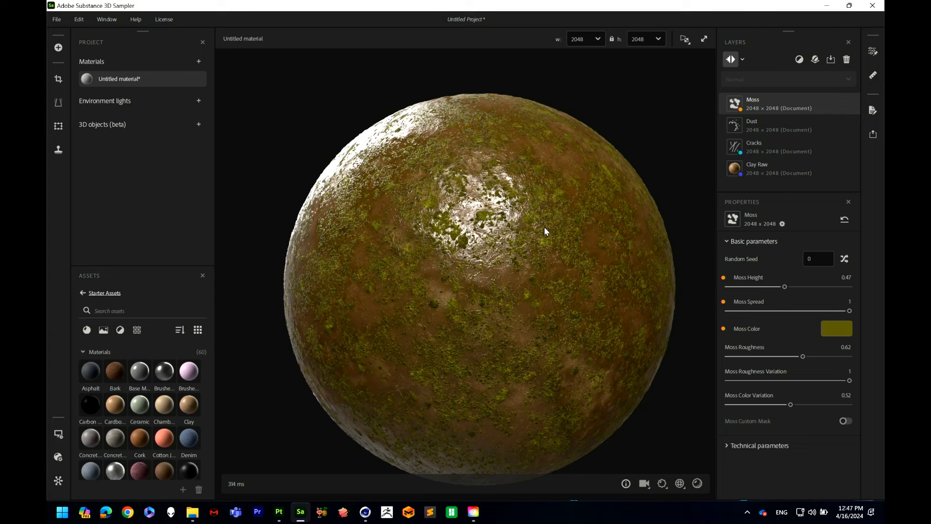
Step: Expose the Dust Color, Dust Color Intensity and Dust Roughness parameters of the Dust layer
left_click(757, 120)
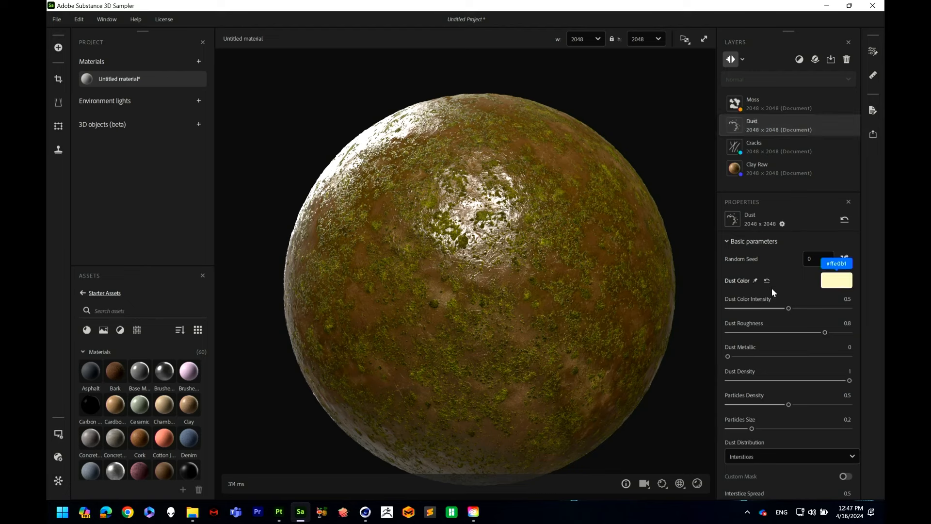
left_click(756, 281)
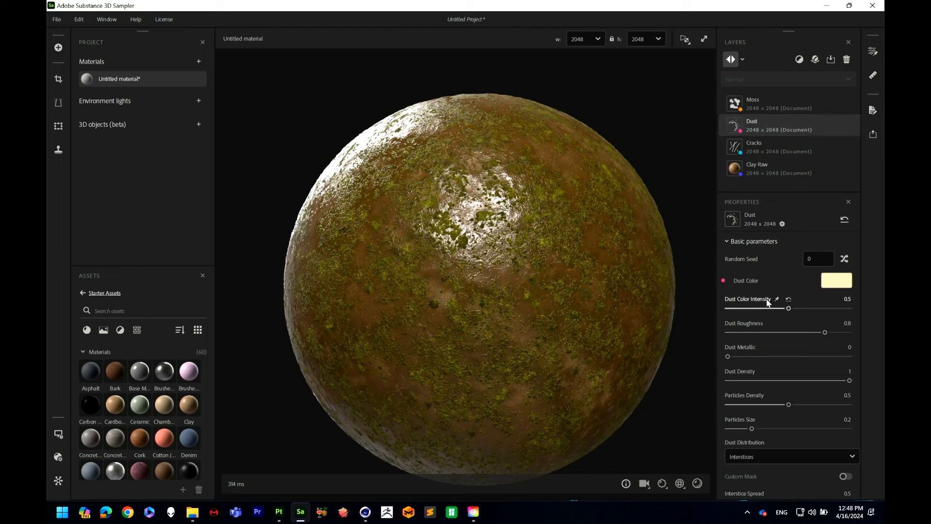
left_click(774, 299)
left_click(770, 324)
Step: Examine the moss and dust on the brown clay sphere from several distances and under different viewing and lighting angles
left_click_drag(586, 217, 584, 251)
scroll(459, 244, "down", 3)
scroll(459, 243, "up", 2)
scroll(492, 243, "up", 2)
left_click_drag(492, 242, 420, 310)
scroll(462, 205, "down", 2)
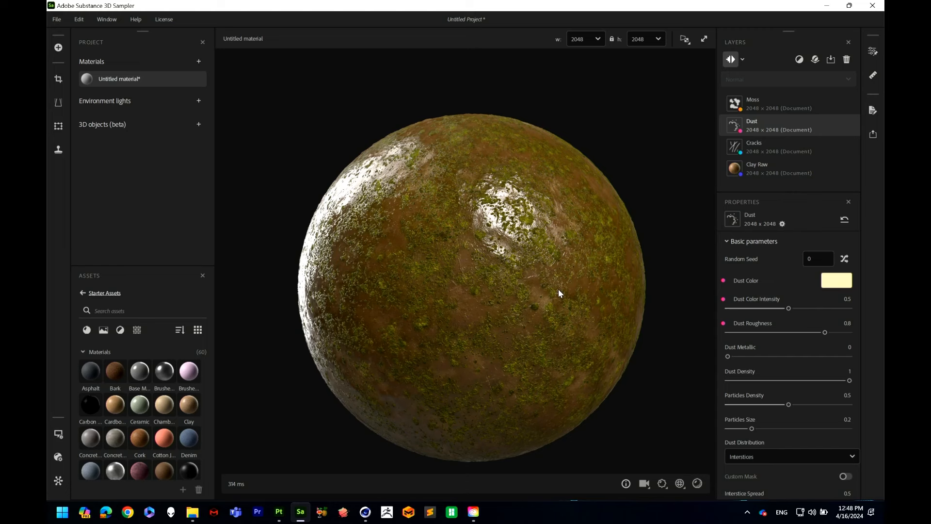
left_click_drag(474, 300, 481, 278)
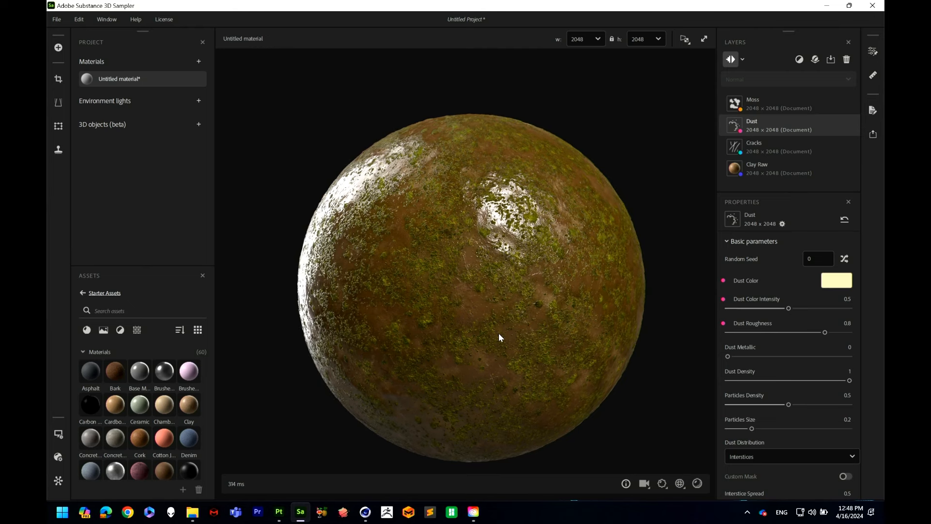
left_click_drag(499, 333, 508, 302)
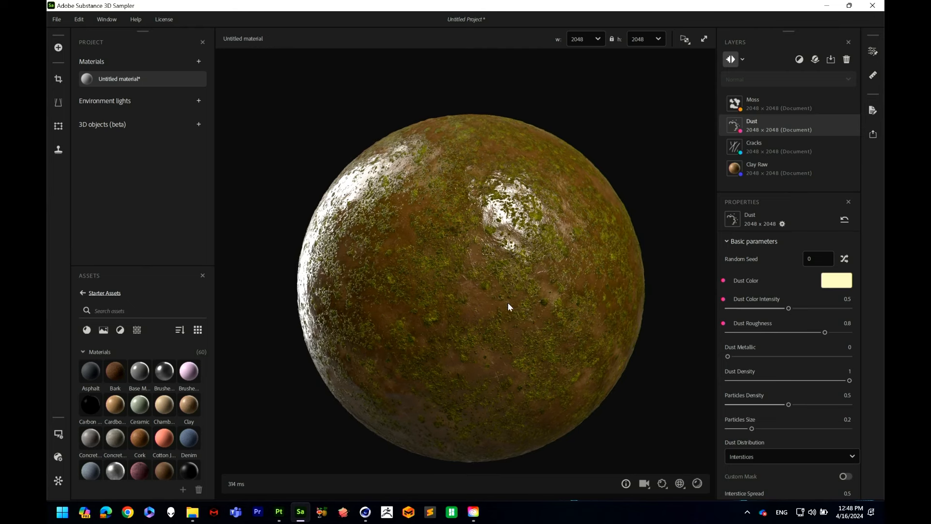
Step: Rename the untitled material as "Clean to Dirty Clay"
right_click(125, 79)
left_click(163, 137)
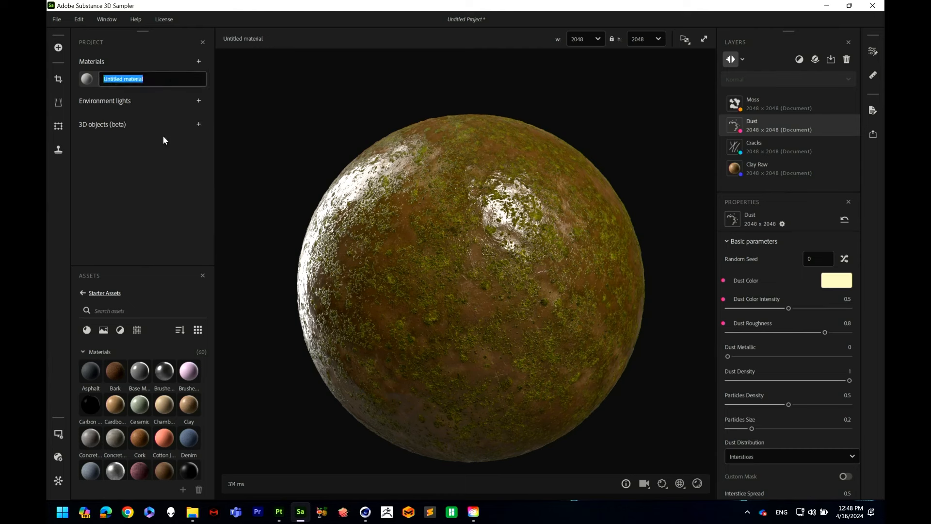
type("Clean to Dirty Clay")
key("Return")
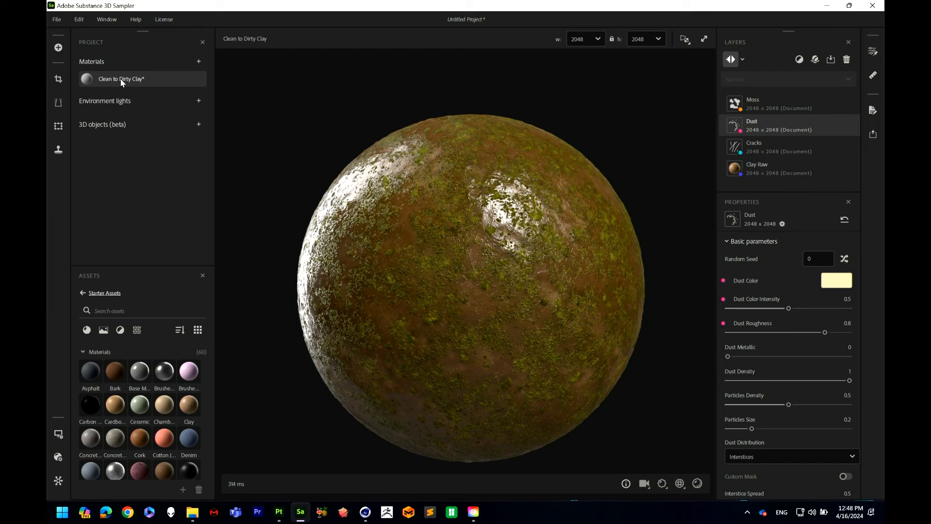
left_click_drag(627, 312, 610, 244)
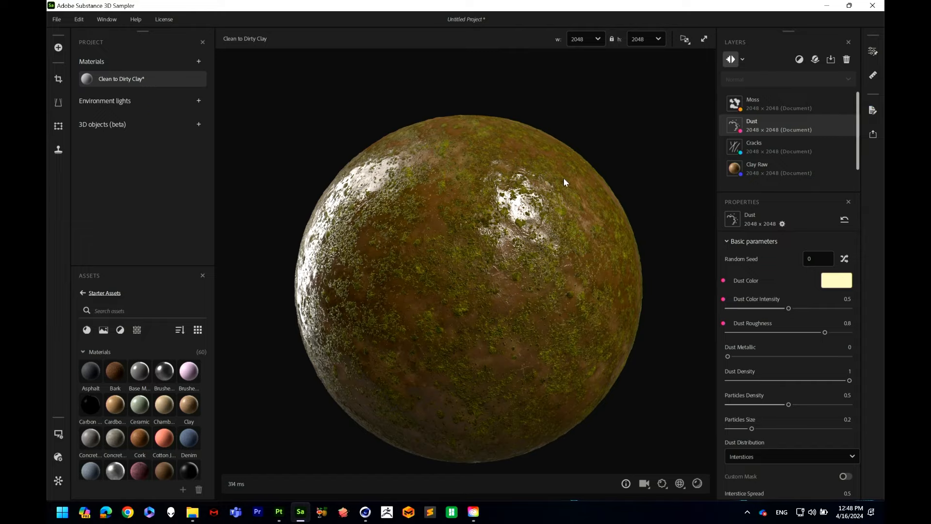
middle_click_drag(564, 179, 474, 184)
scroll(504, 188, "up", 10)
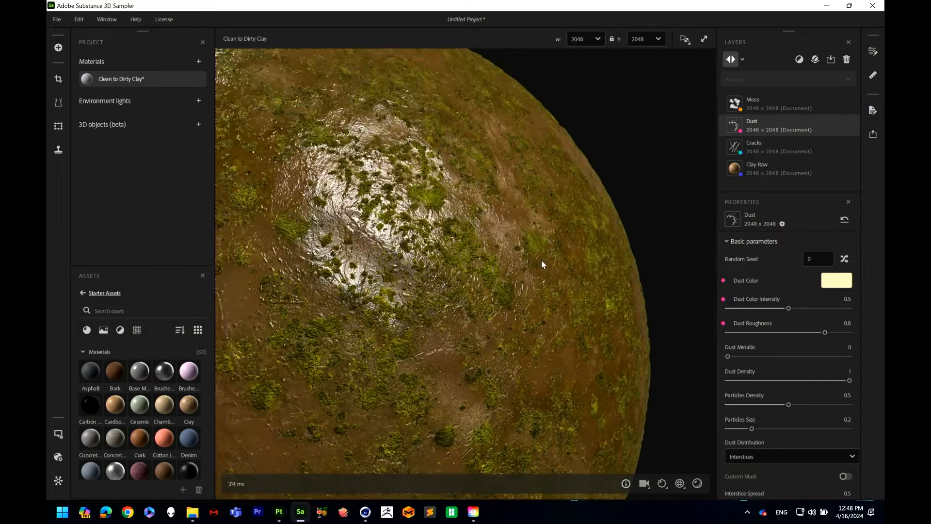
Step: Lower the material resolution to 1024 × 1024 and then to 512 × 512, comparing the surface detail on the sphere
left_click_drag(539, 205, 537, 223)
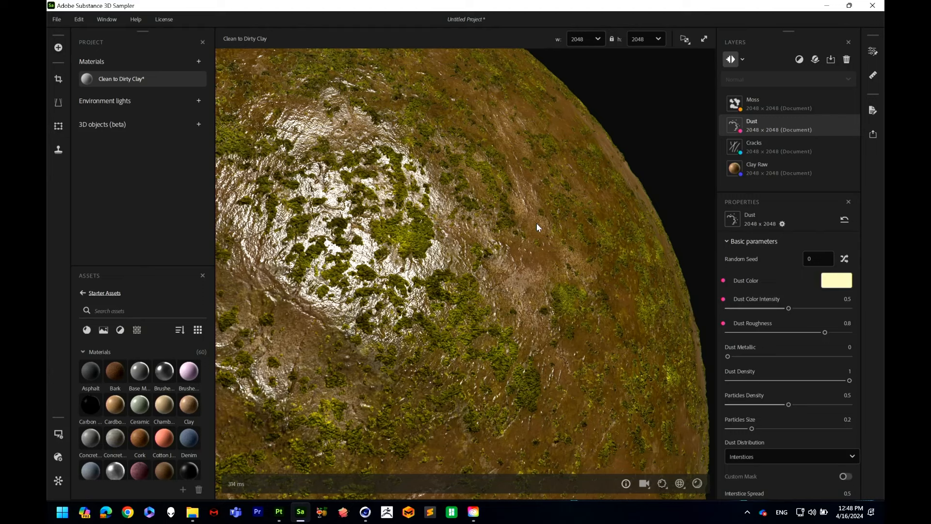
left_click(586, 35)
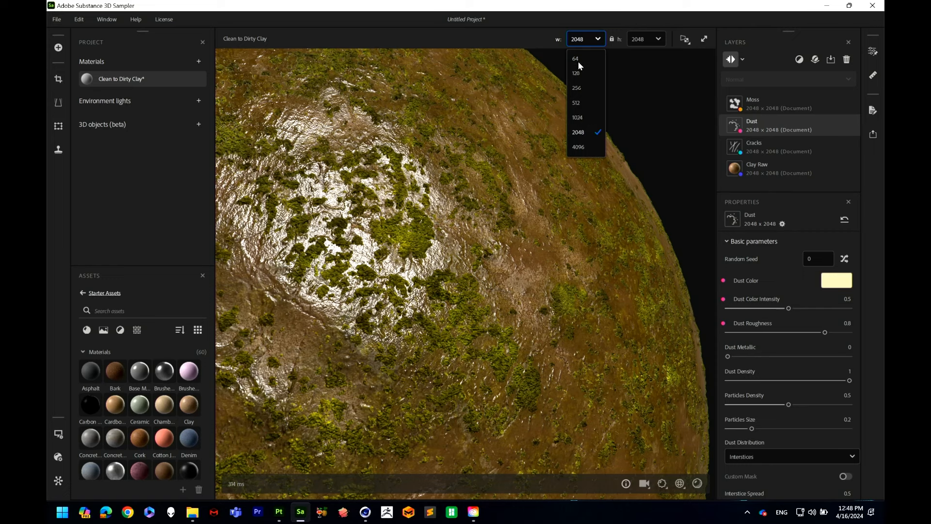
left_click(578, 118)
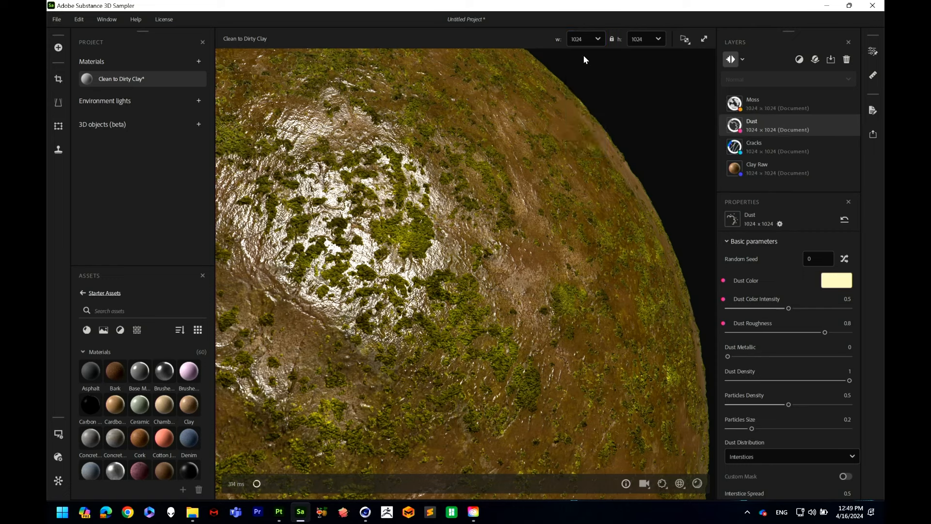
left_click(583, 41)
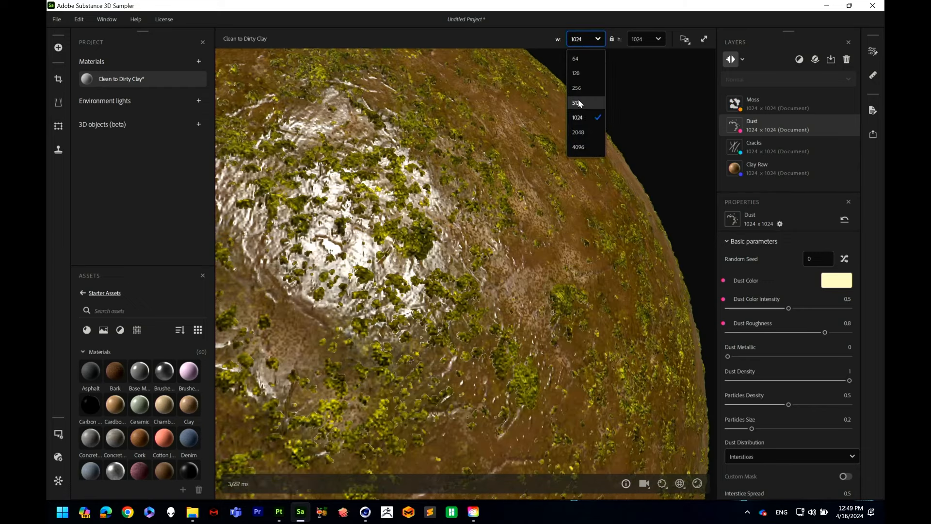
left_click(578, 103)
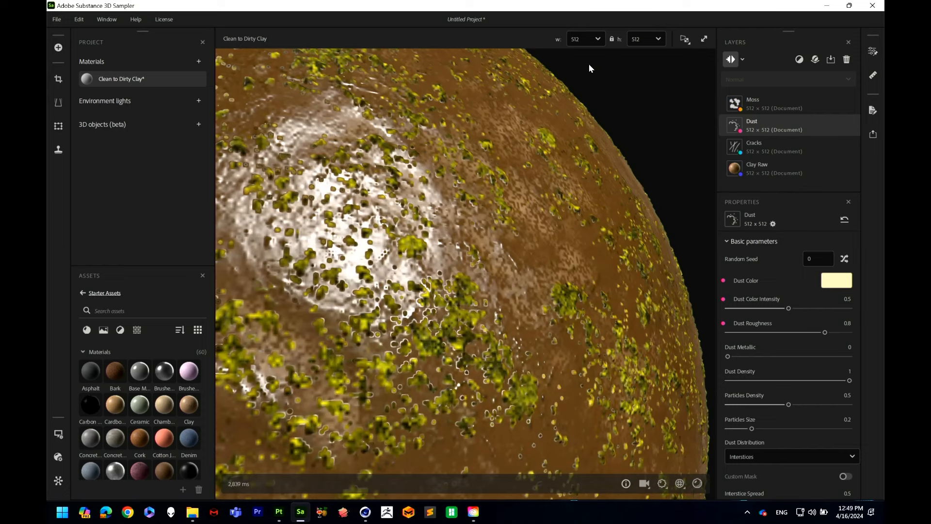
left_click_drag(403, 258, 429, 233)
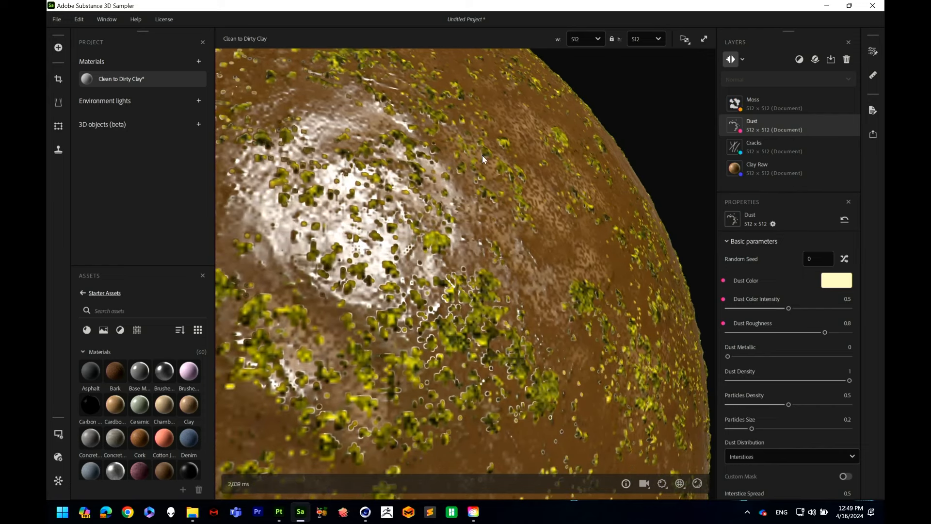
Step: Raise the material resolution to 4096 × 4096 and inspect the moss and dust detail on the sphere
left_click(586, 39)
left_click(586, 151)
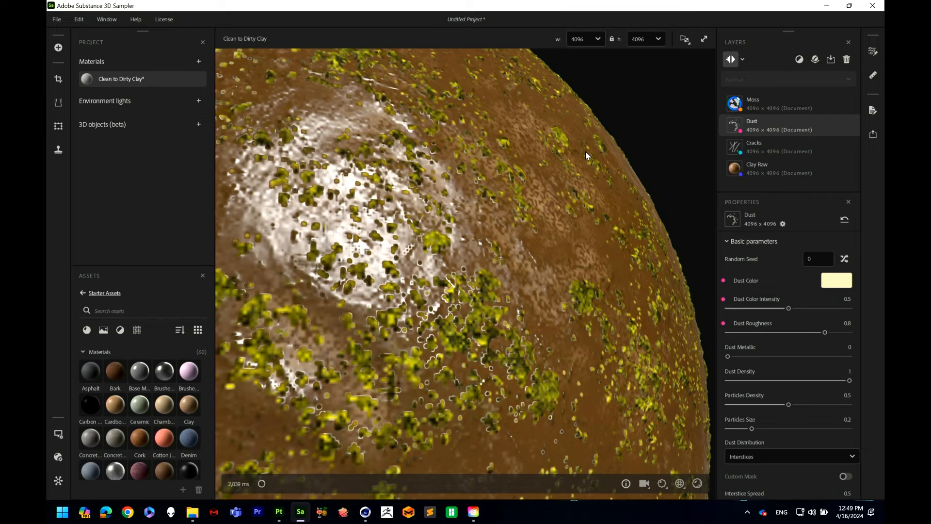
scroll(480, 181, "down", 2)
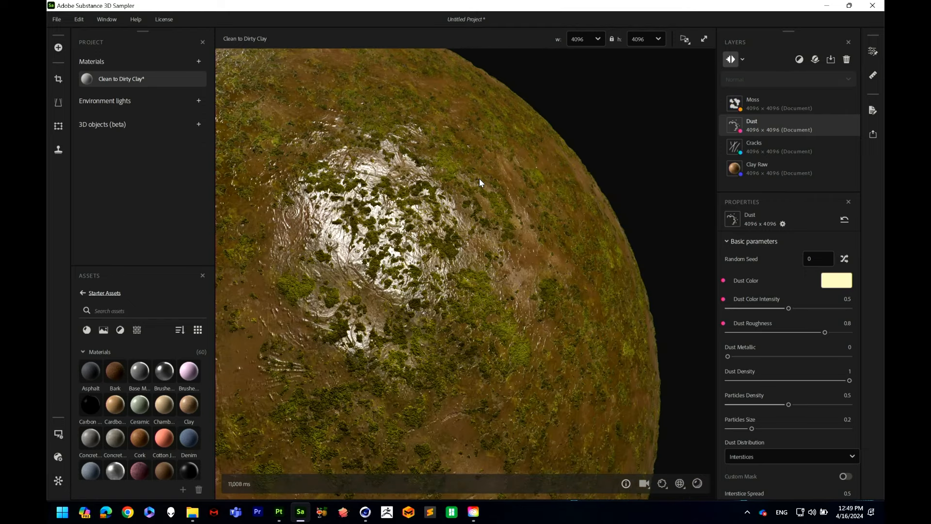
scroll(507, 262, "up", 3)
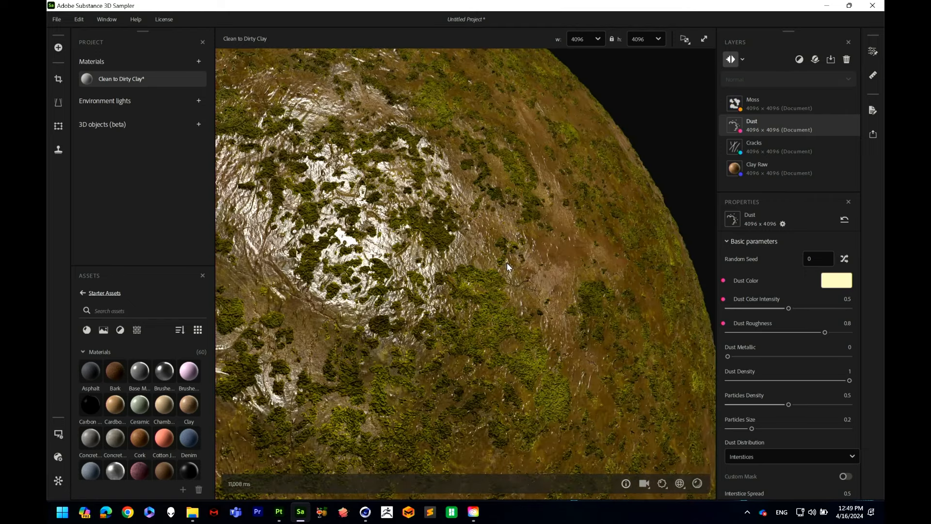
scroll(507, 264, "down", 5)
scroll(398, 228, "down", 5)
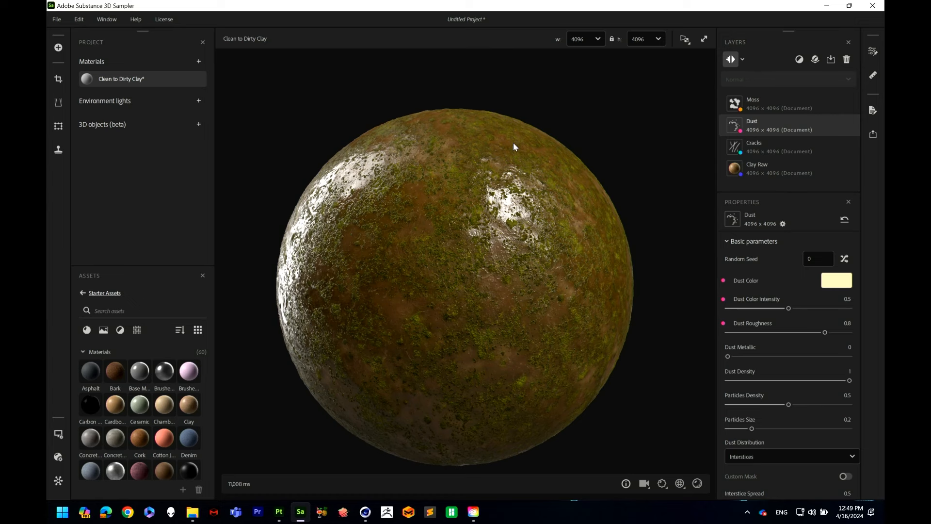
left_click_drag(551, 254, 379, 266)
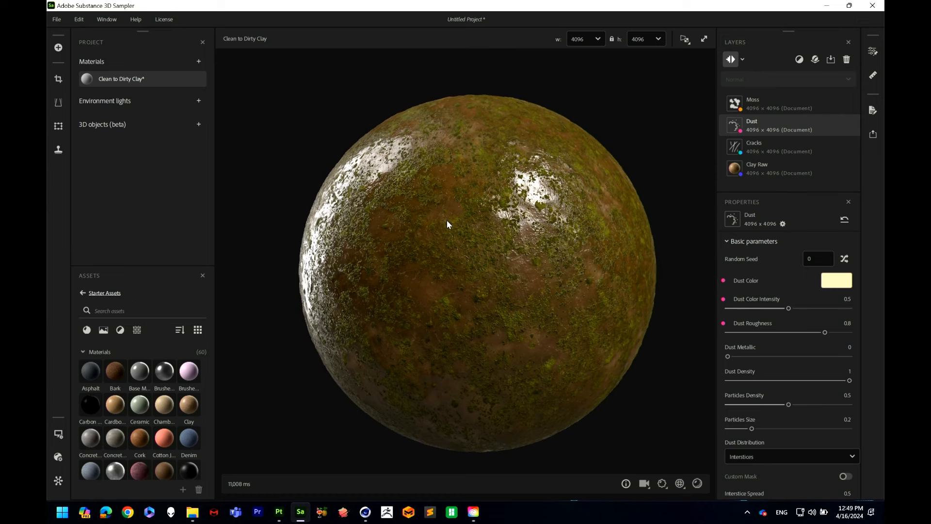
Step: Show the 3D and 2D views side by side, widen the 3D view and inspect the Base Color map
left_click(685, 40)
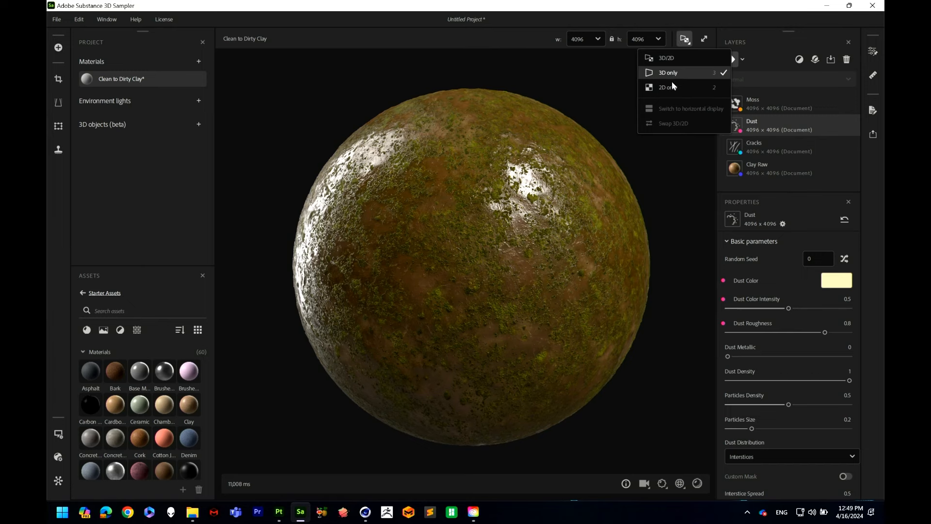
left_click(669, 57)
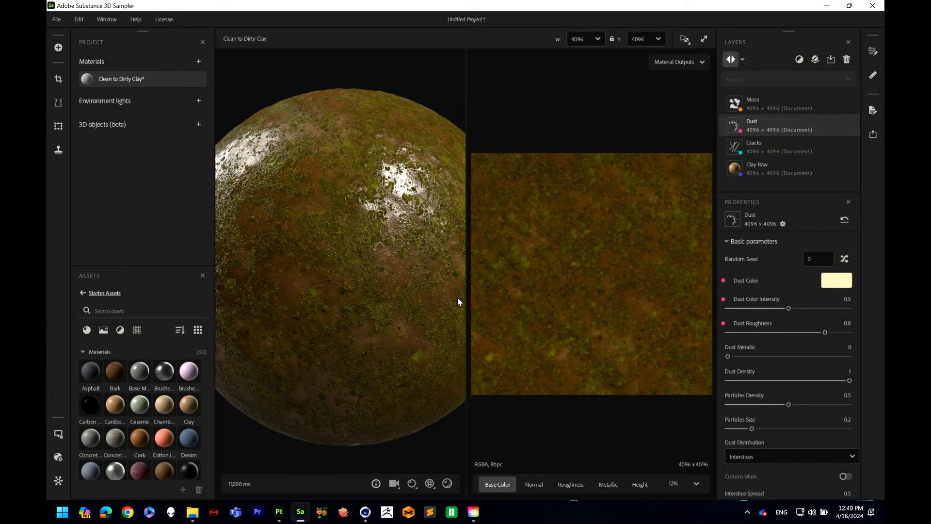
left_click_drag(466, 243, 489, 243)
left_click_drag(420, 308, 325, 215)
middle_click_drag(325, 218, 341, 217)
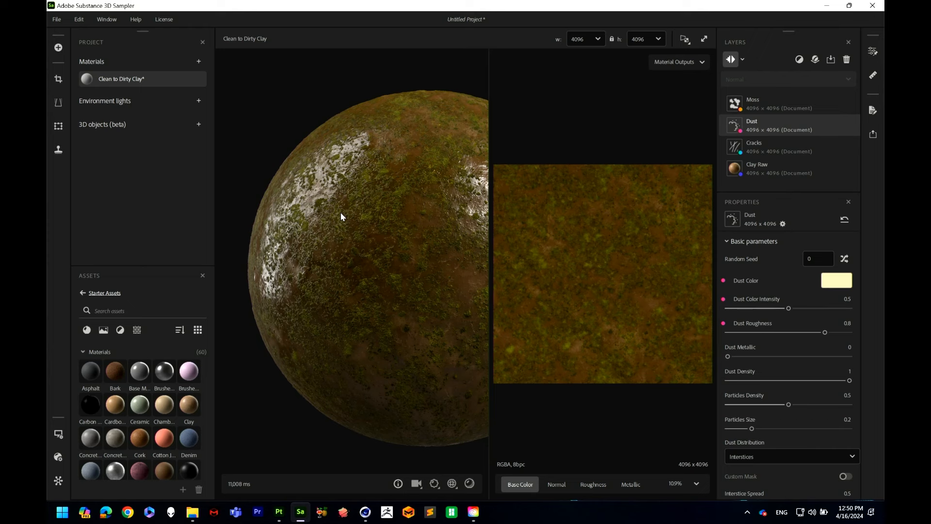
scroll(571, 307, "up", 3)
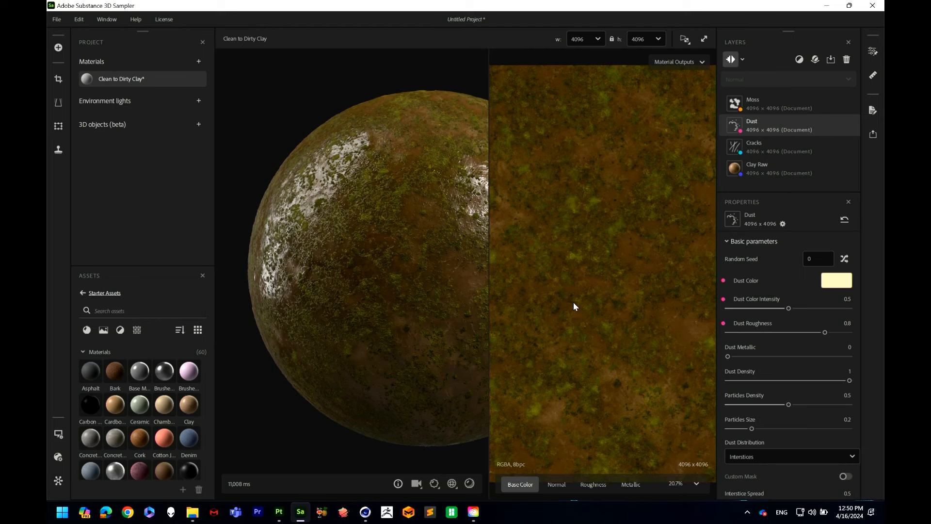
Step: Examine the material's Normal, Roughness, Metallic and Height maps one after another in the 2D view
left_click(556, 483)
scroll(620, 239, "down", 2)
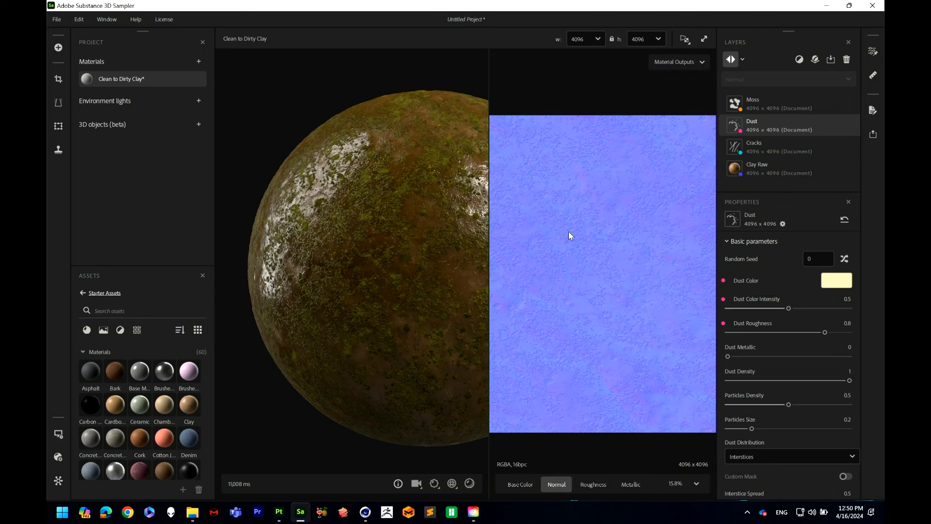
middle_click_drag(570, 222, 591, 223)
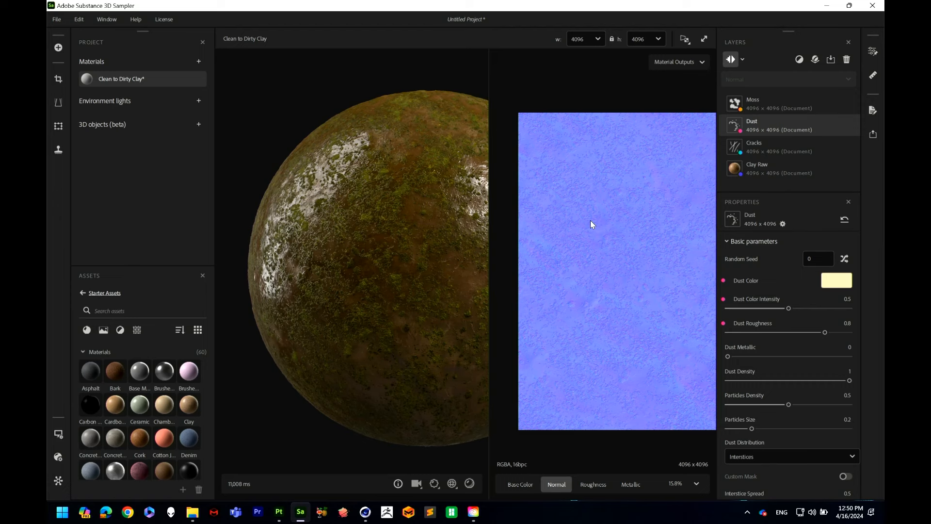
left_click(598, 486)
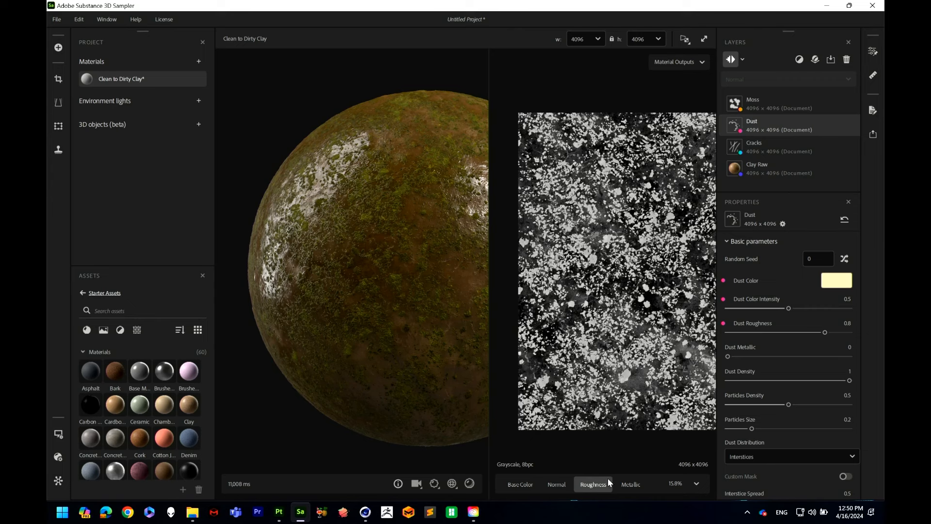
left_click(626, 482)
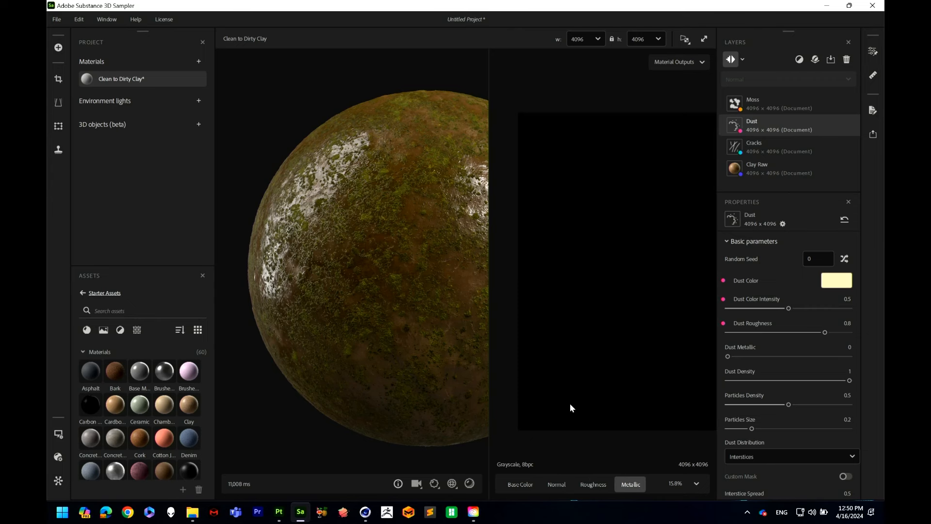
scroll(382, 277, "down", 3)
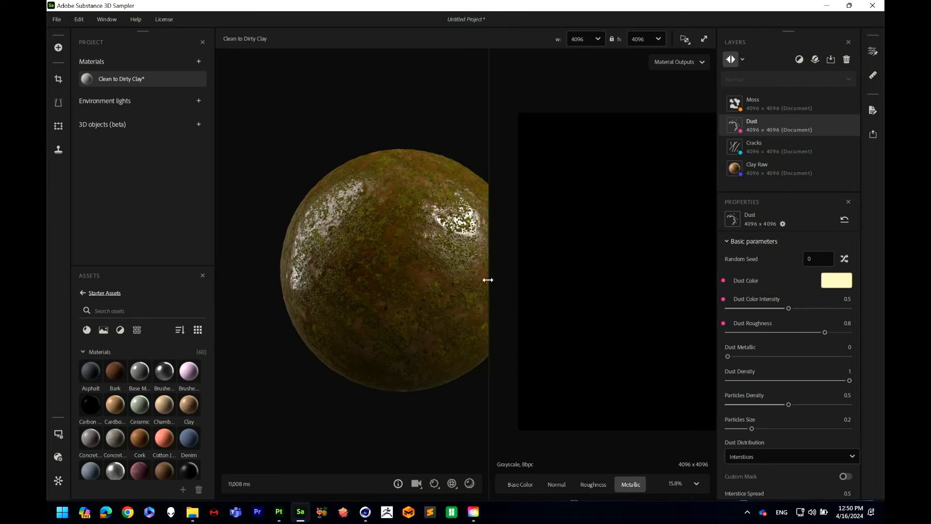
left_click_drag(488, 278, 394, 271)
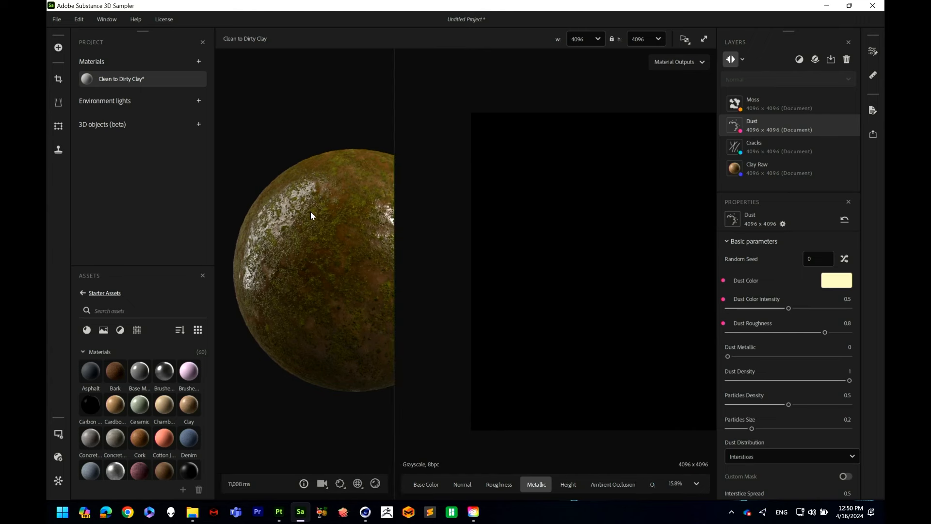
left_click(568, 484)
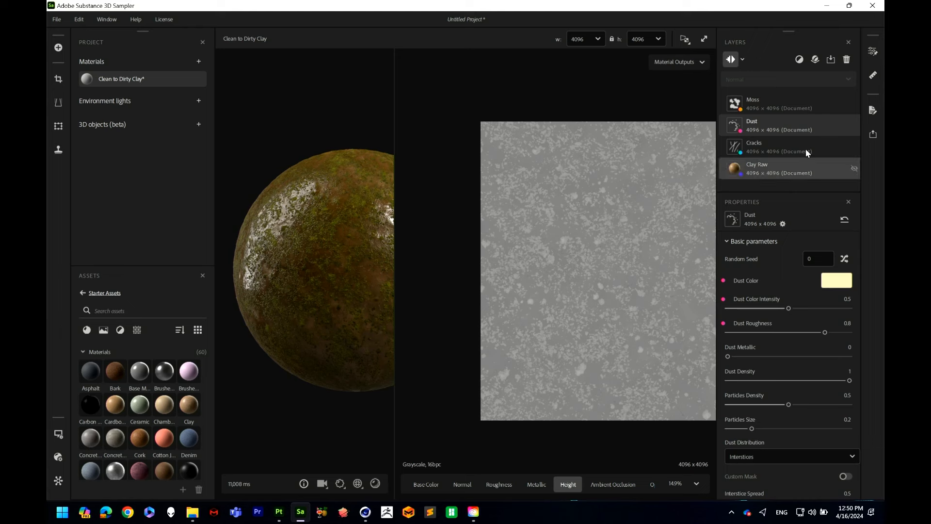
Step: Set the Cracks Depth of the Cracks layer to 0.8
left_click(775, 146)
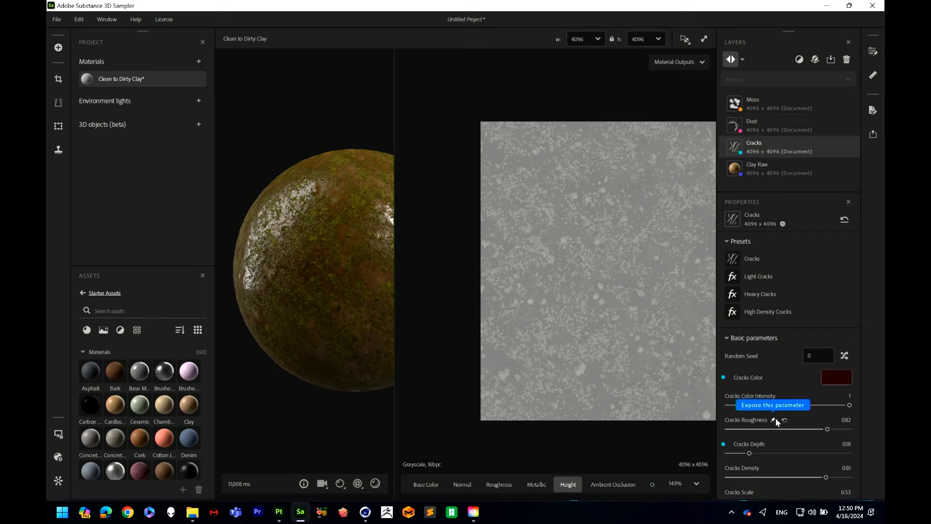
left_click(794, 453)
left_click(825, 453)
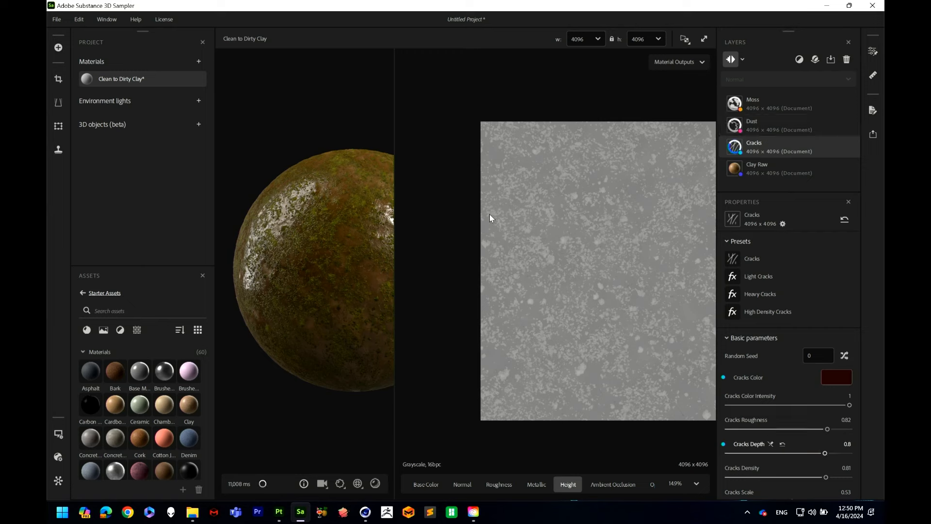
scroll(583, 298, "up", 2)
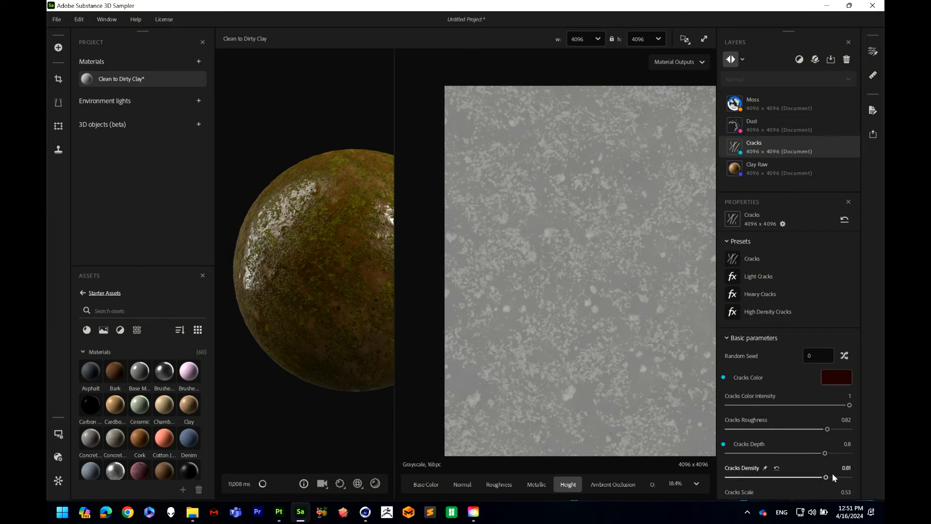
scroll(347, 293, "up", 2)
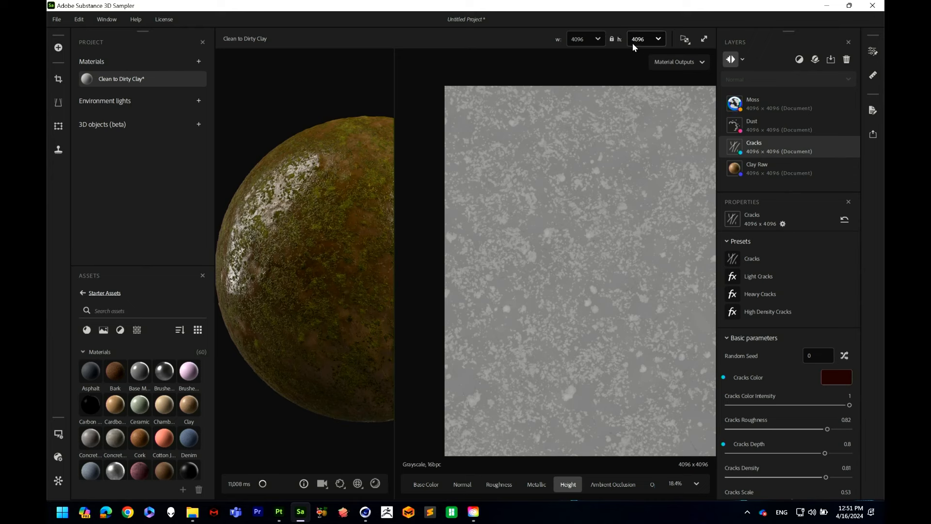
Step: Set the material resolution to 2048 × 2048 and inspect the Height map up close
left_click(597, 39)
left_click(587, 130)
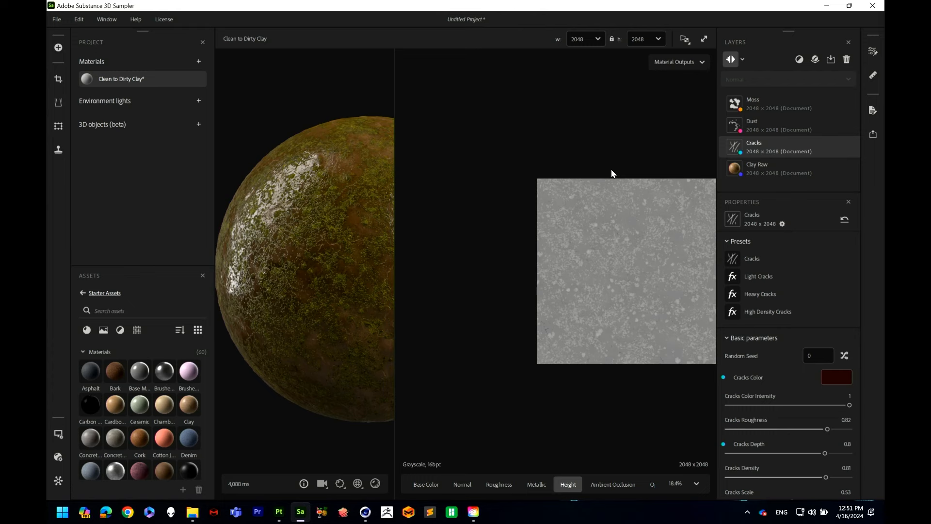
scroll(586, 313, "up", 5)
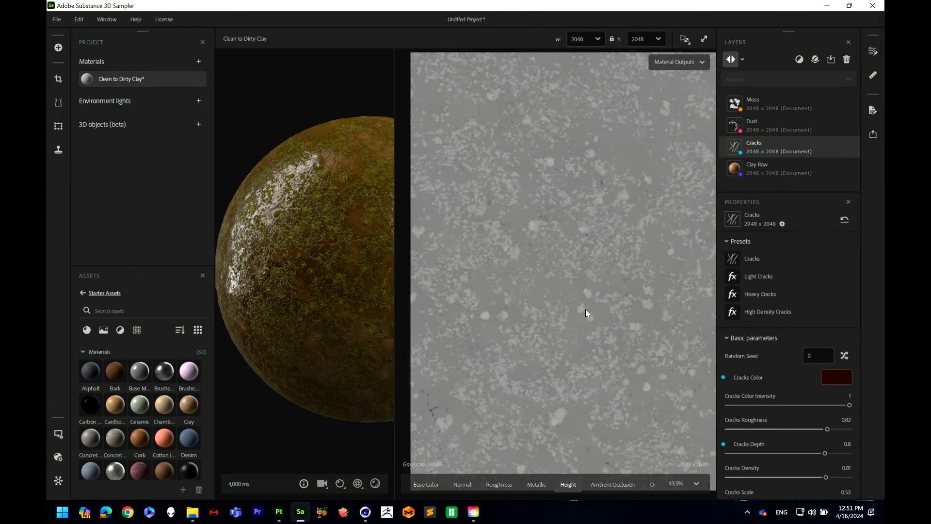
Step: Try Cracks Depth values of 0.29 and 0.06, set it to 0.95, and enlarge the 3D view
left_click_drag(825, 454, 762, 453)
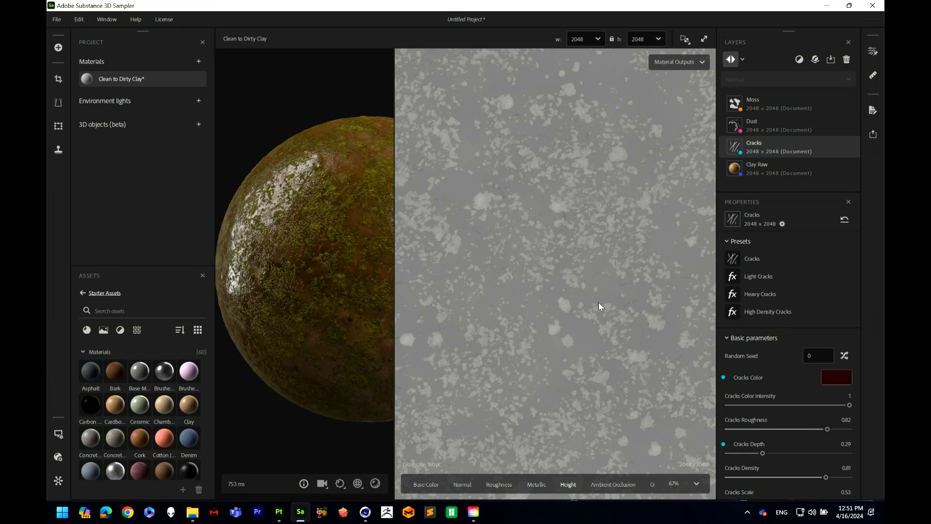
left_click_drag(766, 459, 736, 453)
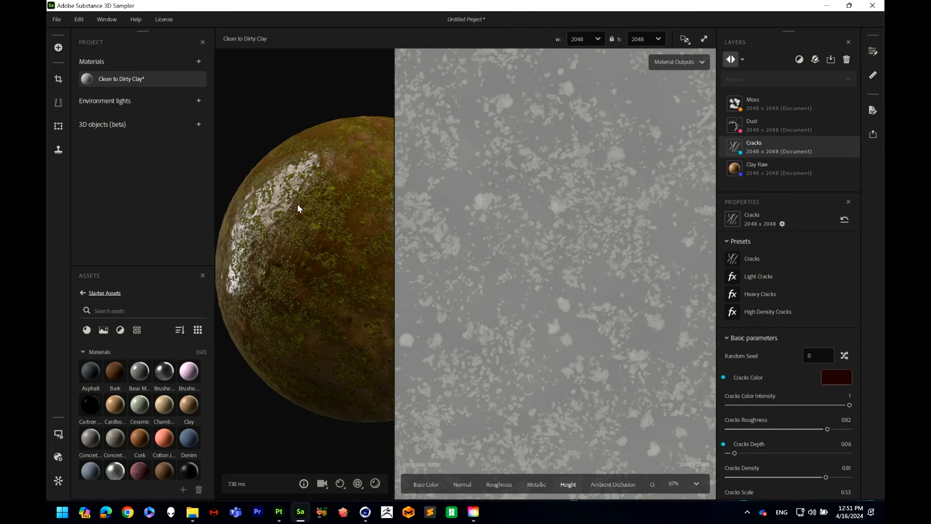
left_click_drag(827, 453, 843, 453)
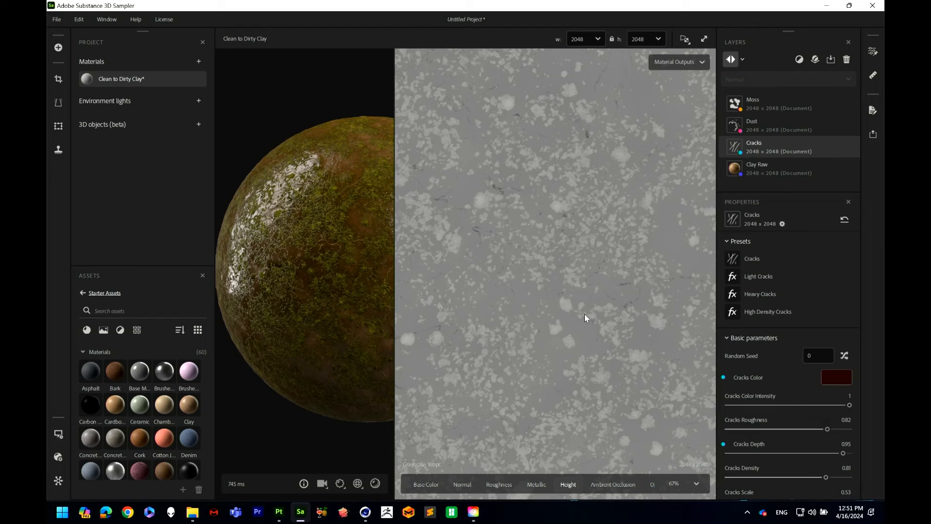
left_click_drag(371, 201, 324, 202)
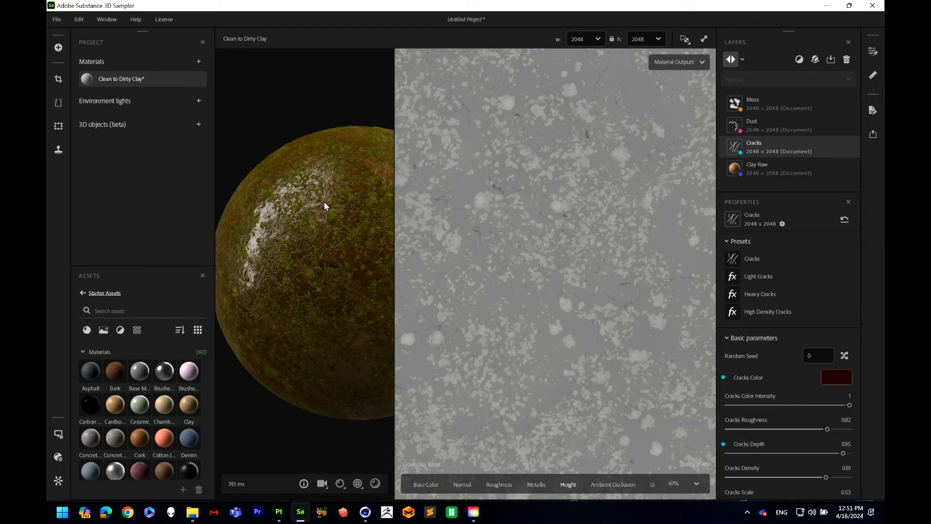
left_click_drag(401, 167, 530, 179)
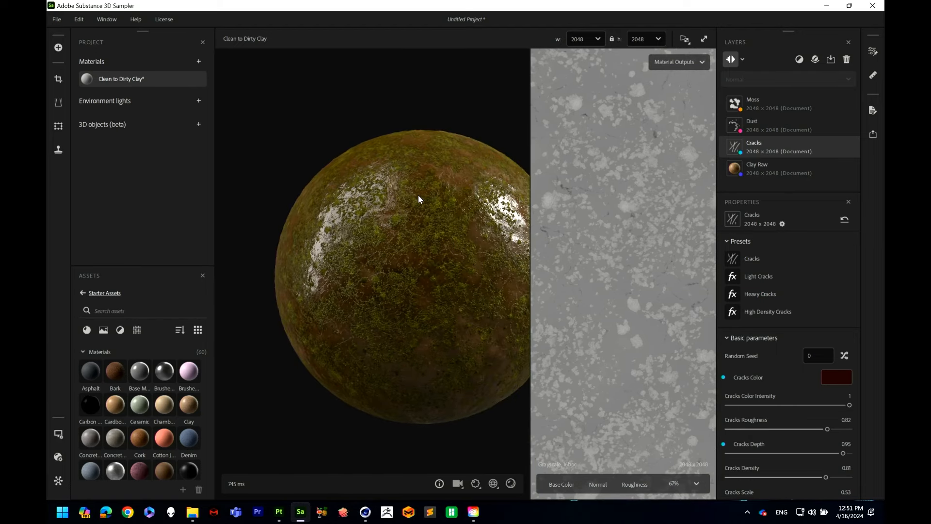
Step: Add a Normal/Height Adjustment filter above the Moss layer and set its Normal Intensity to 0.2
left_click(793, 95)
left_click(799, 61)
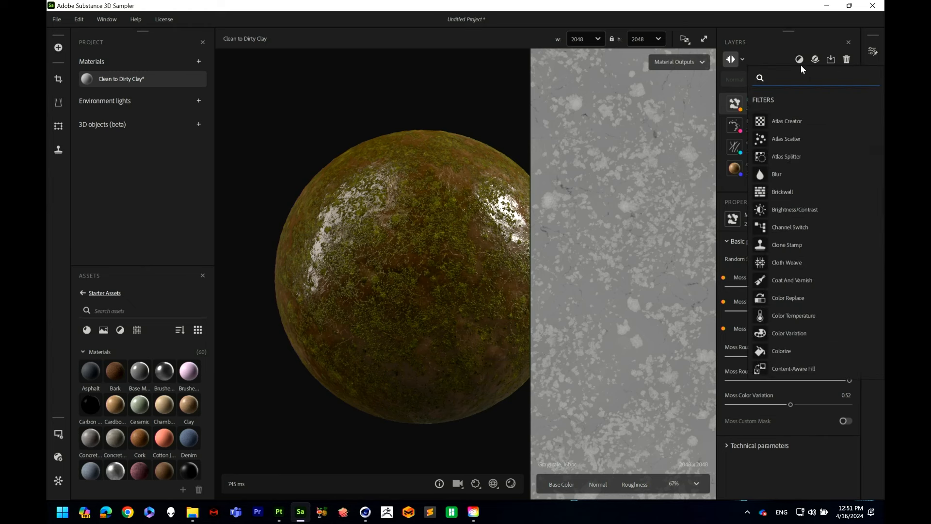
type("nor")
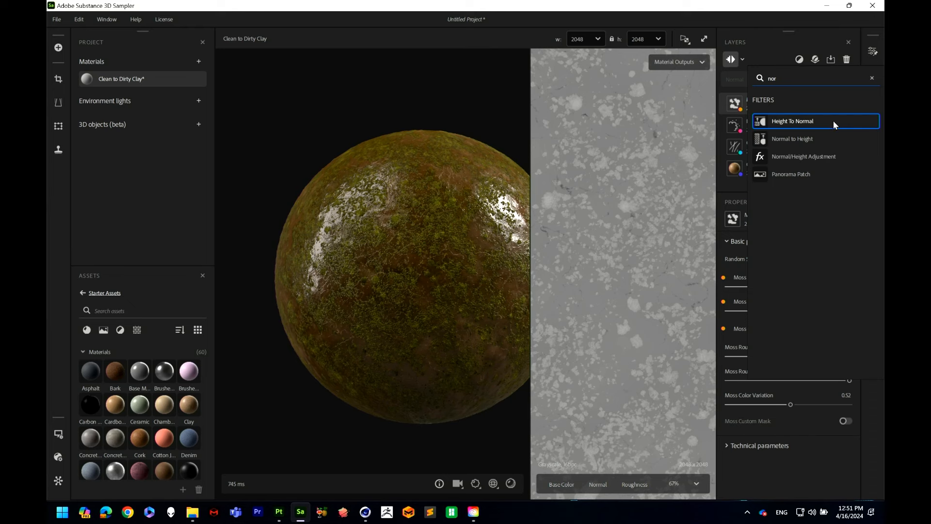
left_click(802, 156)
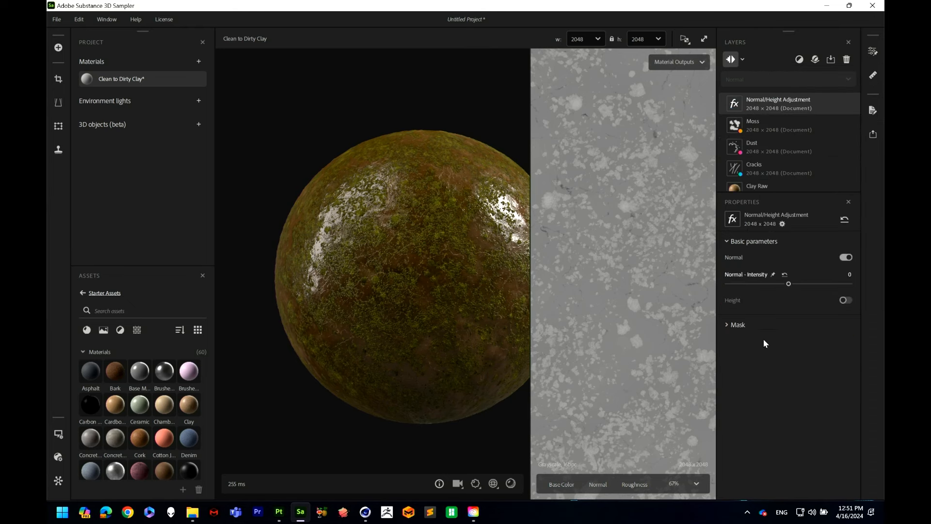
mouse_move(802, 284)
left_mouse_down()
mouse_move(823, 286)
mouse_move(801, 286)
left_mouse_up()
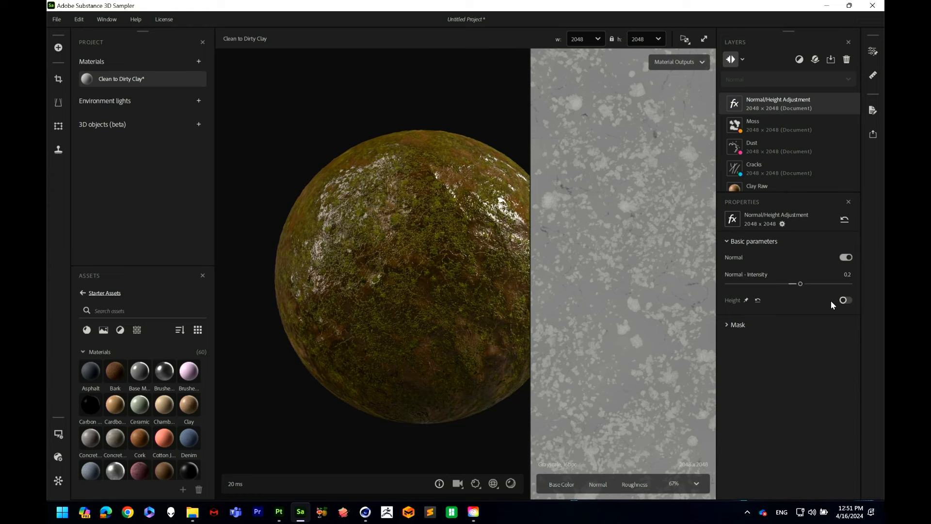
Step: Enable the filter's Height adjustment in Range mode with Range 0.95 and Middle Point 0.48, and check the sphere
left_click(844, 300)
left_click(751, 327)
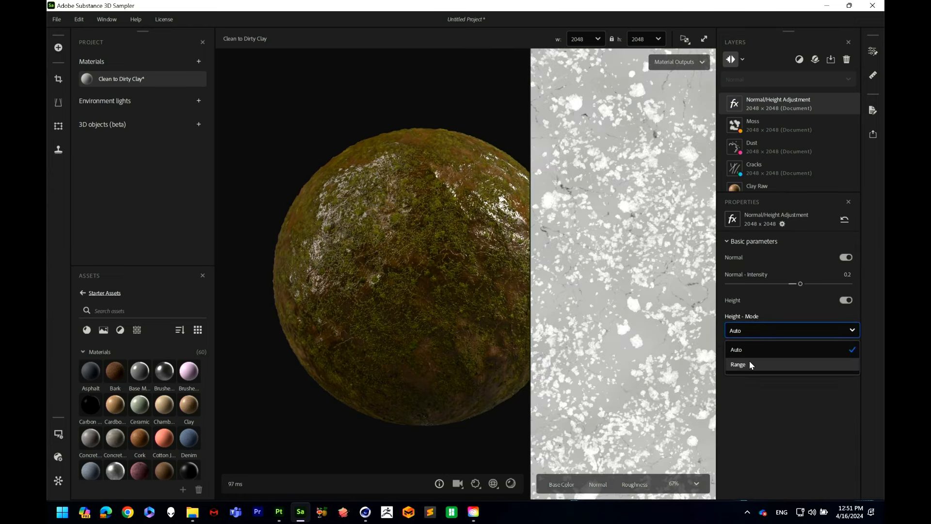
left_click(750, 363)
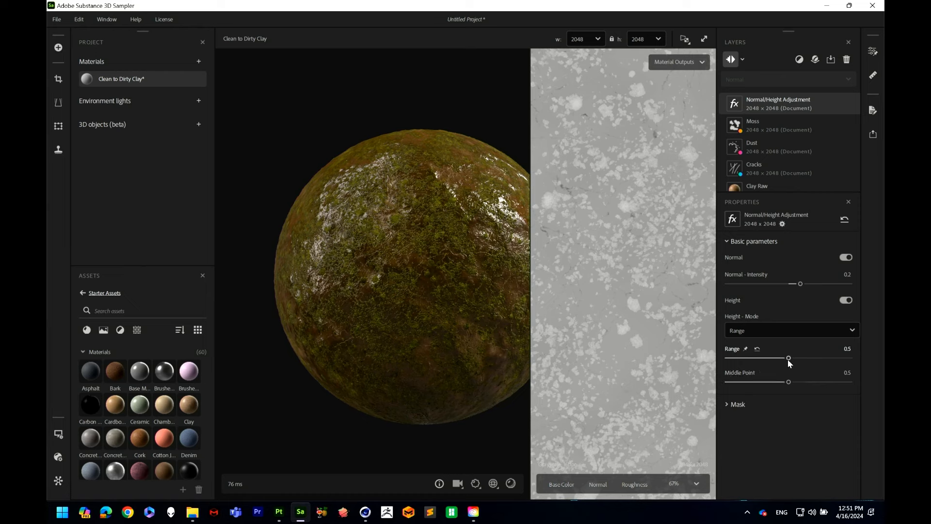
left_click_drag(788, 359, 843, 357)
mouse_move(789, 382)
left_mouse_down()
mouse_move(804, 383)
mouse_move(786, 382)
left_mouse_up()
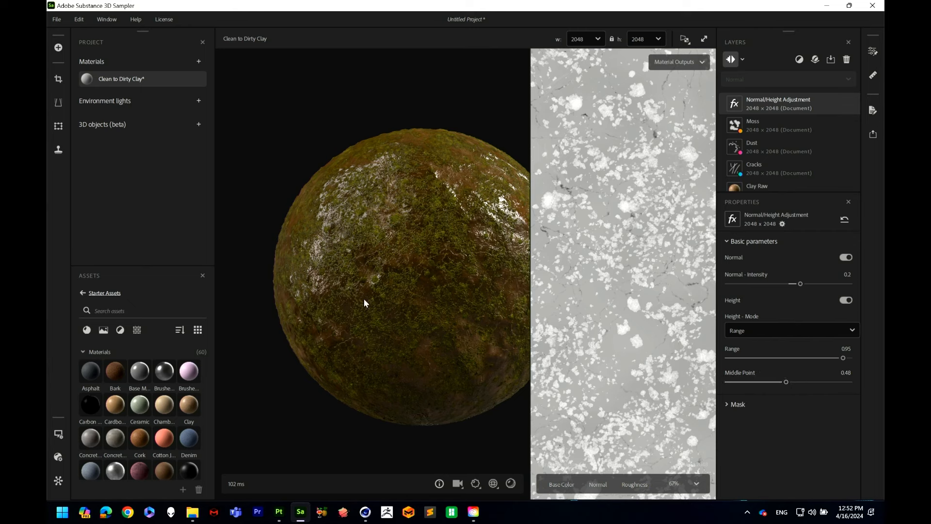
left_click_drag(364, 299, 397, 271)
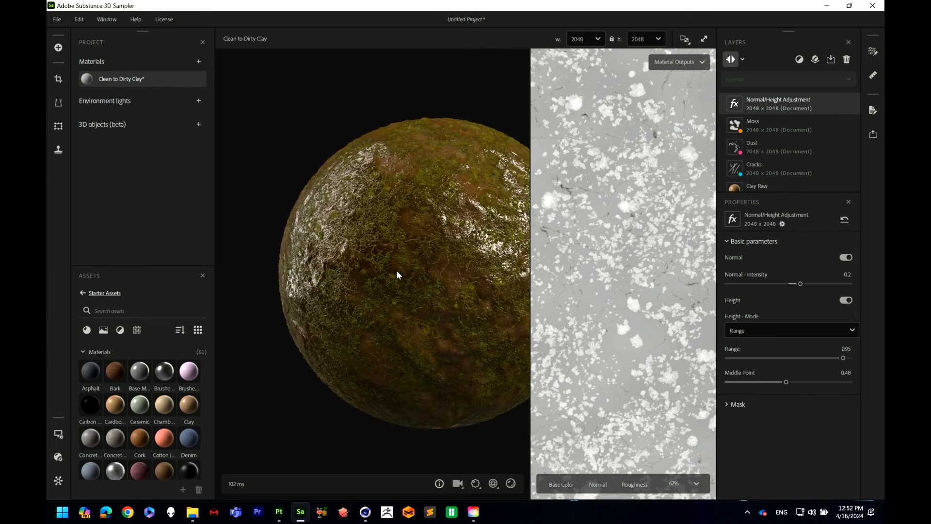
middle_click_drag(390, 217, 360, 235)
scroll(360, 235, "down", 2)
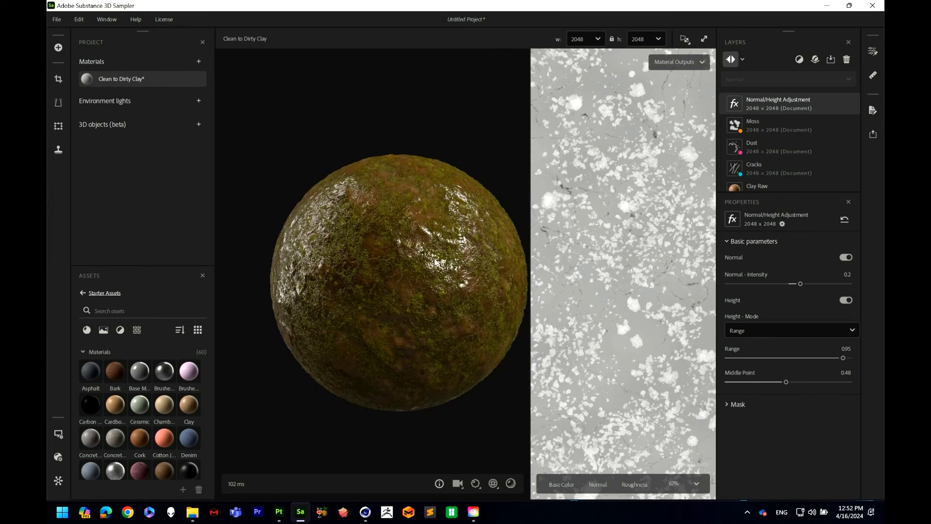
left_click_drag(451, 238, 349, 168)
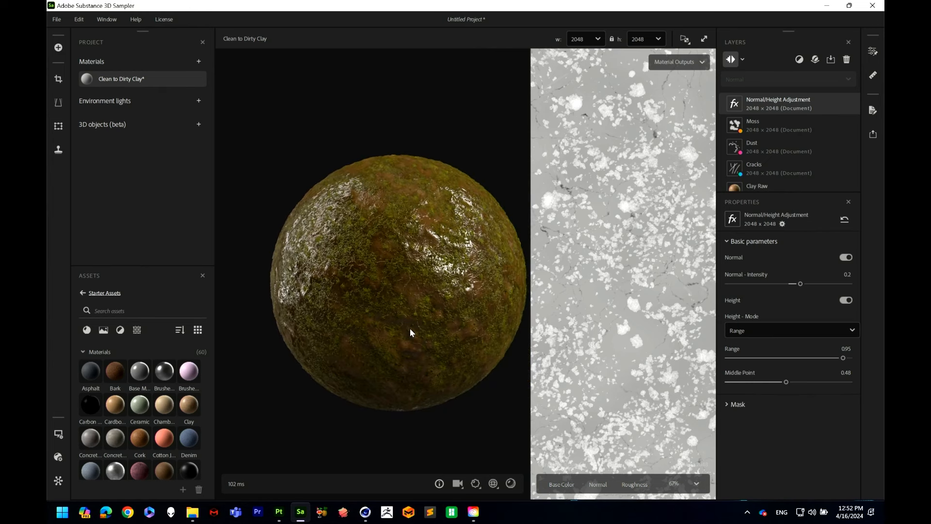
Step: Start exporting the Clean to Dirty Clay material and set the Desktop as its save folder
left_click(870, 140)
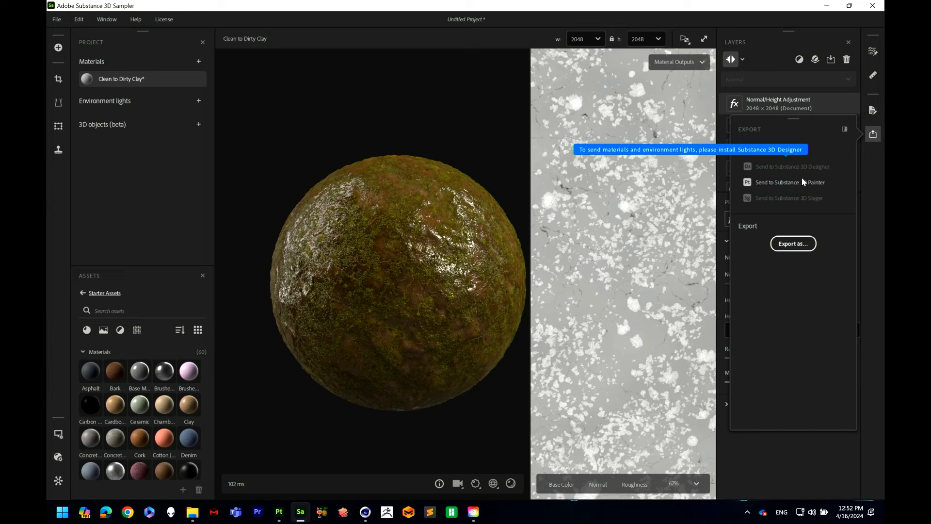
left_click(786, 243)
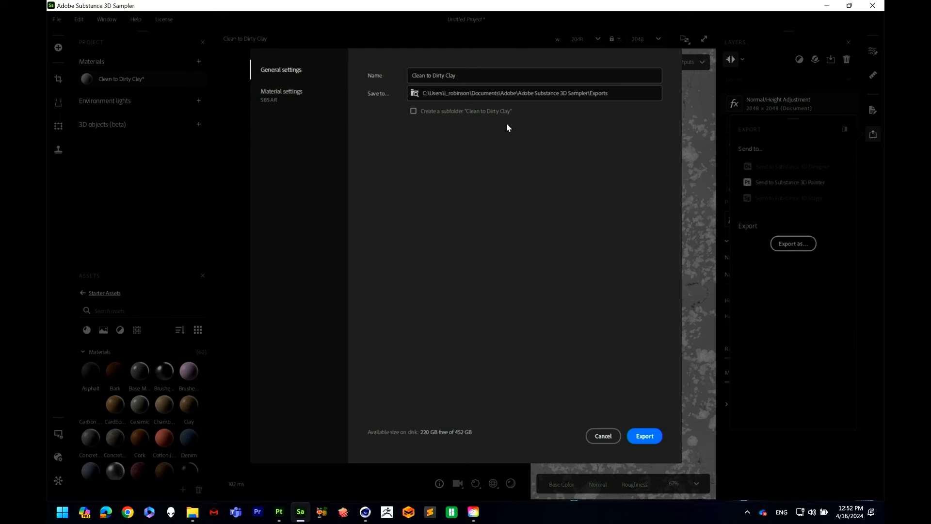
left_click(455, 94)
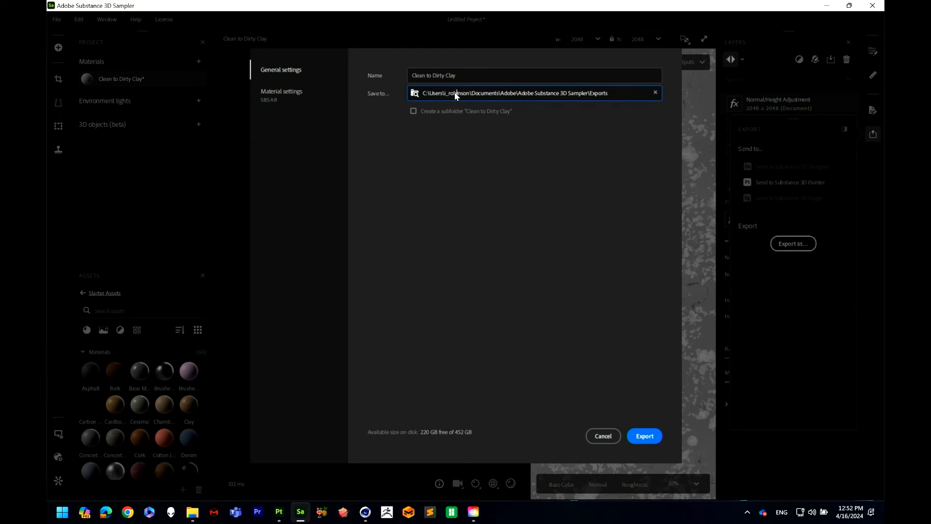
left_click(415, 94)
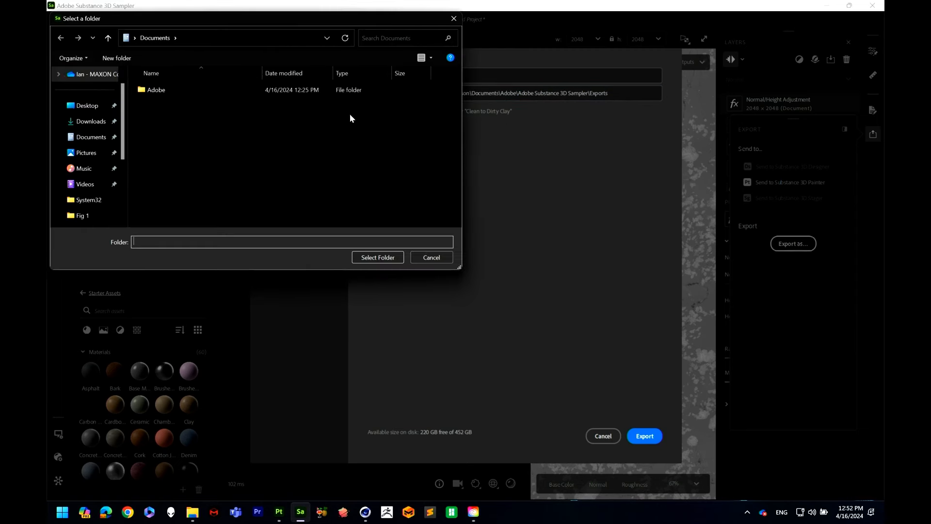
left_click(87, 105)
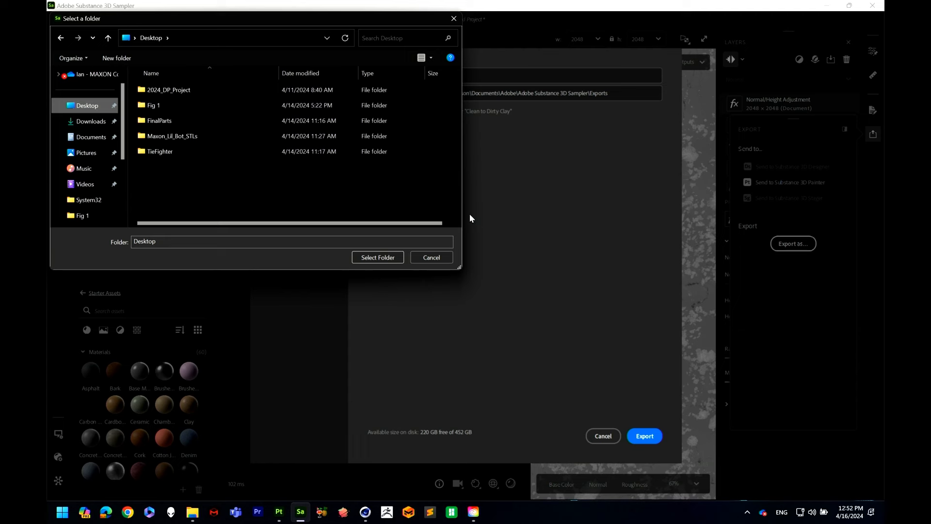
left_click(377, 257)
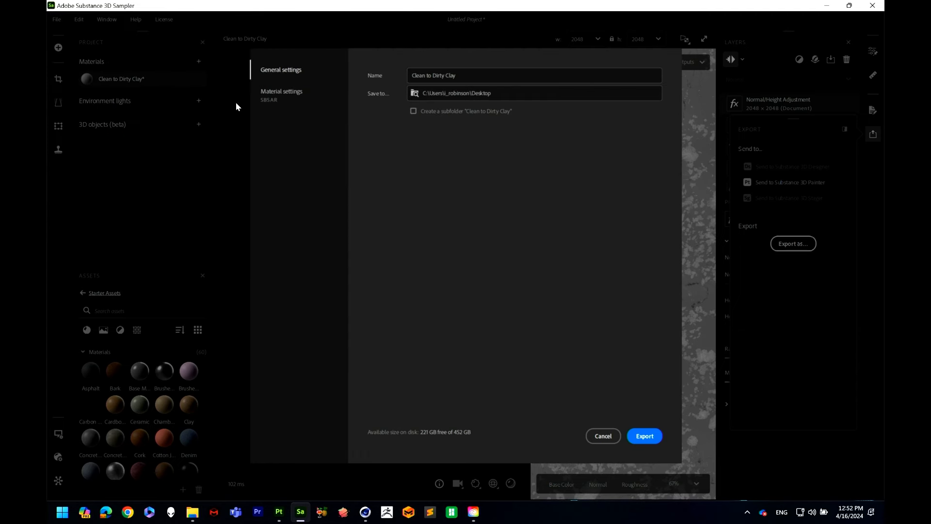
Step: Export the material as a Substance 3D asset file (.sbsar) at 2048 × 2048, keeping the standard material type and default channels
left_click(278, 100)
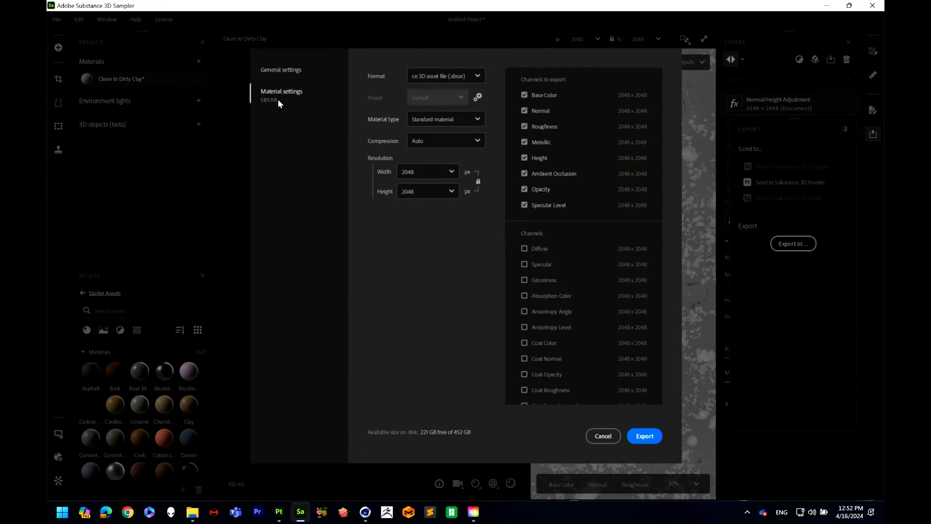
left_click(469, 76)
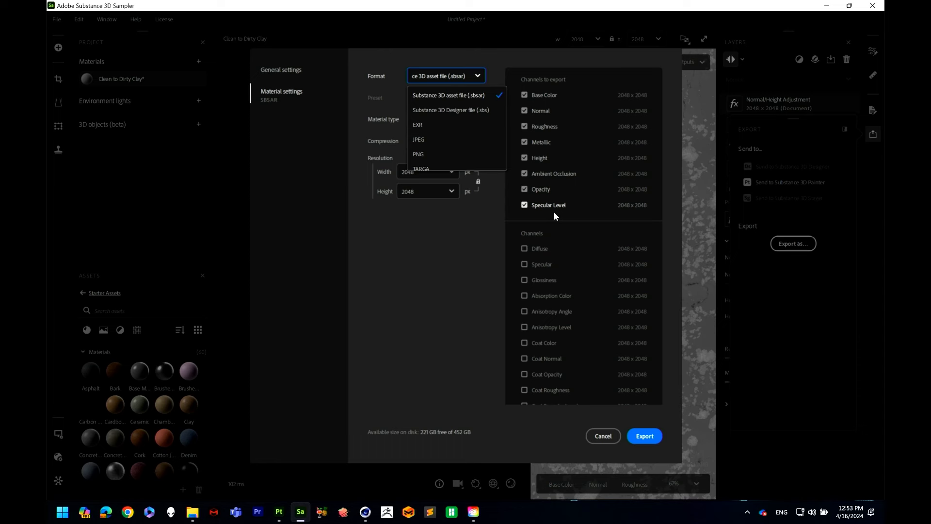
left_click(447, 288)
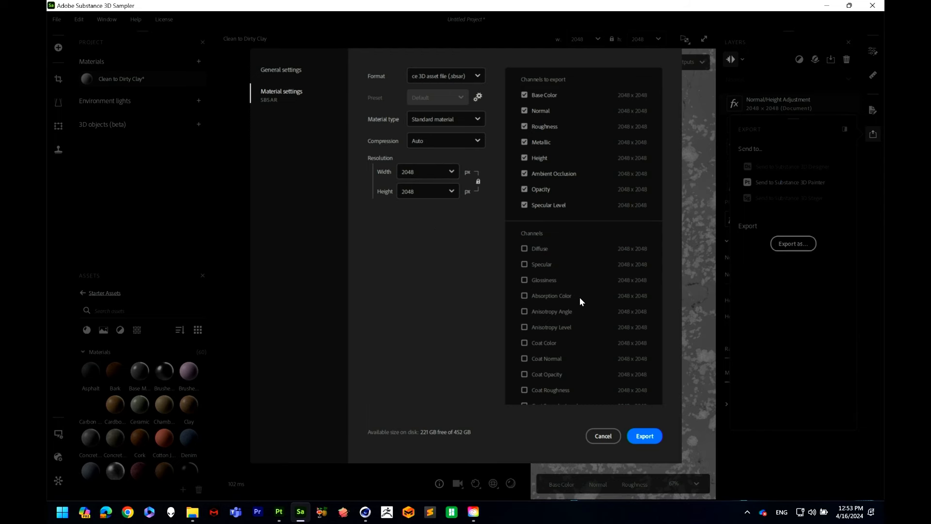
left_click(653, 438)
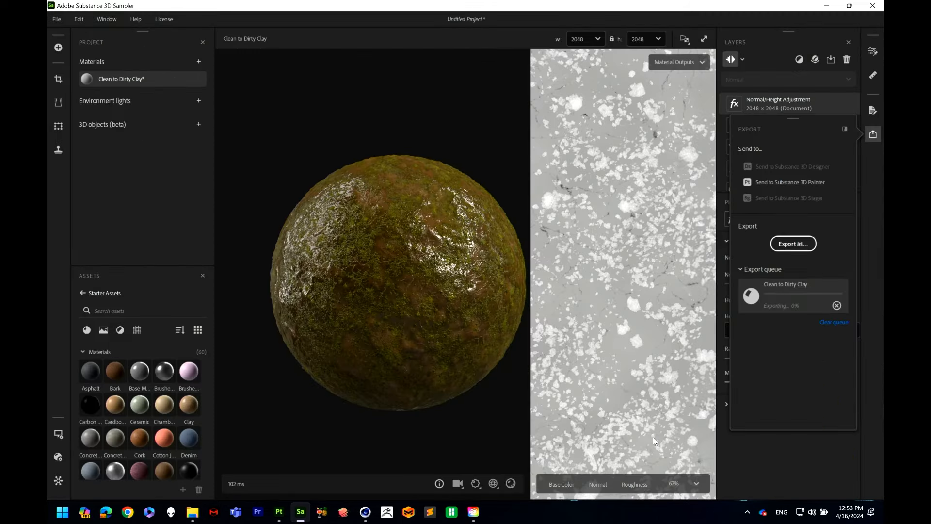
Step: Switch to the Cinema 4D vase scene and deselect the Clay Raw material
left_click(366, 512)
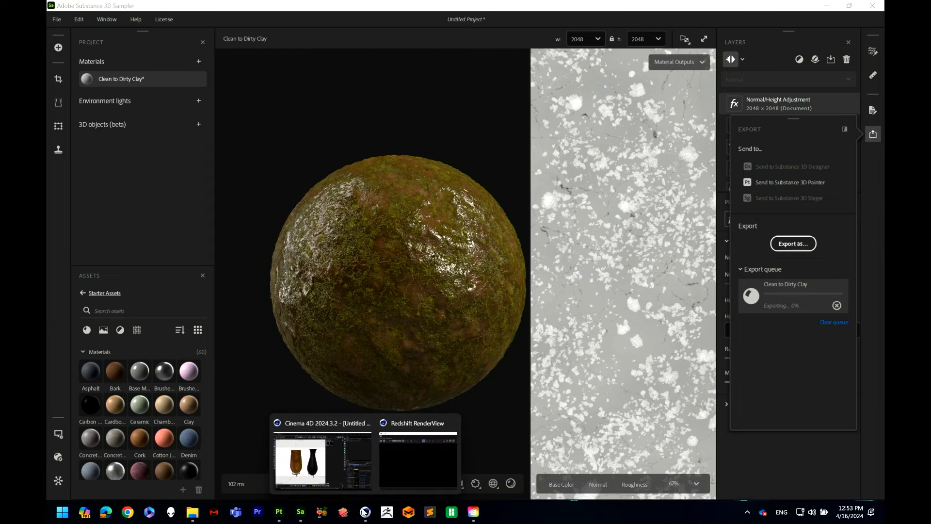
left_click(409, 455)
left_click(679, 144)
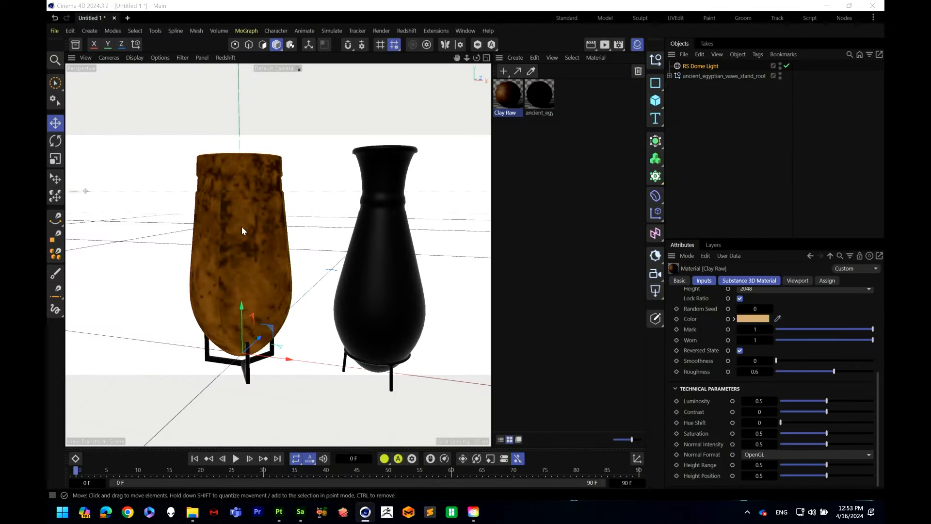
left_click(514, 180)
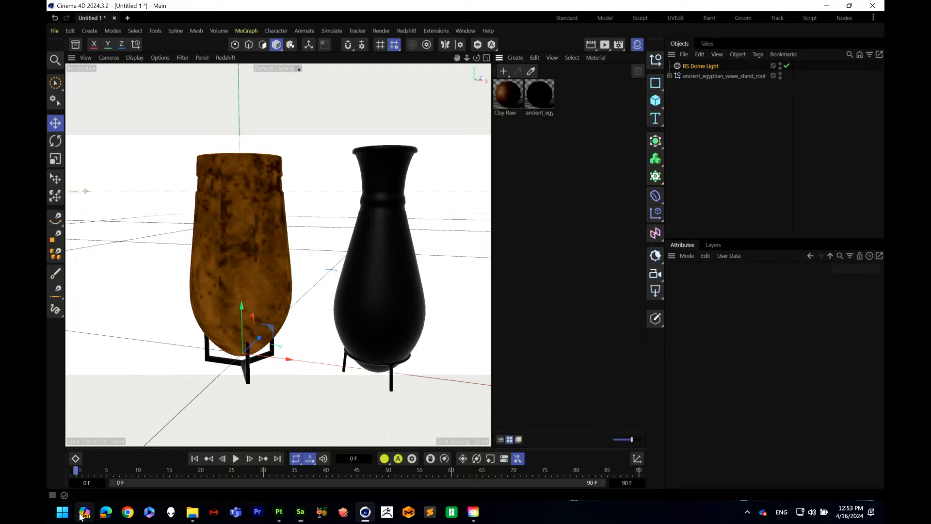
Step: Import the Clean to Dirty Clay asset file from the Desktop folder into the scene's materials
left_click(192, 511)
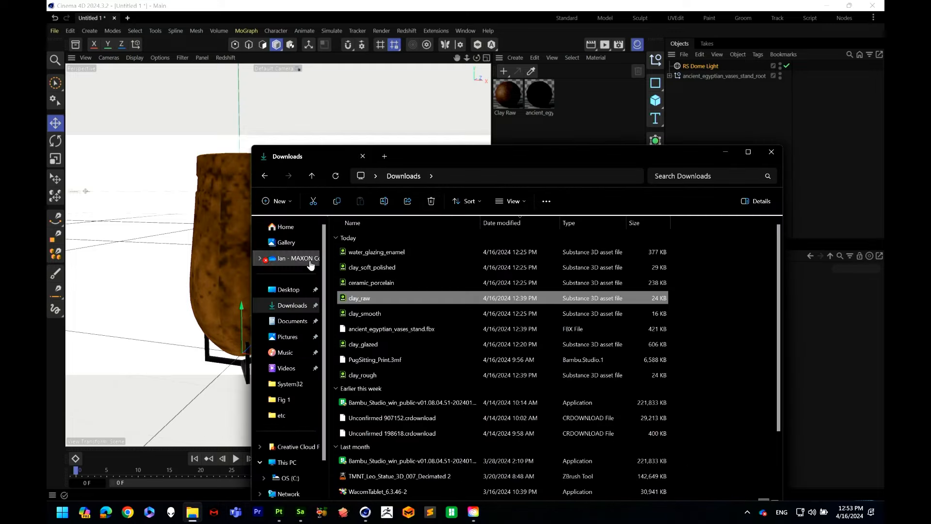
left_click(291, 290)
scroll(426, 354, "down", 1)
left_click(400, 324)
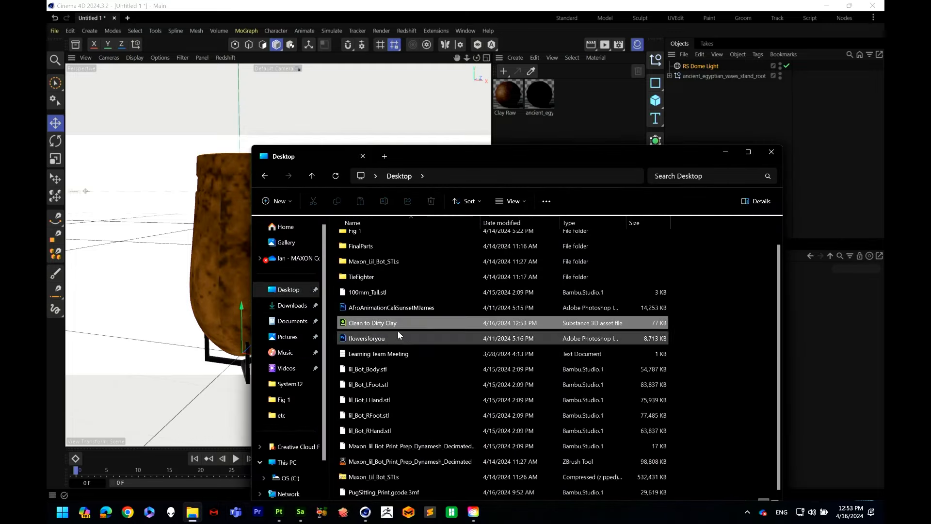
left_click_drag(442, 159, 554, 296)
left_click_drag(497, 459, 546, 147)
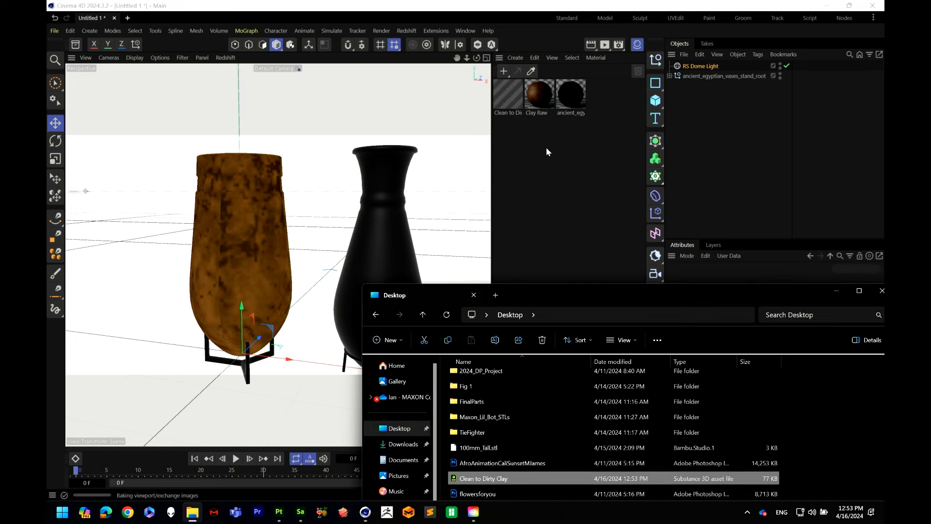
left_click(838, 290)
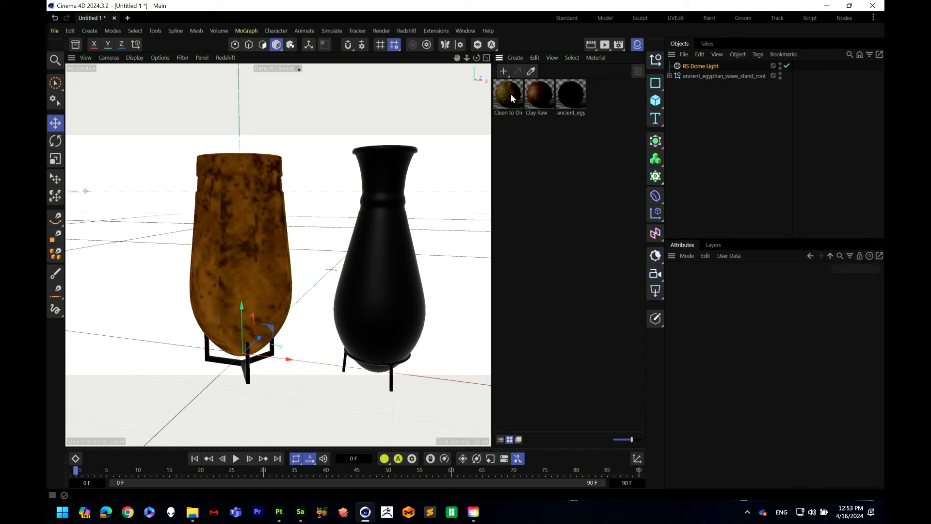
Step: Apply the Clean to Dirty Clay material to the slender black vase, leaving Clay Raw on the wide one
left_click_drag(511, 94, 229, 222)
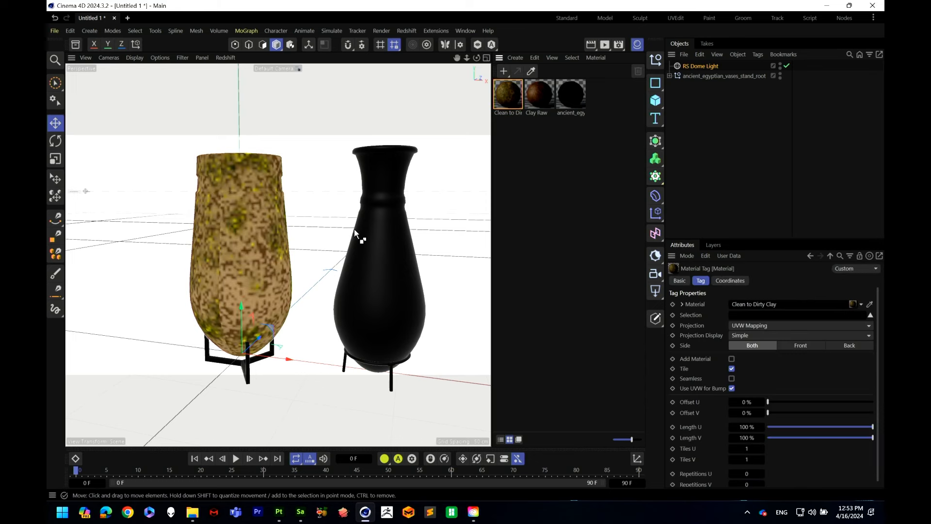
left_click_drag(354, 229, 551, 136)
left_click_drag(507, 93, 300, 270)
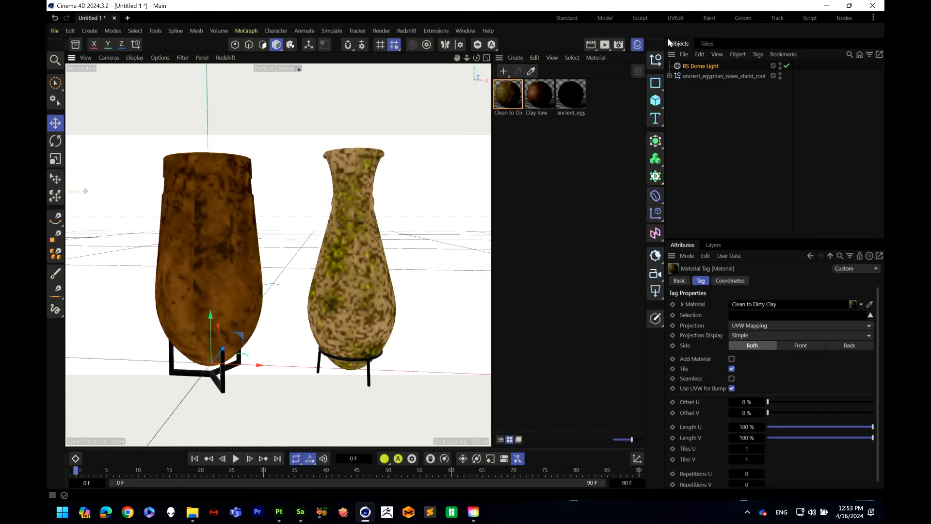
Step: Render both vases in the Redshift RenderView and place its window clear of the object hierarchy
left_click_drag(604, 44, 645, 77)
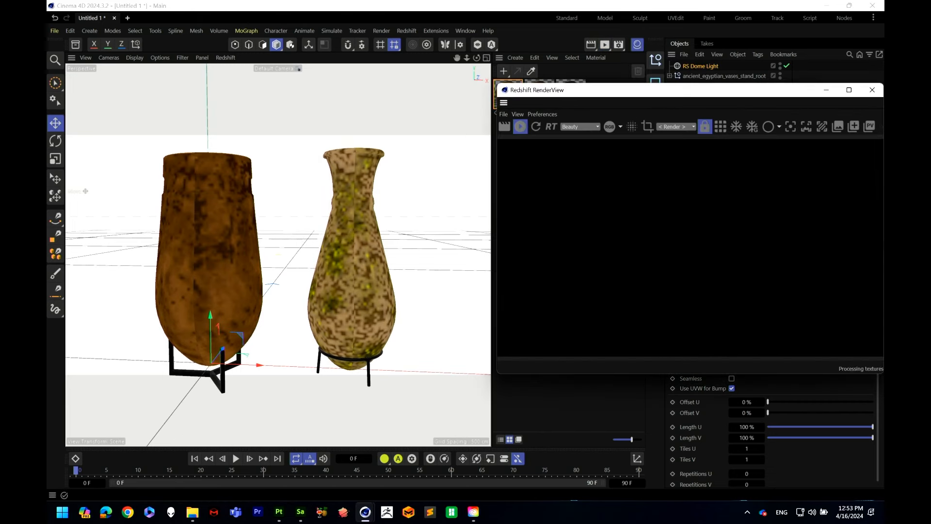
left_click_drag(573, 96, 526, 93)
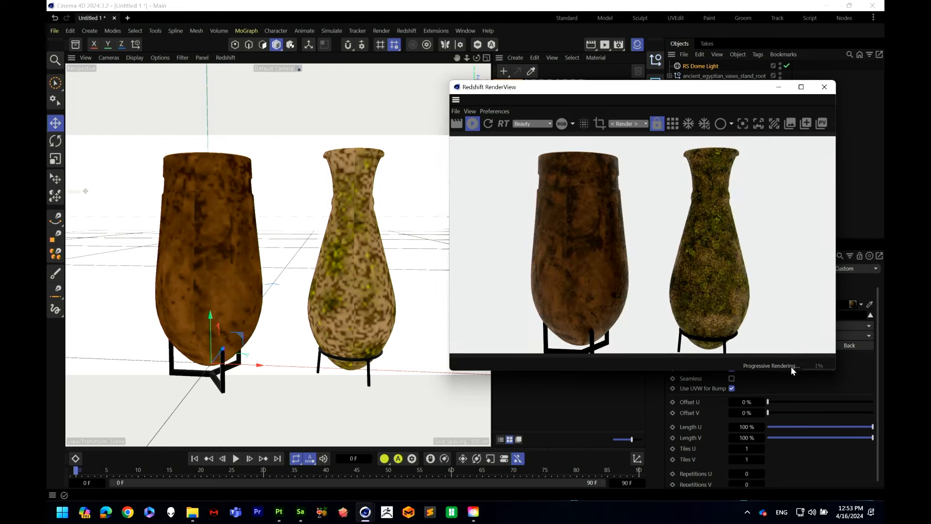
left_click_drag(653, 86, 537, 151)
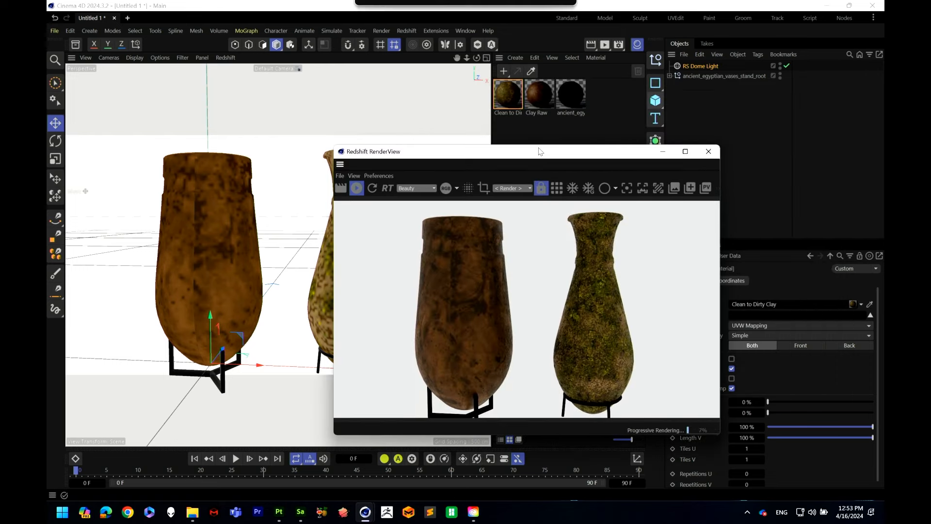
Step: Expand the ancient_egyptian_vases_stand_root hierarchy down to the vase and feet meshes in both vase groups
left_click(669, 75)
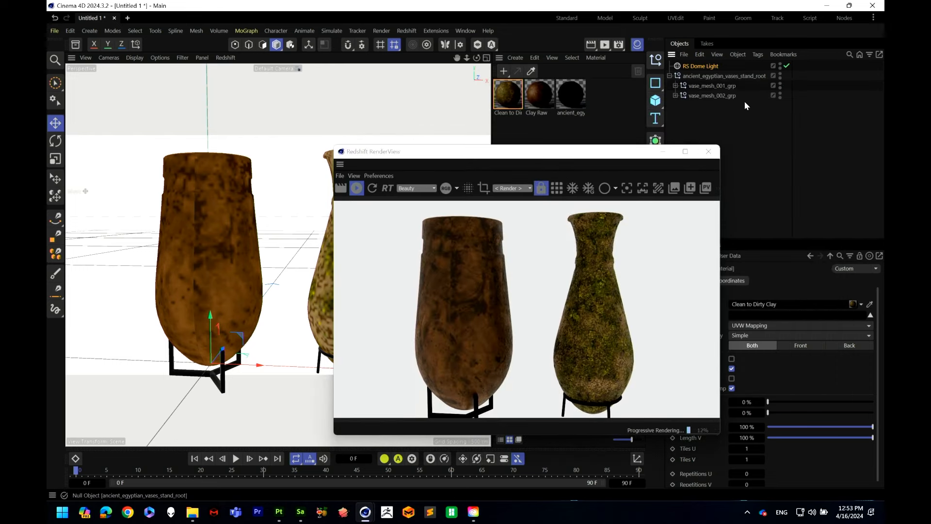
left_click(675, 85)
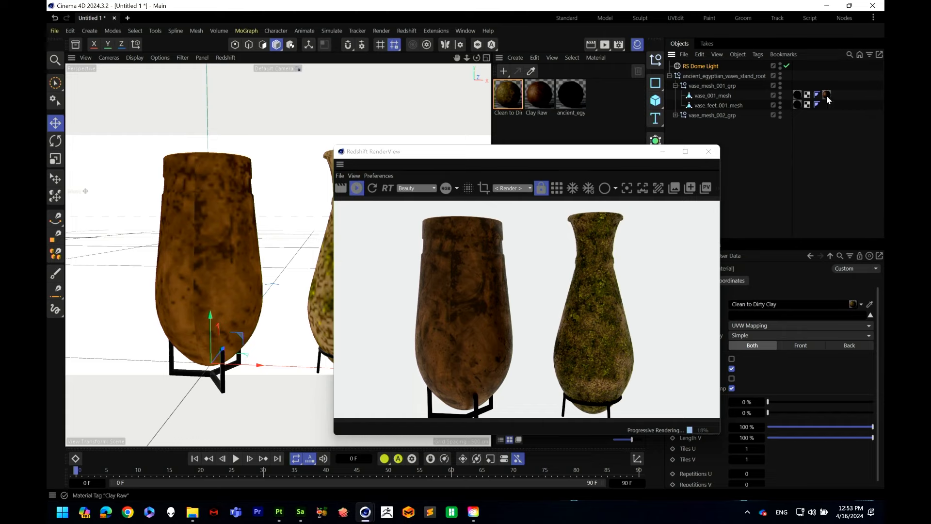
left_click(675, 115)
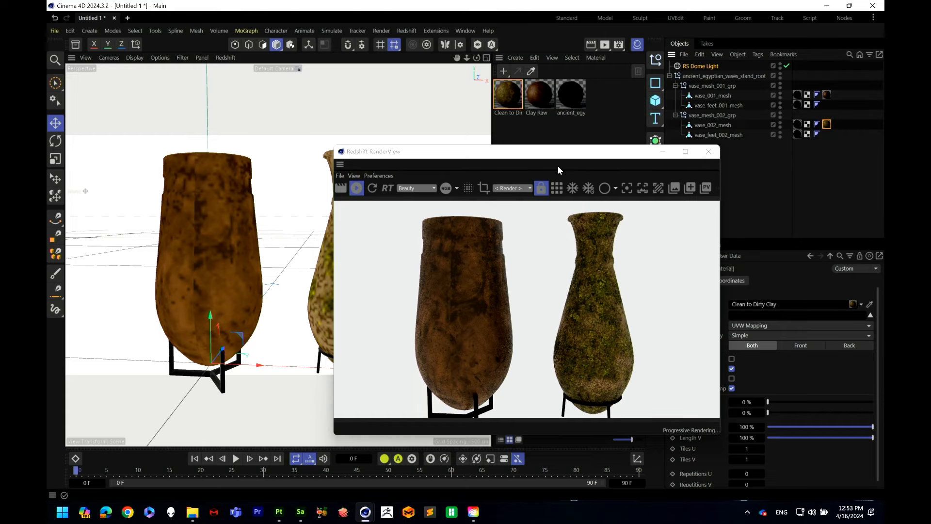
Step: Set Tiles U and Tiles V to 3 on the slender vase's Clean to Dirty Clay material tag
left_click_drag(556, 151, 468, 143)
double_click(747, 448)
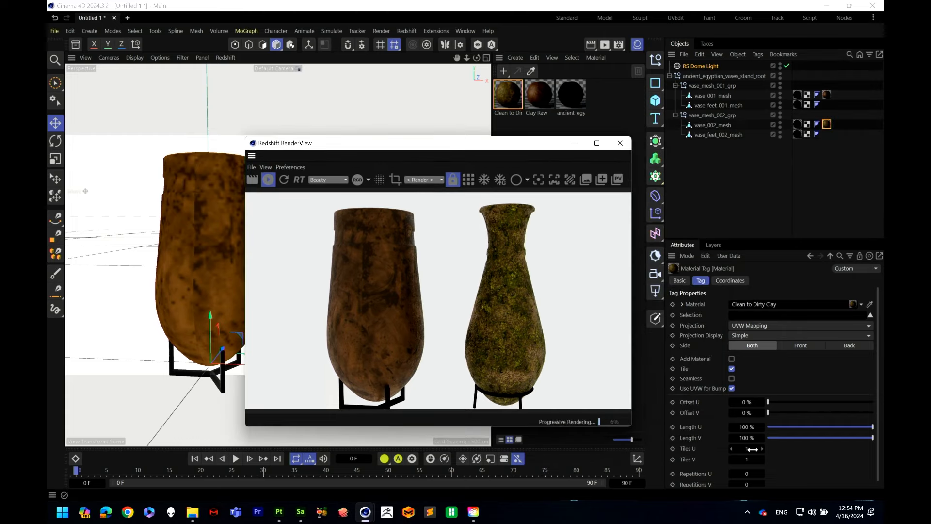
type("3")
key("Tab")
type("3")
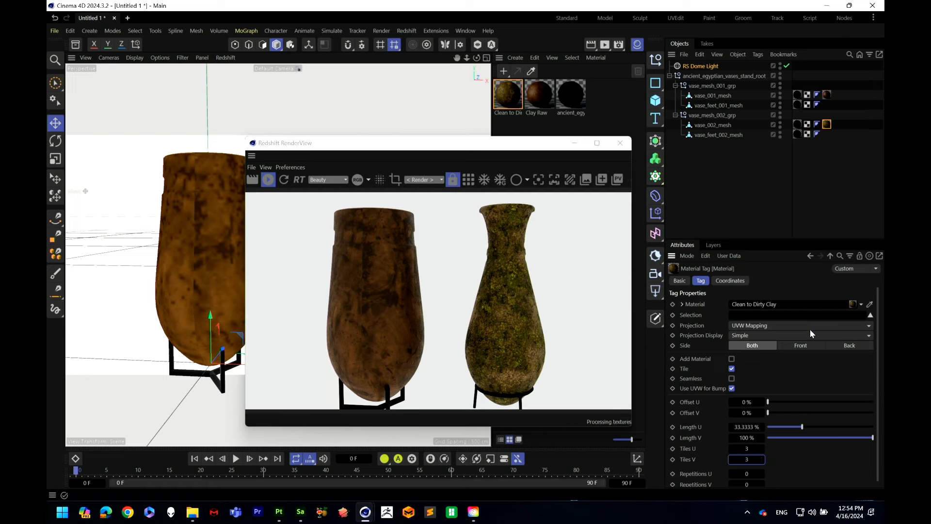
key("Return")
Step: Set Tiles U and Tiles V to 3 on the wide vase's Clay Raw material tag
left_click(827, 95)
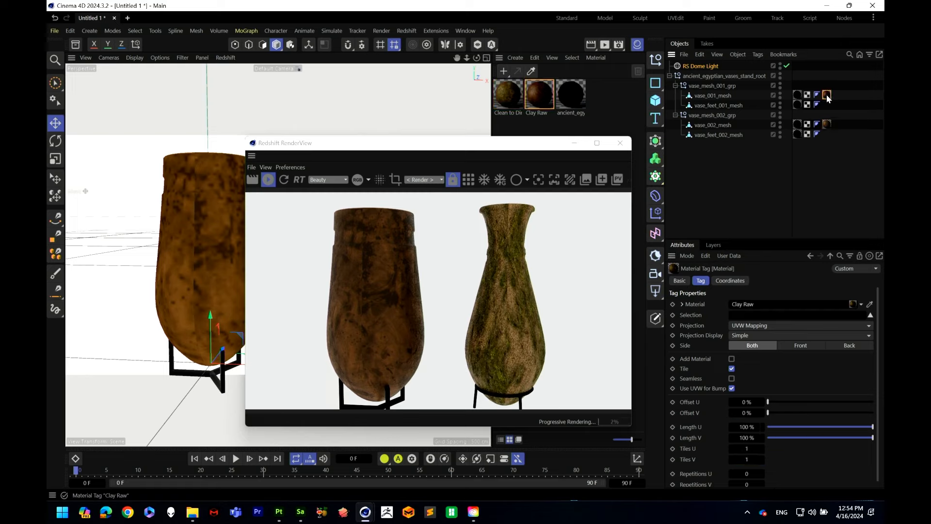
double_click(747, 449)
type("3")
key("Tab")
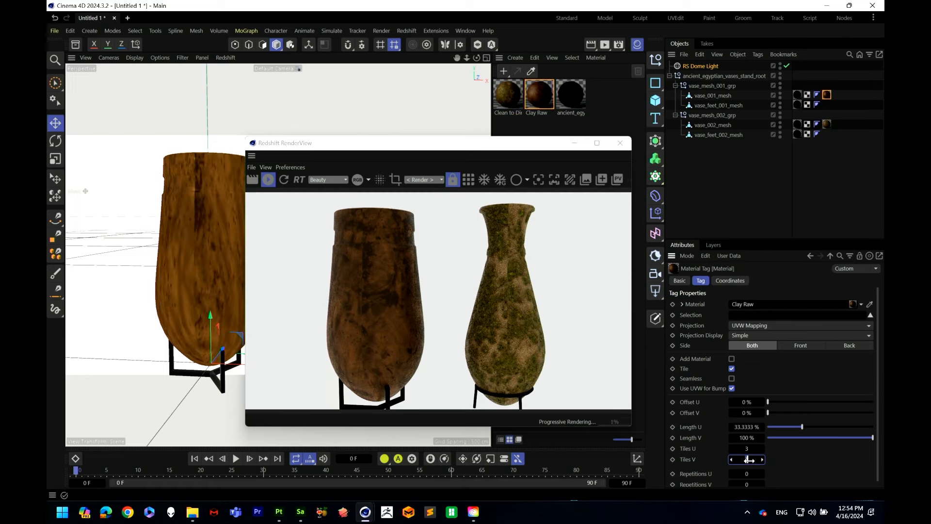
type("3")
key("Return")
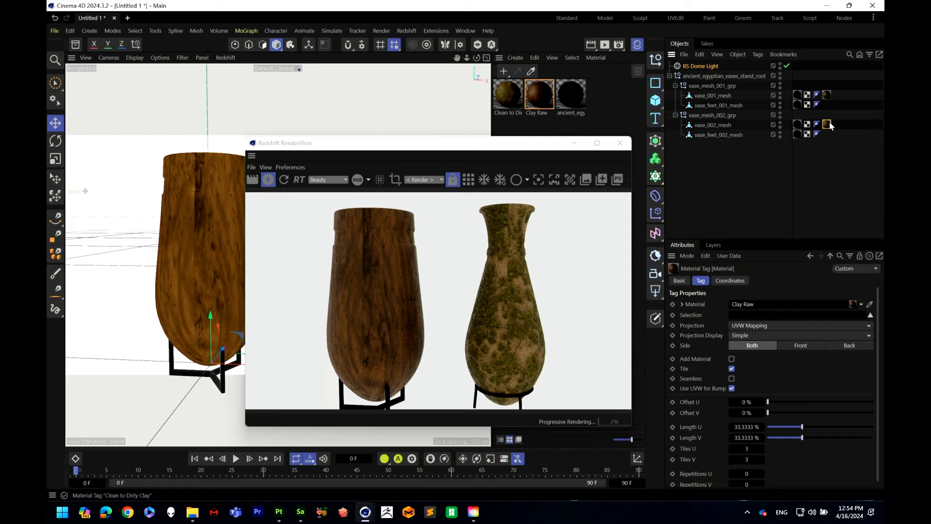
Step: Switch the projection to Cubic on both vases' clay material tags and reposition the RenderView to inspect the render
left_click(827, 124)
left_click(752, 325)
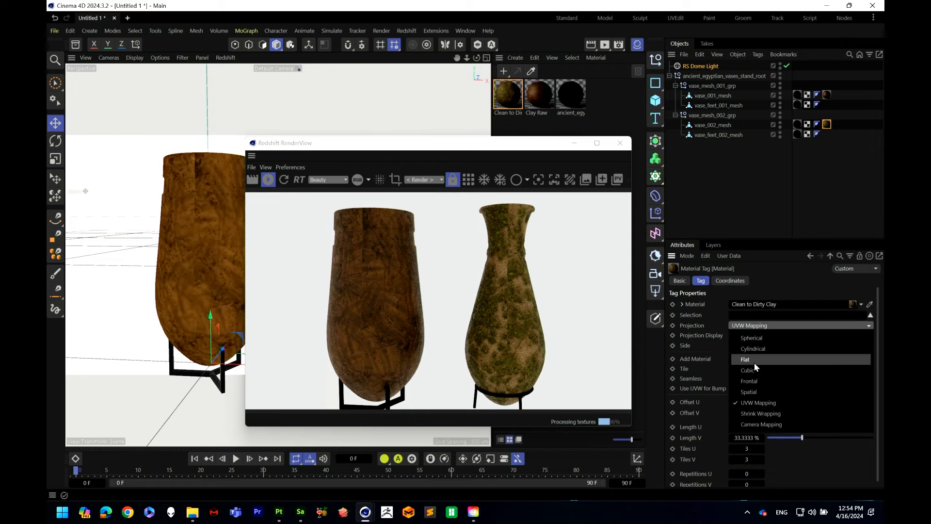
left_click(755, 367)
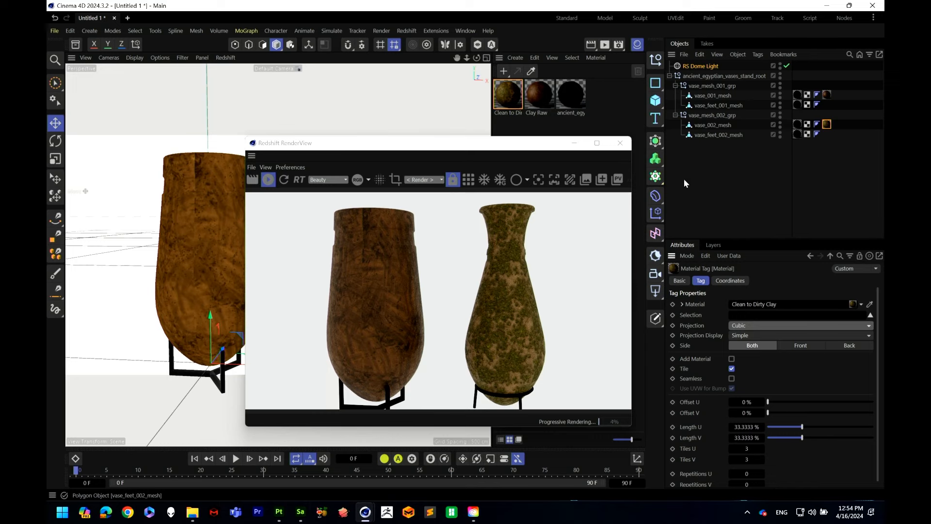
left_click(827, 95)
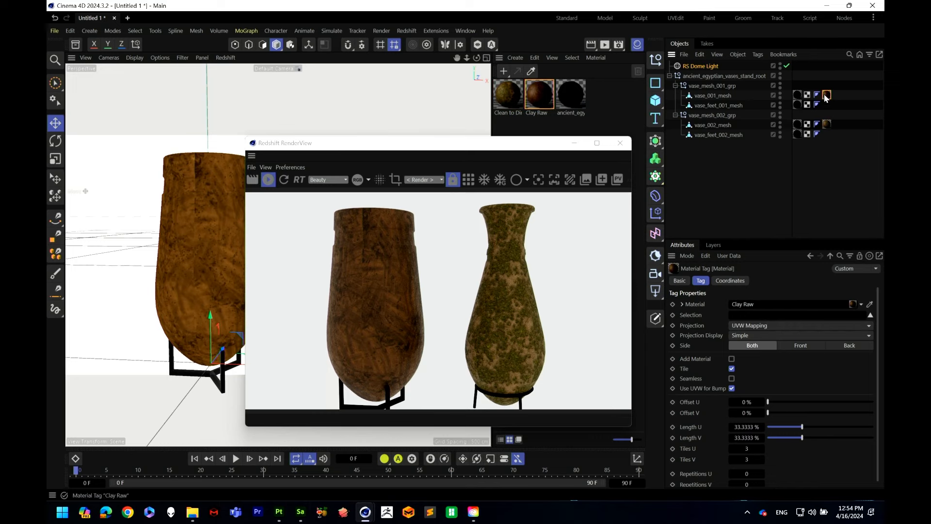
left_click(757, 325)
left_click(747, 369)
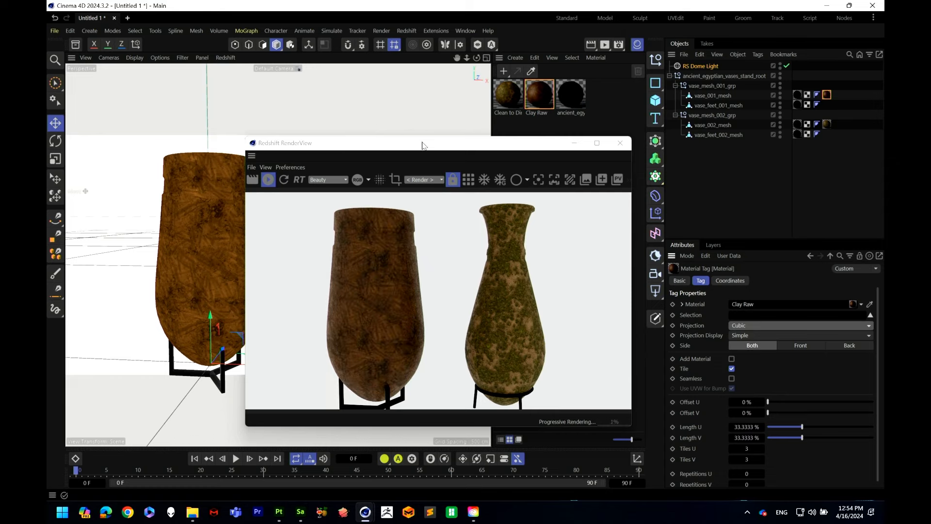
left_click_drag(464, 148, 463, 73)
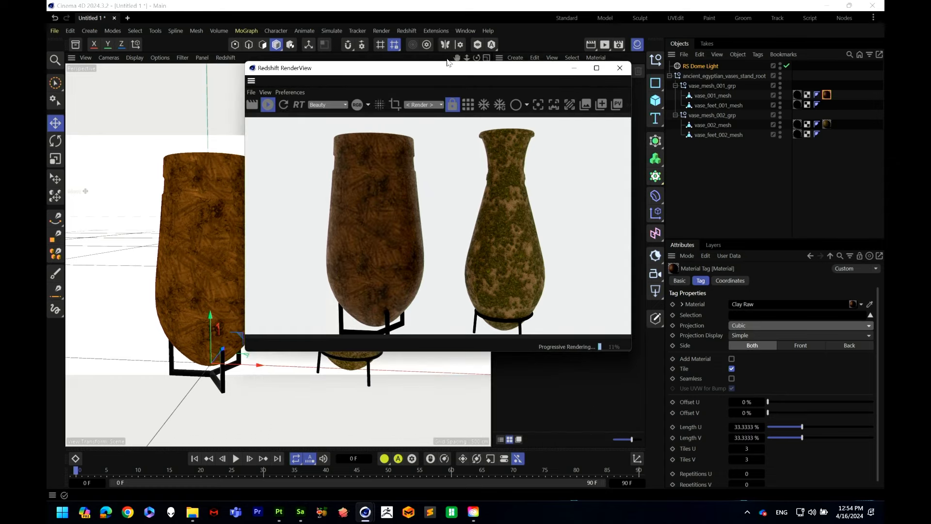
left_click_drag(450, 67, 458, 151)
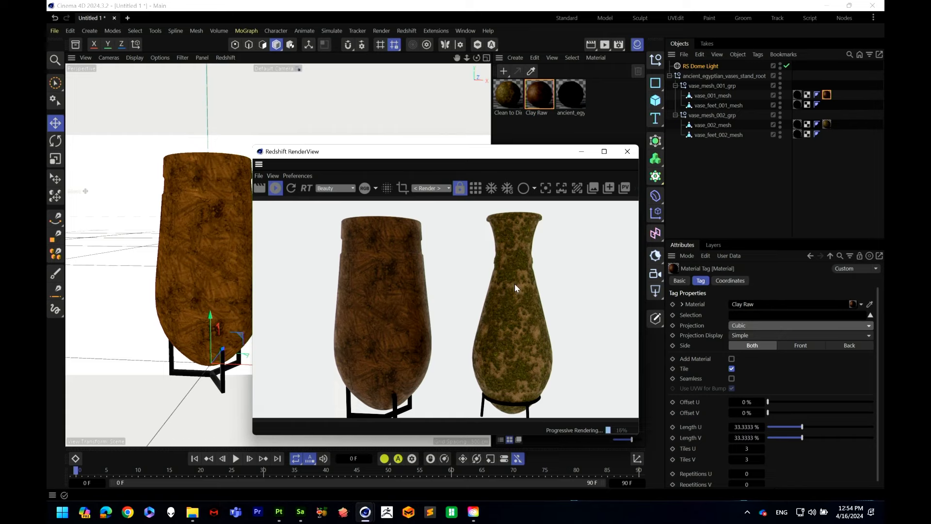
left_click_drag(515, 153, 431, 127)
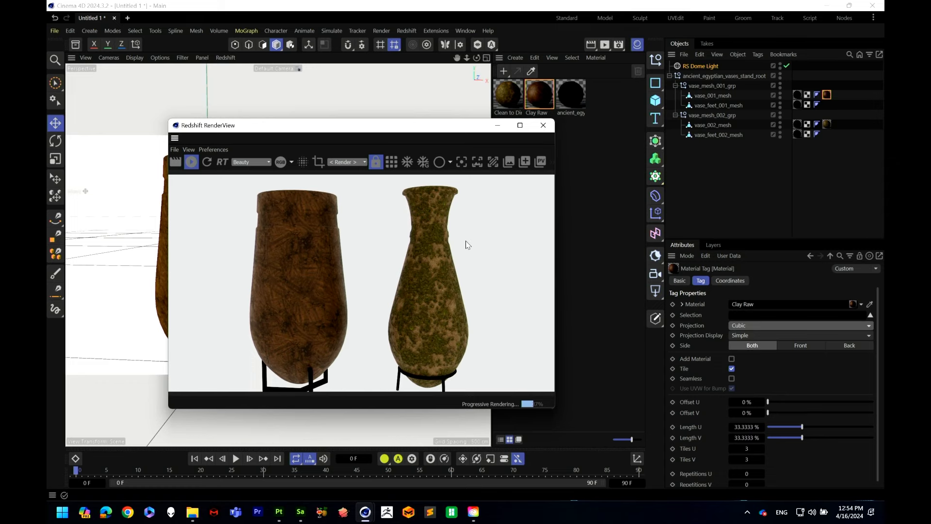
Step: Add an RS Object tag to vase_002_mesh and override its geometry settings with tessellation and displacement enabled
right_click(704, 124)
mouse_move(745, 165)
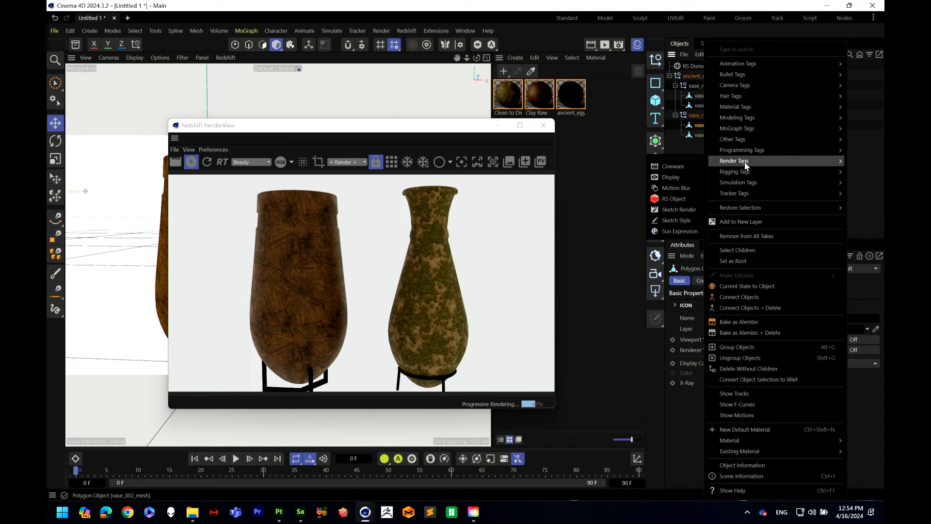
left_click(673, 199)
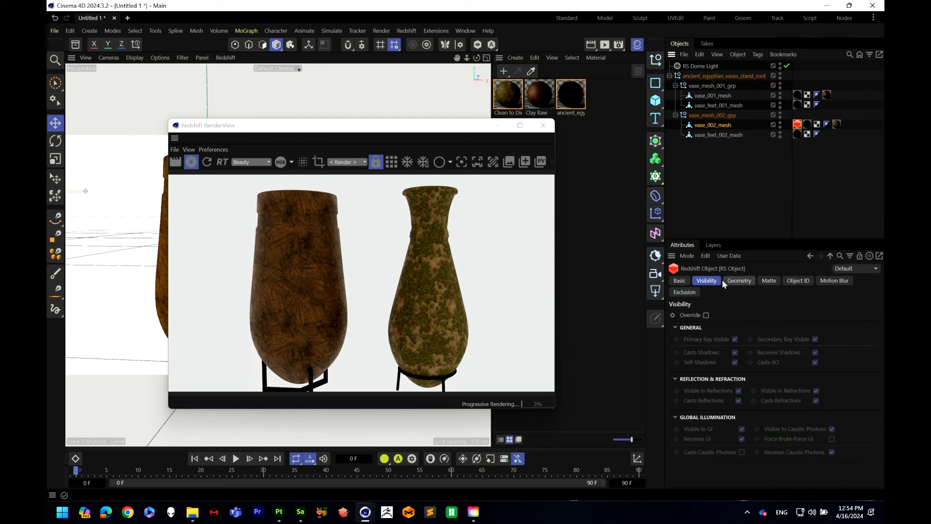
left_click(739, 282)
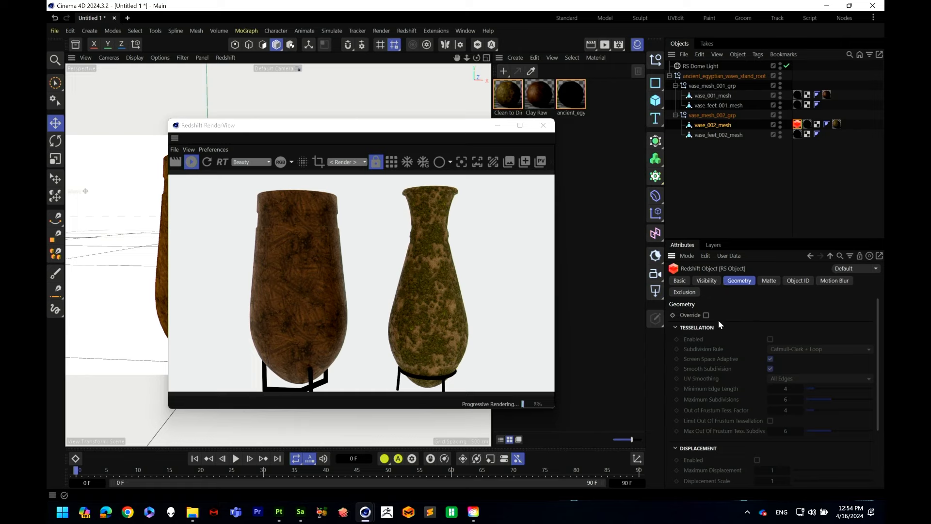
left_click(707, 316)
left_click(770, 339)
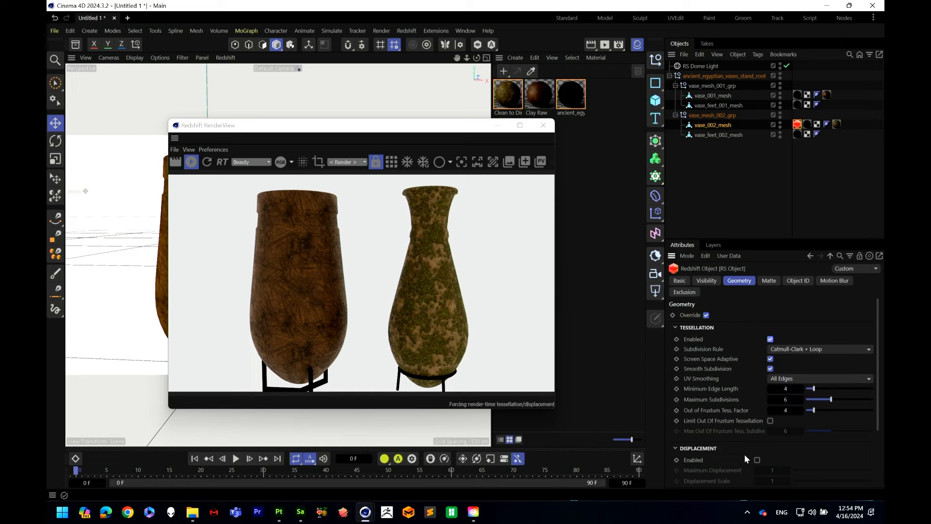
left_click(757, 460)
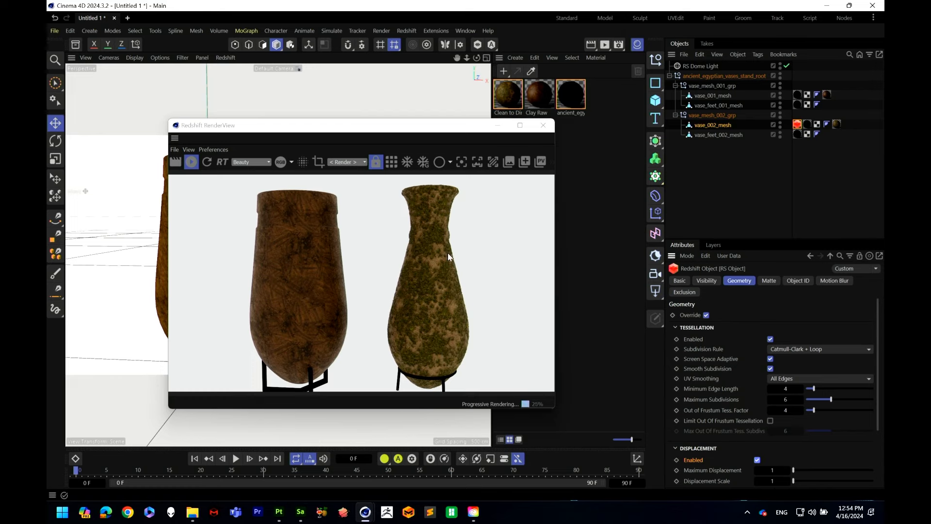
left_click_drag(416, 136, 504, 134)
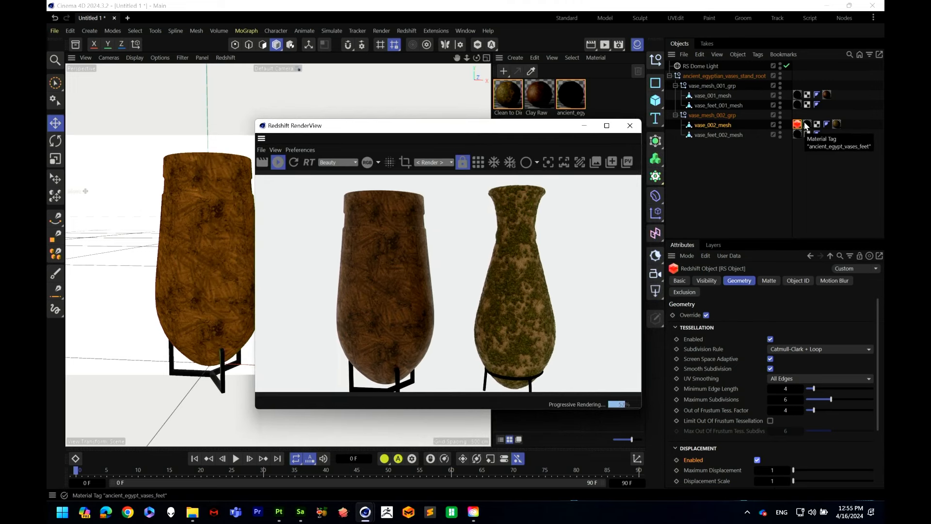
Step: Add an RS Object tag to vase_001_mesh and override its geometry settings with tessellation and displacement enabled
left_click(712, 96)
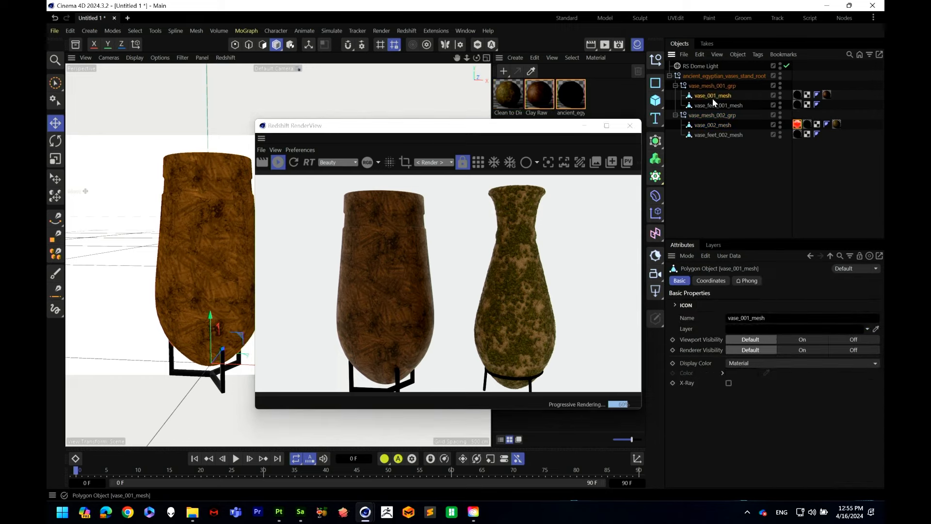
right_click(714, 98)
mouse_move(744, 159)
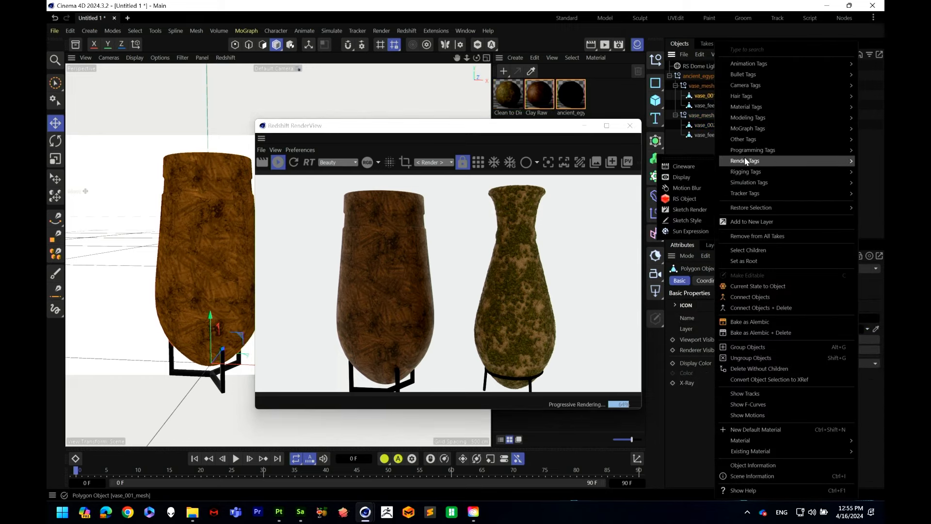
left_click(687, 199)
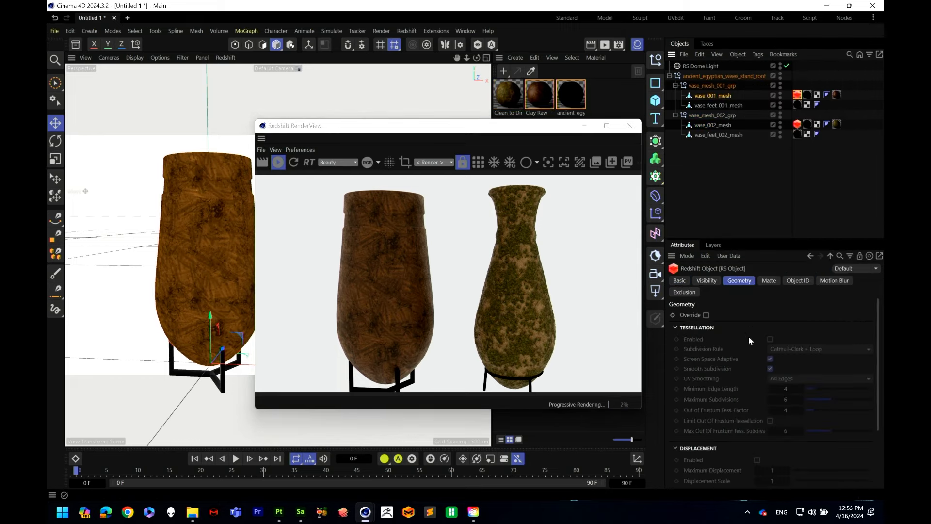
left_click(706, 315)
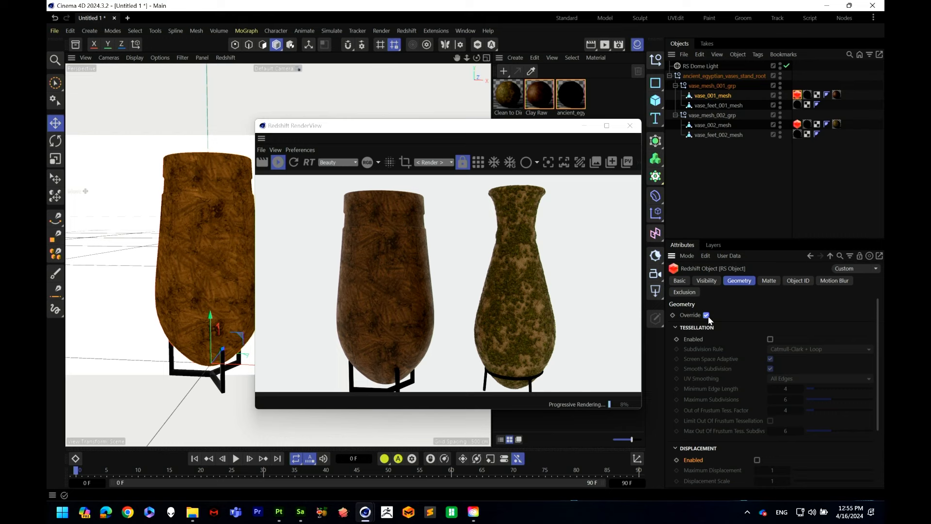
left_click(770, 339)
left_click(757, 460)
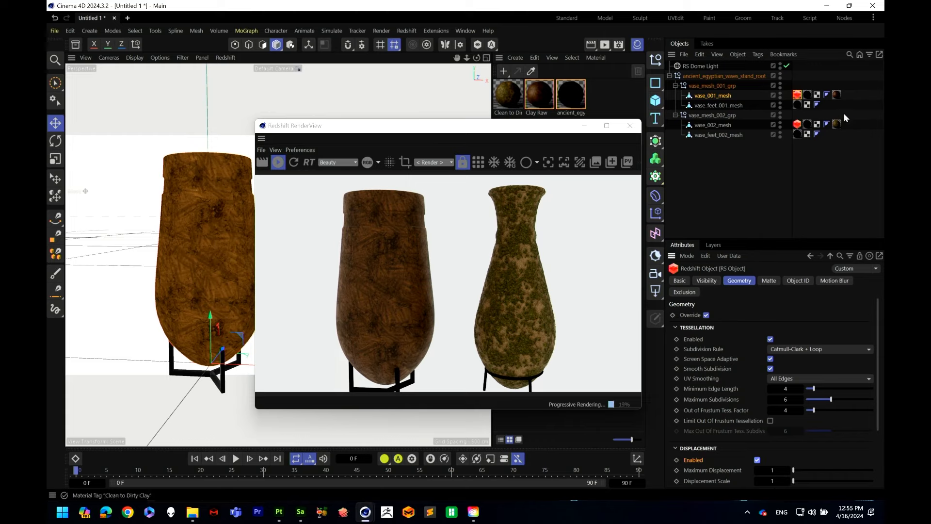
Step: Try dark brown and orange for the Clean to Dirty Clay material's Clay Raw color, and settle on near-white RGB 224, 223, 222
left_click(512, 97)
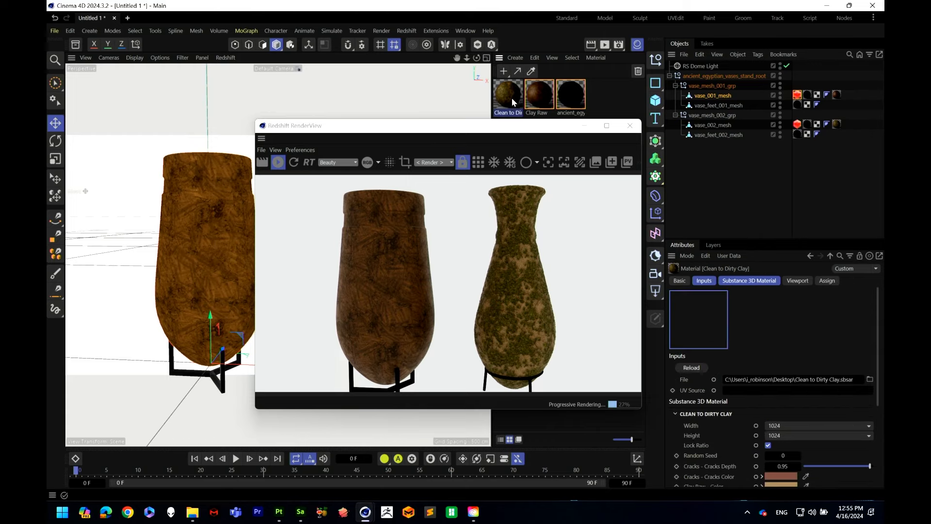
left_click_drag(514, 128, 452, 108)
left_click(776, 378)
scroll(771, 368, "down", 5)
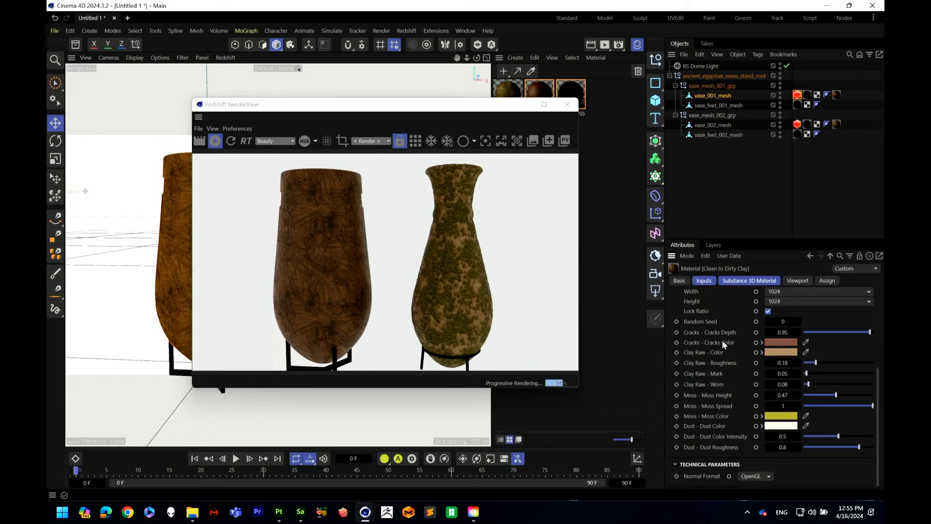
left_click(779, 353)
left_click_drag(749, 364, 655, 235)
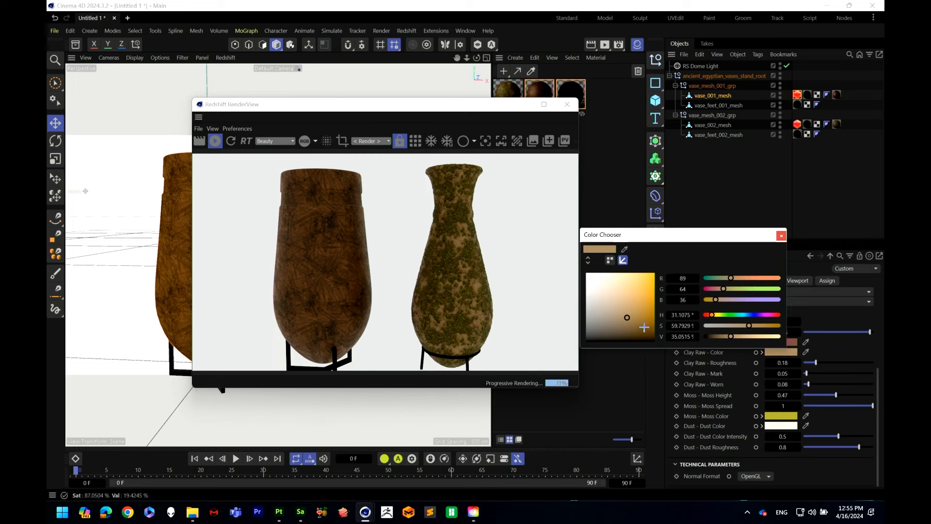
left_click(643, 325)
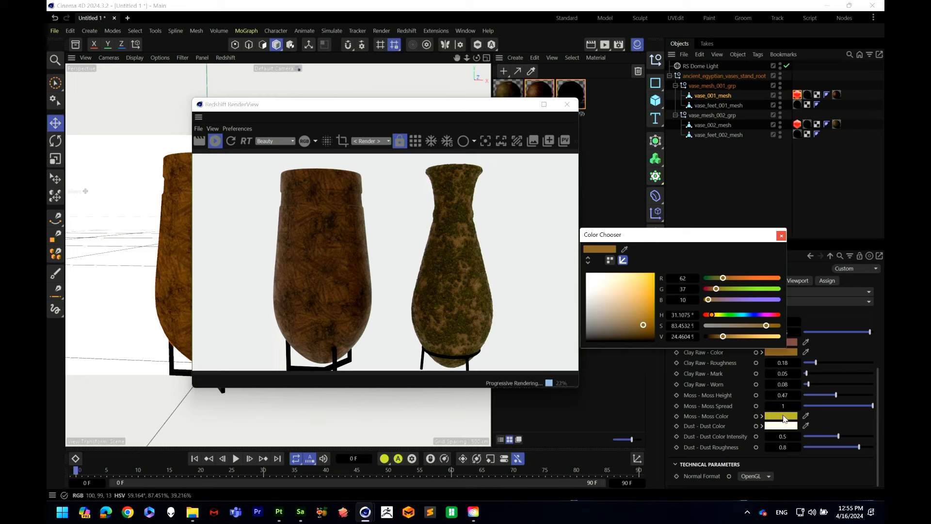
left_click(649, 278)
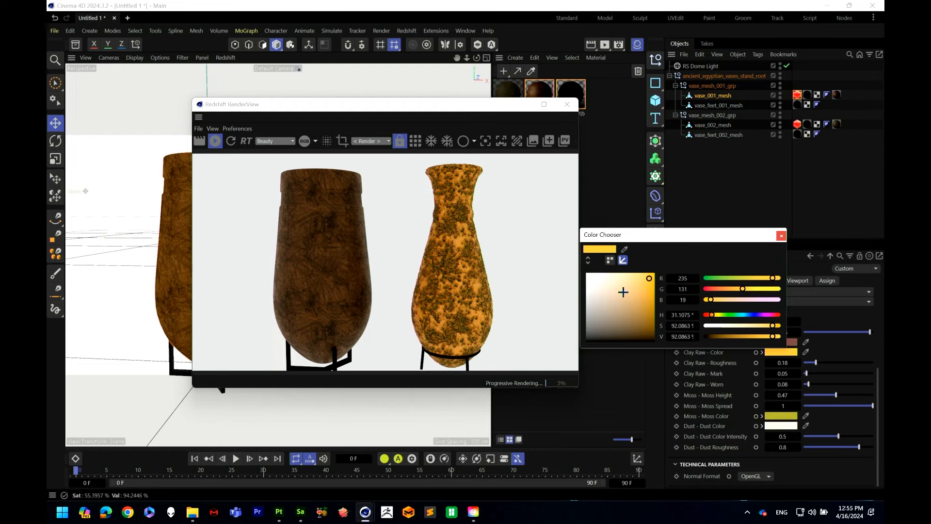
left_click(587, 282)
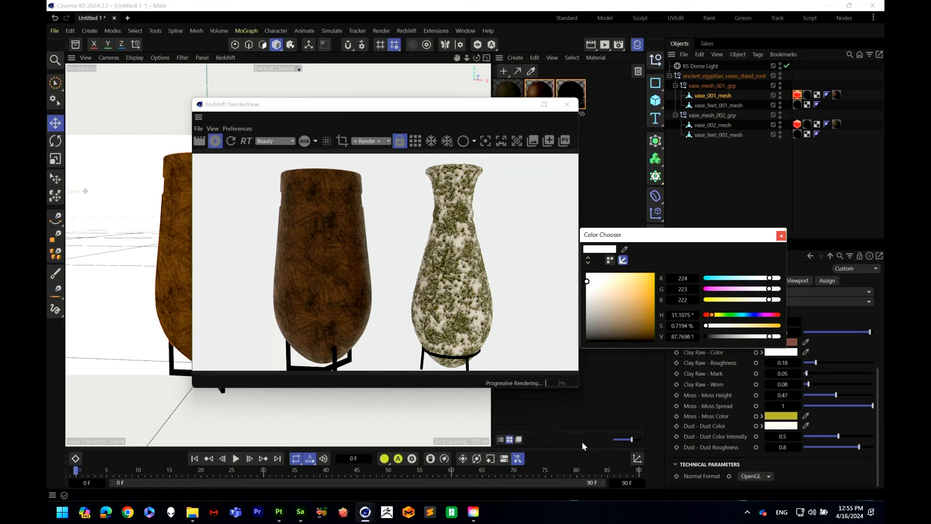
Step: Set the Clean to Dirty Clay material's Moss Height to 0.07 and Moss Spread to 0.13, and put the RenderView away
left_click(808, 395)
left_click(813, 405)
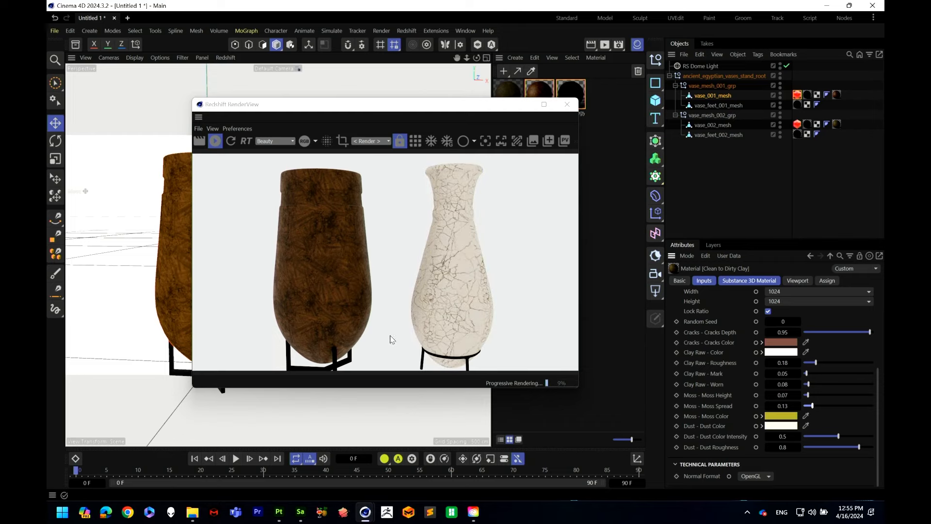
left_click_drag(408, 110, 608, 146)
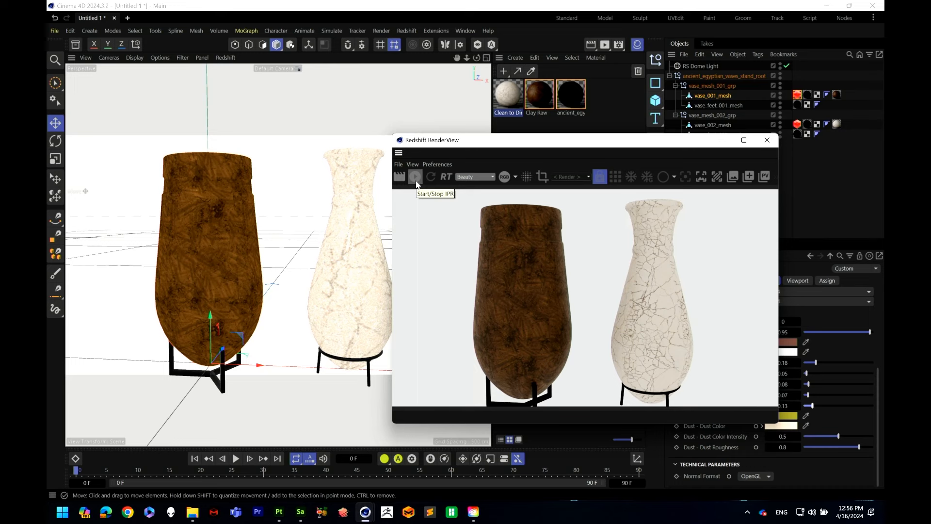
left_click_drag(687, 142, 699, 139)
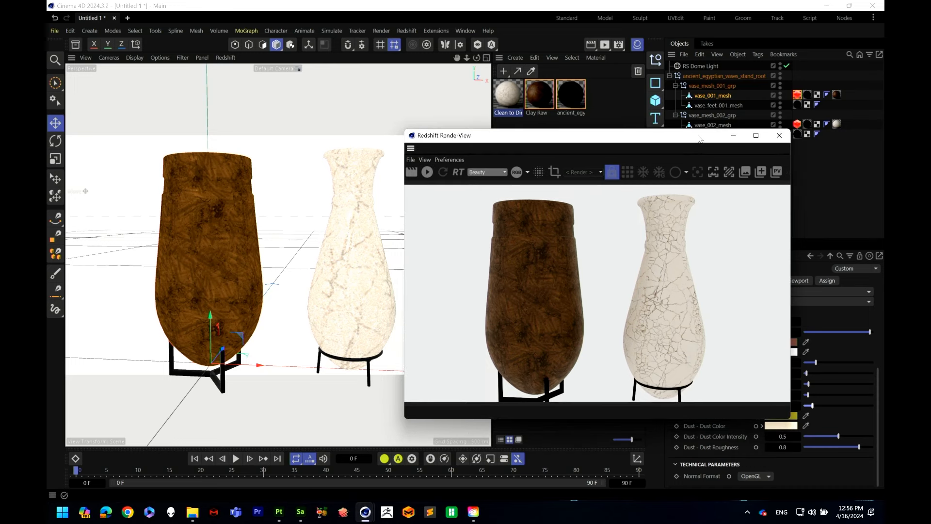
left_click(739, 138)
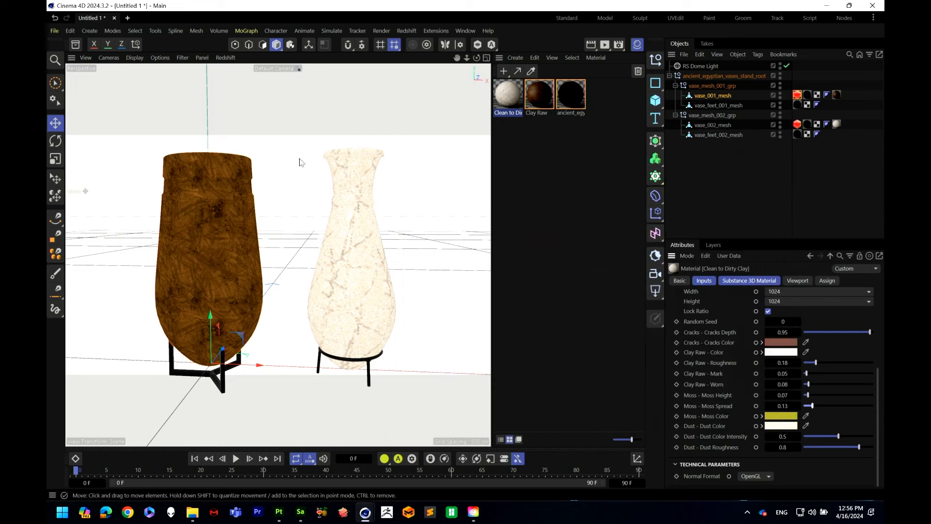
Step: Select the slender vase and bring up the Clean to Dirty Clay material's cracks, clay, moss and dust parameters
left_click(353, 266)
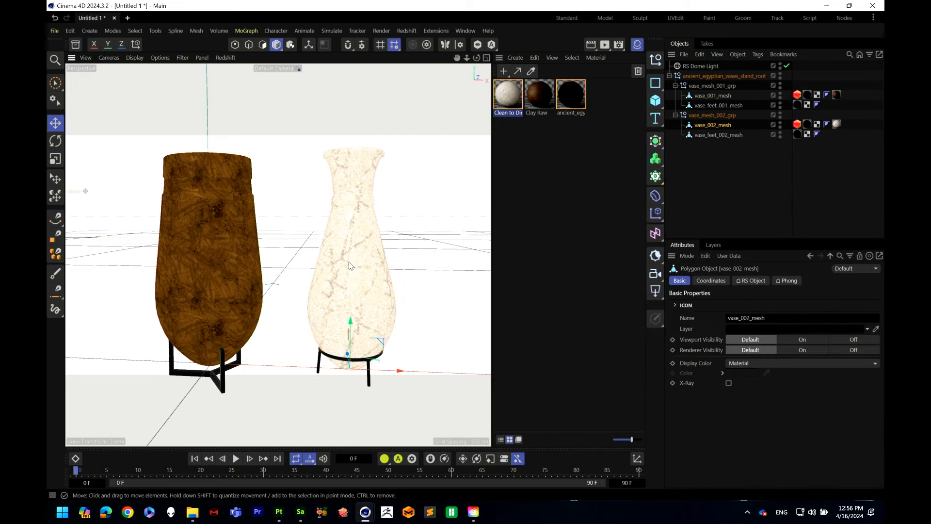
left_click(510, 90)
scroll(772, 384, "down", 5)
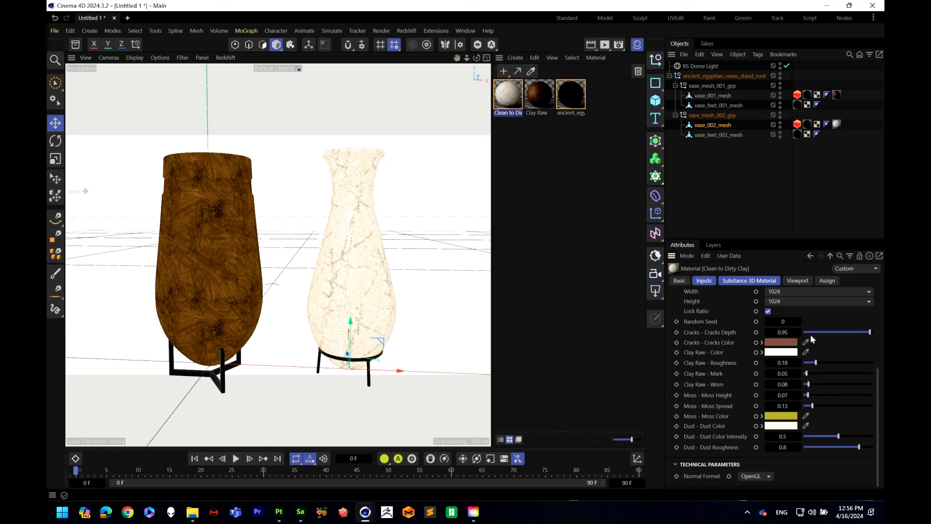
Step: Set Cracks Depth to 0.06 and add frame 0 keyframes for Cracks Depth, Moss Height and Moss Spread
left_click_drag(815, 334, 807, 333)
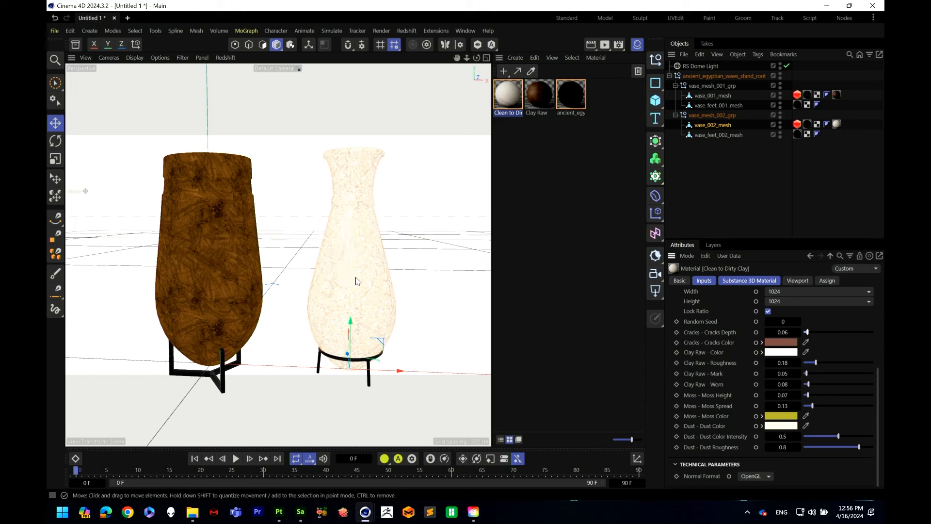
left_click(678, 331)
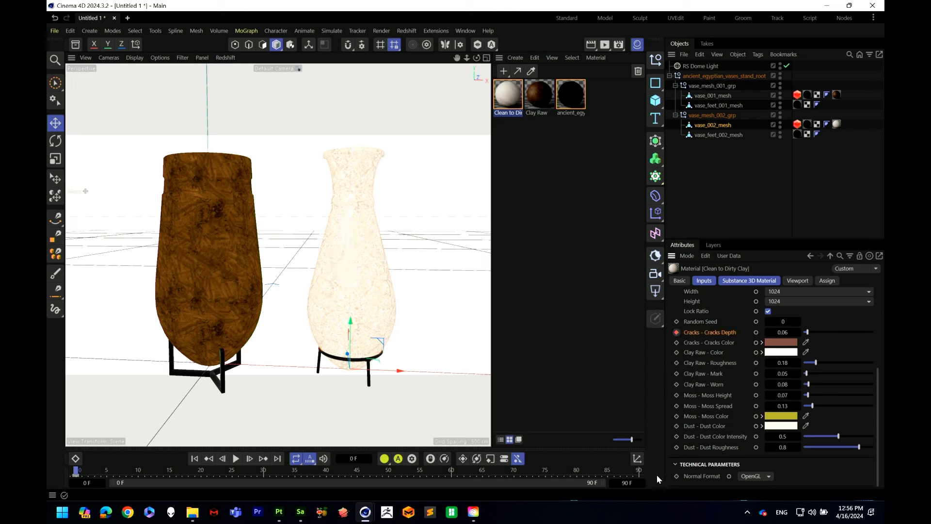
left_click(676, 406)
Step: Go to frame 90 and raise the clay material's Moss Spread to 0.35 and Moss Height to 0.81
left_click_drag(90, 477, 645, 472)
left_click_drag(820, 407, 832, 395)
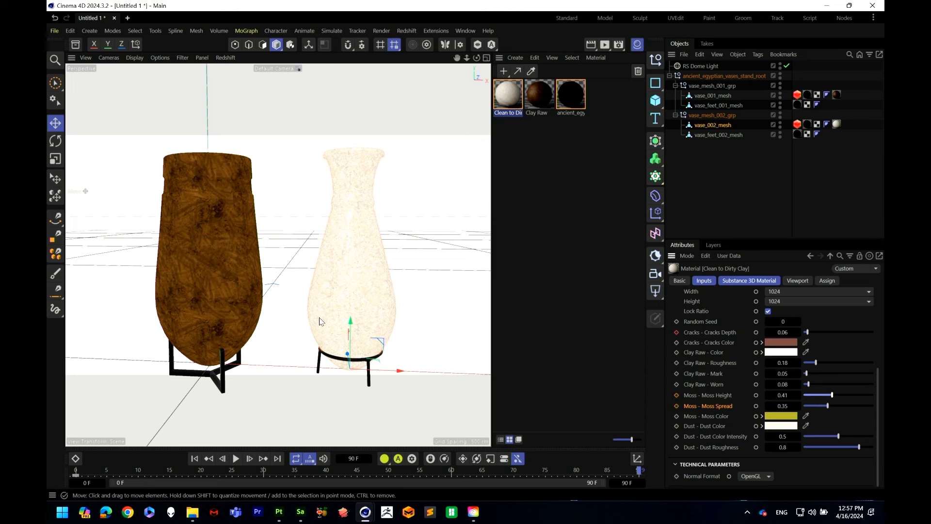
left_click(849, 395)
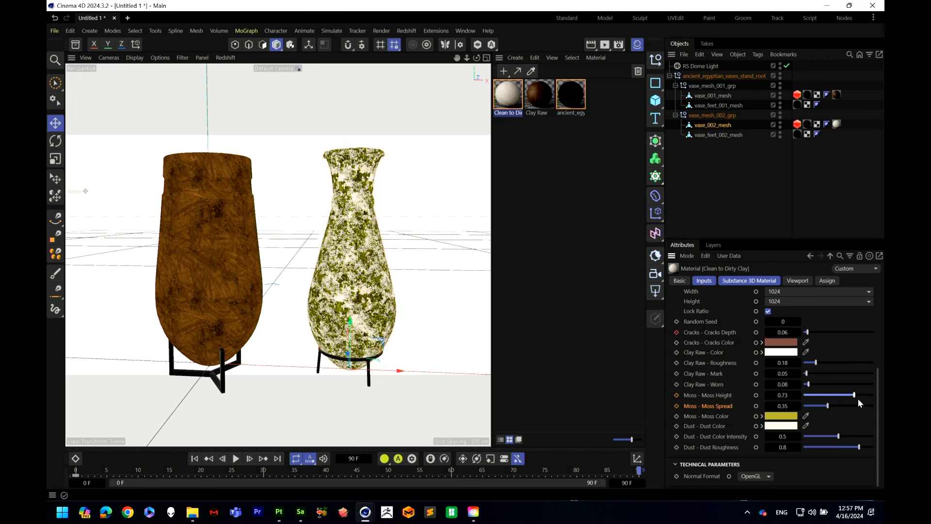
left_click(862, 395)
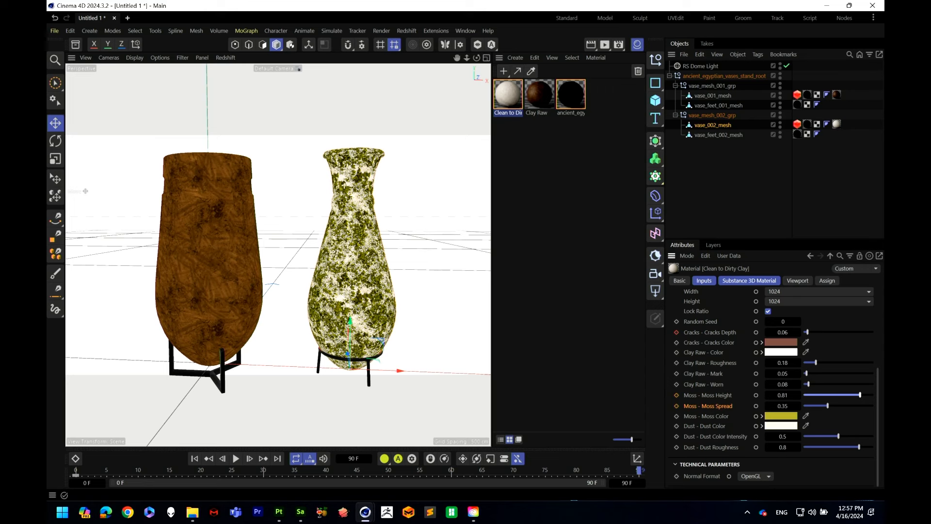
Step: Start a live Redshift RenderView render and place its window clear of the material parameters
left_click_drag(605, 44, 623, 95)
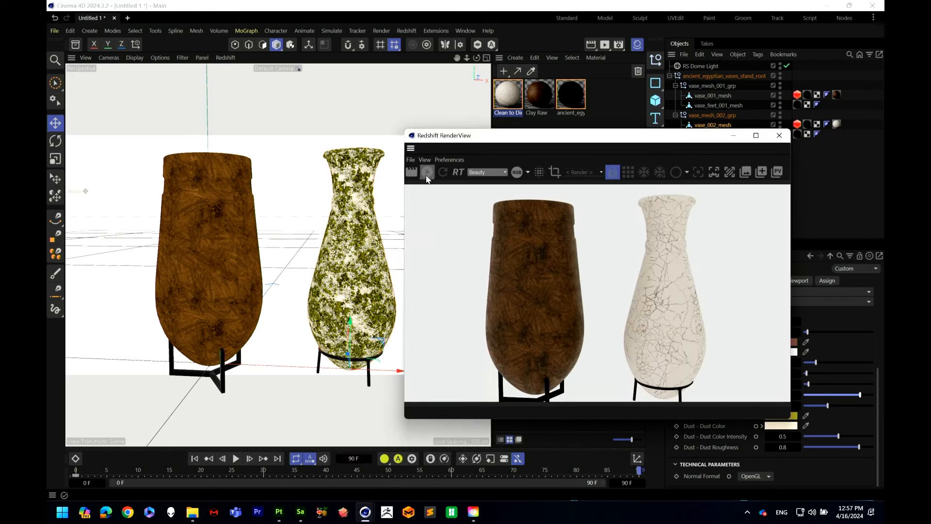
left_click(427, 171)
left_click_drag(476, 145, 336, 183)
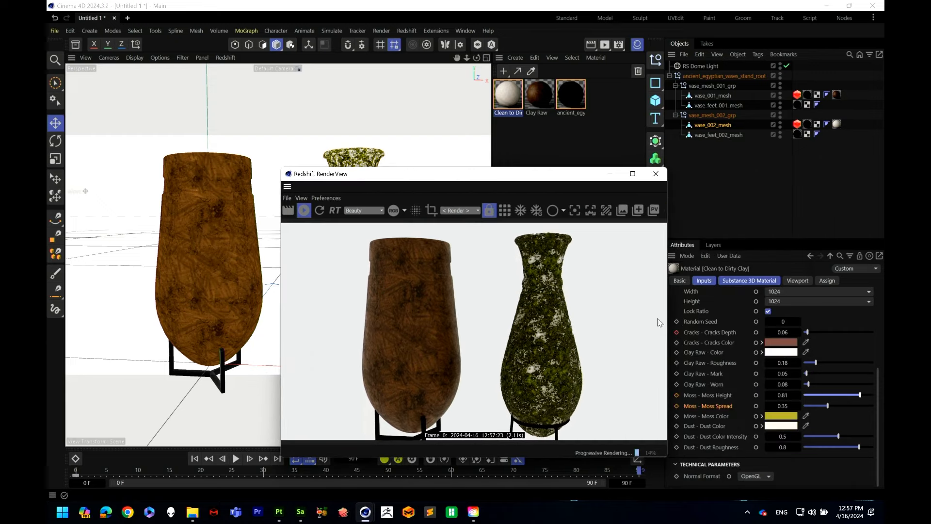
Step: At frame 90, set the clay material's Moss Height to 0.73, Moss Spread to 0.27 and Cracks Depth to 0.74
left_click_drag(861, 395, 815, 405)
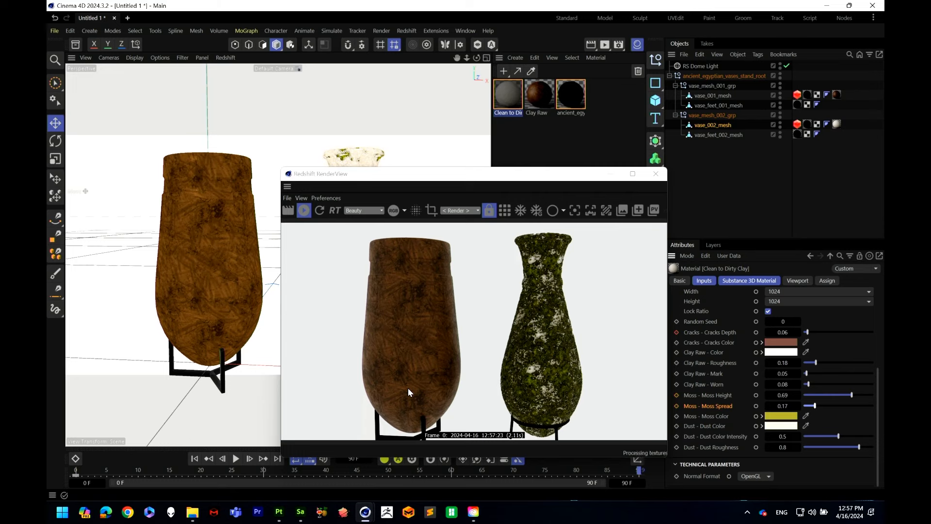
left_click(853, 395)
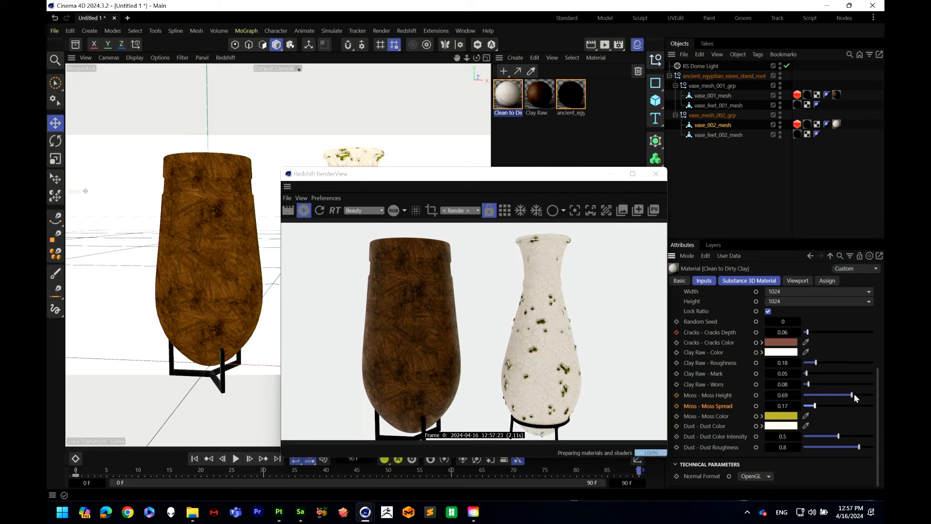
left_click(819, 406)
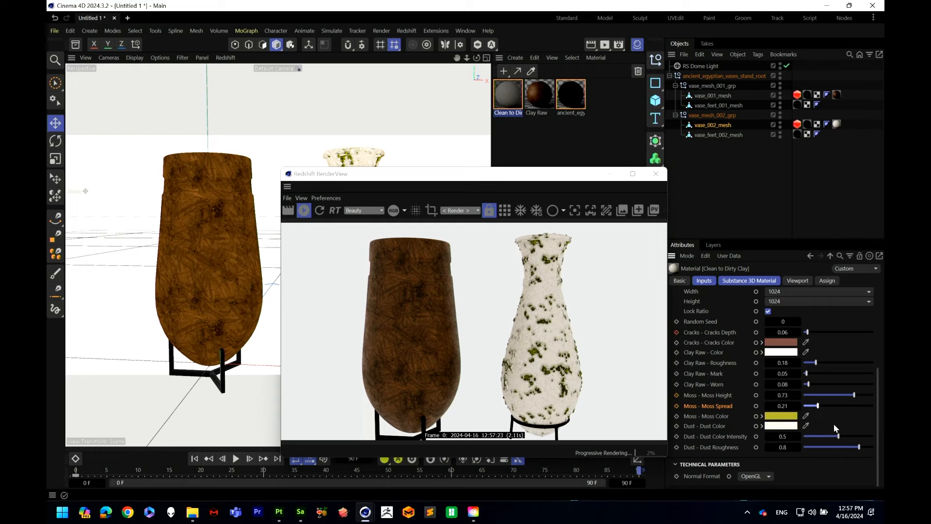
left_click(821, 406)
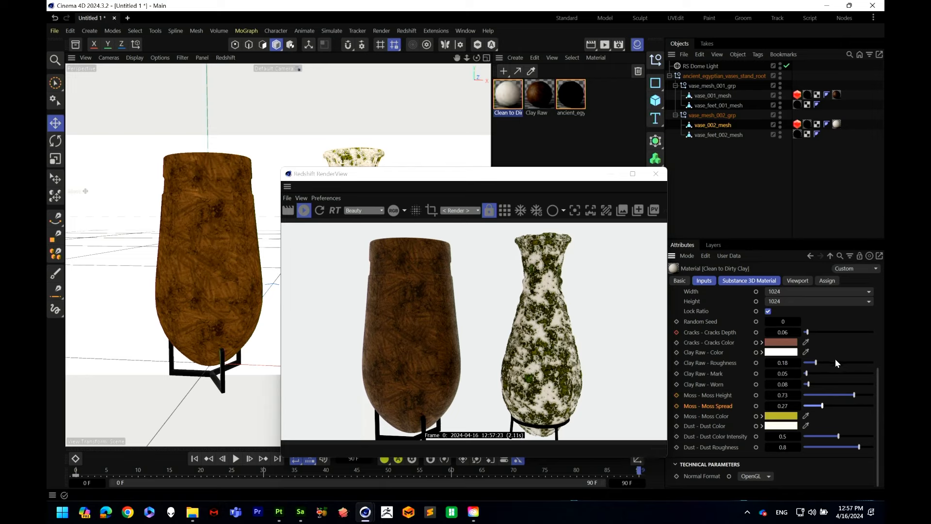
left_click(841, 332)
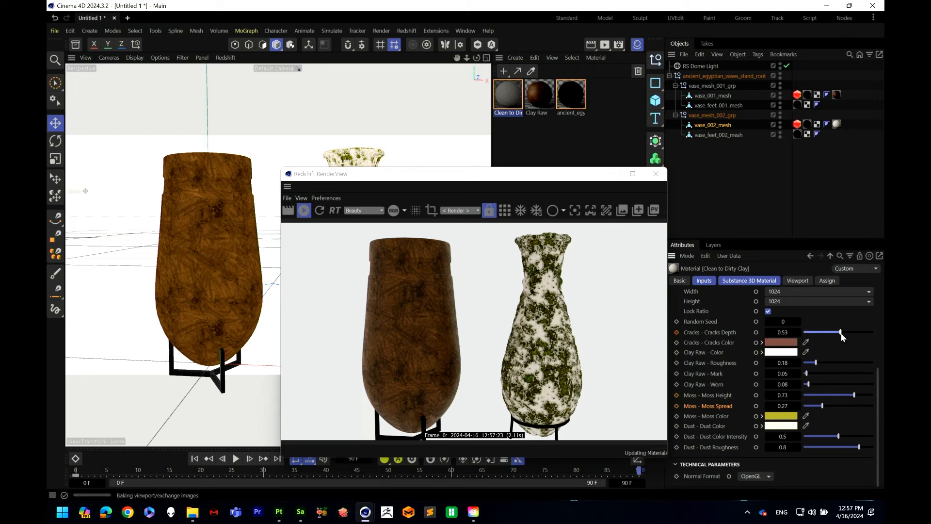
left_click_drag(841, 332, 855, 332)
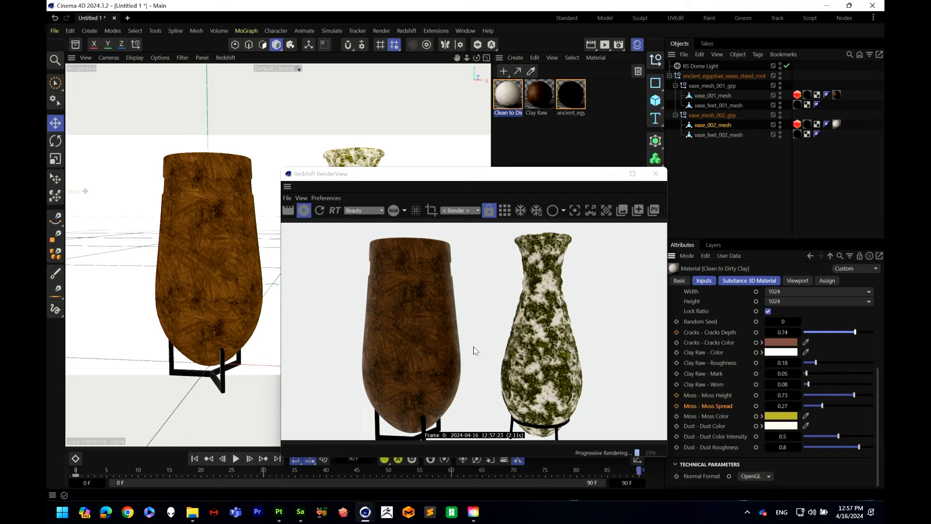
Step: Keyframe Cracks Depth, Moss Height and Moss Spread at frame 90, and close the RenderView
left_click(676, 332)
left_click(676, 395)
left_click(676, 405)
left_click(303, 210)
left_click(656, 174)
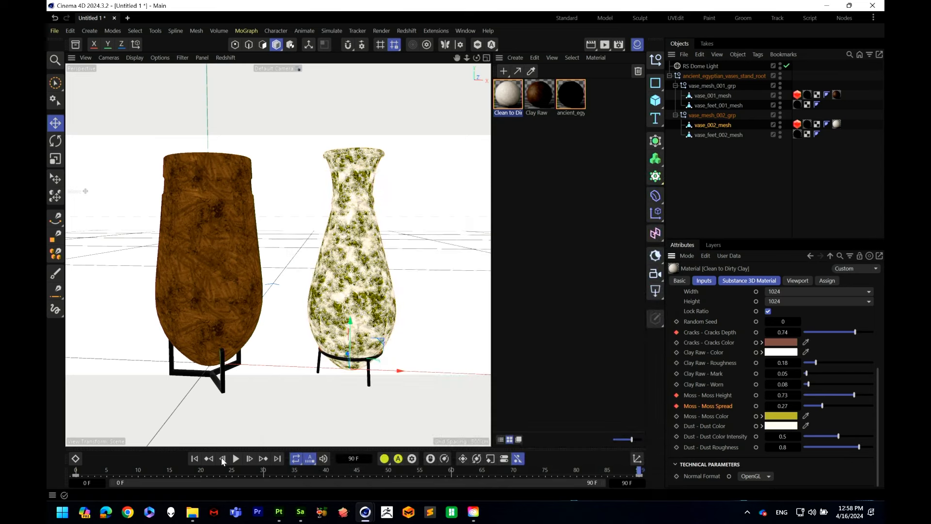
Step: Play the material animation and scrub through frames 18, 36, 51, 59 and 64 to examine the cracks and moss growth
left_click(236, 459)
left_click(235, 459)
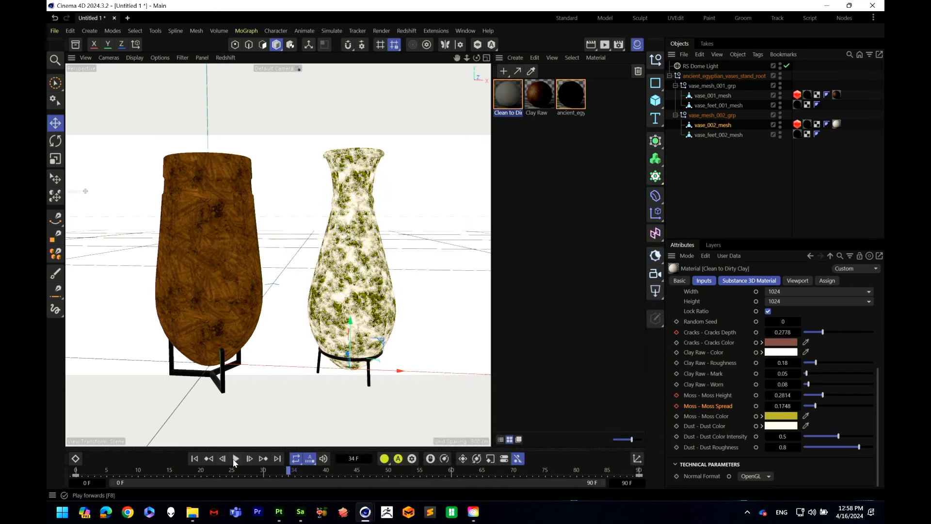
left_click(194, 458)
left_click(236, 458)
left_click(236, 458)
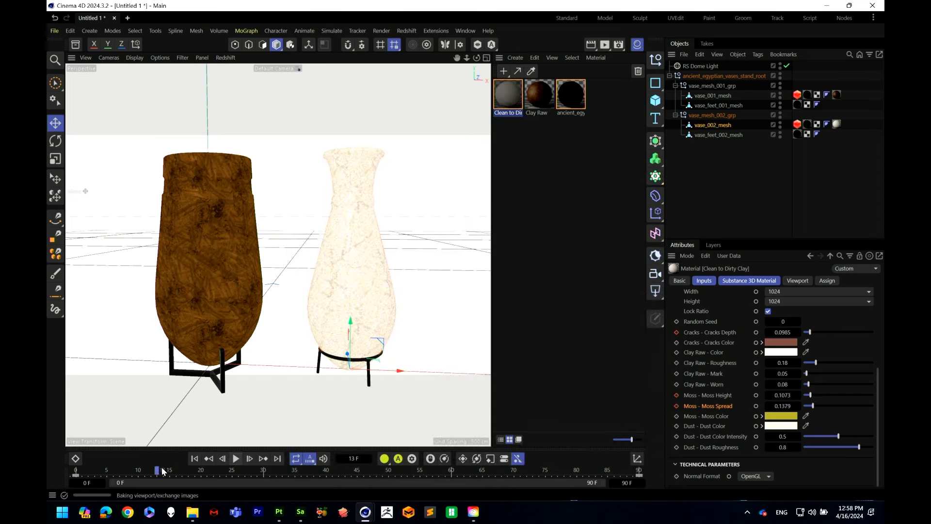
left_click_drag(160, 470, 208, 474)
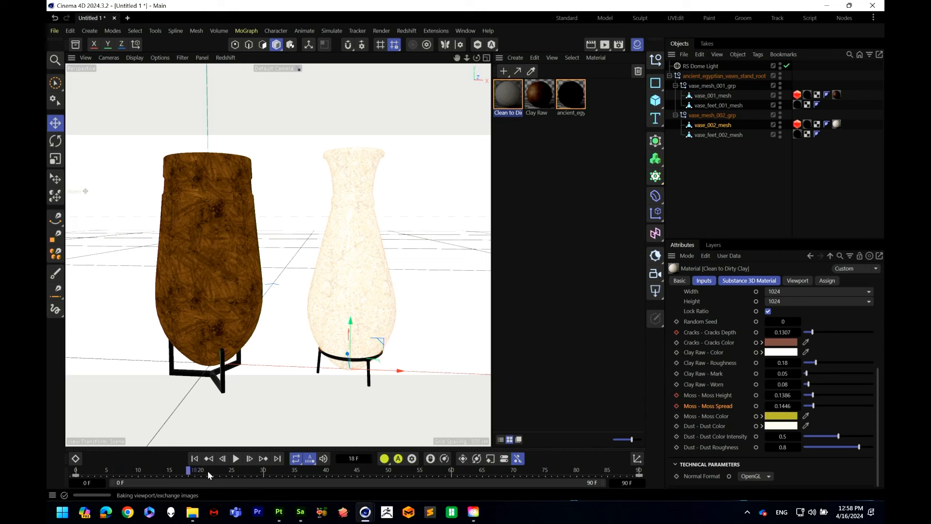
left_click(300, 468)
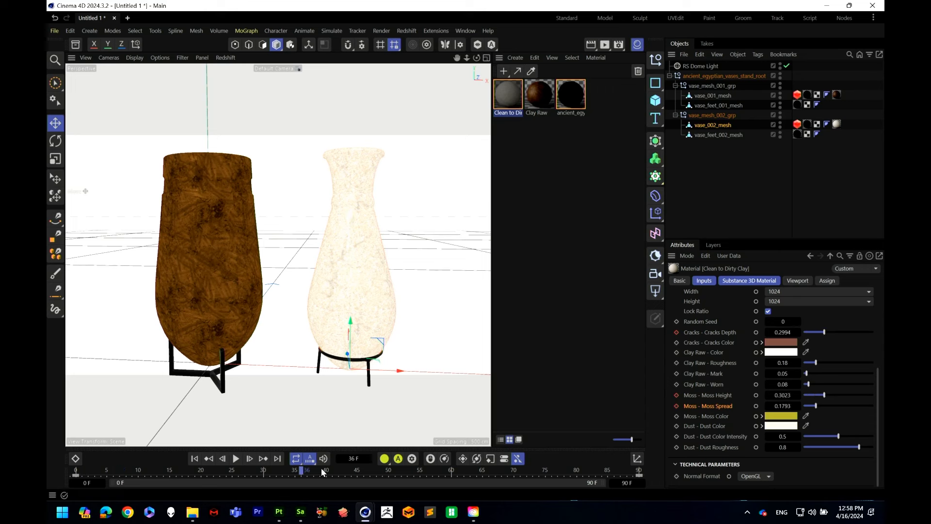
left_click(394, 468)
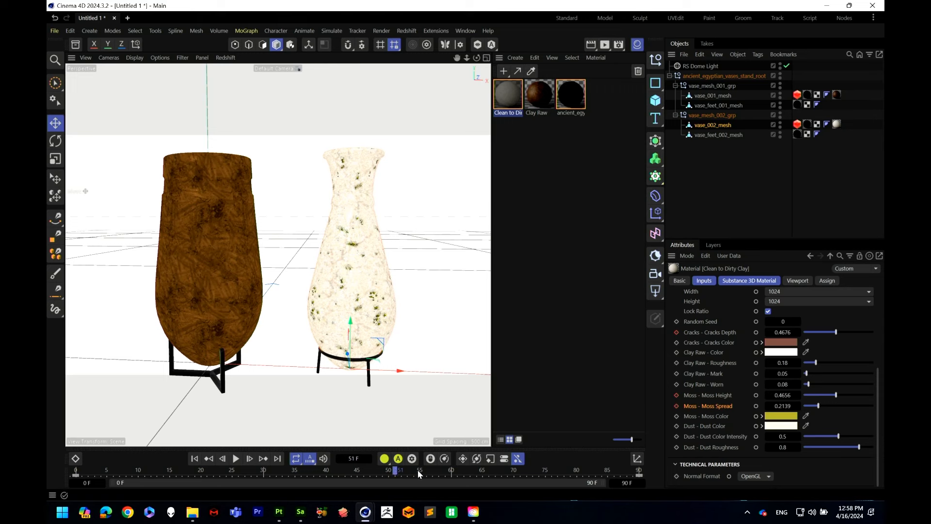
left_click(445, 470)
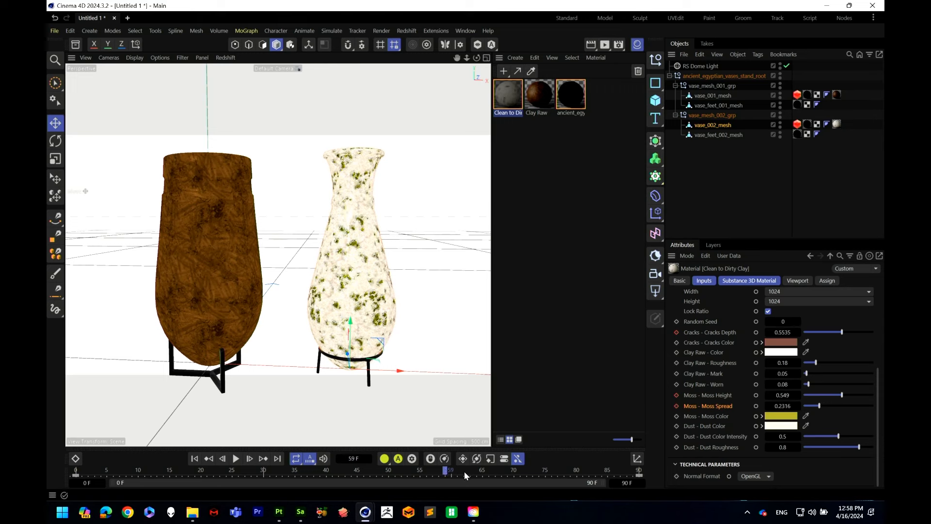
left_click(476, 470)
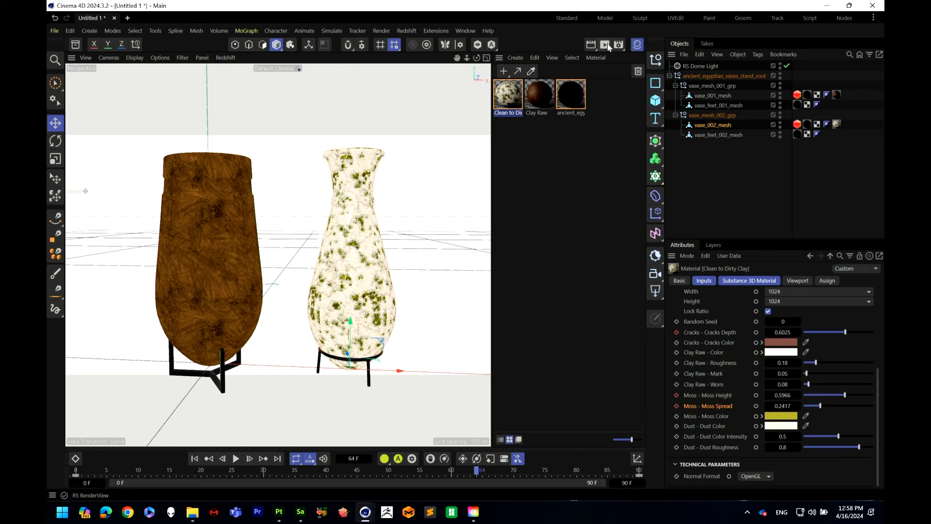
Step: Bring the live Redshift RenderView back up and place it beside the vases in the viewport
left_click_drag(607, 44, 629, 105)
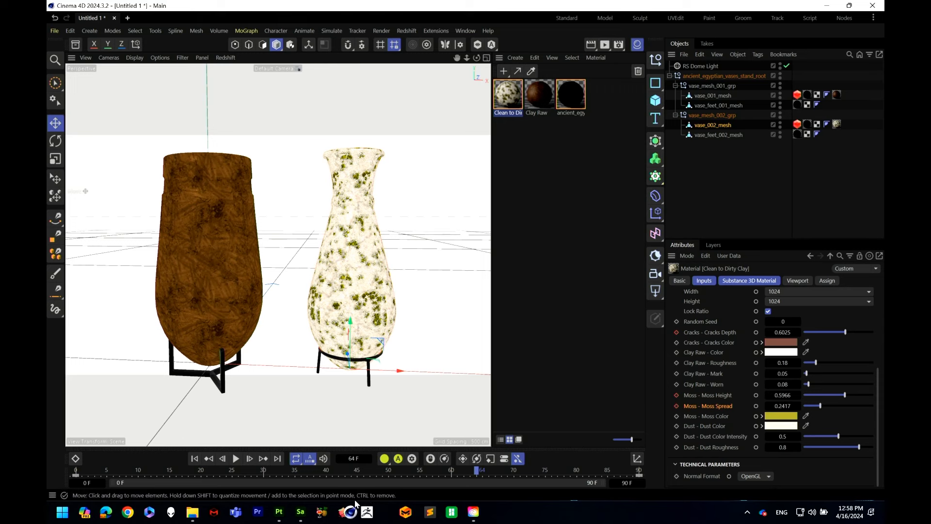
mouse_move(368, 513)
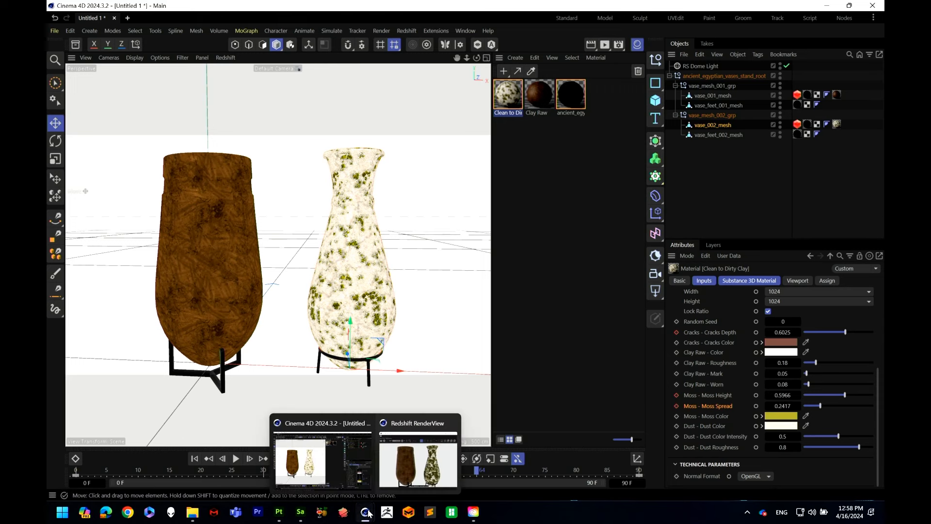
left_click(418, 458)
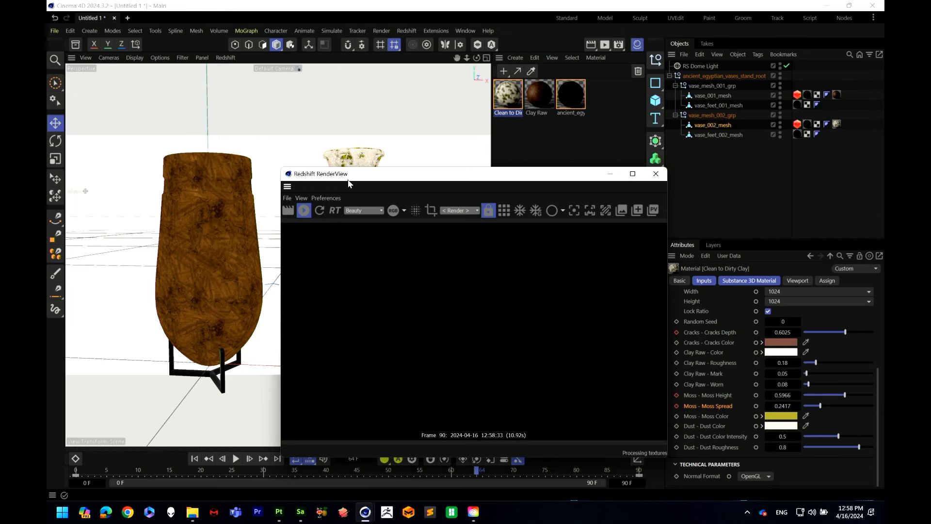
left_click_drag(351, 175, 509, 82)
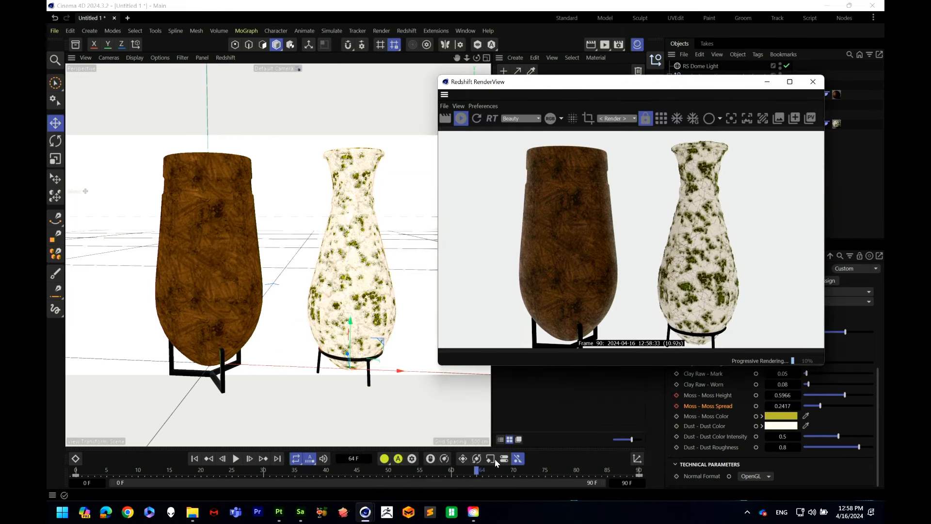
Step: Examine the rendered vase's cracks and moss at frames 0, 30 and 56, and continue through frames 74 and 86
left_click(77, 470)
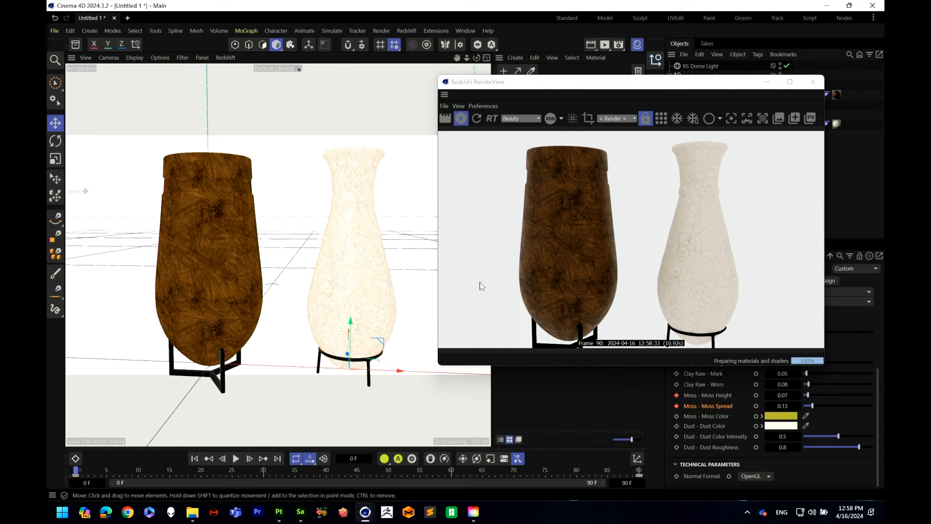
left_click(266, 470)
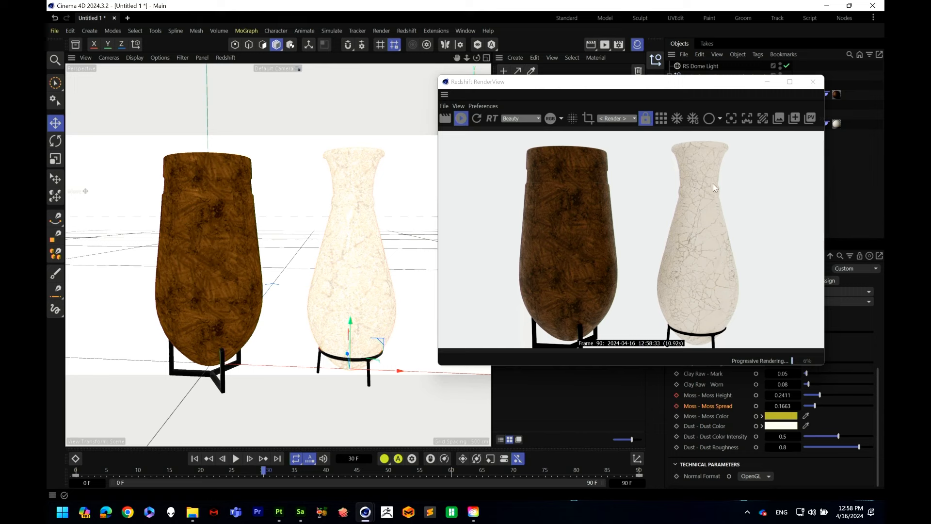
left_click_drag(394, 469, 429, 471)
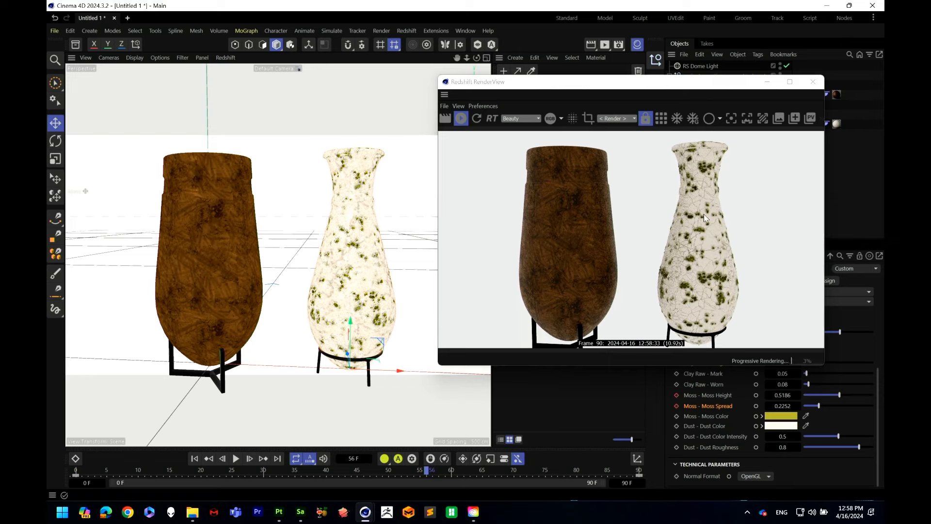
left_click(540, 468)
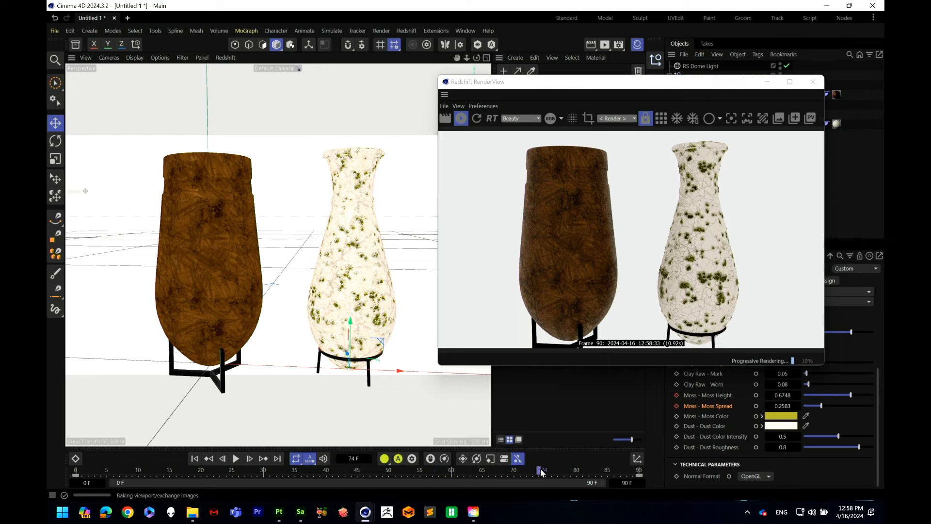
left_click(616, 470)
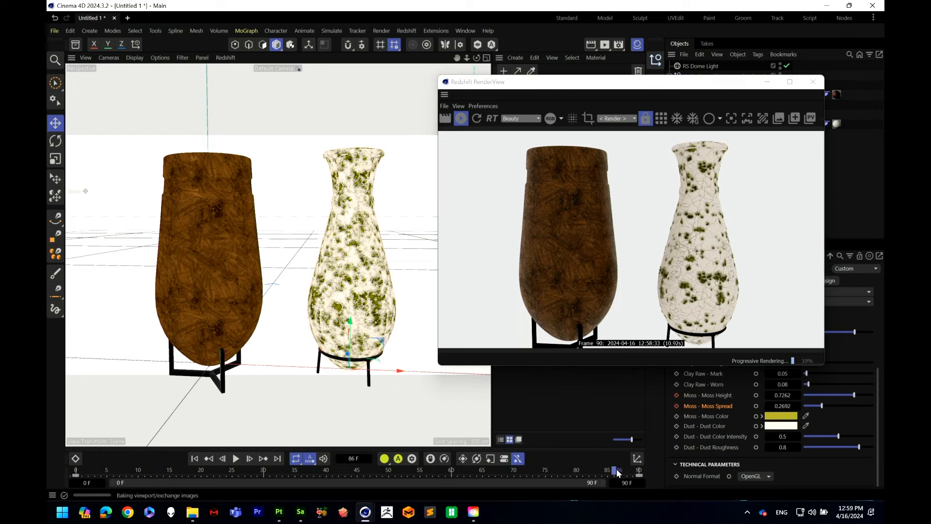
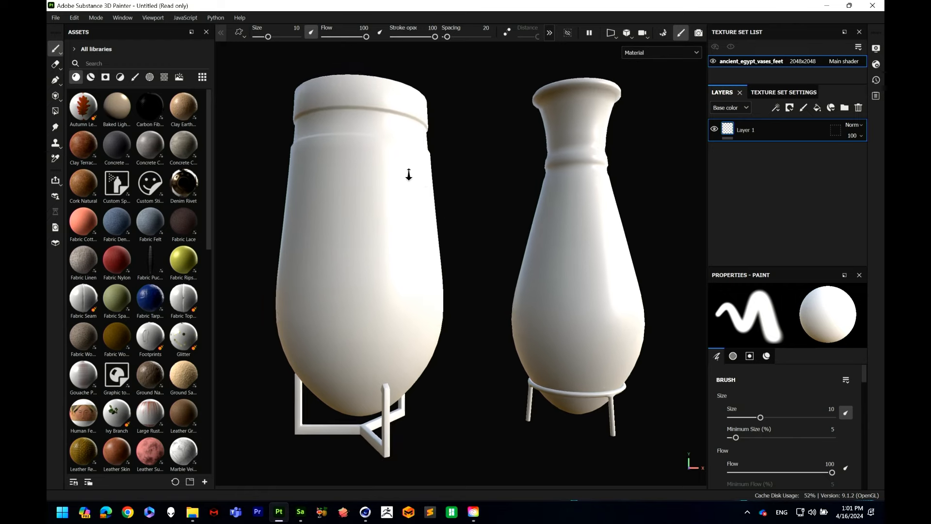
Step: In Substance 3D Painter, look over the two untextured vases and show the smart masks in the asset library
middle_click_drag(406, 217, 458, 239, "alt")
left_click_drag(458, 239, 439, 237, "alt")
mouse_move(458, 249)
right_mouse_down("alt")
mouse_move(449, 244)
mouse_move(458, 256)
right_mouse_up("alt")
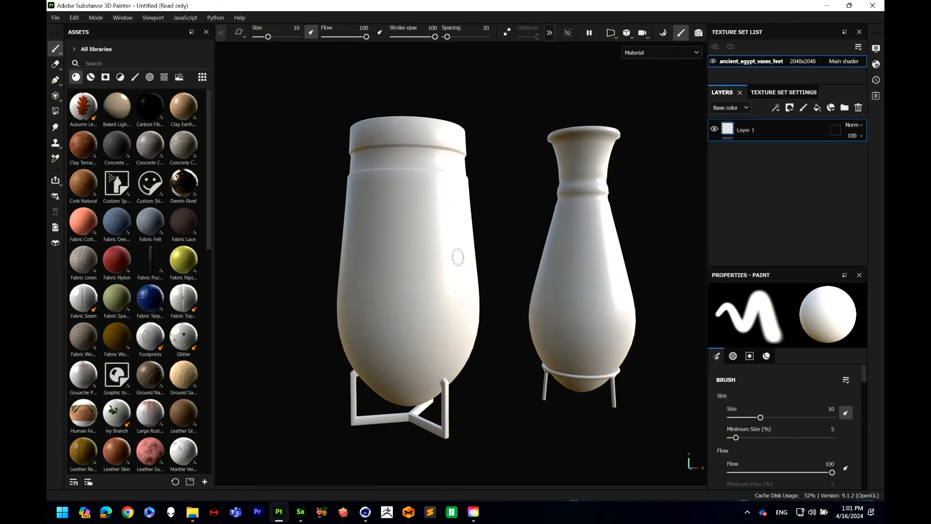
middle_click_drag(457, 257, 471, 253, "alt")
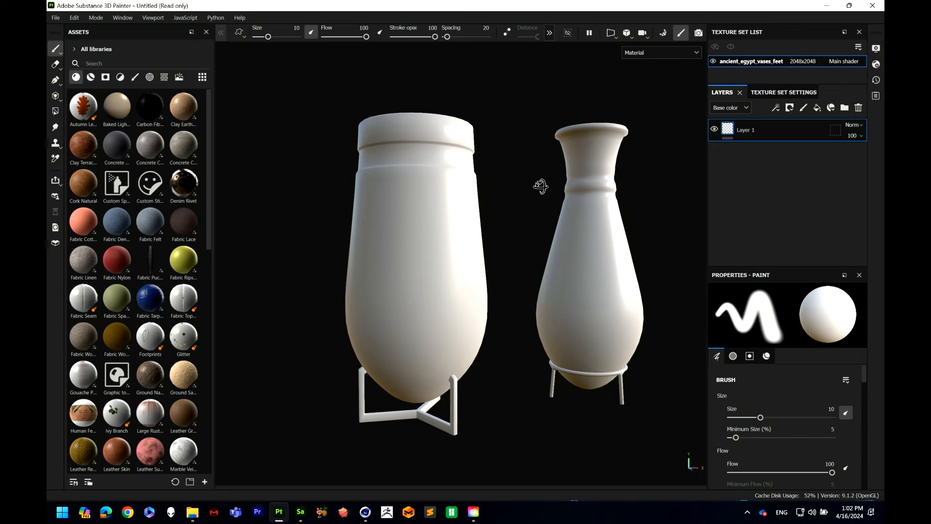
mouse_move(540, 187)
left_mouse_down("alt")
mouse_move(364, 192)
mouse_move(586, 202)
left_mouse_up("alt")
mouse_move(587, 202)
right_mouse_down("alt")
mouse_move(456, 184)
mouse_move(490, 199)
right_mouse_up("alt")
mouse_move(524, 201)
left_mouse_down("alt")
mouse_move(542, 168)
mouse_move(534, 167)
left_mouse_up("alt")
mouse_move(154, 151)
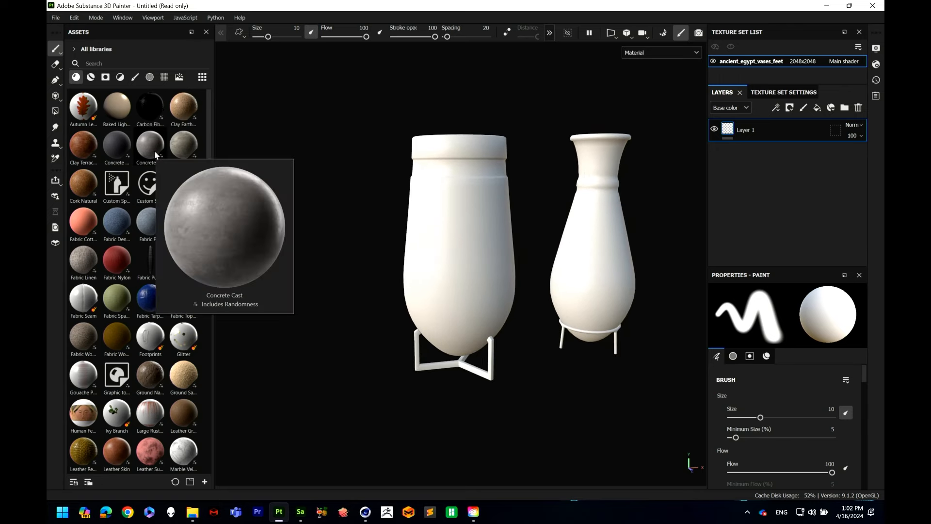
left_click(106, 77)
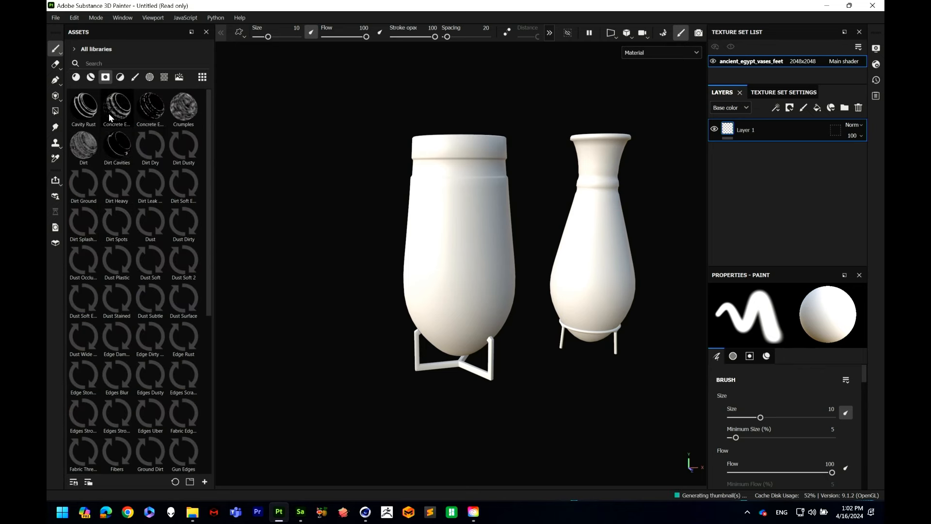
Step: Look through the asset library's smart masks, filters, brushes, alphas, textures, environments and smart materials, ending on the materials
mouse_move(109, 114)
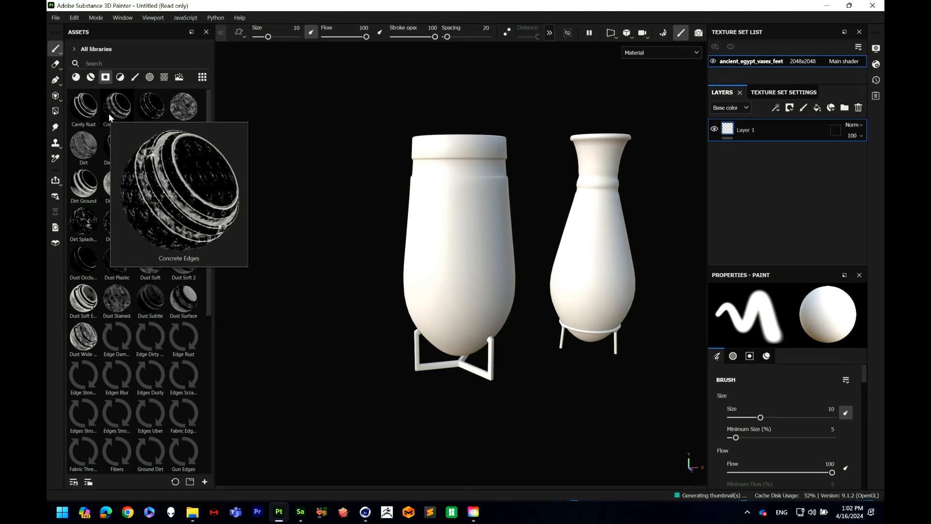
left_click(119, 77)
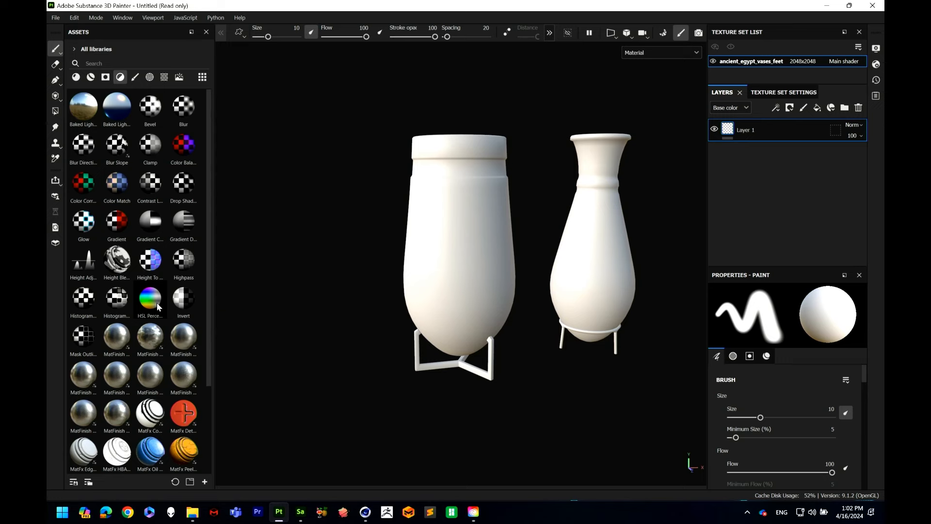
left_click(135, 77)
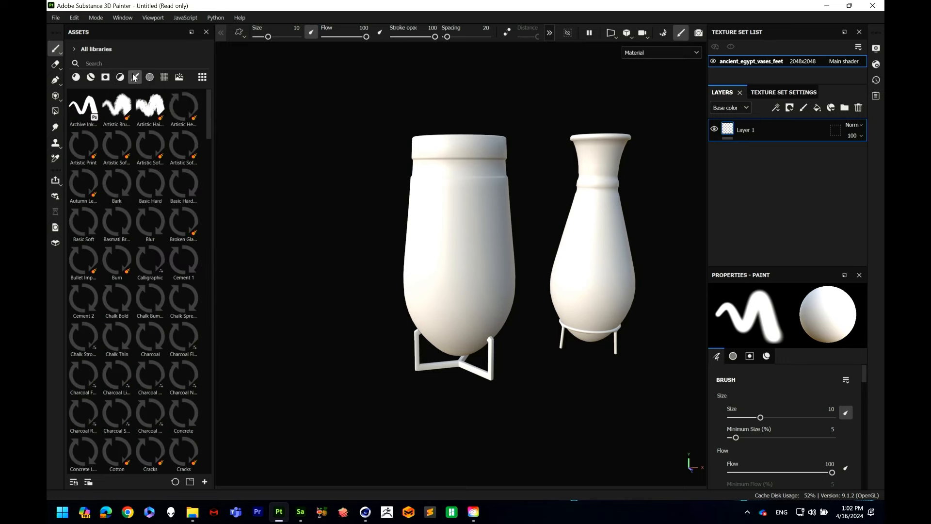
scroll(152, 292, "down", 3)
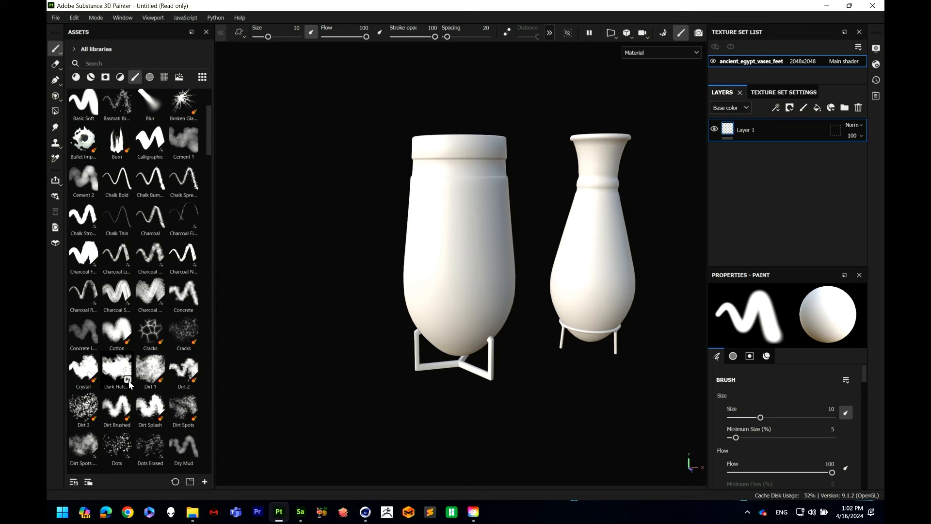
mouse_move(130, 384)
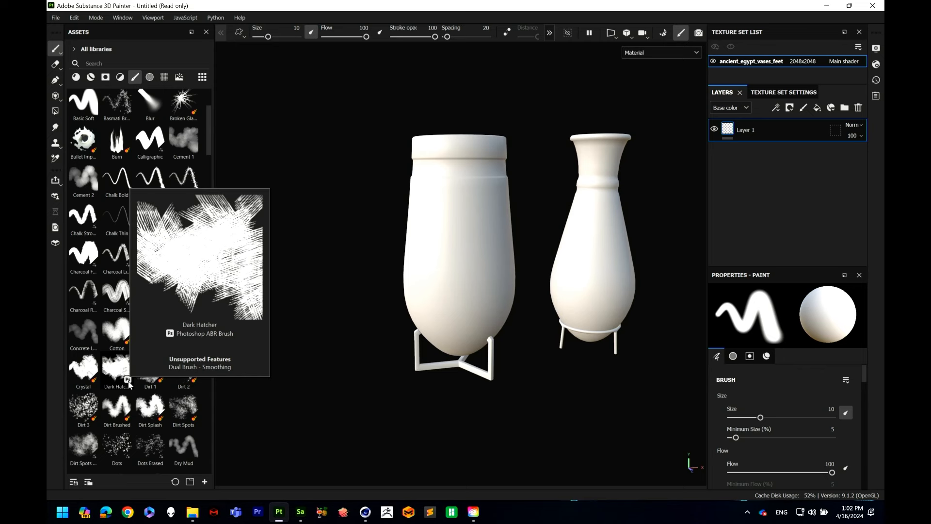
left_click(150, 78)
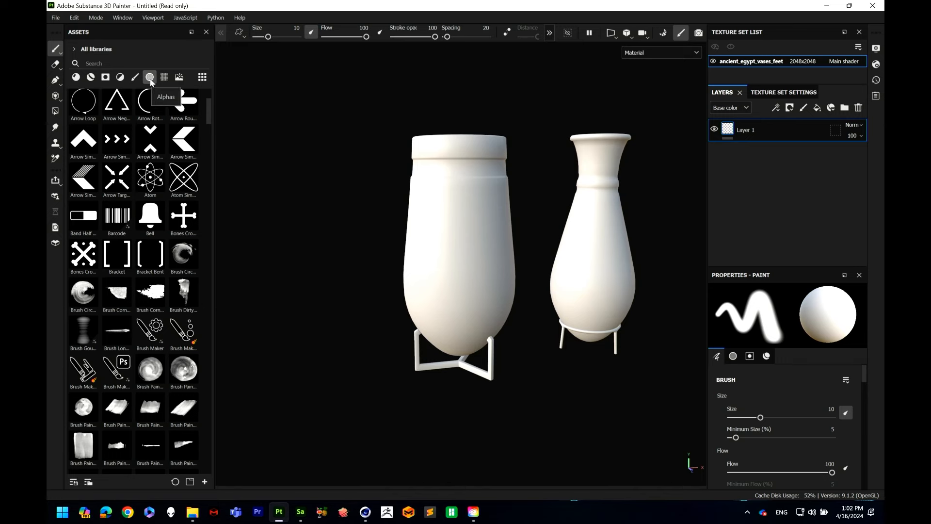
left_click(167, 81)
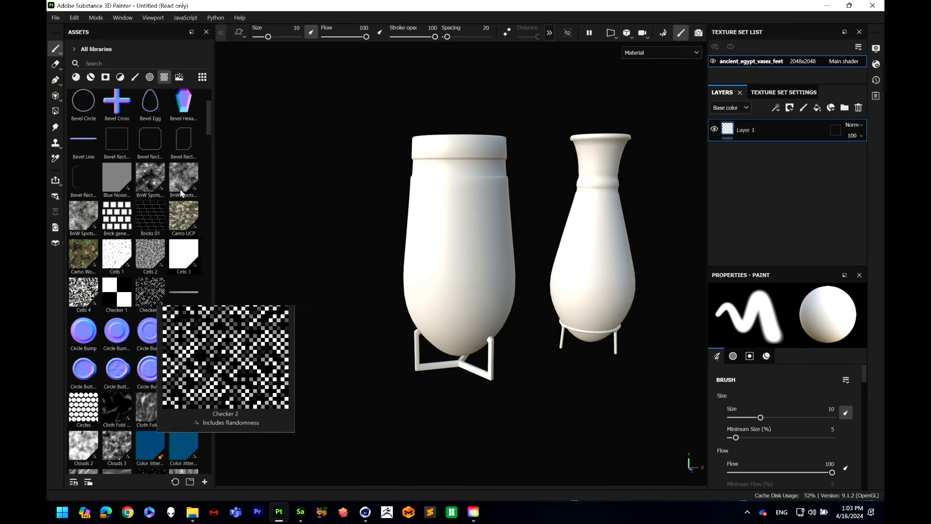
left_click(179, 77)
left_click(92, 76)
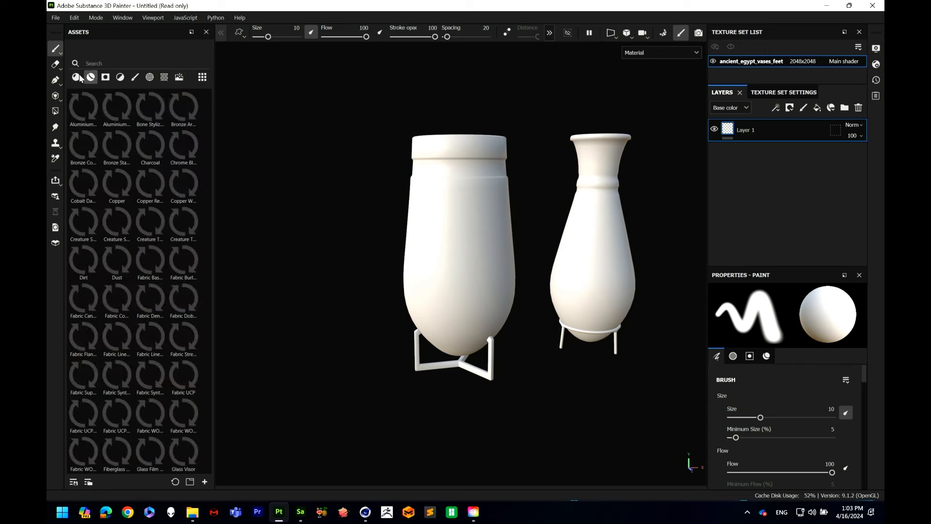
left_click(79, 78)
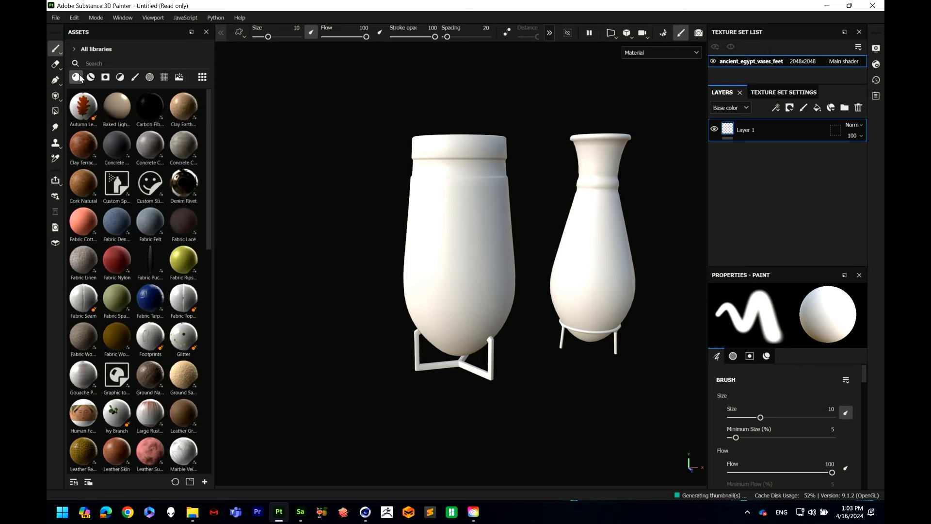
Step: Search the material library for "clay"
left_click(107, 60)
type("clayu")
key("BackSpace")
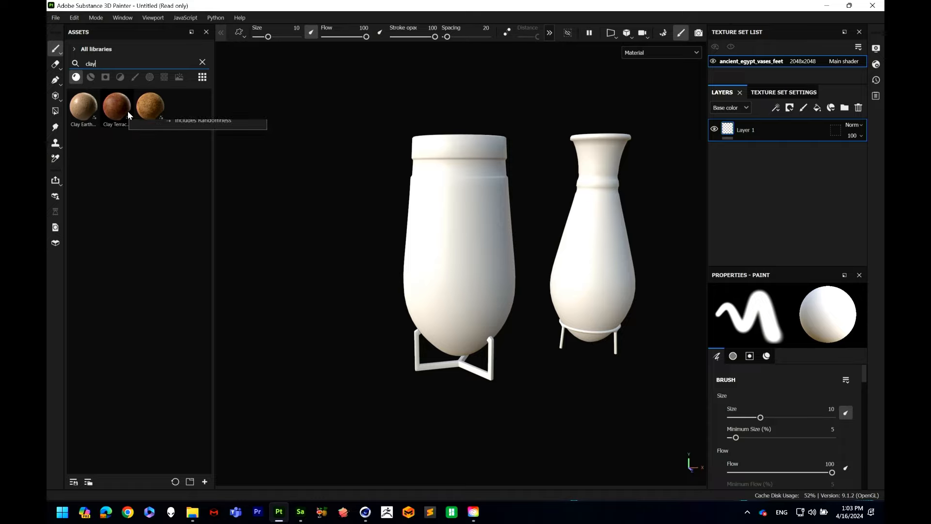
Step: Bring ceramic_porcelain and clay_glazed from the Downloads folder in File Explorer onto the vases as fill materials, and put the folder window away
left_click(193, 513)
left_click_drag(554, 292, 725, 119)
left_click(448, 289)
left_click(453, 273)
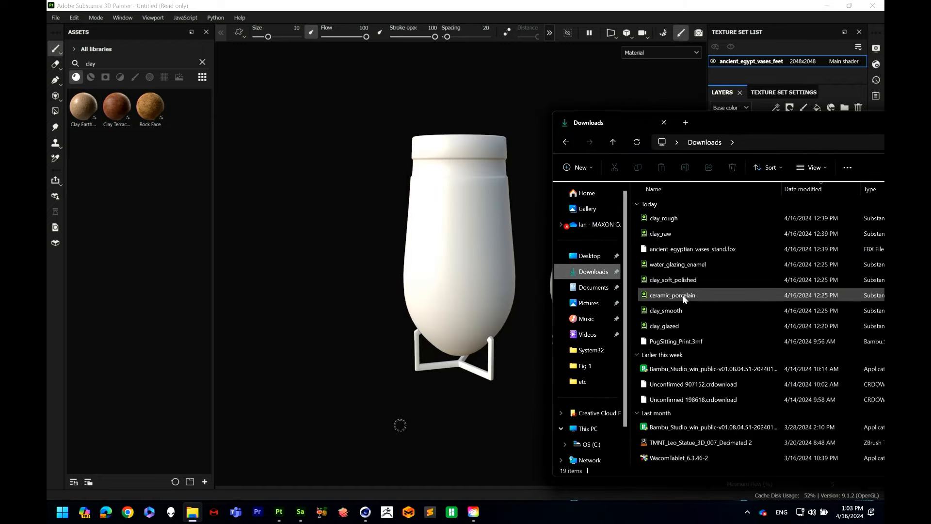
left_click_drag(683, 298, 442, 262)
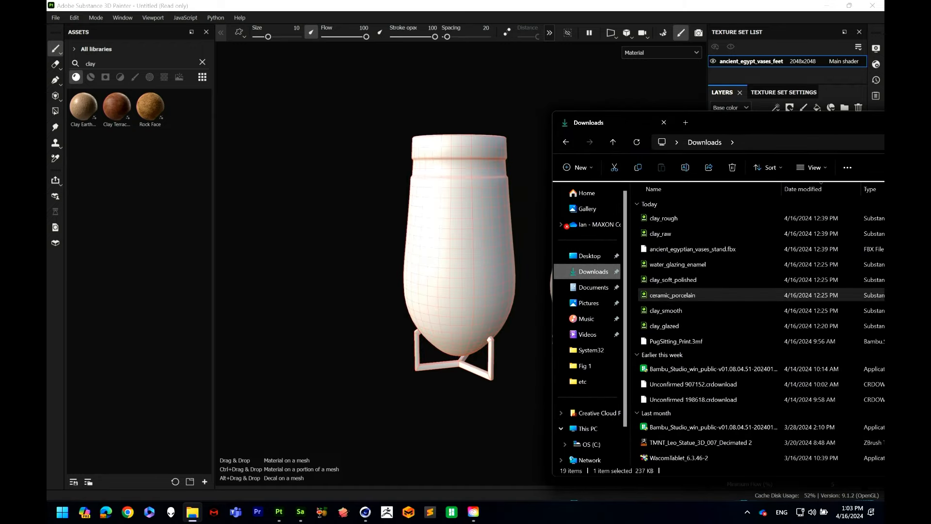
left_click_drag(668, 327, 457, 236)
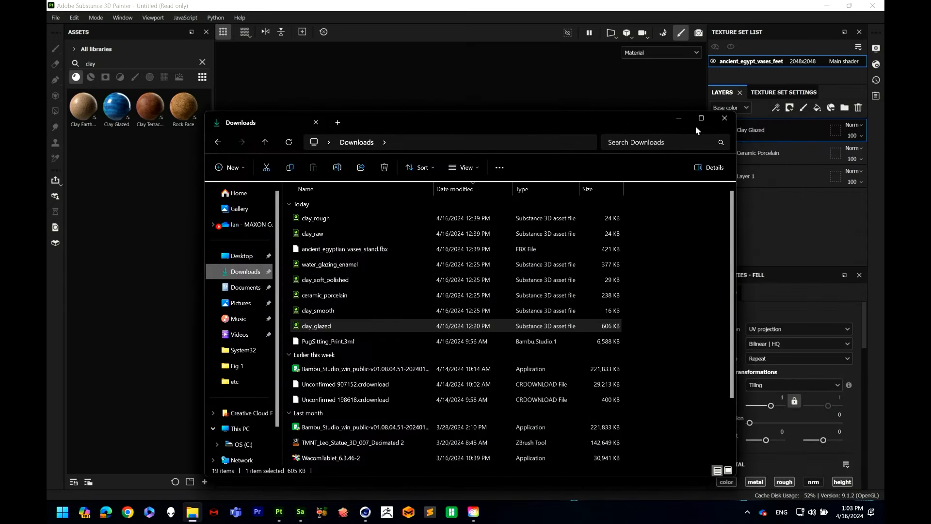
left_click(679, 118)
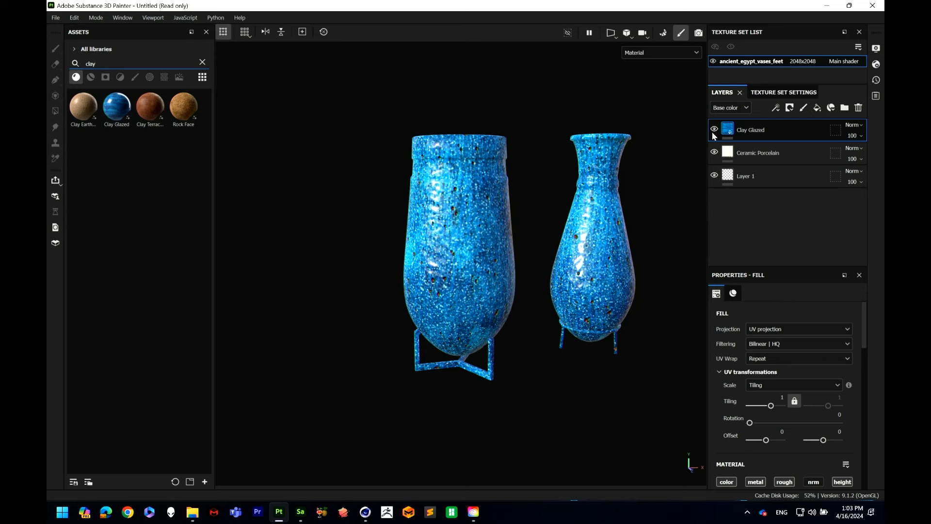
Step: Compare the two material layers by hiding each in turn, leaving Ceramic Porcelain hidden and Clay Glazed visible and selected
left_click(714, 129)
left_click(797, 151)
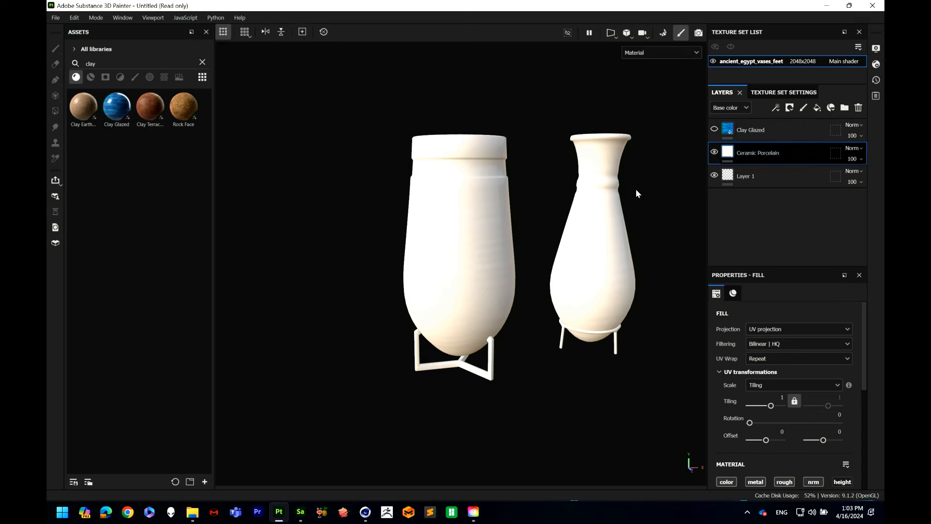
left_click(714, 152)
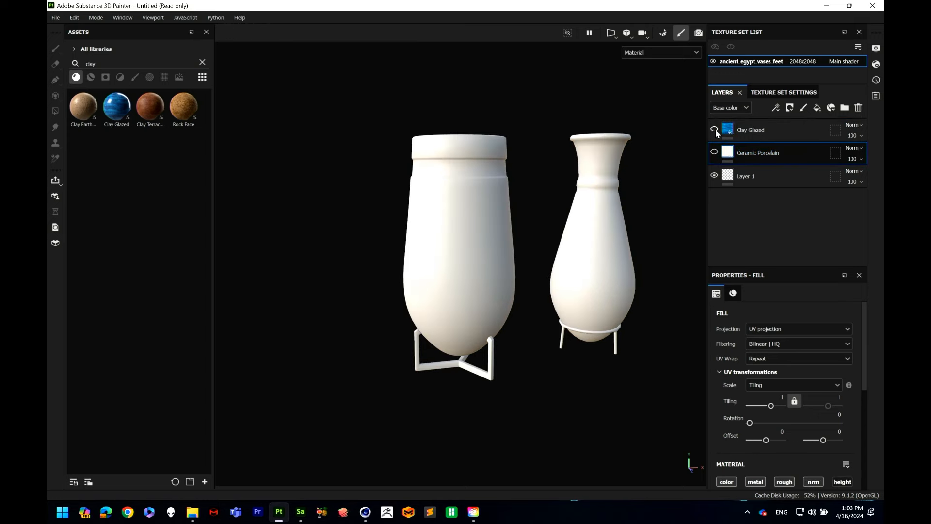
left_click(715, 130)
left_click(759, 132)
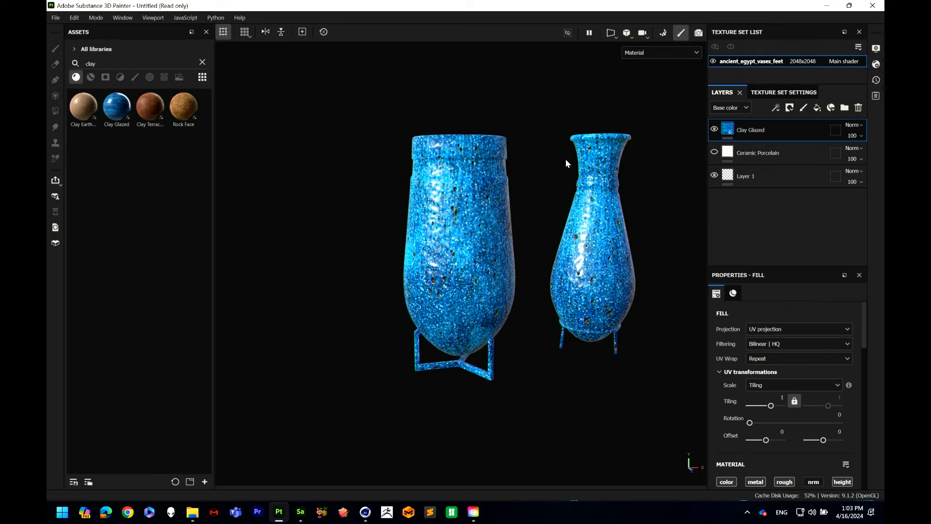
Step: Examine the glazed clay surface up close on the larger vase
scroll(553, 248, "up", 5)
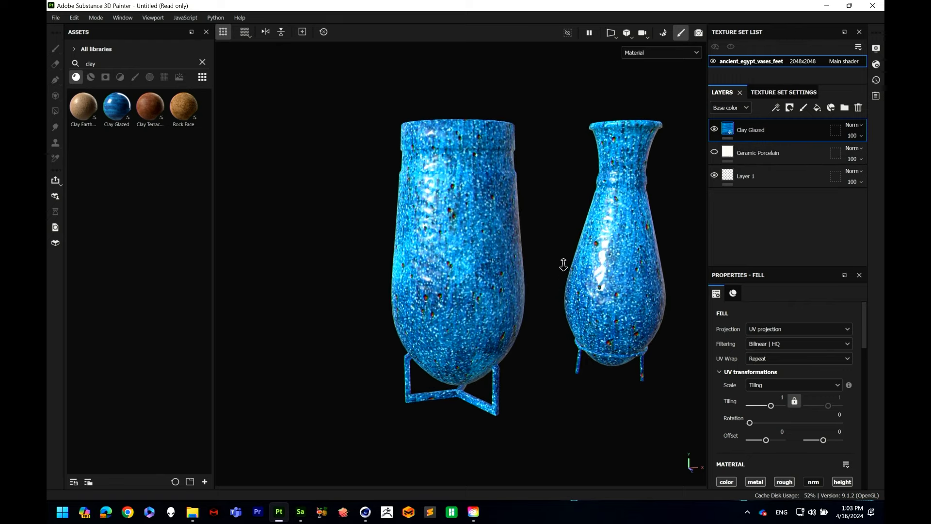
scroll(553, 248, "up", 6)
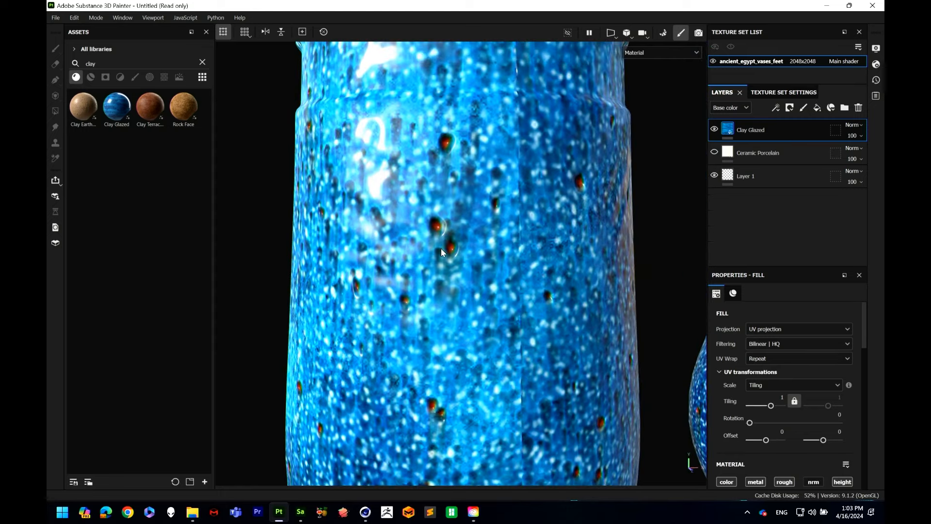
scroll(441, 251, "down", 3)
scroll(441, 252, "up", 3)
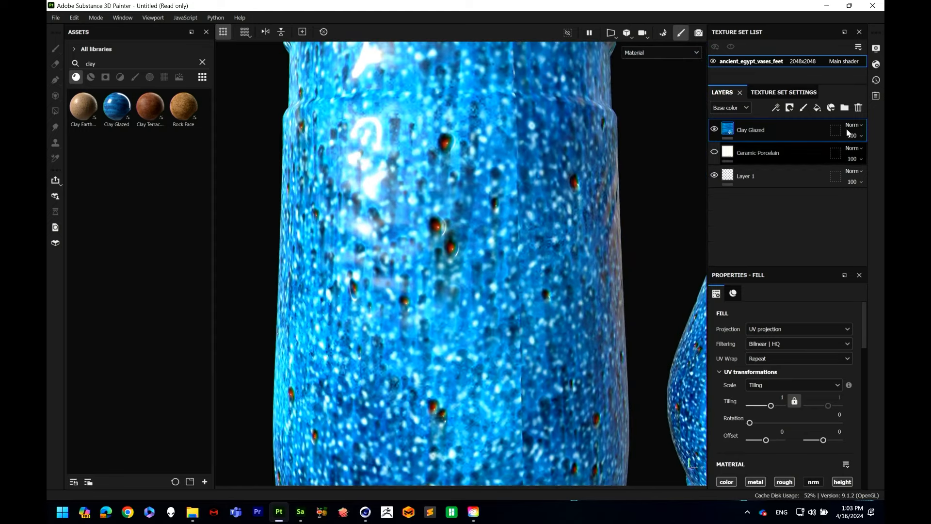
Step: Set the ancient_egypt_vases_feet texture set resolution to 4096x4096
left_click(805, 60)
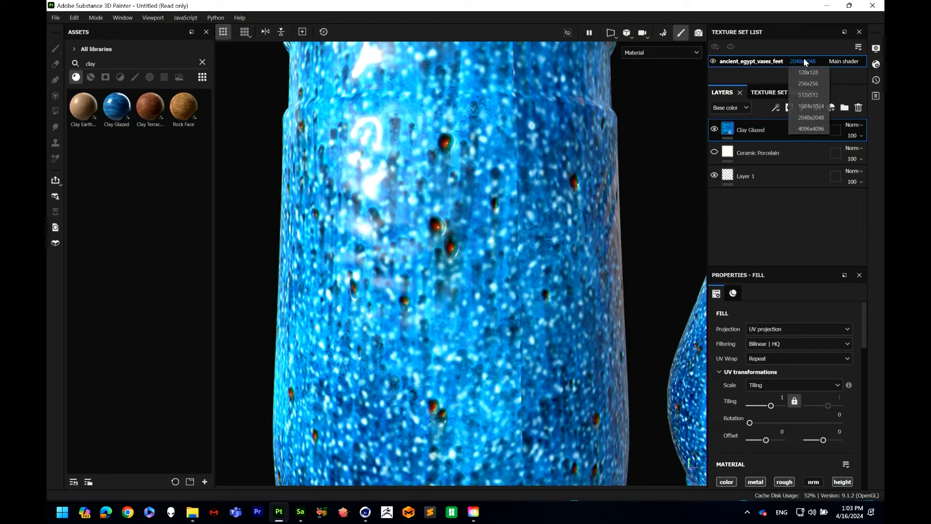
left_click(805, 128)
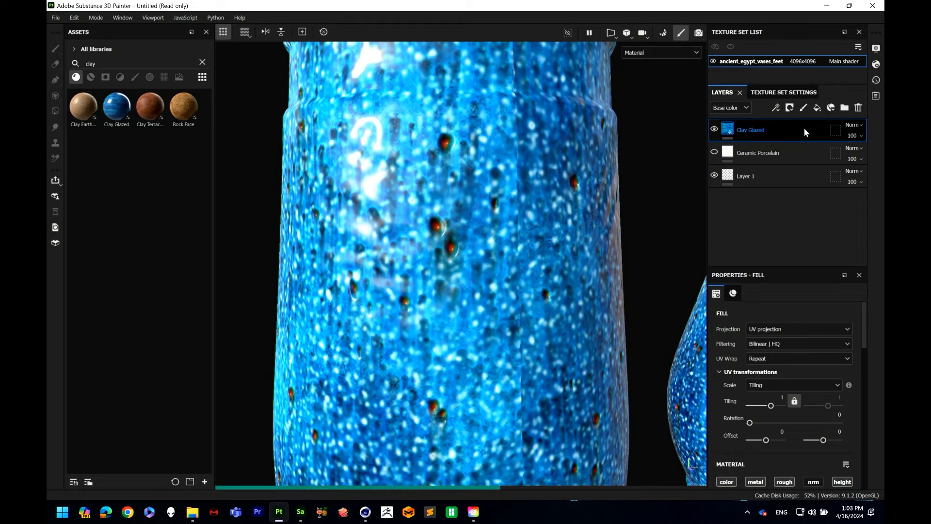
scroll(453, 283, "down", 2)
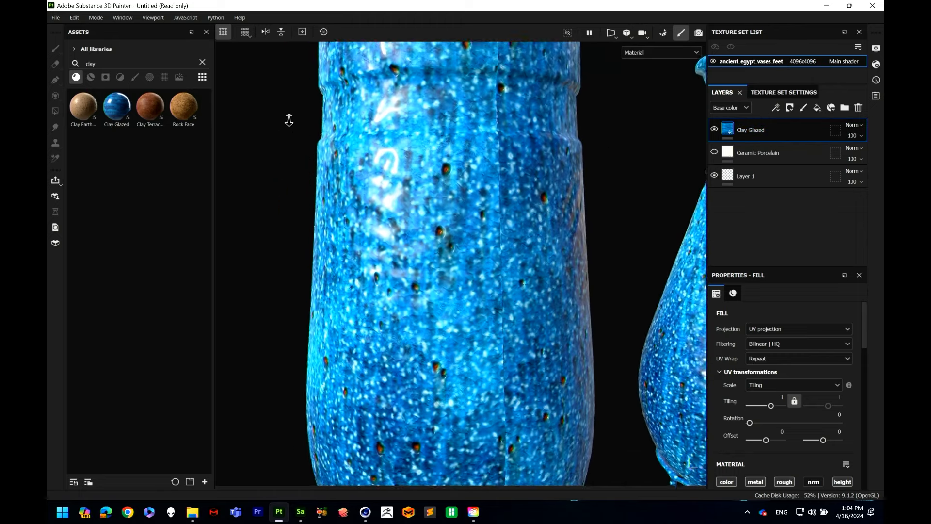
scroll(462, 202, "down", 3)
scroll(503, 208, "down", 1)
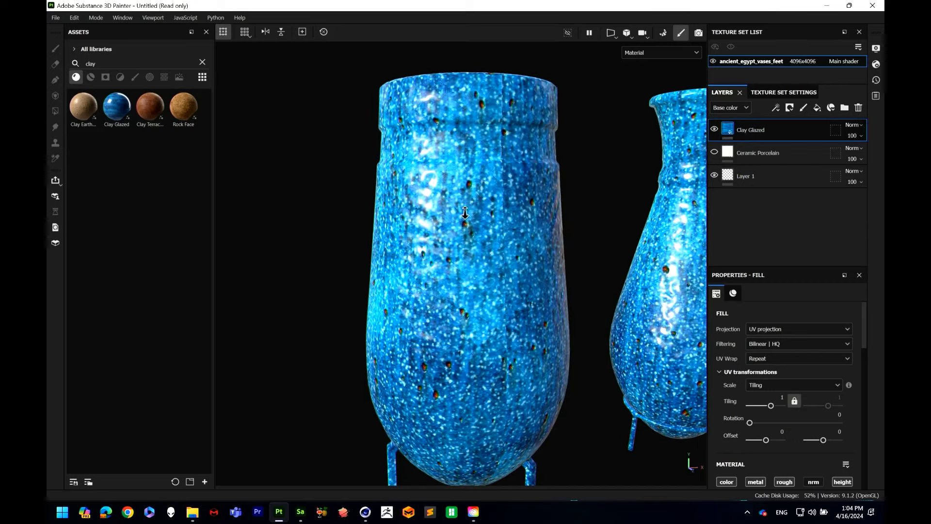
Step: Set the UV tiling of the Clay Glazed layer to 3
left_click(774, 406)
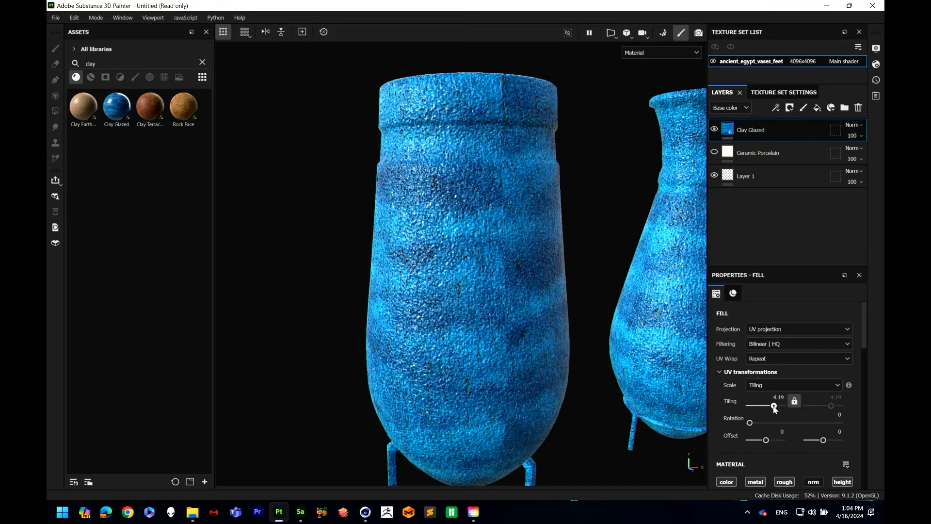
left_click_drag(774, 406, 768, 408)
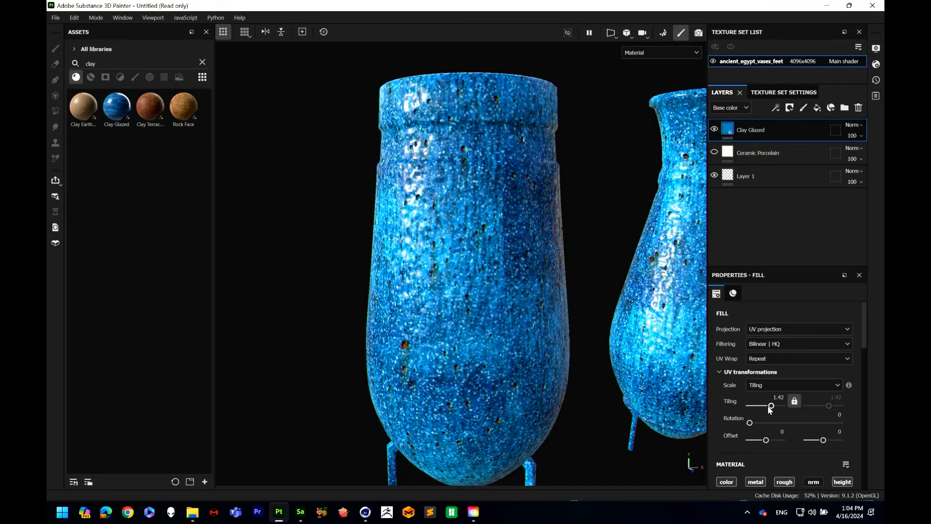
left_click(775, 397)
type("3")
key("Return")
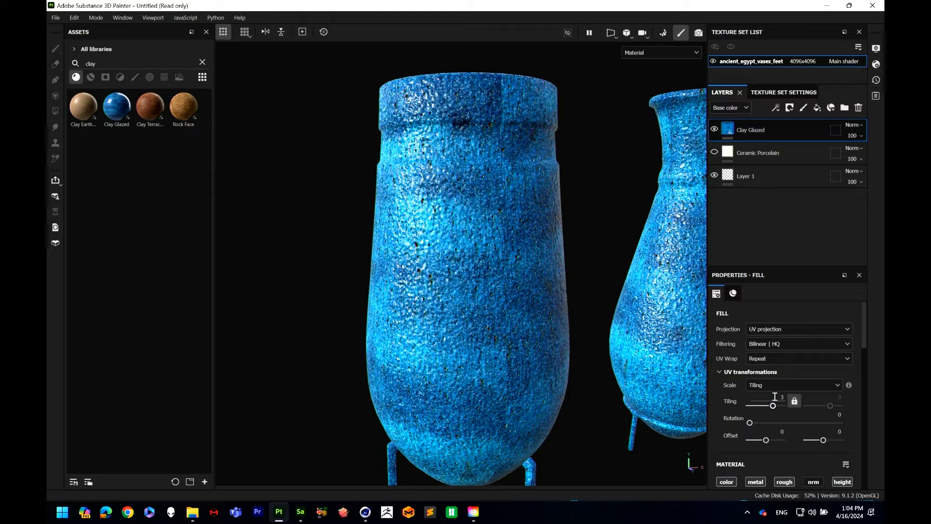
left_click_drag(466, 317, 444, 310, "alt")
middle_click_drag(493, 310, 501, 278, "alt")
right_click_drag(501, 277, 505, 196, "alt")
middle_click_drag(505, 197, 441, 203, "alt")
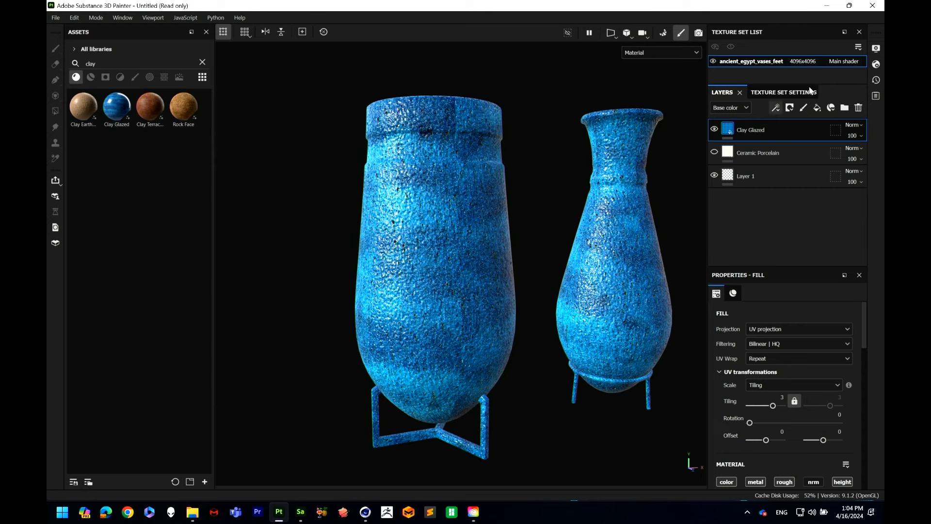
right_click(781, 127)
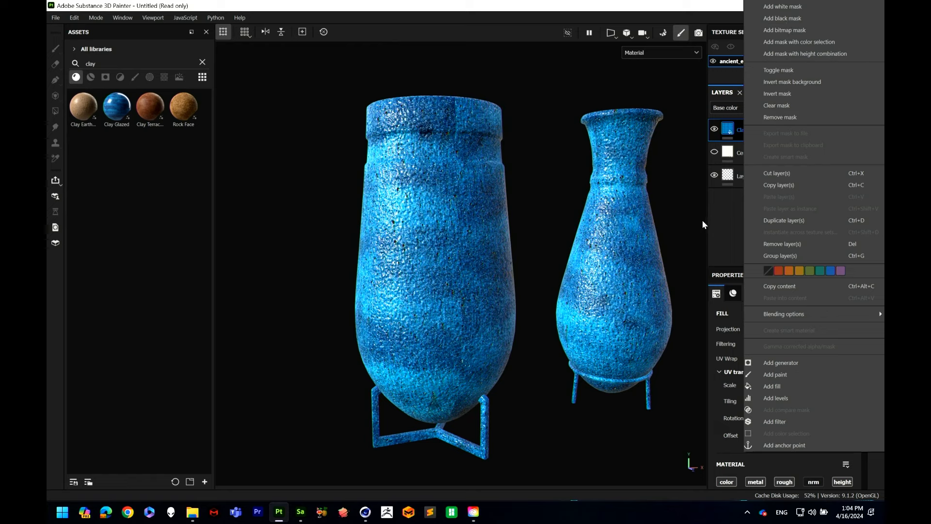
left_click(723, 206)
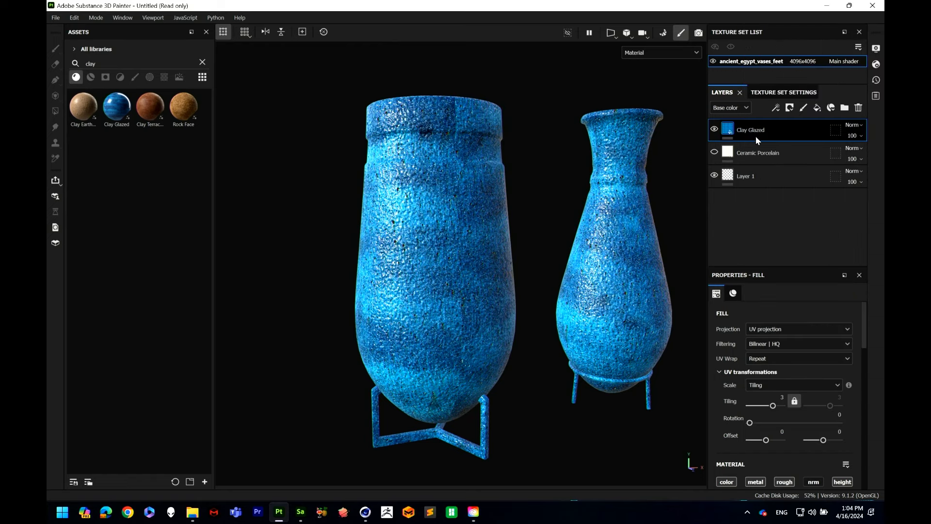
left_click(789, 107)
left_click(811, 131)
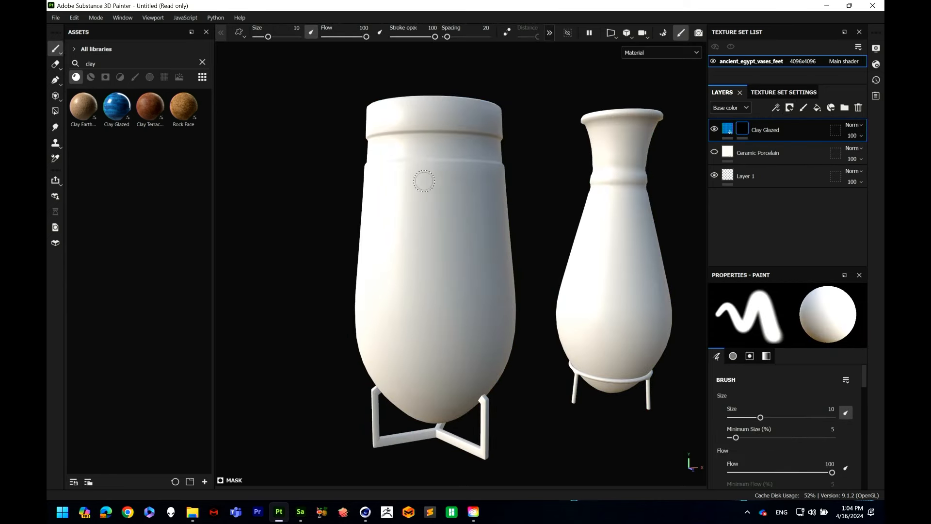
mouse_move(424, 181)
left_mouse_down()
mouse_move(407, 214)
mouse_move(456, 239)
mouse_move(451, 267)
mouse_move(465, 306)
mouse_move(388, 339)
mouse_move(483, 378)
left_mouse_up()
key("ctrl+z")
left_click_drag(410, 200, 429, 197, "alt")
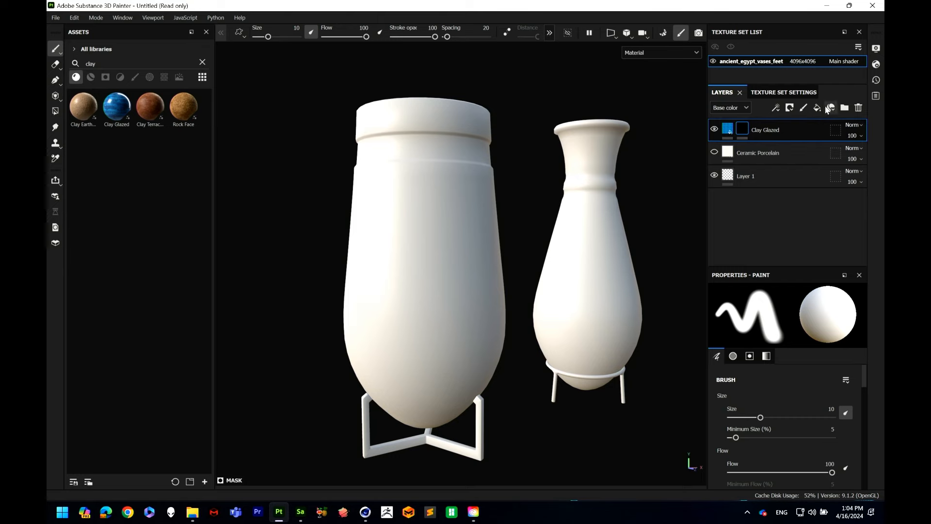
left_click(836, 132)
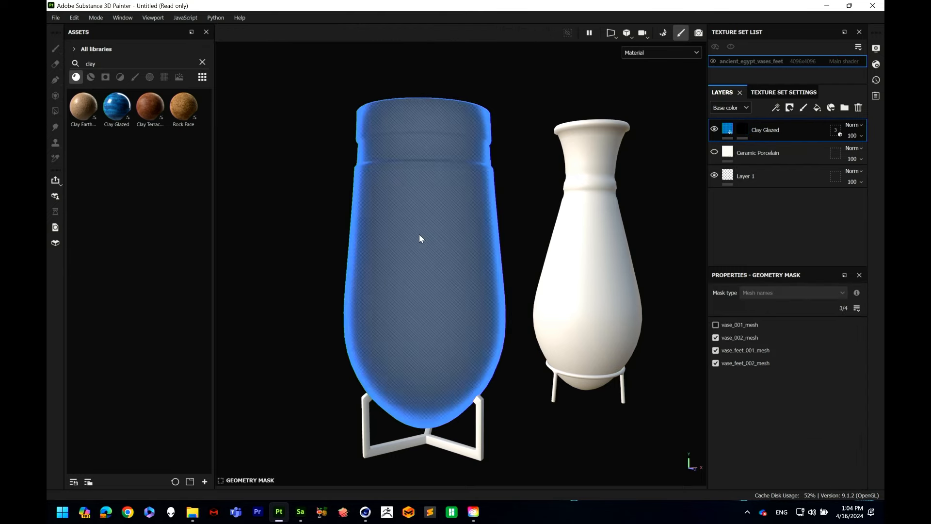
left_click(419, 235)
key("ctrl+z")
key("ctrl+z")
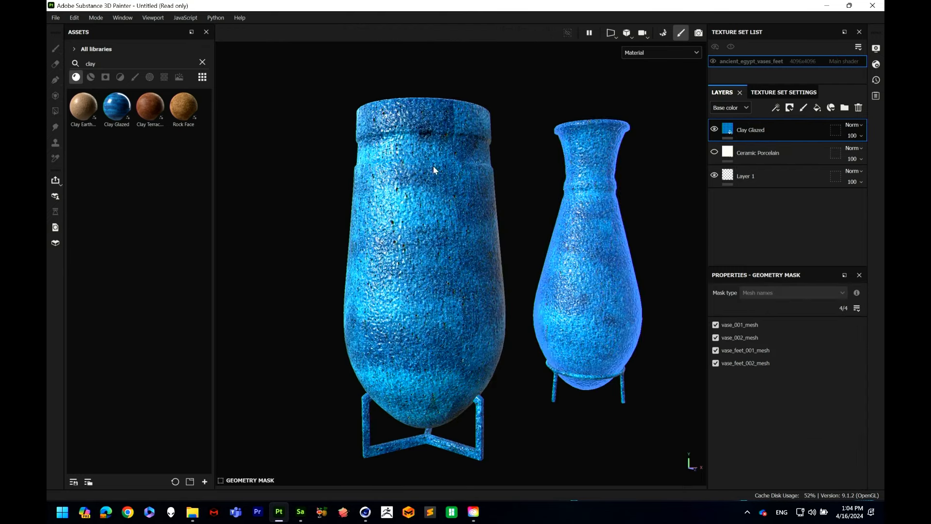
Step: Add a black mask to the Clay Glazed layer and reveal the large vase's front outer surface with UV chunk polygon fill
right_click(807, 124)
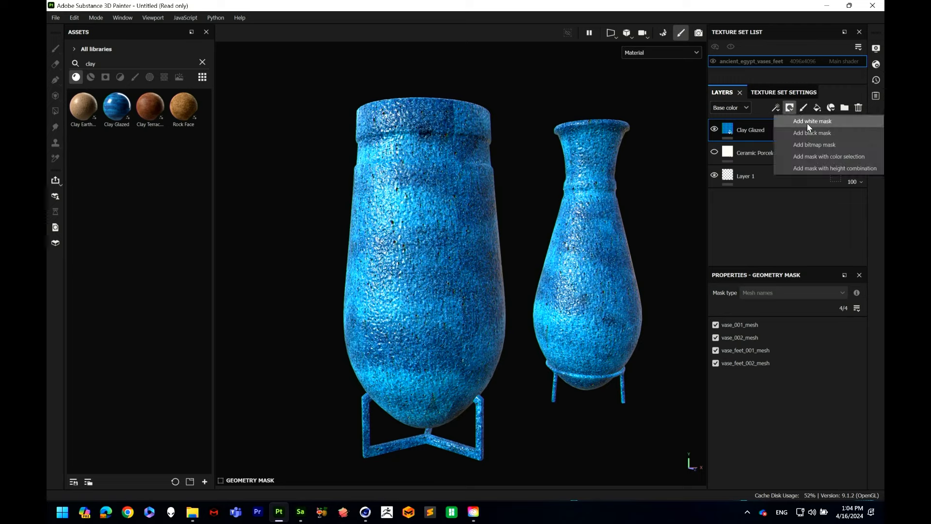
left_click(820, 127)
left_click(56, 111)
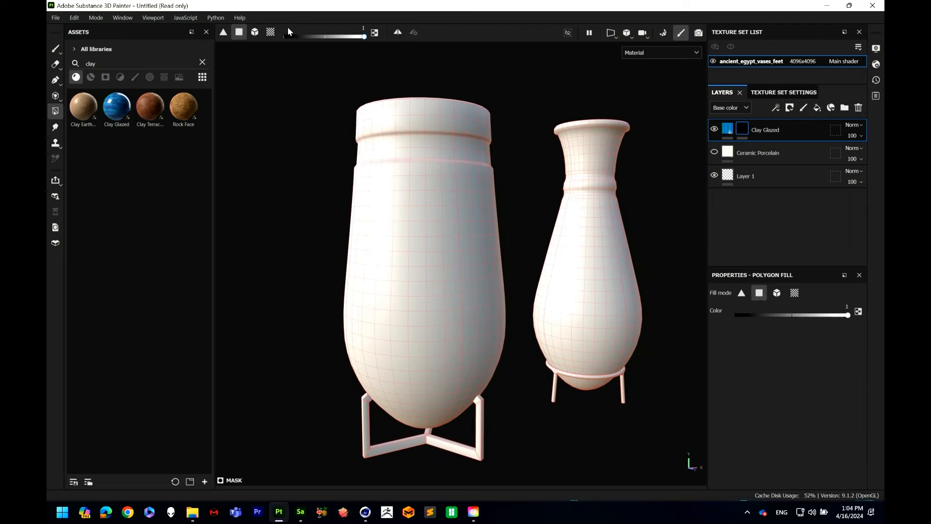
left_click(271, 32)
left_click(408, 168)
left_click(476, 205)
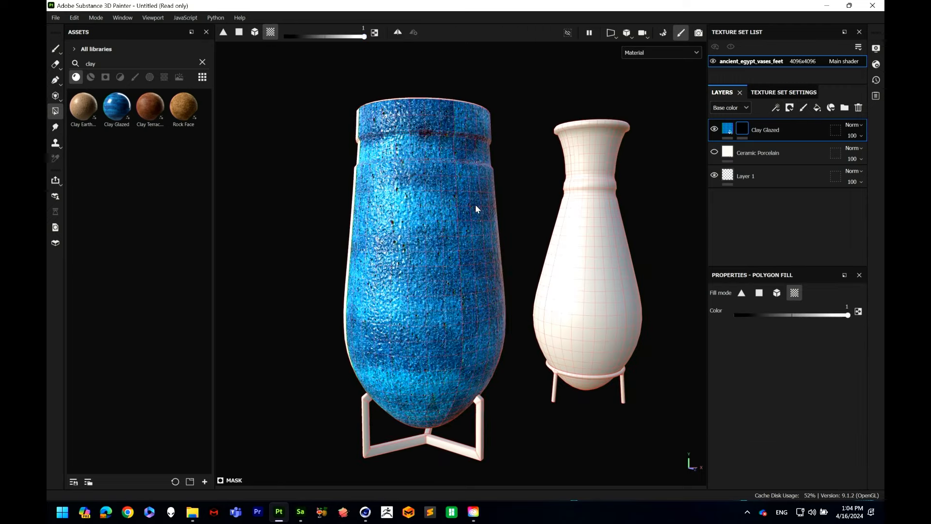
Step: Fill the remaining outer UV islands around the back of the large vase in the Clay Glazed mask
left_click_drag(476, 205, 320, 242, "alt")
left_click_drag(579, 167, 534, 214, "alt")
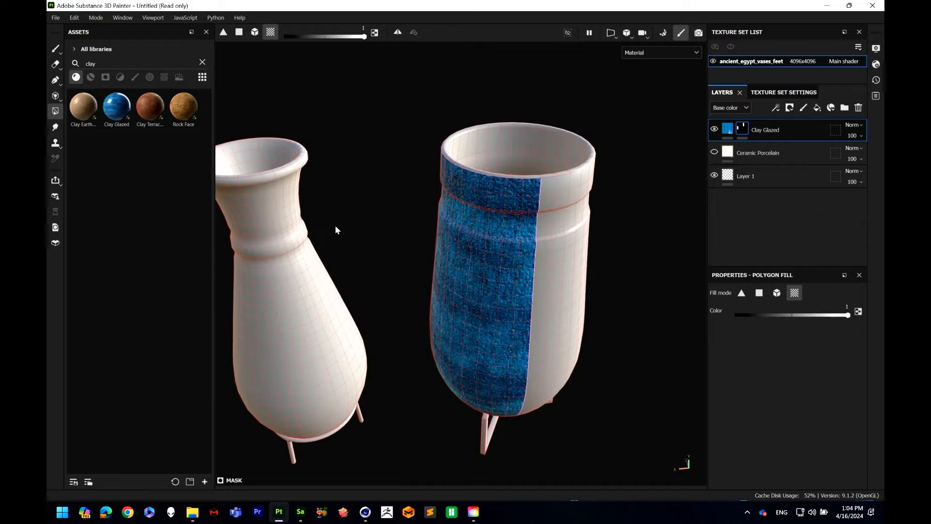
left_click(547, 261)
left_click_drag(548, 261, 461, 256, "alt")
middle_click_drag(539, 274, 461, 250, "alt")
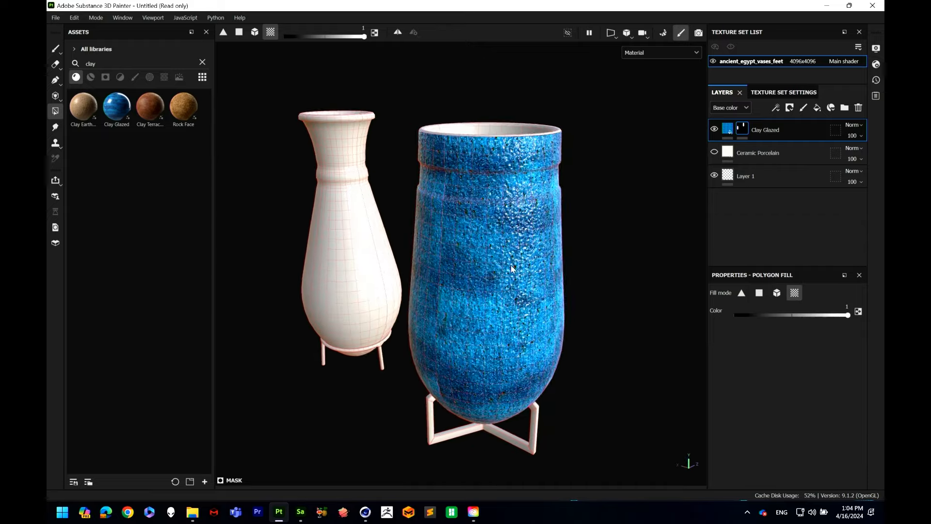
left_click_drag(533, 262, 456, 266, "alt")
middle_click_drag(575, 305, 504, 280, "alt")
left_click_drag(505, 282, 677, 263, "alt")
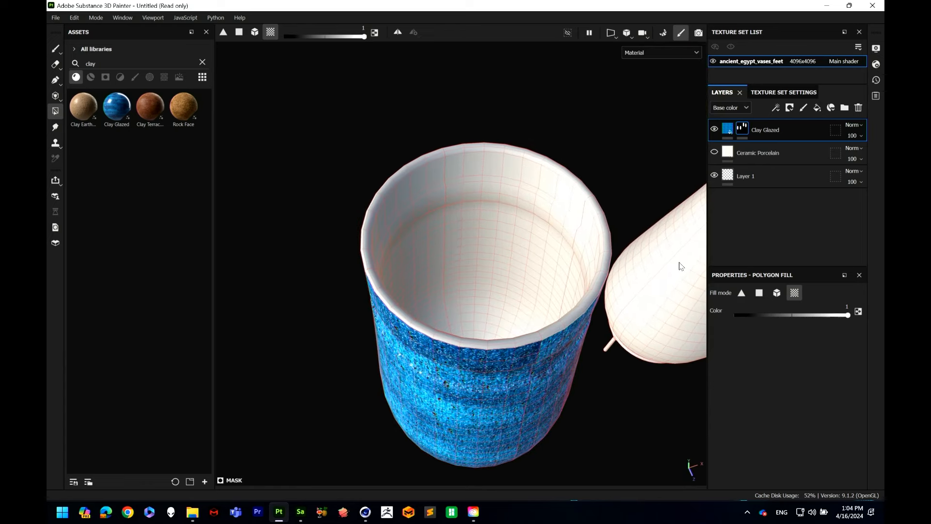
Step: Show the Ceramic Porcelain layer and set its Porcelain Color to the light orange E7B277
left_click(757, 152)
scroll(783, 420, "down", 10)
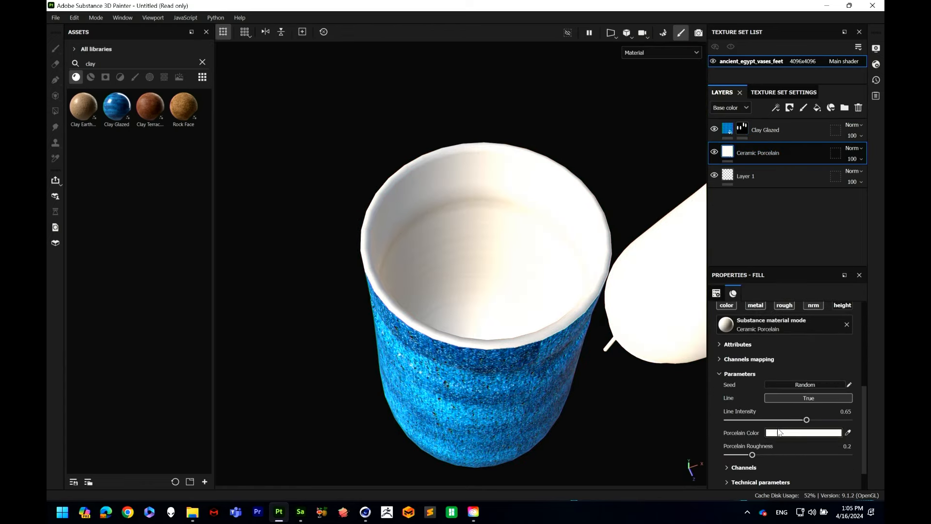
left_click(809, 433)
left_click(700, 348)
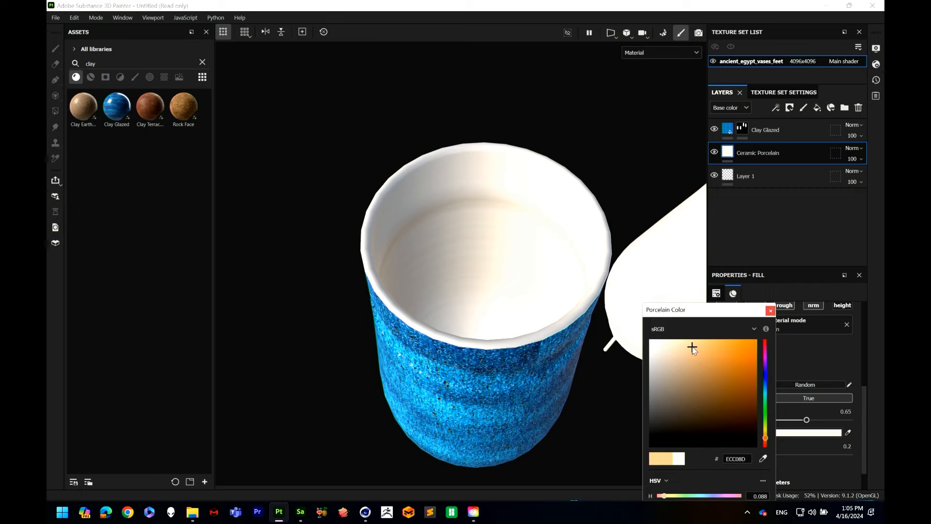
left_click_drag(702, 347, 701, 349)
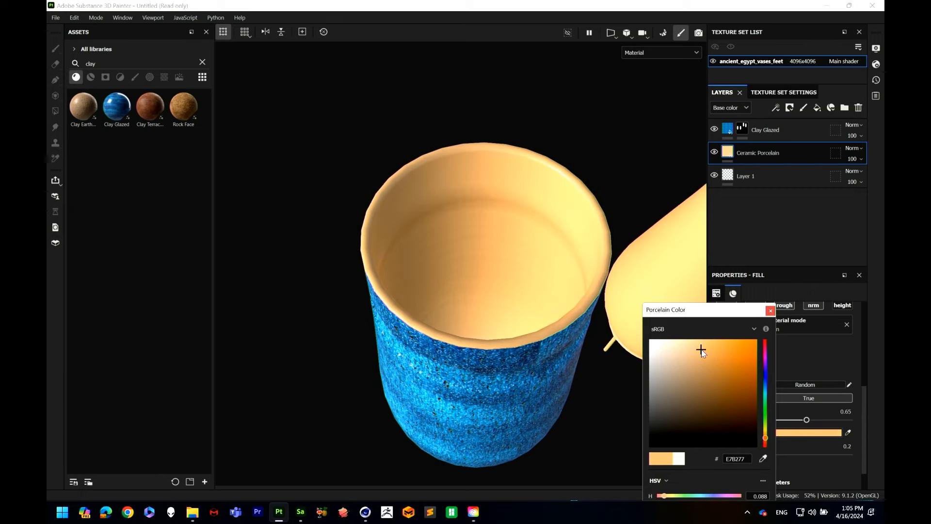
left_click(771, 310)
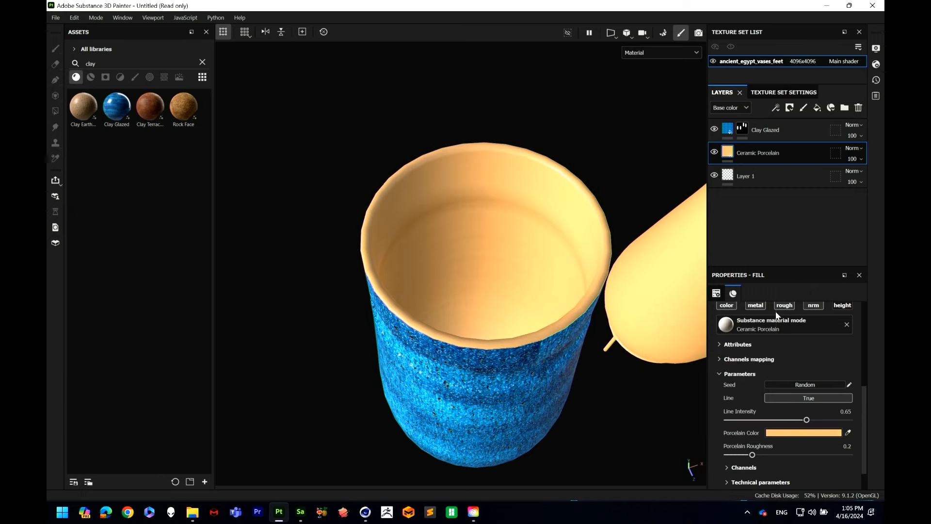
left_click_drag(478, 287, 491, 166, "alt")
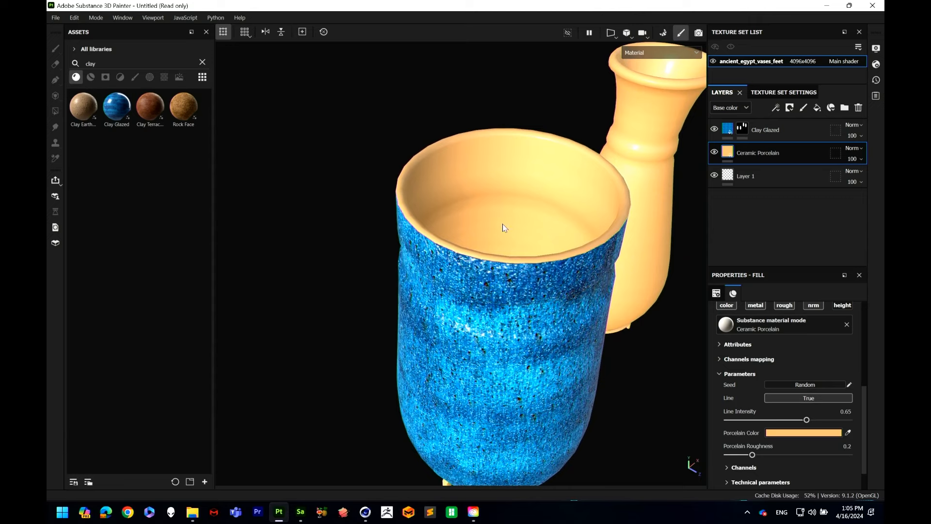
Step: Add a black mask to the Ceramic Porcelain layer and fill all the large vase's interior UV islands in it
left_click(790, 109)
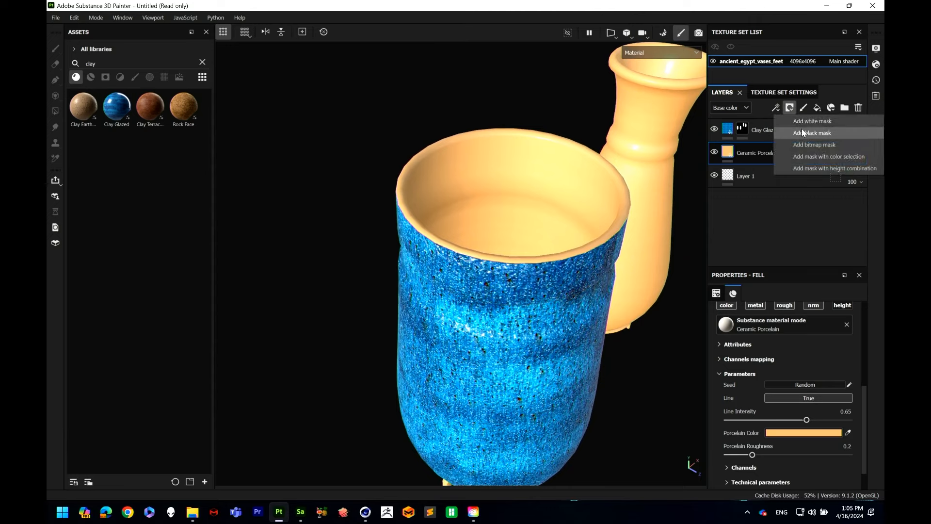
left_click(802, 129)
left_click(461, 164)
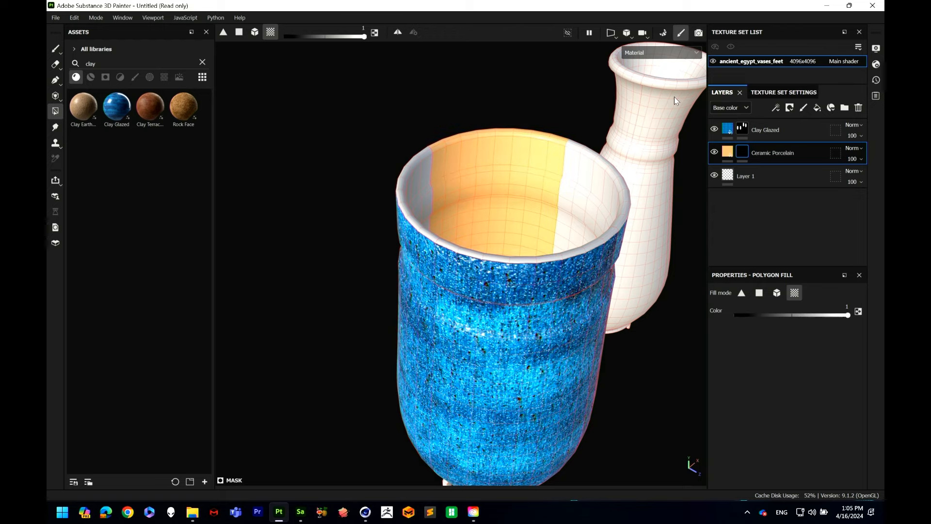
left_click(572, 187)
left_click_drag(539, 193, 595, 182, "alt")
left_click(504, 110)
middle_click_drag(595, 183, 533, 177, "alt")
right_click_drag(533, 177, 514, 150, "alt")
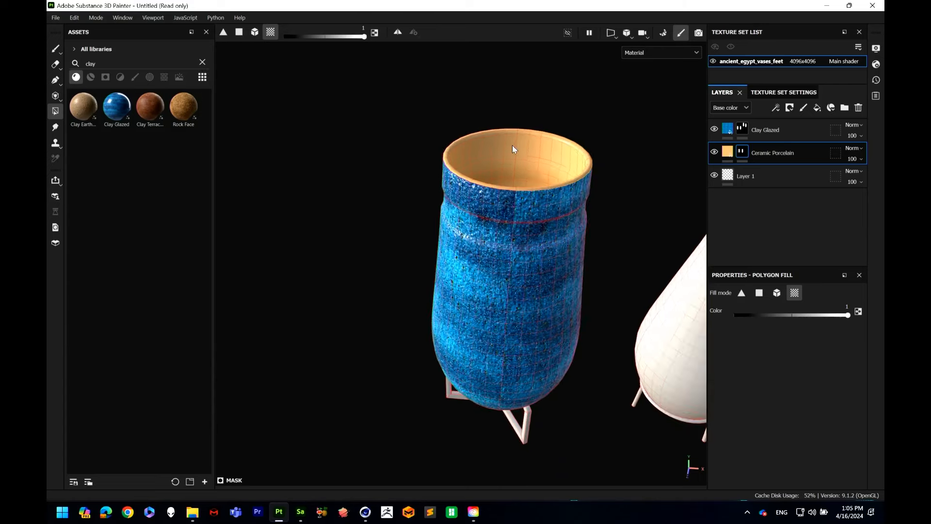
left_click_drag(514, 150, 526, 209, "alt")
Step: Set the UV tiling of the Ceramic Porcelain layer to 3
left_click(727, 151)
scroll(528, 208, "up", 2)
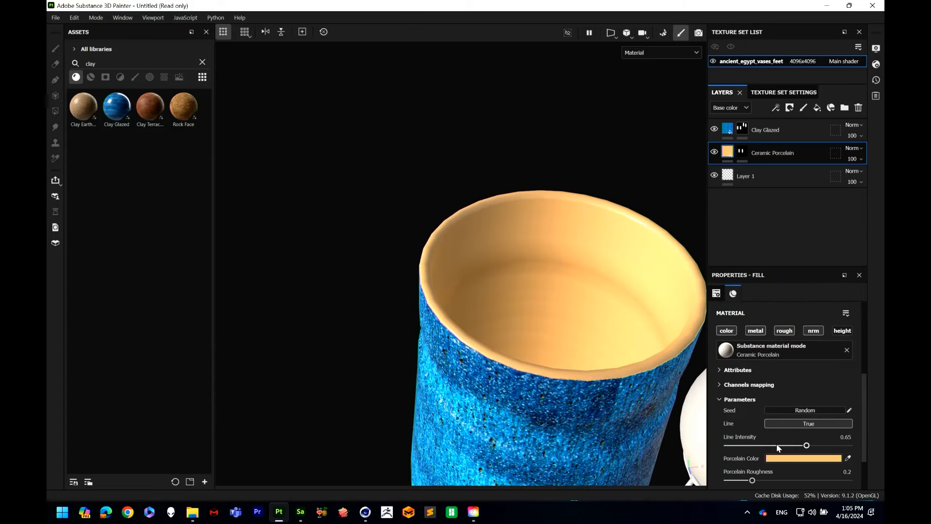
scroll(767, 390, "up", 5)
double_click(775, 400)
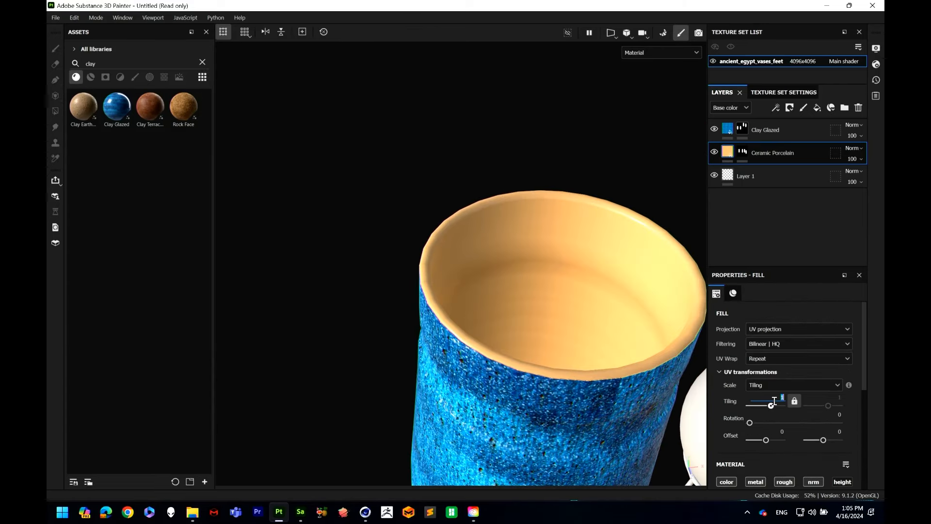
left_click_drag(521, 291, 461, 277, "alt")
scroll(495, 304, "down", 4)
left_click_drag(527, 331, 471, 288, "alt")
Step: Try several blues for the Color of the Clay Glazed layer and set it to the pale blue AEE0EF
left_click(771, 130)
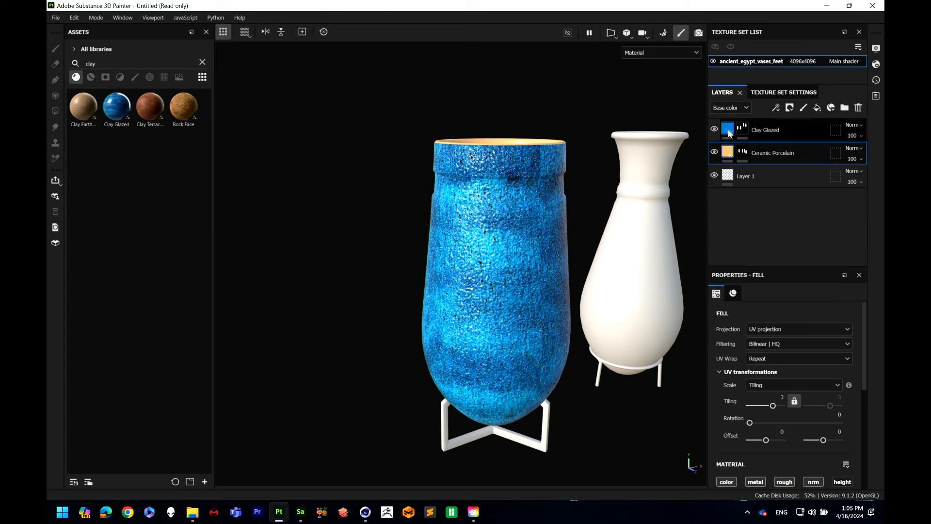
scroll(752, 417, "down", 10)
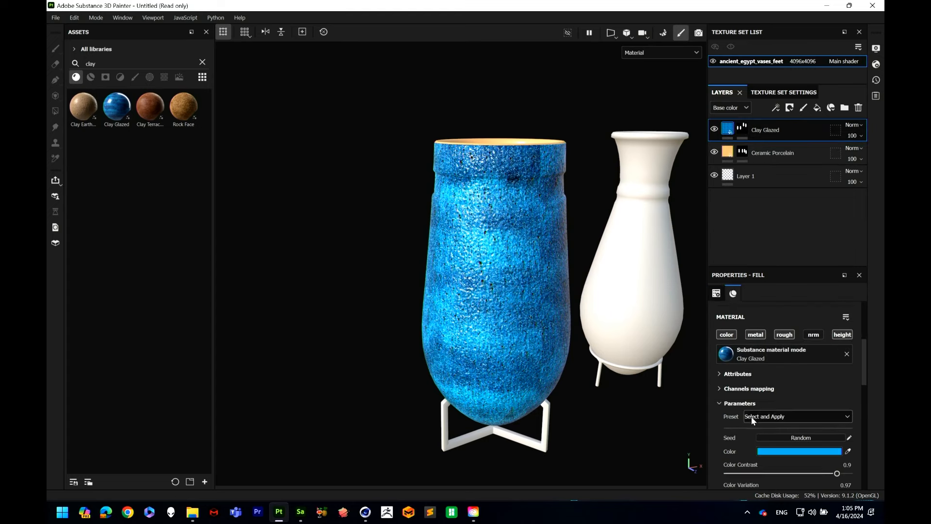
scroll(756, 420, "up", 2)
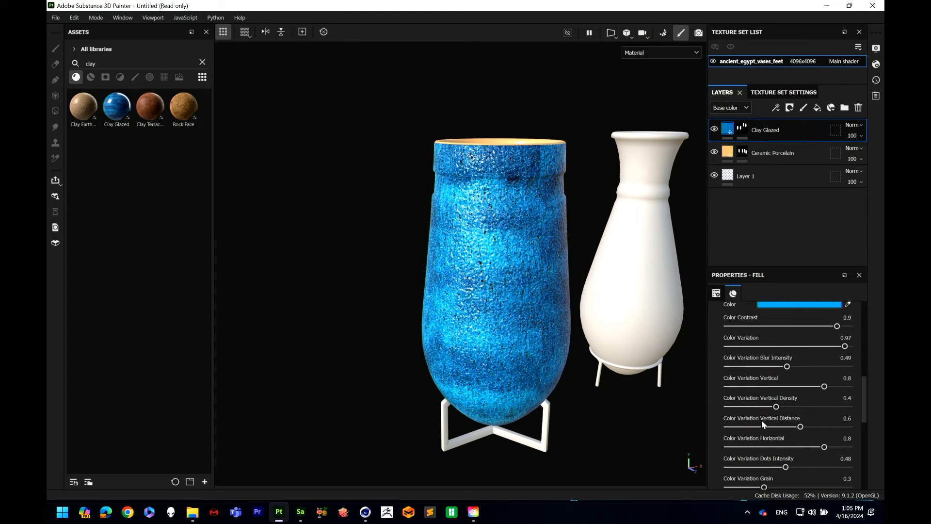
scroll(826, 377, "down", 2)
scroll(803, 325, "up", 1)
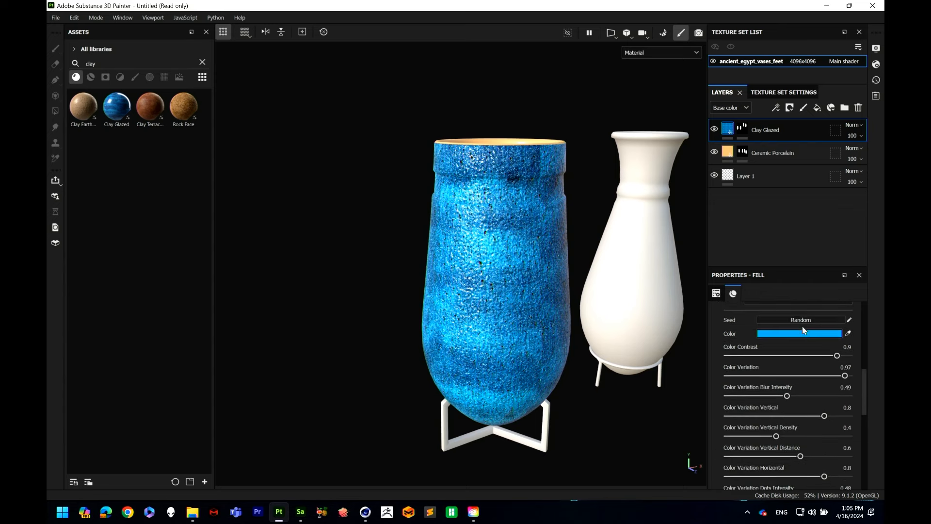
left_click(795, 333)
left_click(733, 294)
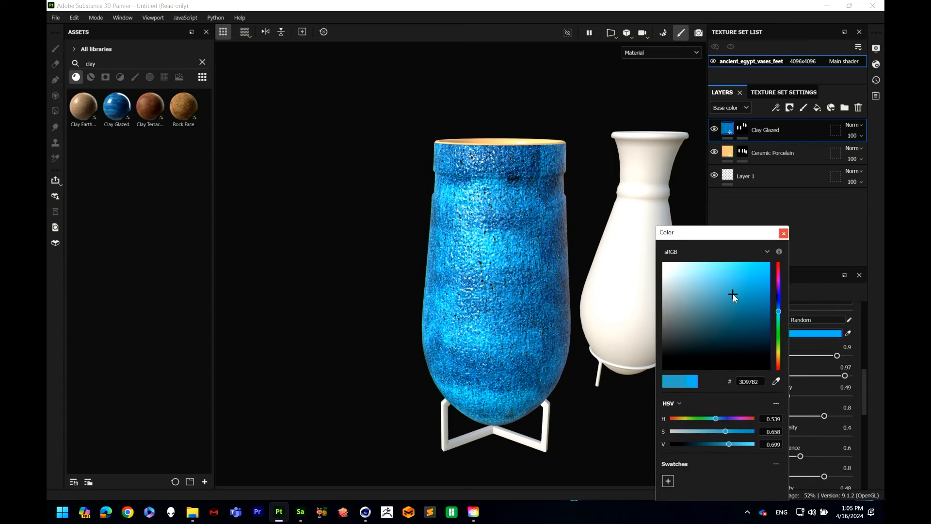
left_click(709, 270)
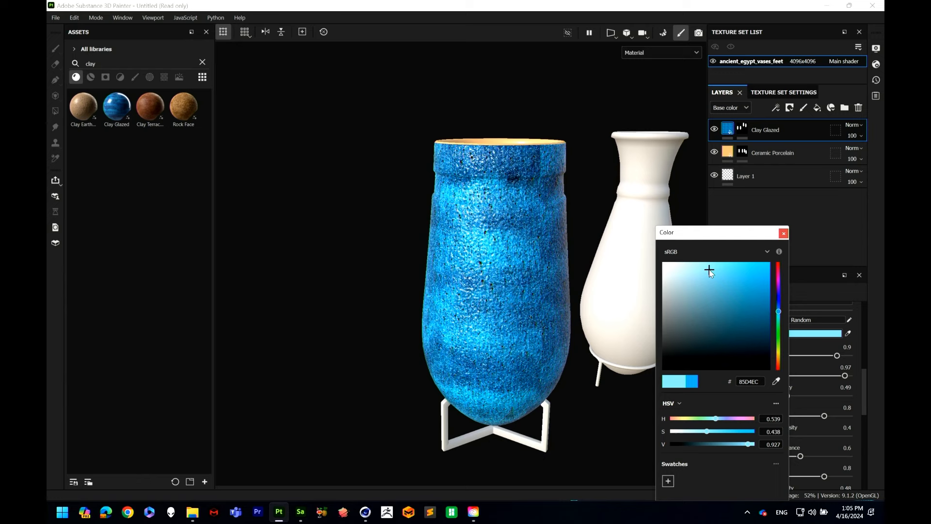
left_click(758, 295)
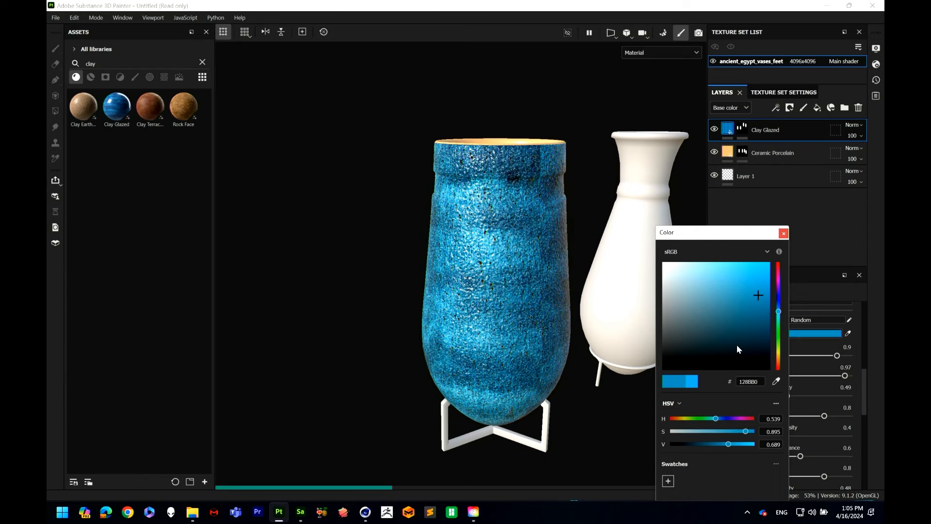
left_click(694, 282)
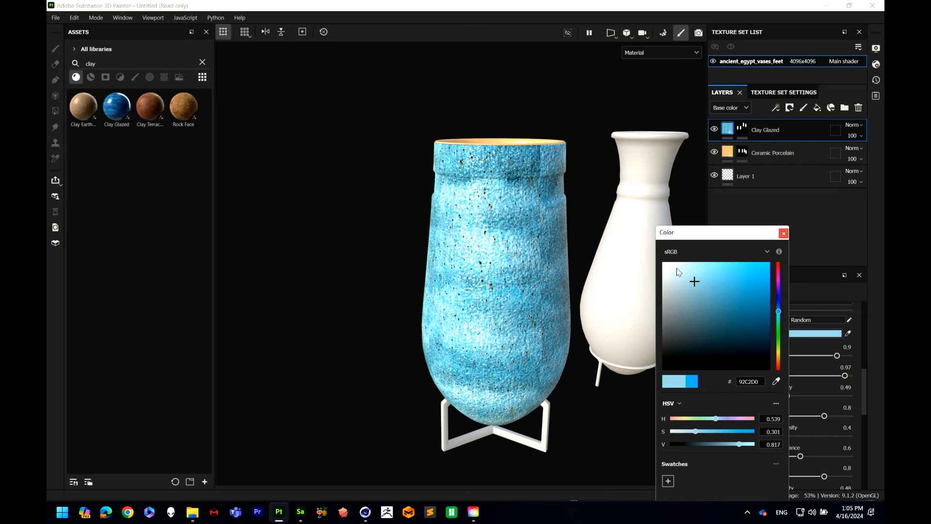
left_click(708, 272)
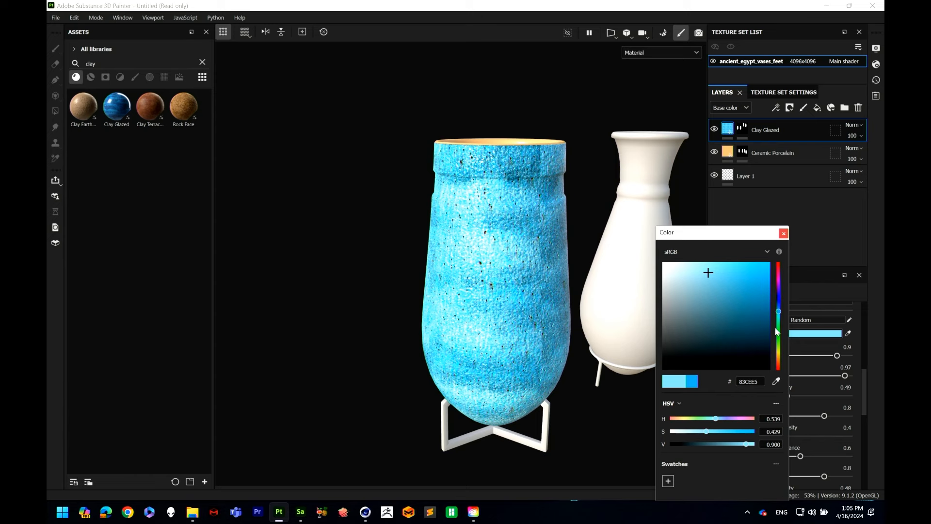
left_click(686, 292)
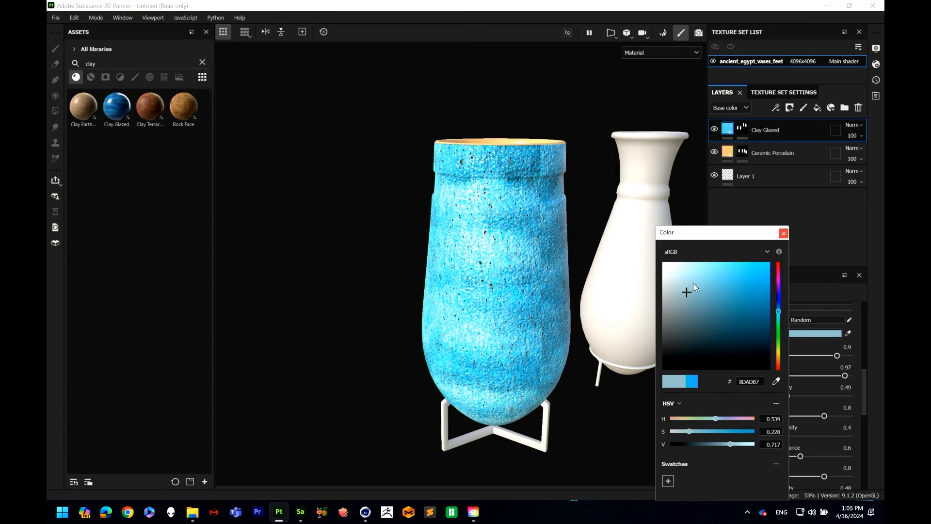
left_click(718, 280)
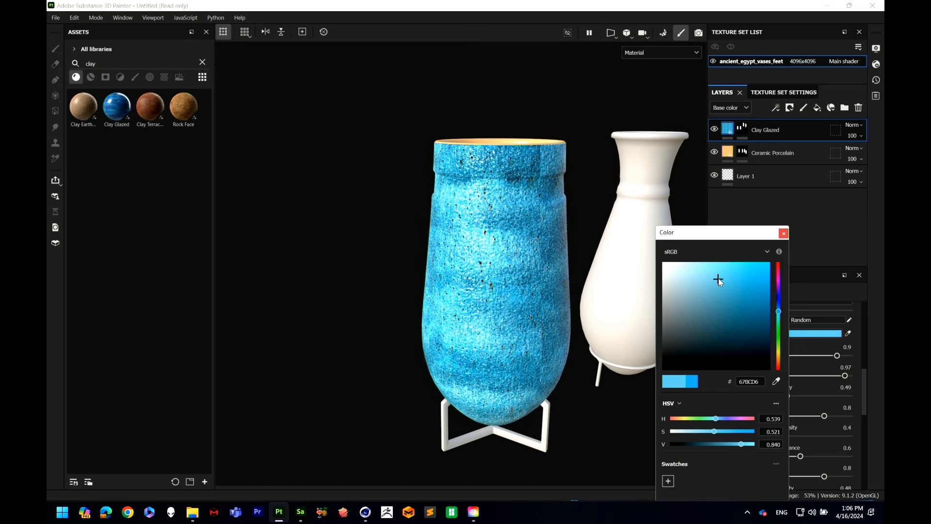
left_click(720, 311)
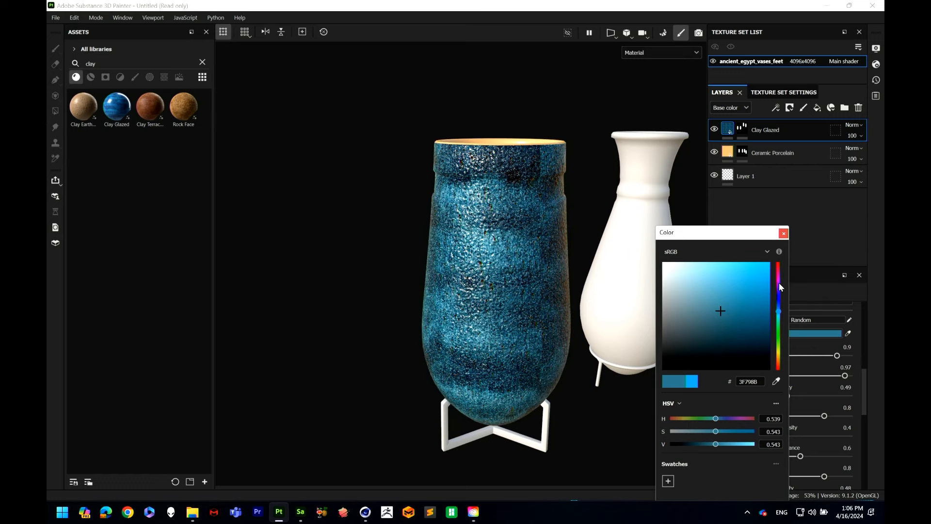
left_click(692, 269)
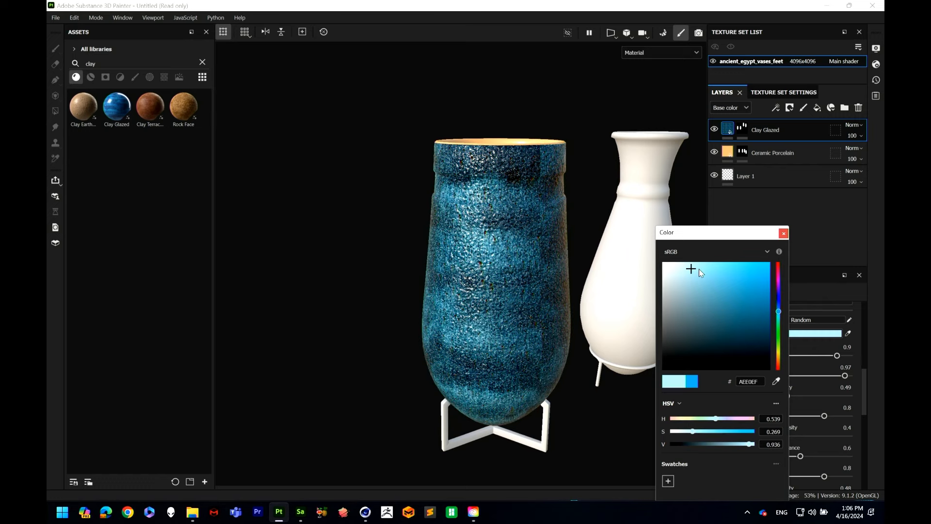
Step: Set the Porcelain Color of the Ceramic Porcelain layer to the paler orange EFCCA6
left_click(728, 153)
left_click(797, 400)
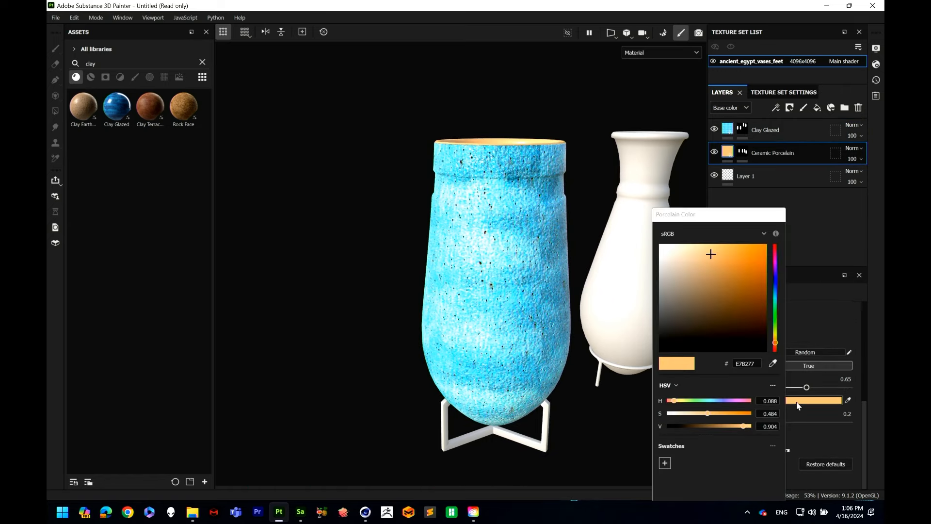
left_click(691, 250)
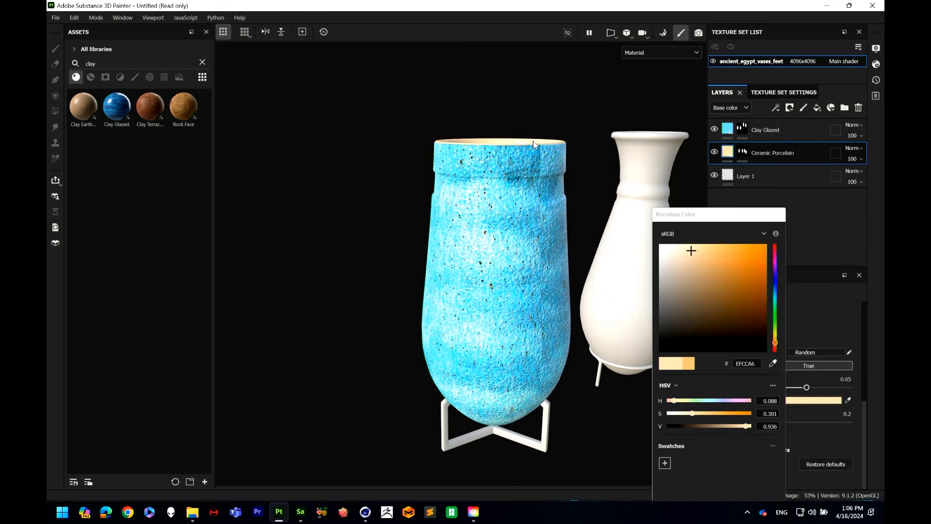
left_click_drag(535, 144, 583, 206, "alt")
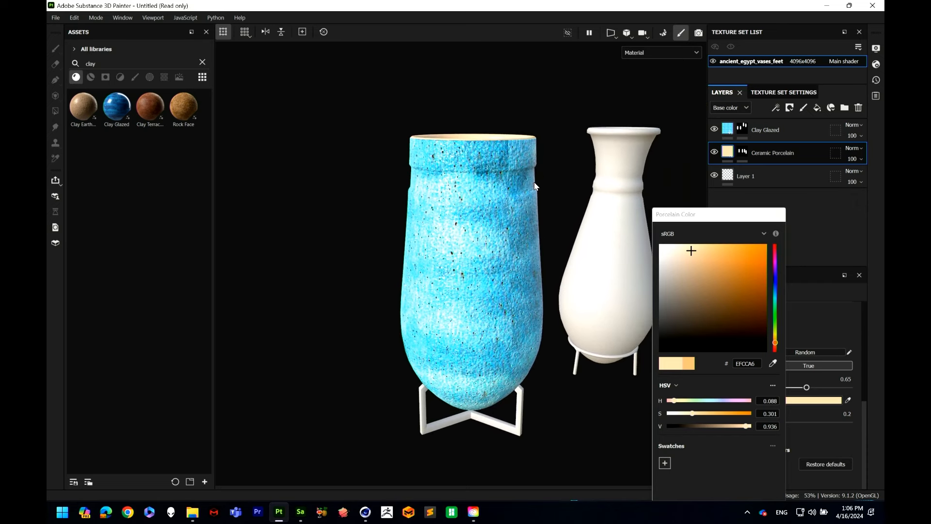
left_click_drag(534, 184, 551, 207, "alt")
left_click(780, 214)
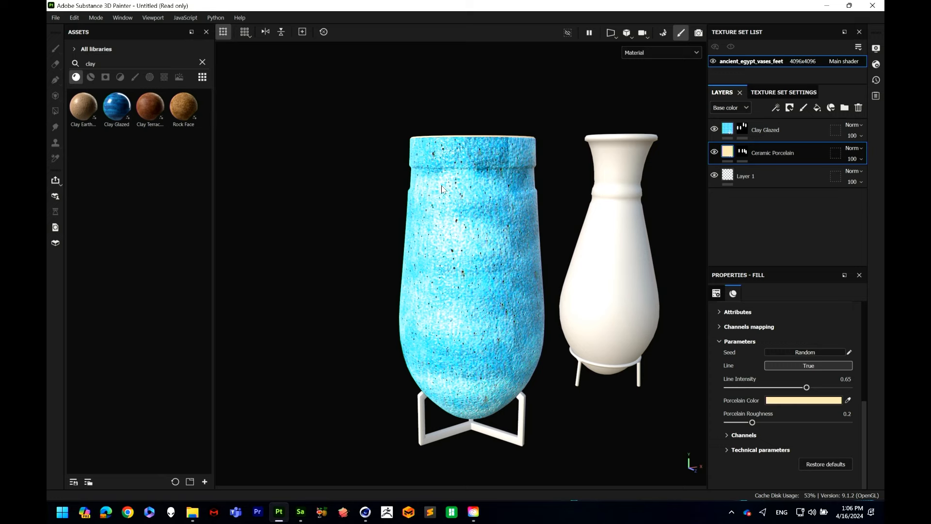
Step: Search the assets for "metall" and add the gold Metal Polished material as a fill layer above Clay Glazed
left_click(202, 61)
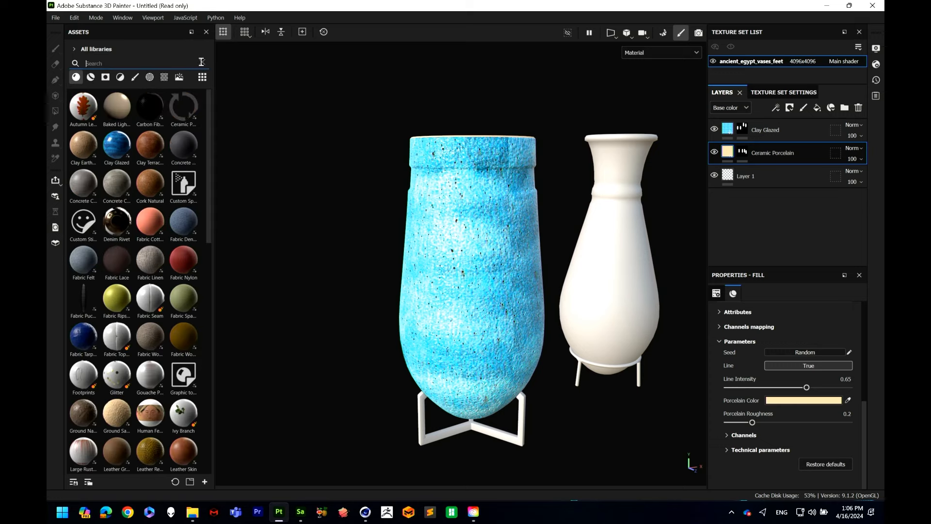
scroll(136, 291, "down", 10)
scroll(118, 357, "up", 10)
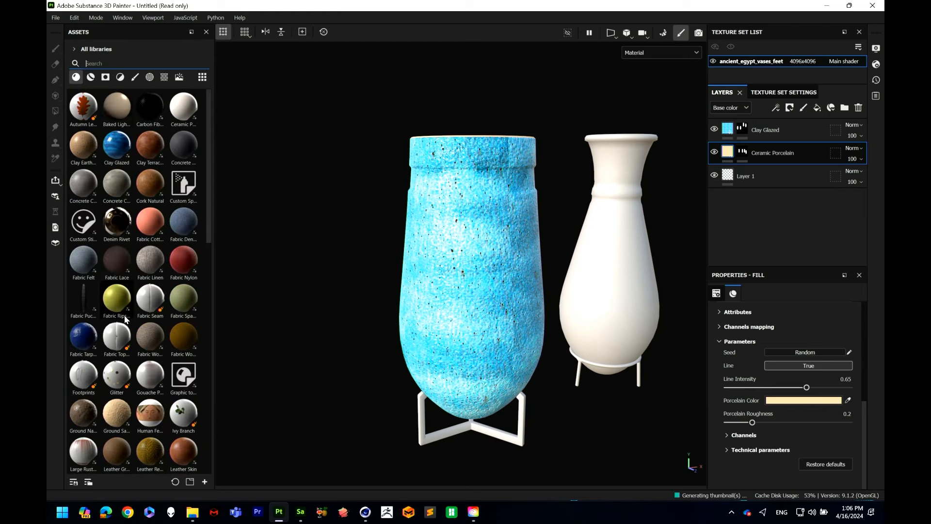
type("metall")
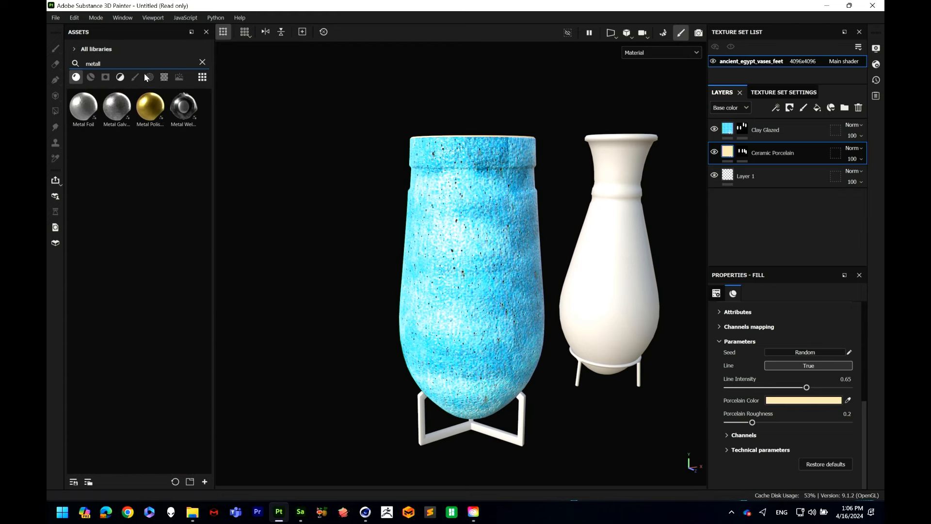
left_click_drag(150, 106, 463, 181)
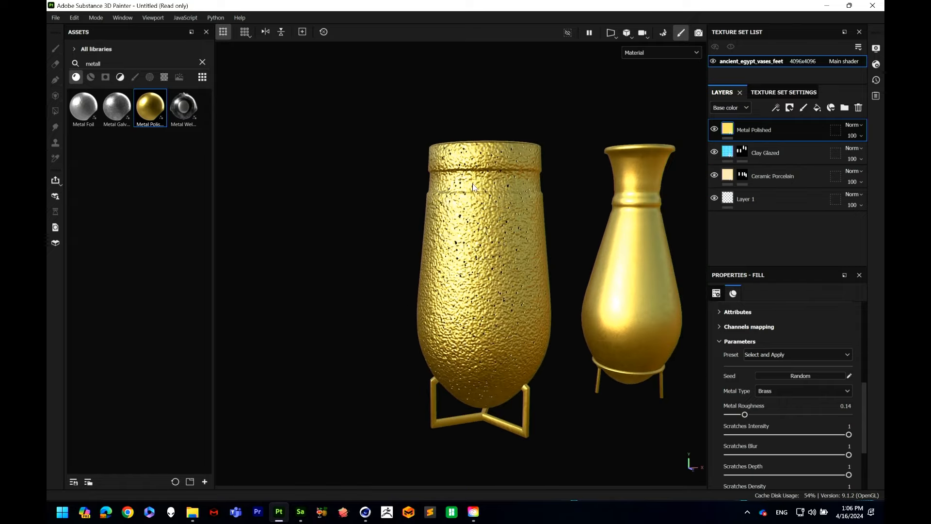
Step: Inspect the gold surface on the large vase and add a black mask to the Metal Polished layer
scroll(470, 257, "up", 4)
left_click_drag(524, 251, 547, 277, "alt")
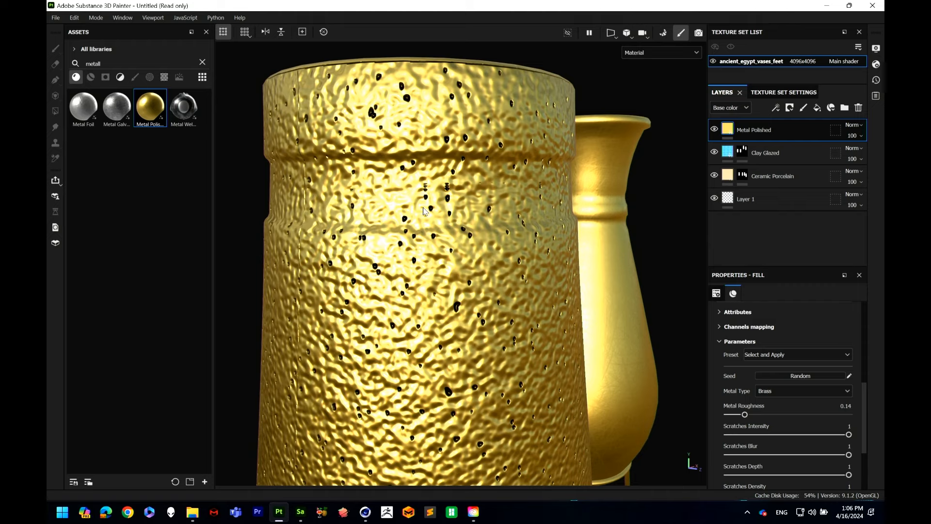
left_click_drag(424, 211, 444, 224, "alt")
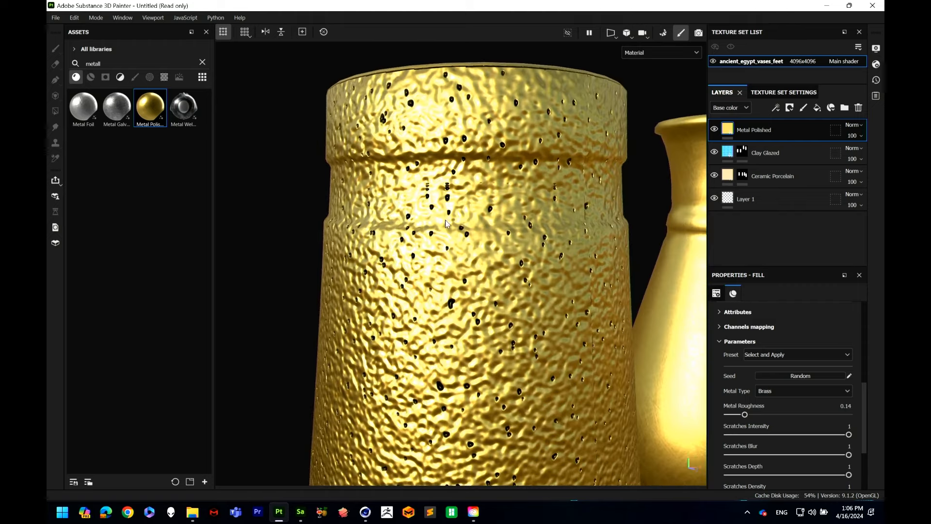
scroll(504, 324, "down", 3)
middle_click_drag(558, 352, 534, 321, "alt")
scroll(535, 321, "down", 2)
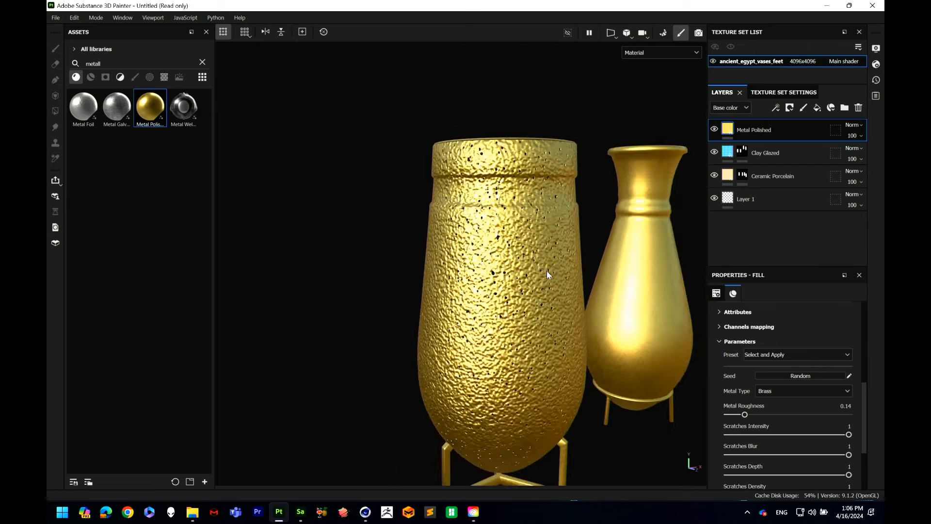
scroll(547, 275, "down", 2)
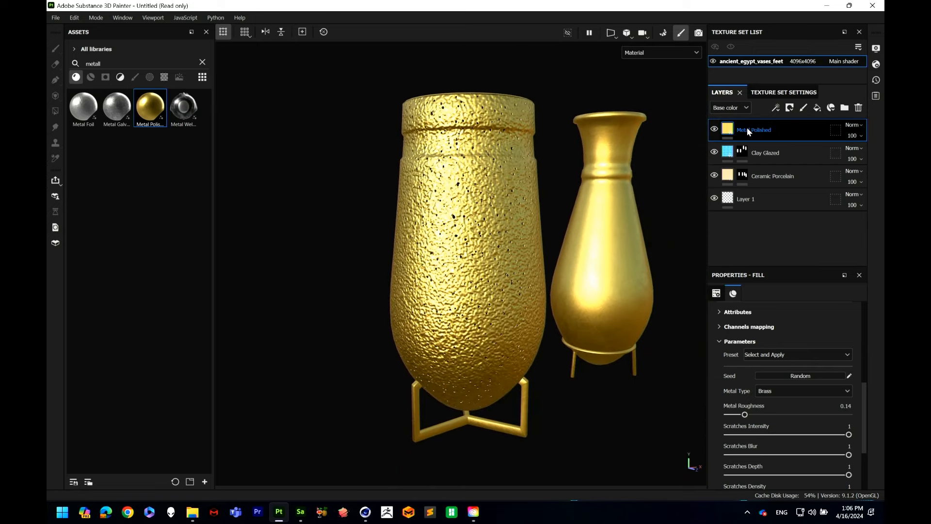
right_click(747, 127)
left_click(800, 17)
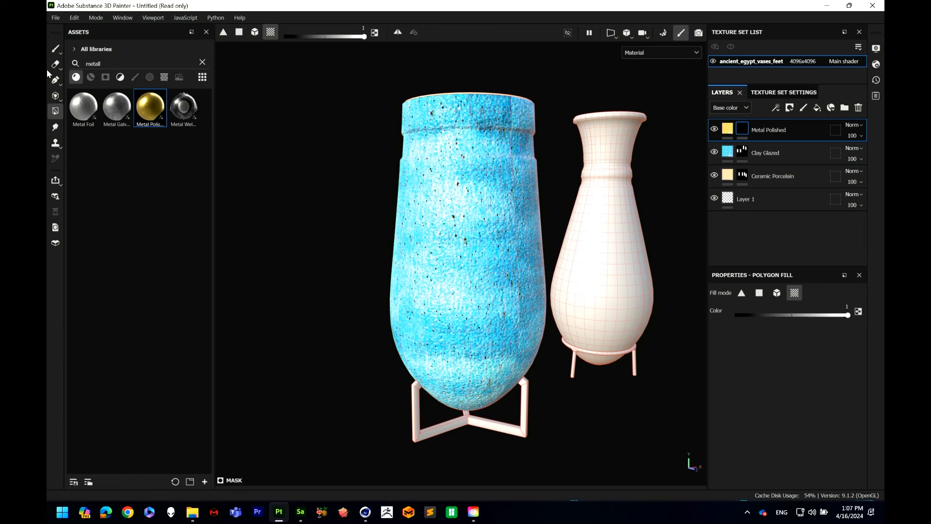
Step: Try painting a gold patch on the large vase's collar in the Metal Polished mask, and undo the strokes
left_click(55, 48)
mouse_move(479, 144)
left_mouse_down()
mouse_move(487, 136)
mouse_move(473, 115)
mouse_move(480, 100)
mouse_move(458, 100)
mouse_move(460, 144)
left_mouse_up()
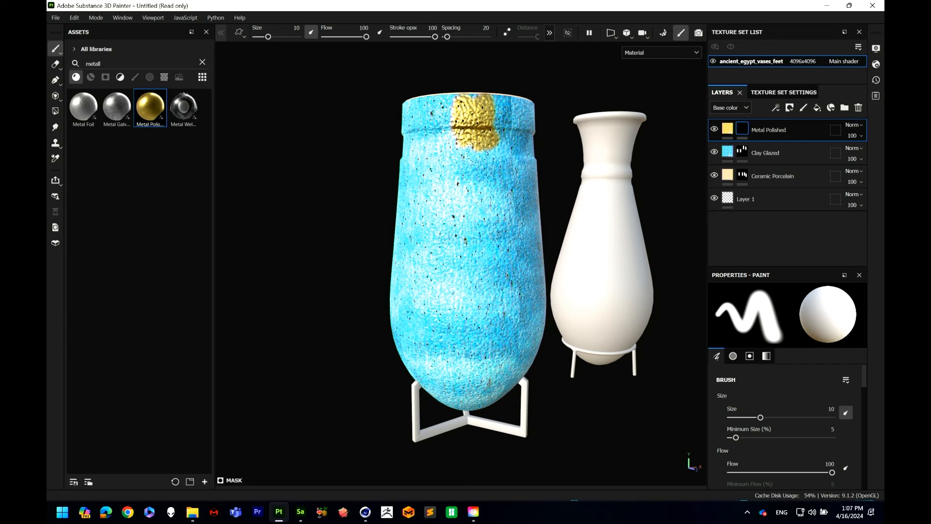
mouse_move(491, 139)
left_mouse_down()
mouse_move(498, 126)
mouse_move(473, 104)
left_mouse_up()
key("ctrl+z")
key("ctrl+z")
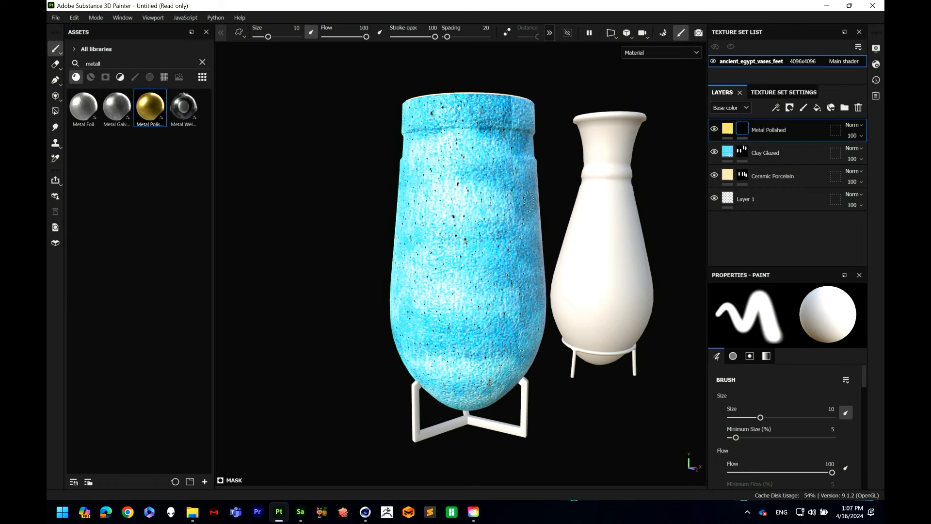
Step: Change the projection of the Clay Glazed layer to Tri-planar projection and check the pattern around the large vase
middle_click_drag(504, 187, 497, 209, "alt")
left_click_drag(499, 204, 548, 198, "alt")
right_click_drag(499, 201, 485, 185, "alt")
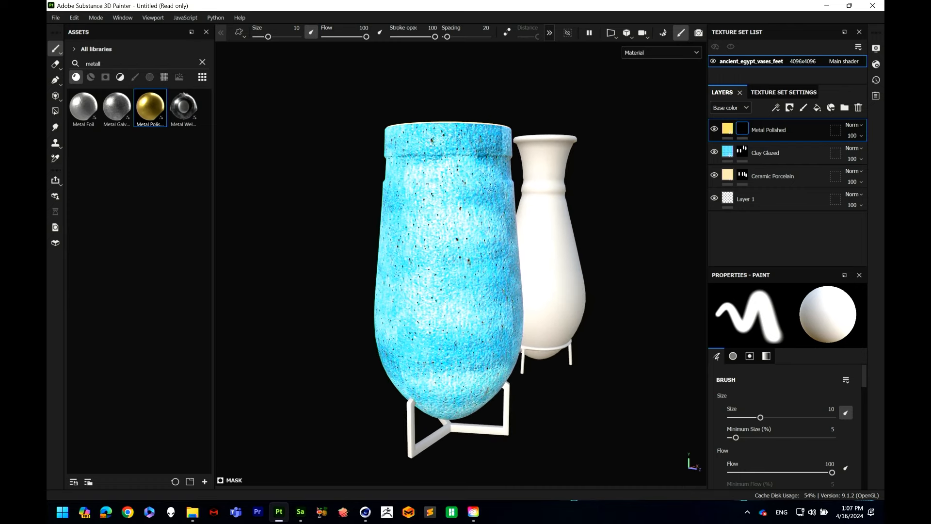
left_click_drag(481, 184, 464, 187, "alt")
left_click(727, 154)
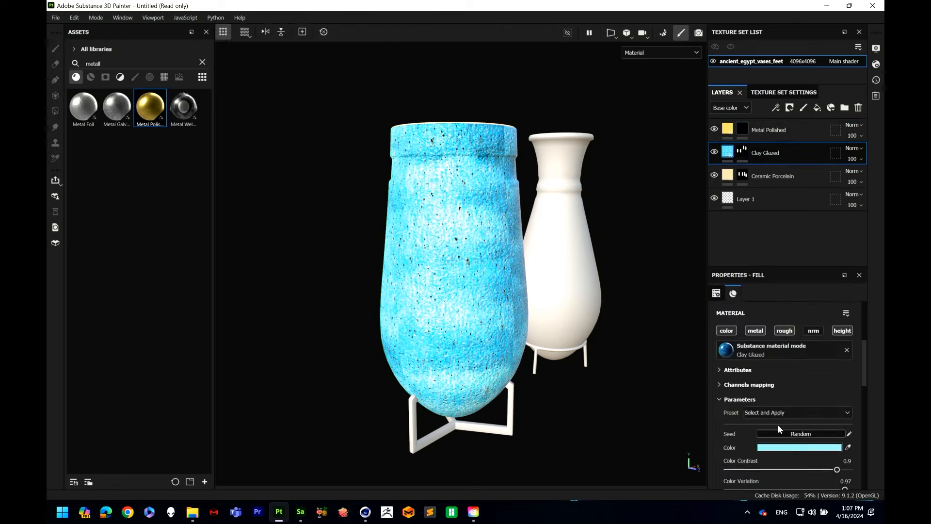
scroll(778, 425, "up", 4)
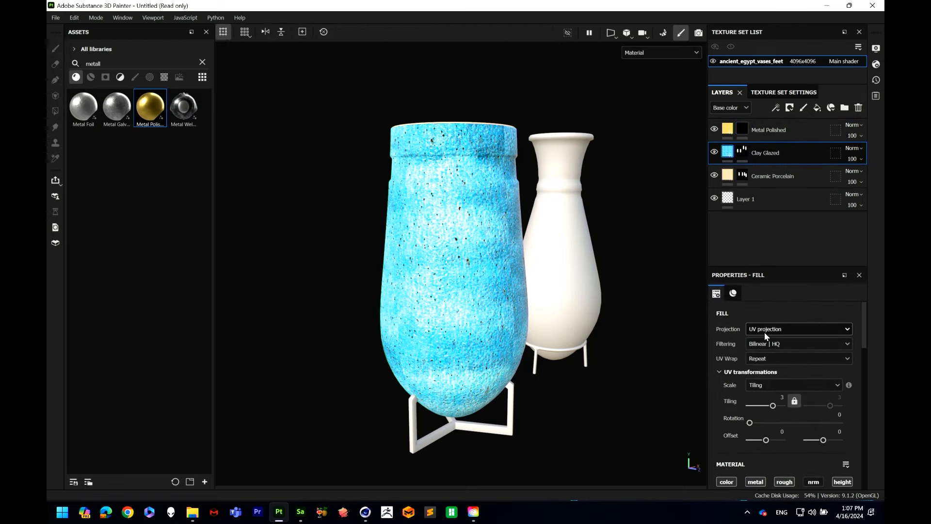
left_click(765, 330)
left_click(771, 347)
left_click_drag(484, 168, 481, 203, "alt")
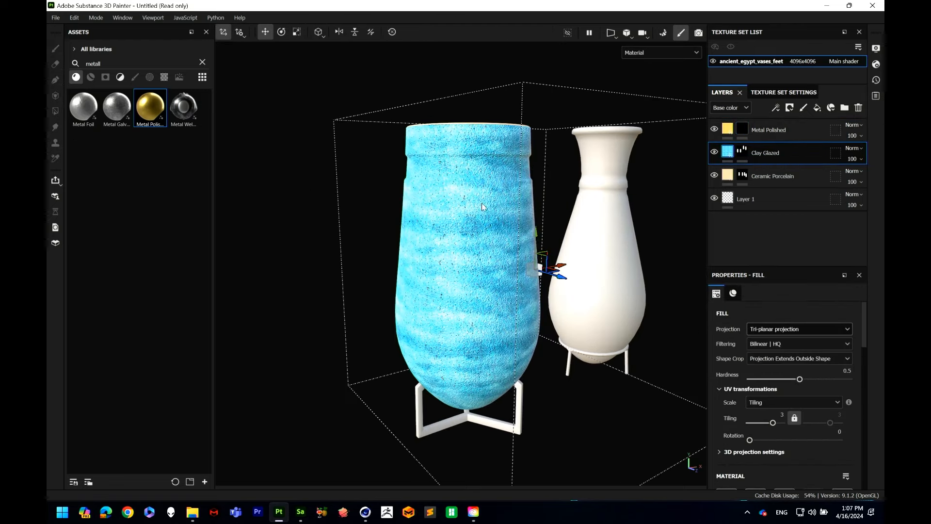
left_click_drag(484, 289, 395, 277, "alt")
left_click_drag(575, 187, 694, 275, "alt")
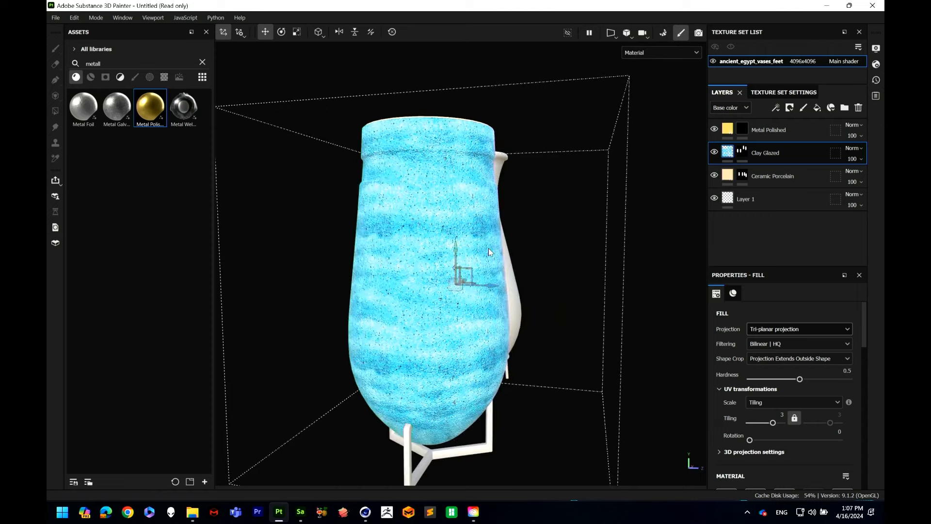
left_click_drag(488, 248, 347, 238, "alt")
left_click_drag(479, 242, 495, 240, "alt")
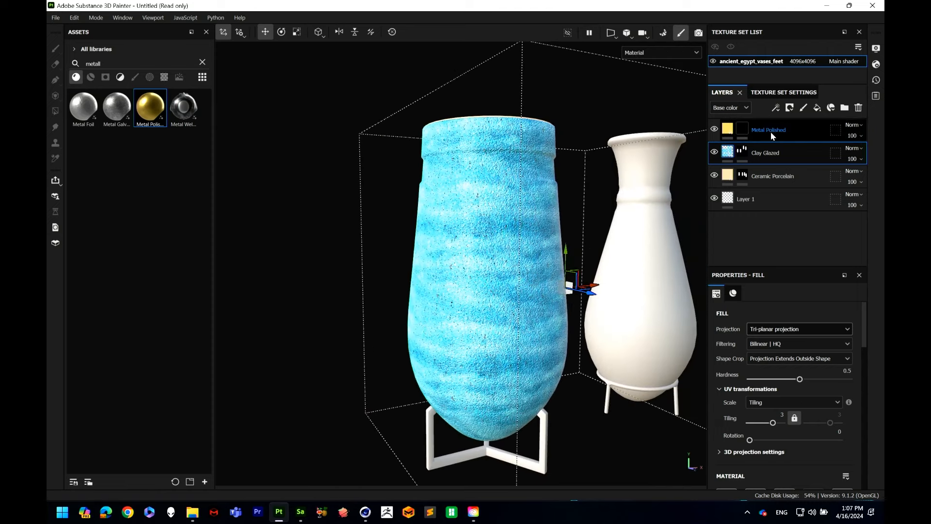
Step: Select the black mask of the Metal Polished layer and examine the glazed clay surface around the large vase
left_click(745, 131)
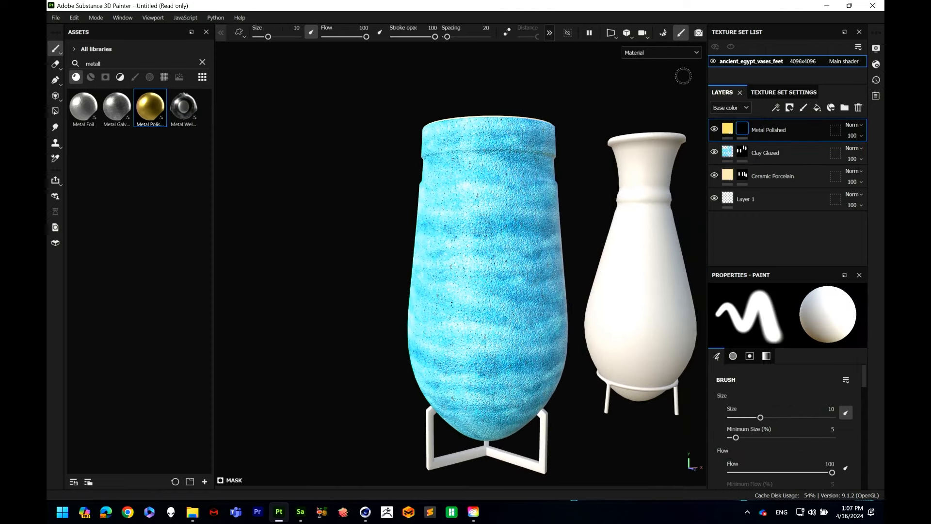
left_click_drag(497, 170, 450, 140, "alt")
right_click_drag(450, 139, 459, 212, "alt")
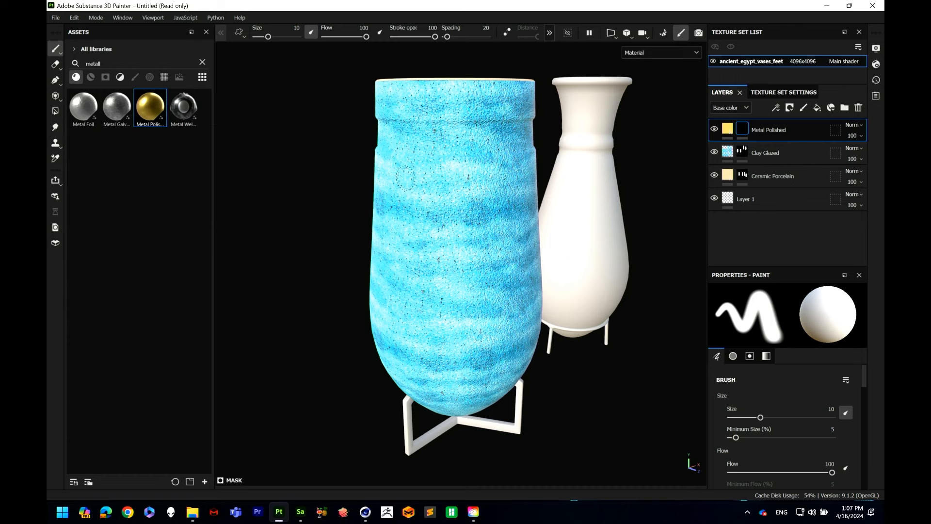
left_click_drag(404, 182, 468, 236, "alt")
middle_click_drag(469, 236, 462, 205, "alt")
right_click_drag(462, 204, 414, 164, "alt")
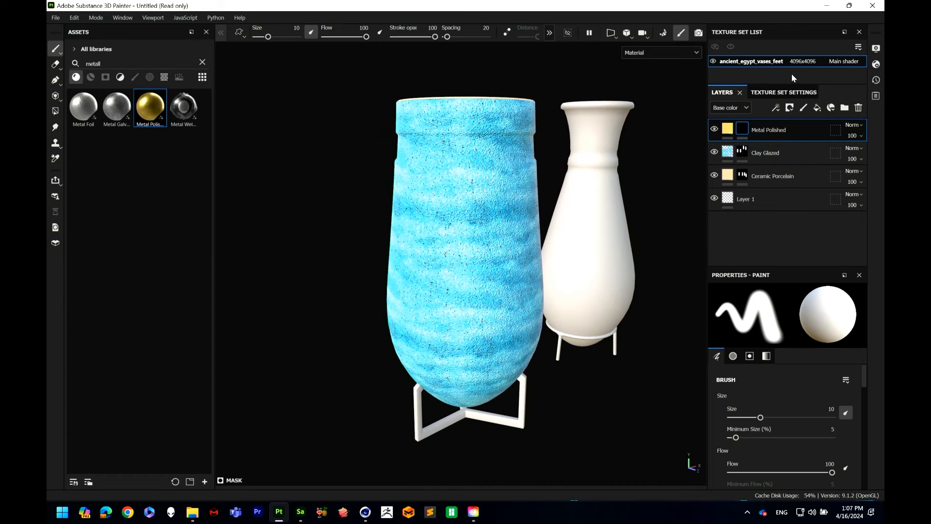
Step: Display the Base color, Metallic, Roughness and Normal channels one after another on the vases
left_click(640, 55)
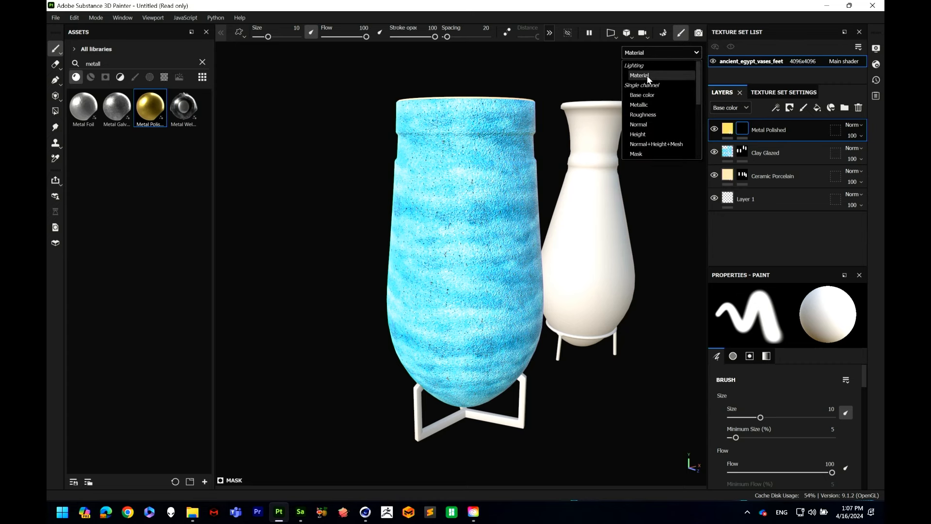
left_click(645, 95)
left_click(645, 53)
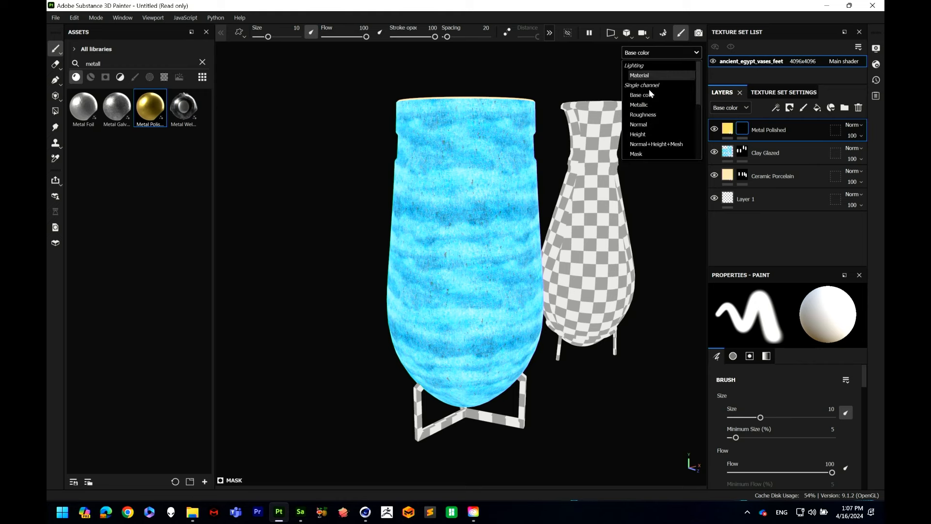
left_click(649, 104)
left_click(650, 53)
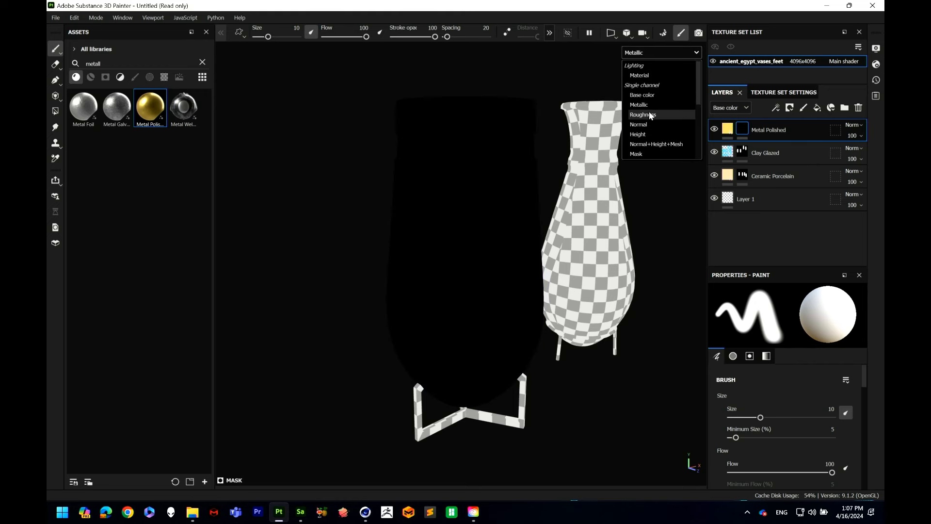
left_click(645, 115)
left_click(652, 53)
left_click(645, 124)
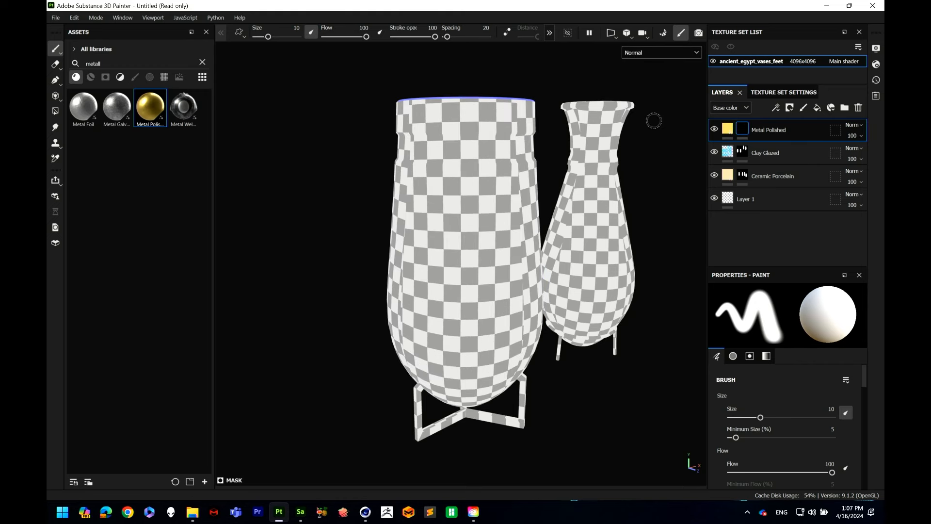
Step: Display the Height channel, examine it up close on the large vase and return to the Material view
left_click(659, 53)
left_click(659, 133)
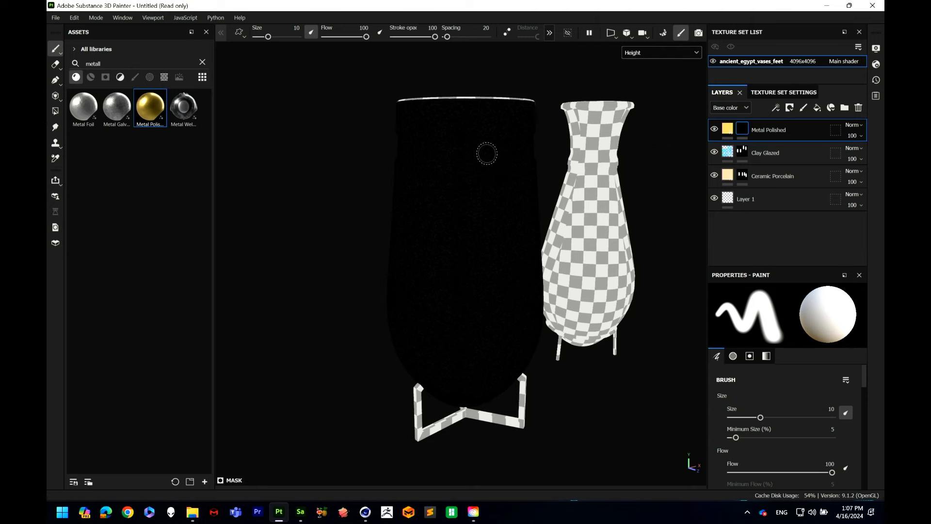
mouse_move(487, 153)
left_mouse_down("alt")
mouse_move(482, 147)
mouse_move(485, 158)
left_mouse_up("alt")
scroll(487, 159, "up", 3)
left_click_drag(514, 240, 514, 222, "alt")
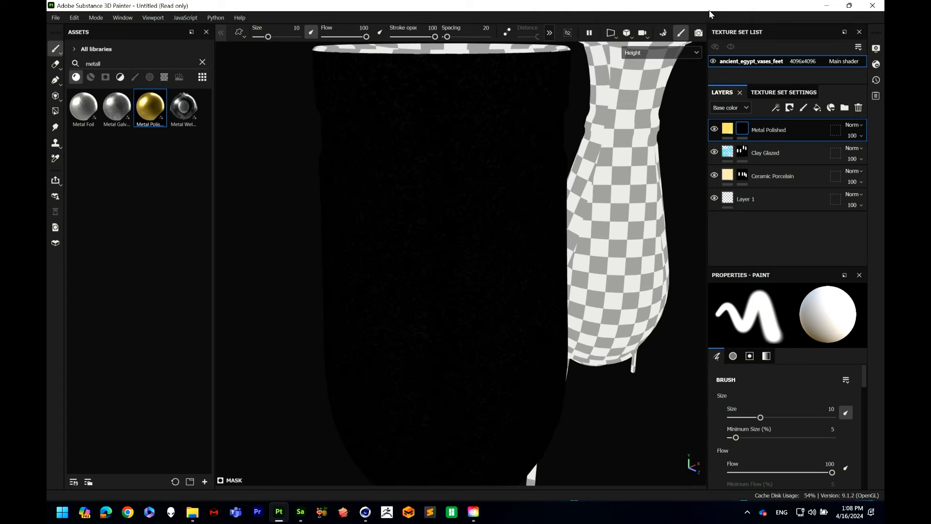
left_click(666, 54)
left_click(659, 134)
key("m")
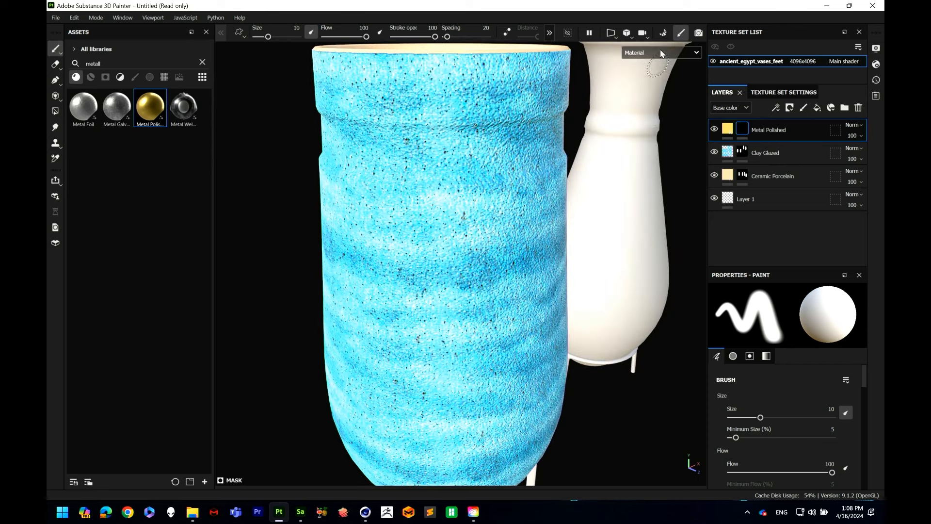
Step: Display the Position mesh map and check it on both vases
left_click(660, 50)
scroll(660, 100, "down", 4)
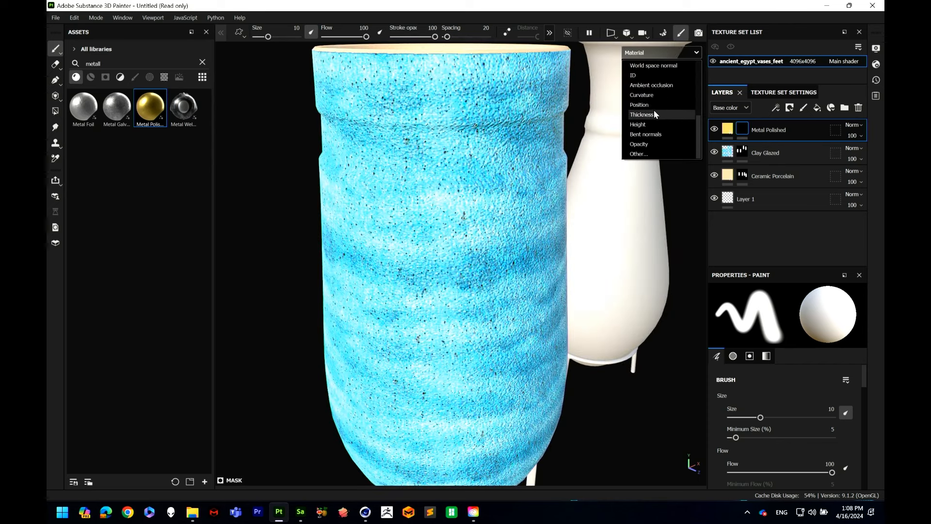
left_click(651, 105)
right_click_drag(452, 210, 421, 1, "alt")
left_click_drag(463, 235, 477, 166, "alt")
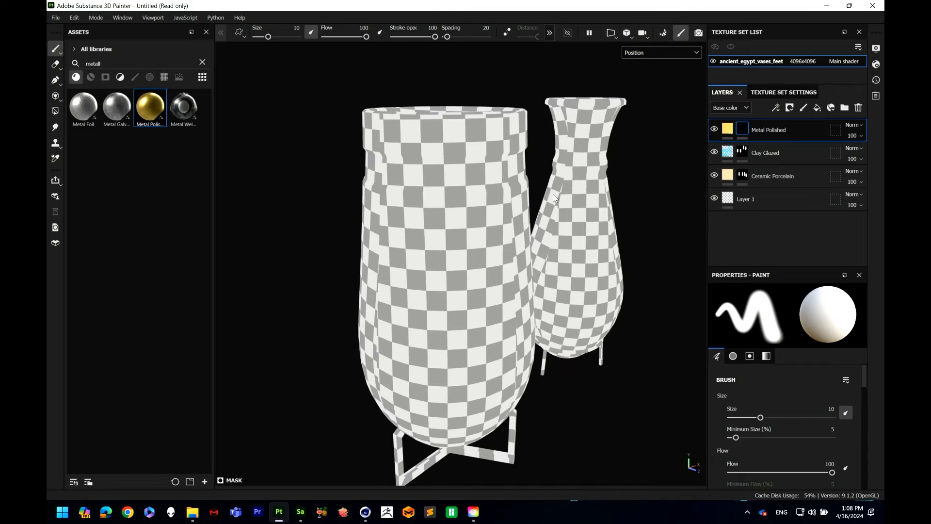
Step: Bake the selected mesh maps of the vases at an output size of 1024 and return to painting mode
left_click(663, 32)
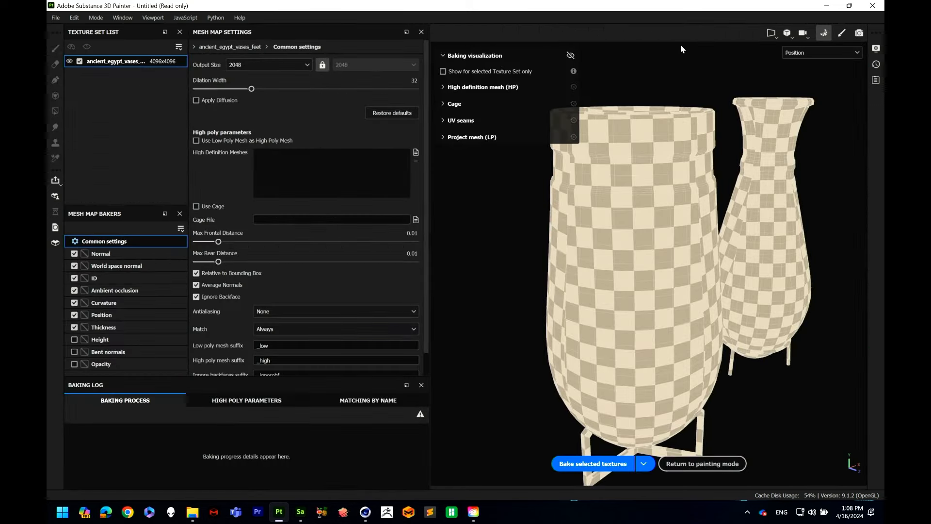
left_click(73, 329)
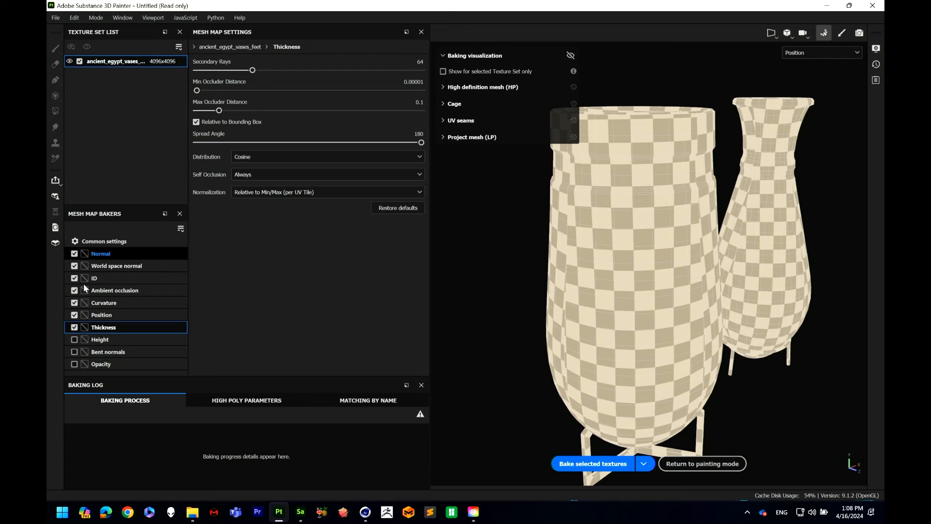
left_click(104, 241)
left_click(284, 65)
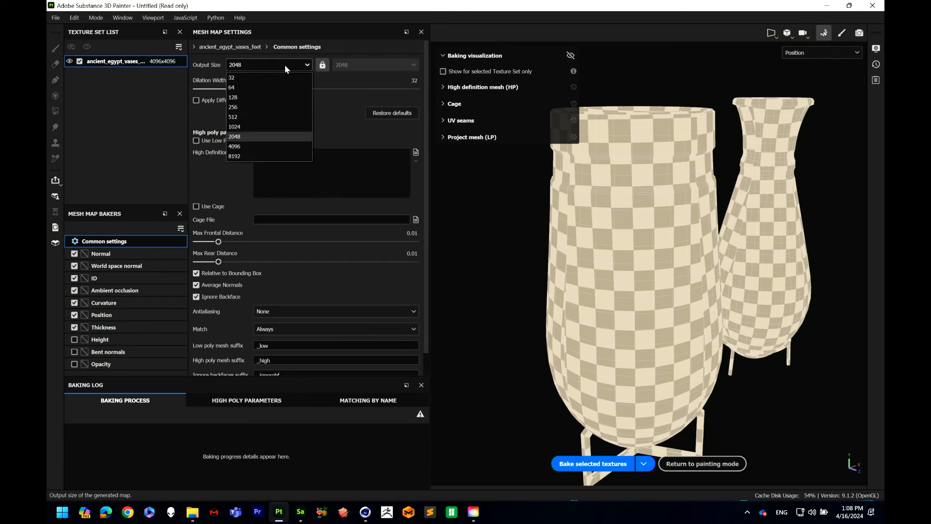
left_click(265, 126)
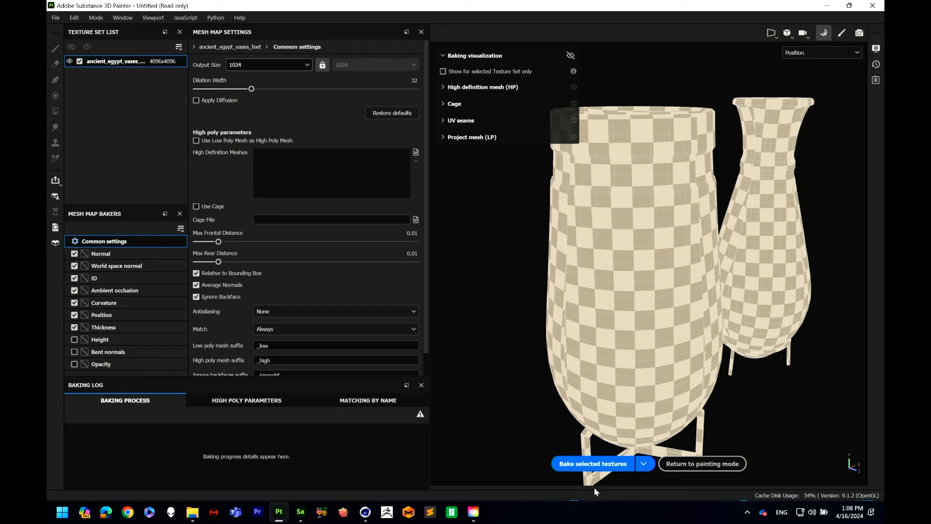
left_click(607, 464)
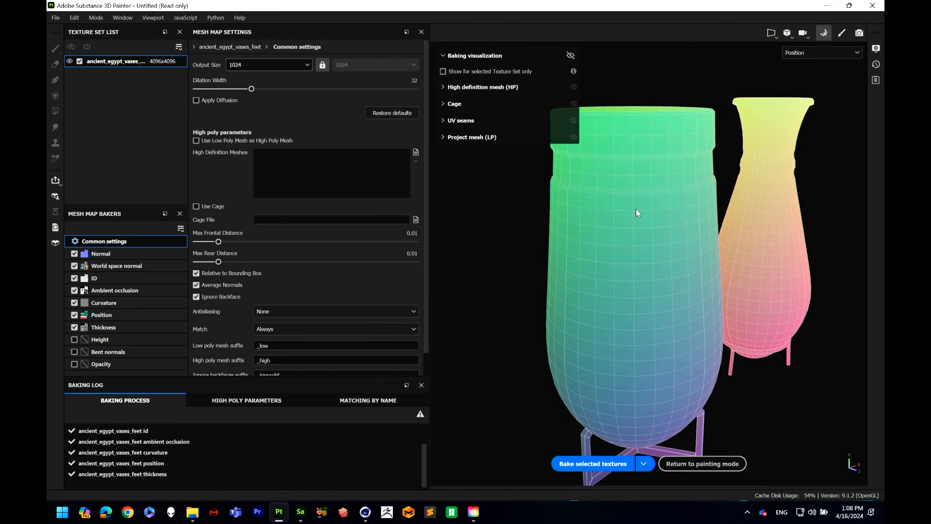
left_click(677, 462)
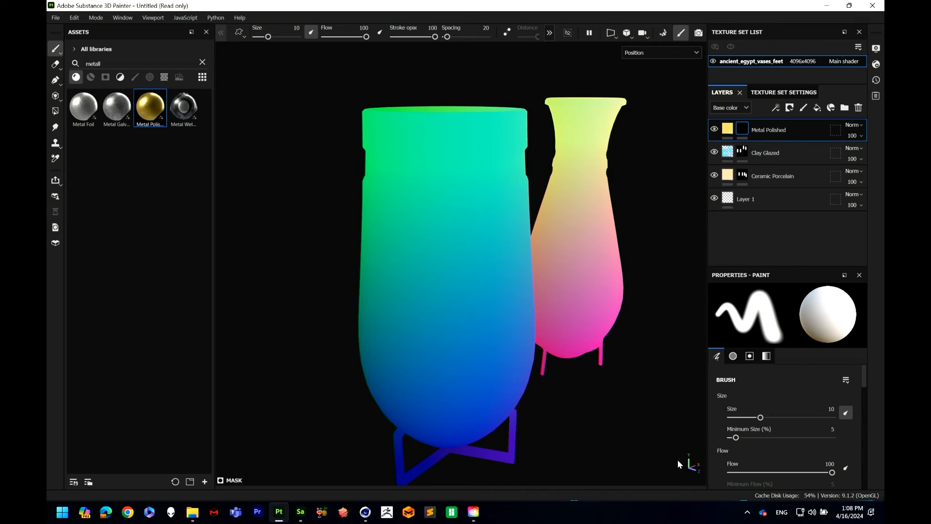
Step: Switch the viewport back to the Material view and look over the two vases
left_click(661, 54)
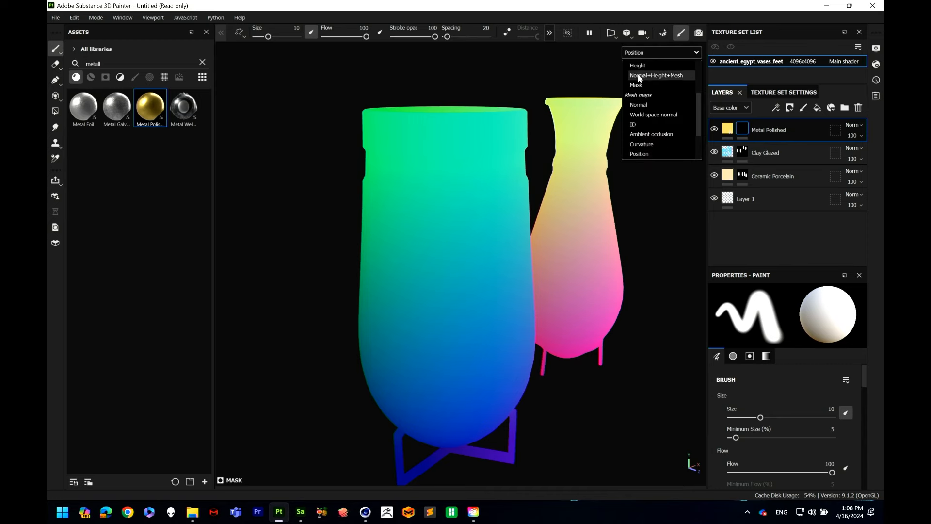
left_click(644, 75)
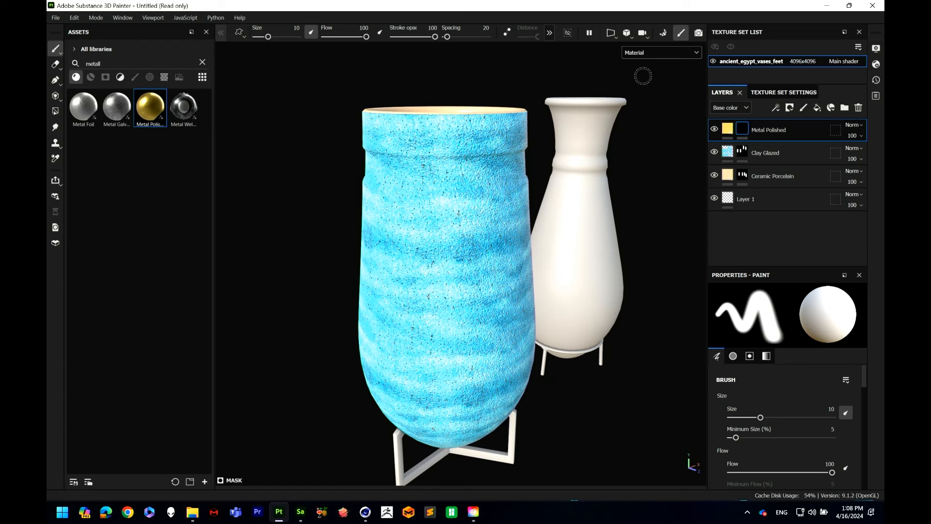
scroll(345, 194, "down", 3)
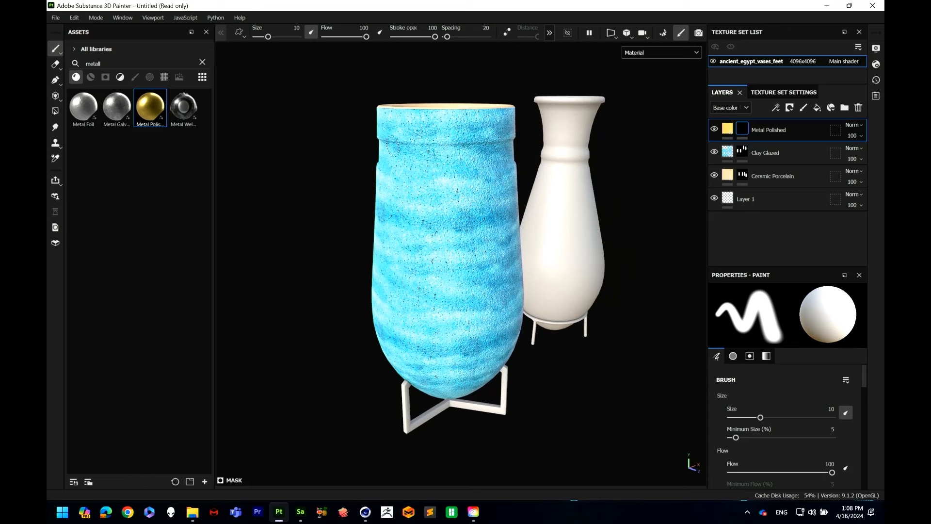
scroll(374, 204, "up", 1)
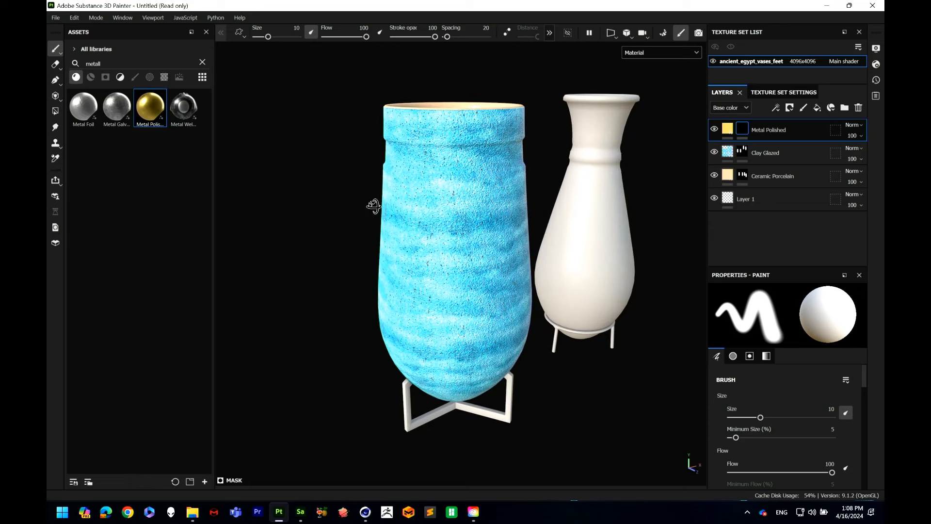
scroll(473, 228, "down", 2)
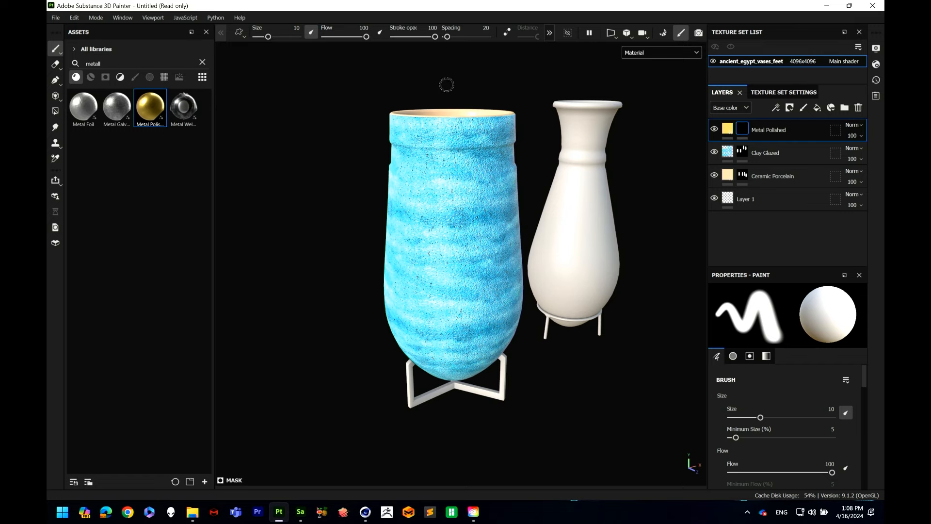
Step: Clear the asset search, filter the library to smart masks and preview the Dirt mask
left_click(202, 62)
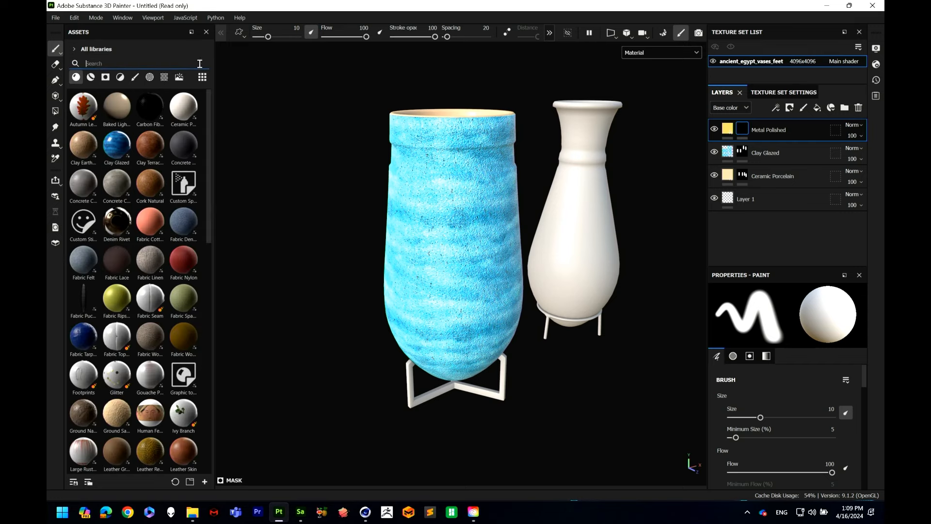
left_click(106, 78)
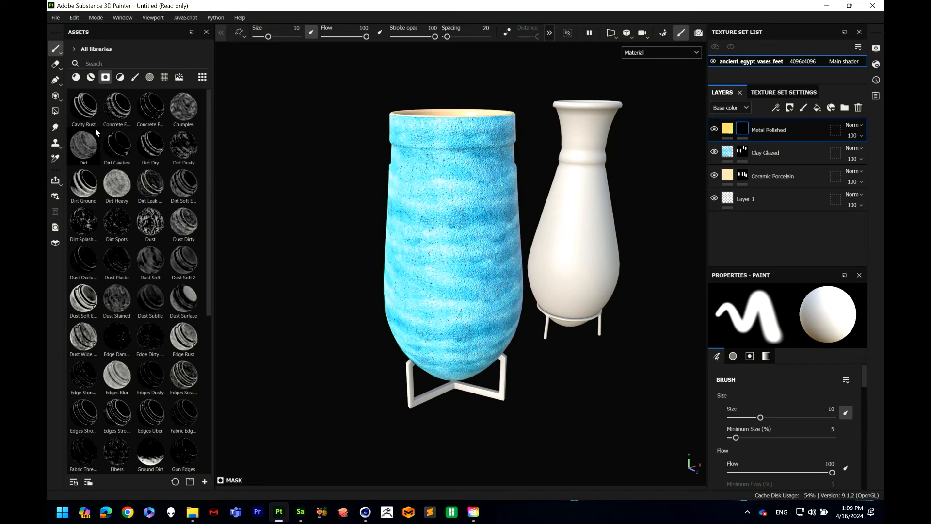
mouse_move(95, 128)
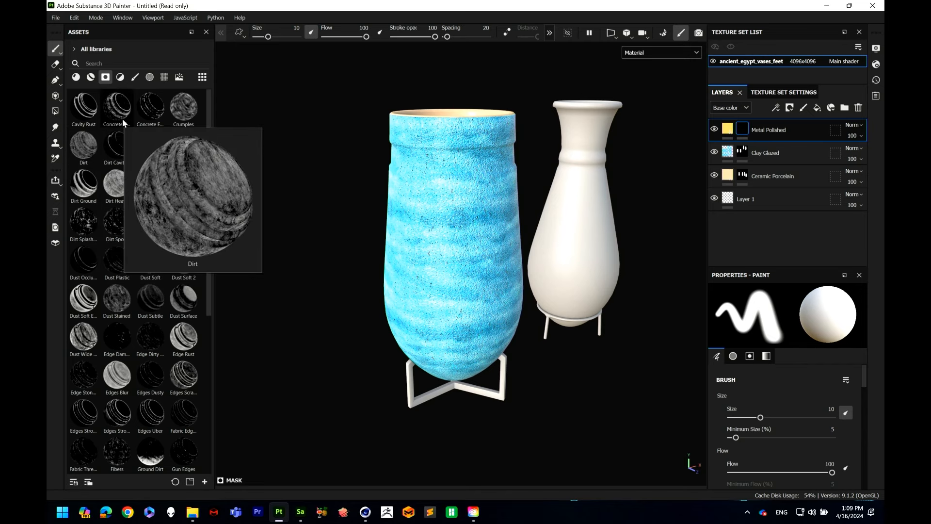
mouse_move(149, 115)
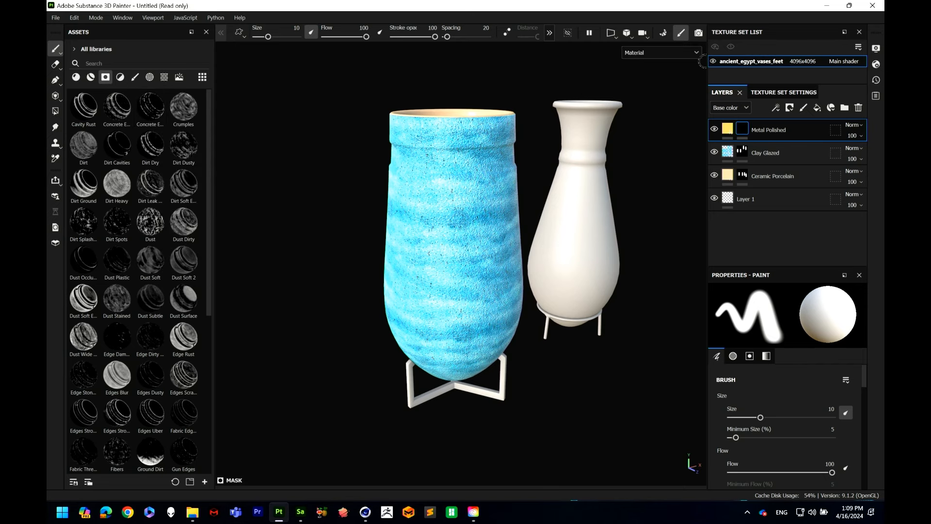
Step: View the baked Position and Thickness mesh maps on the vases, and return to the Material view
left_click(671, 54)
scroll(663, 131, "down", 3)
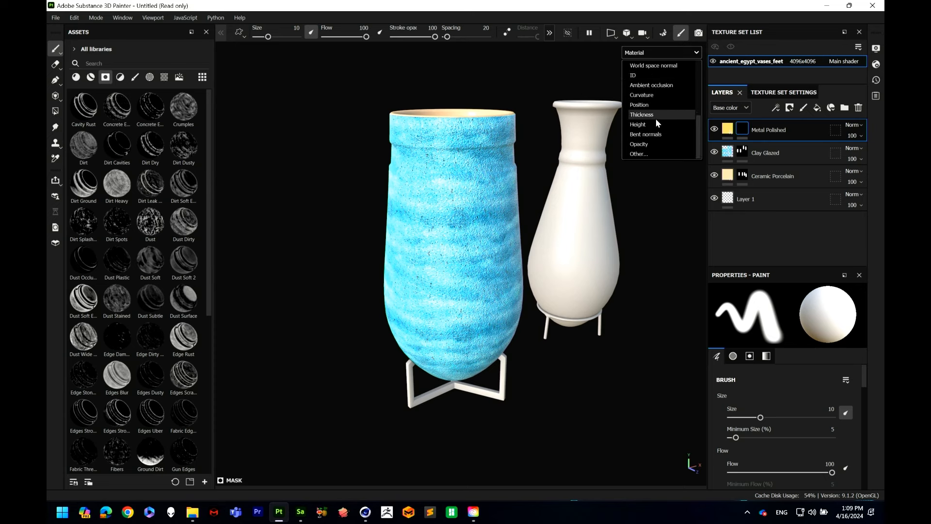
left_click(652, 106)
left_click(661, 53)
left_click(647, 118)
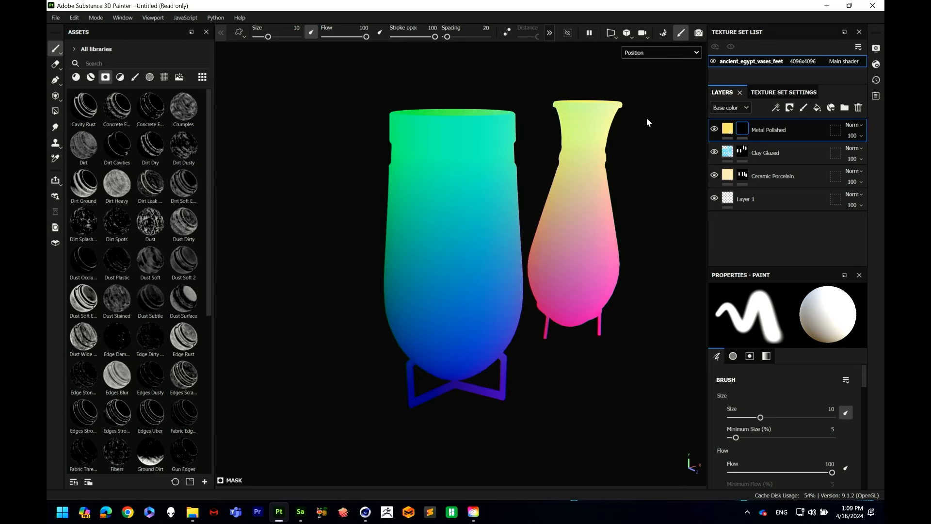
left_click(654, 57)
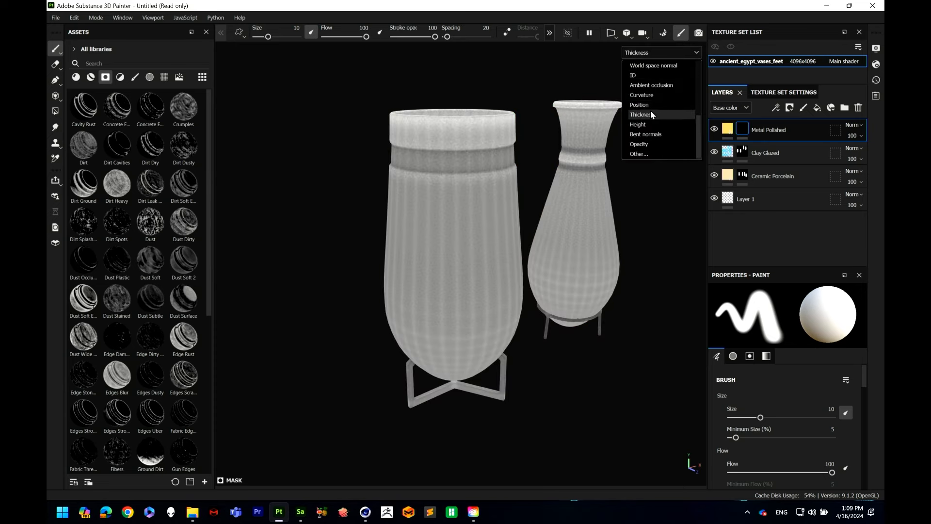
left_click(650, 111)
left_click(682, 55)
scroll(665, 107, "up", 5)
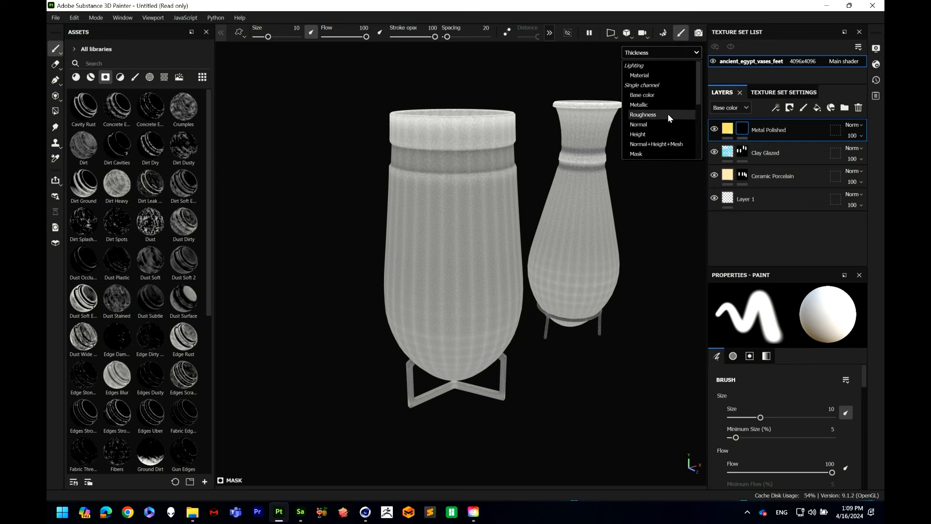
left_click(654, 77)
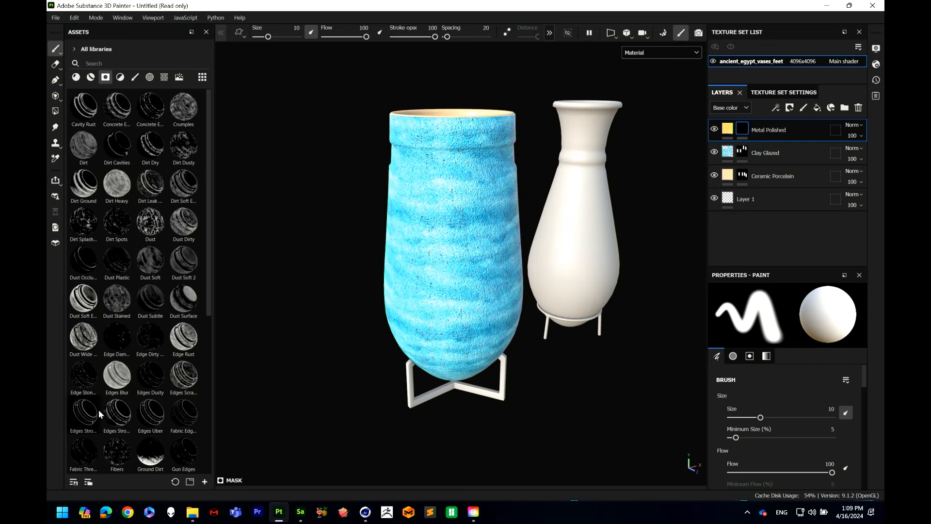
Step: Apply the second "Edges Stro..." smart mask to the Metal Polished layer and set its Curvature generator's Global Balance to 0.97
mouse_move(122, 417)
left_mouse_down()
mouse_move(436, 291)
mouse_move(727, 129)
mouse_move(742, 130)
left_mouse_up()
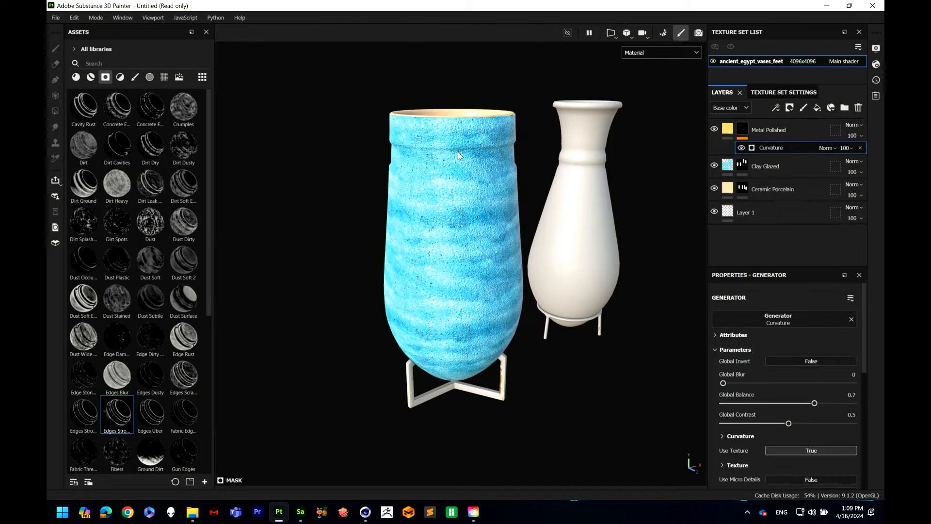
scroll(453, 126, "up", 4)
left_click_drag(462, 121, 446, 189, "alt")
scroll(604, 228, "up", 2)
left_click_drag(604, 228, 585, 156, "alt")
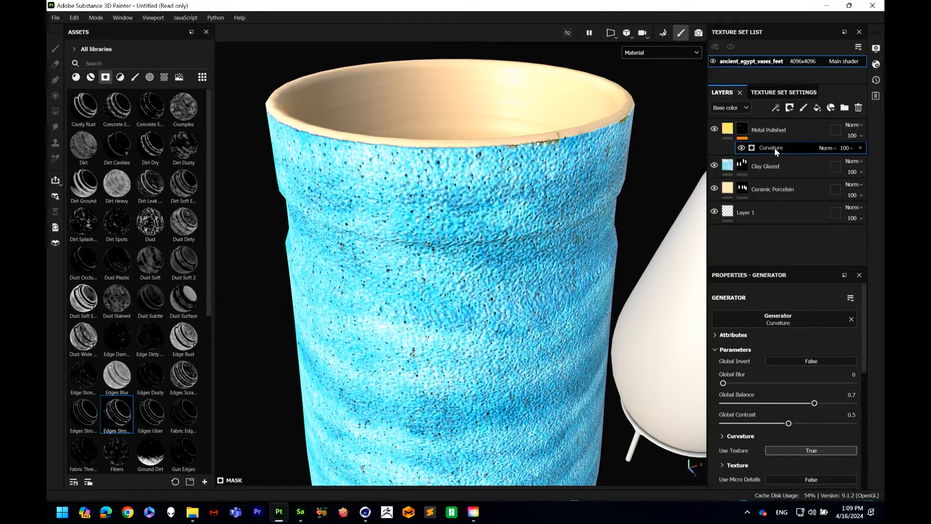
left_click_drag(824, 404, 851, 405)
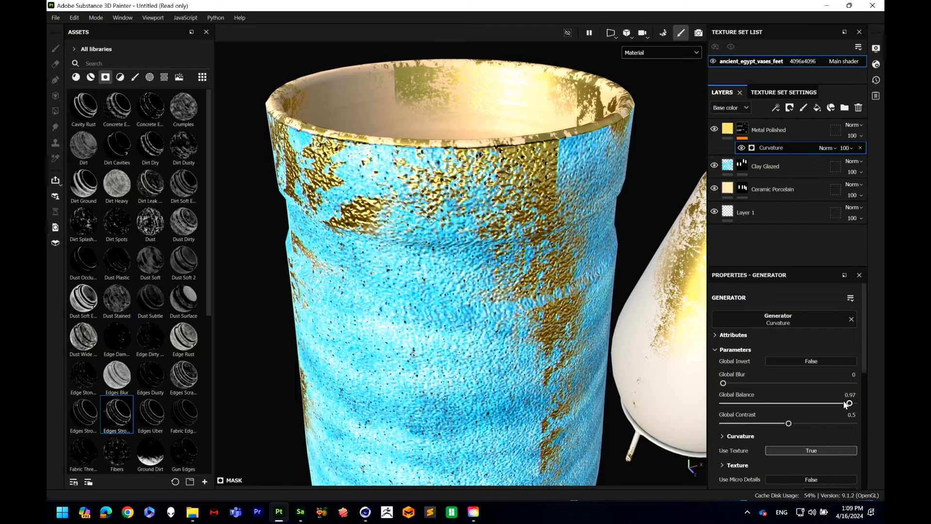
Step: Try a Global Balance of 1 on the Metal Polished mask's Curvature generator, inspect both vases and undo the balance changes
left_click_drag(414, 199, 532, 252, "alt")
mouse_move(532, 252)
right_mouse_down("alt")
mouse_move(507, 246)
mouse_move(518, 249)
right_mouse_up("alt")
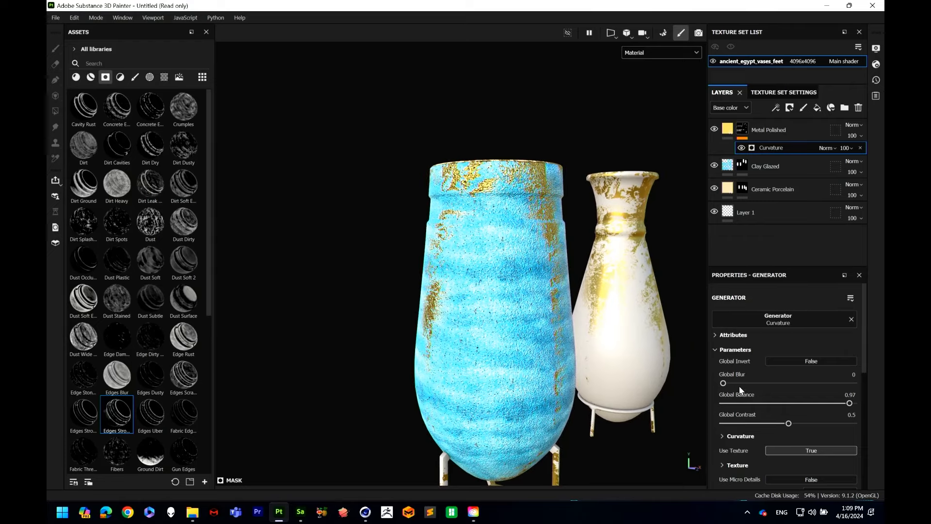
scroll(522, 223, "up", 4)
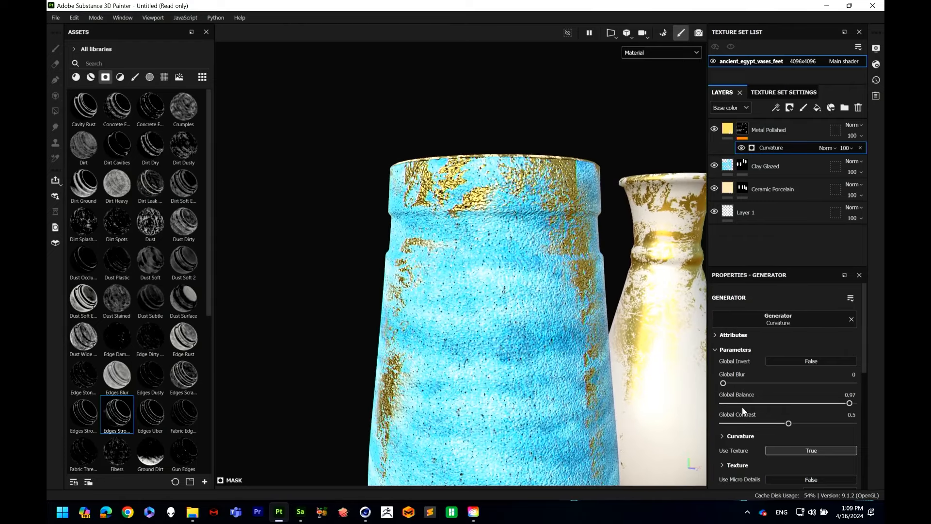
left_click_drag(808, 404, 861, 402)
middle_click_drag(494, 276, 372, 204, "alt")
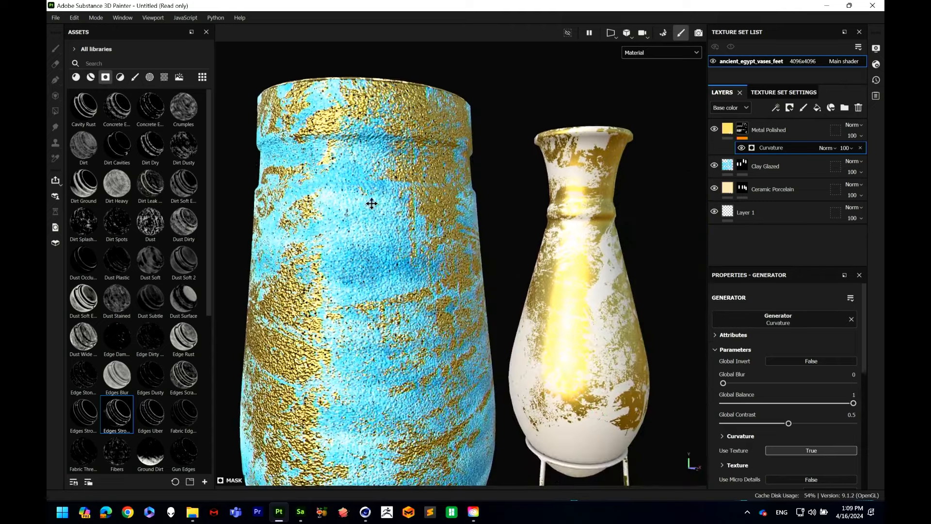
middle_click_drag(475, 228, 439, 215, "alt")
left_click_drag(439, 215, 365, 235, "alt")
scroll(471, 150, "down", 2)
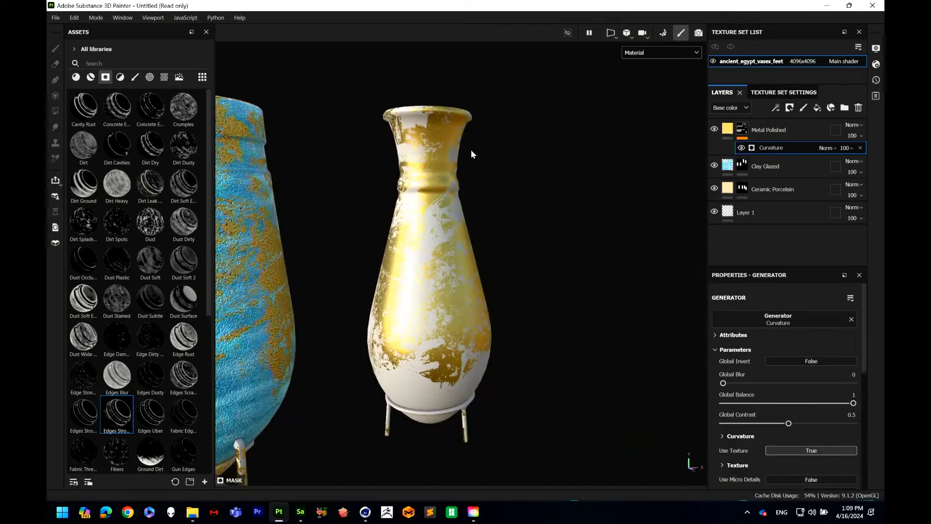
middle_click_drag(403, 228, 454, 212, "alt")
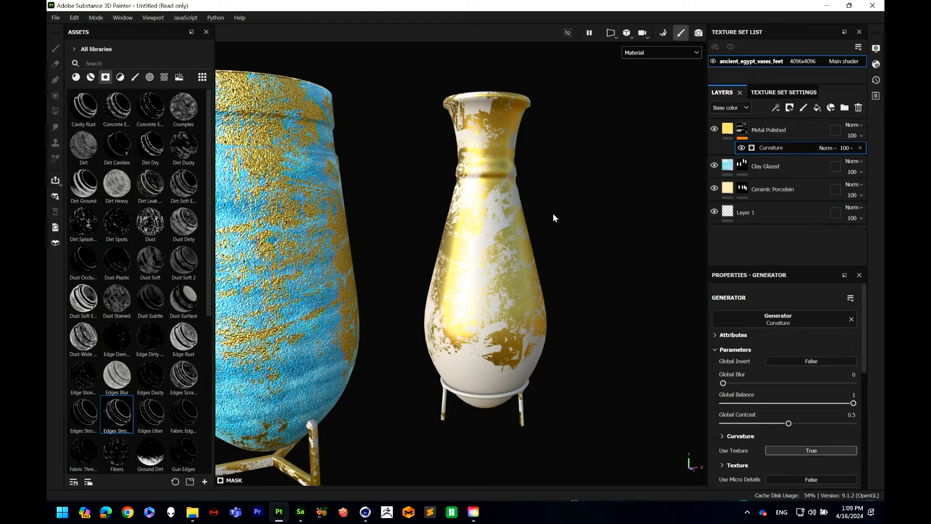
middle_click_drag(346, 240, 400, 235, "alt")
scroll(401, 234, "down", 3)
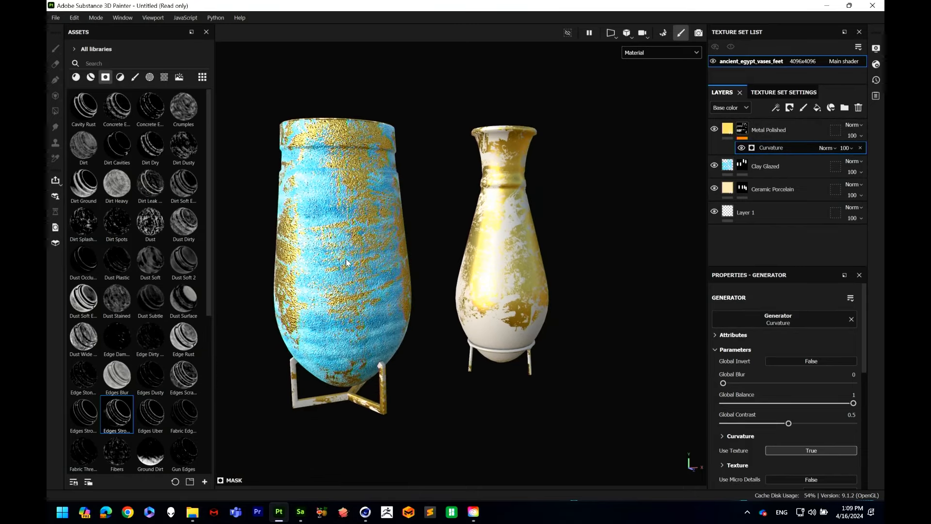
key("ctrl")
key("ctrl+z")
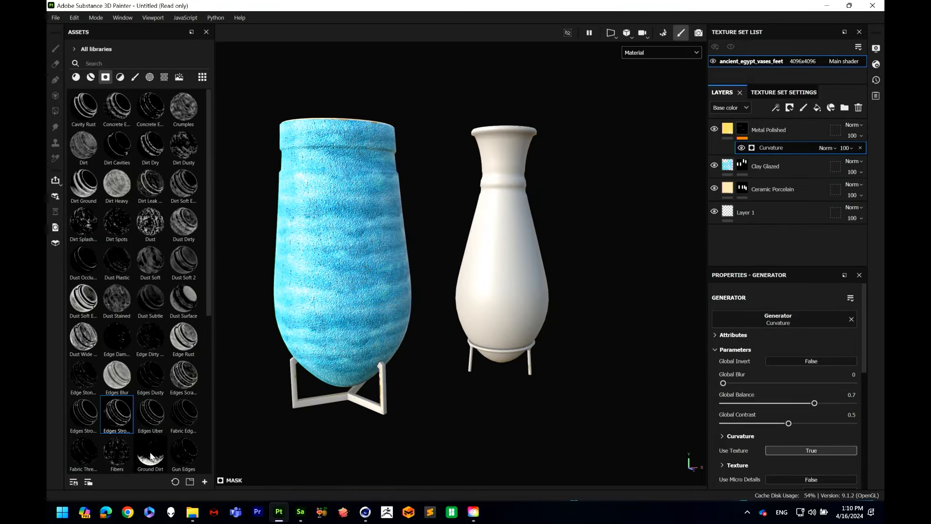
Step: Apply the Ground Dirt smart mask to the Metal Polished layer and preview further smart masks such as Rust Ground
mouse_move(151, 456)
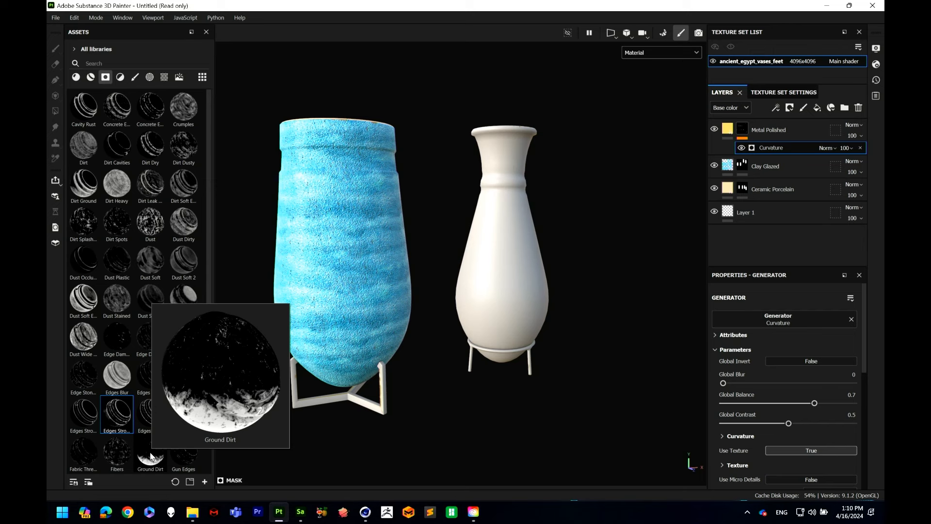
left_click_drag(150, 456, 743, 131)
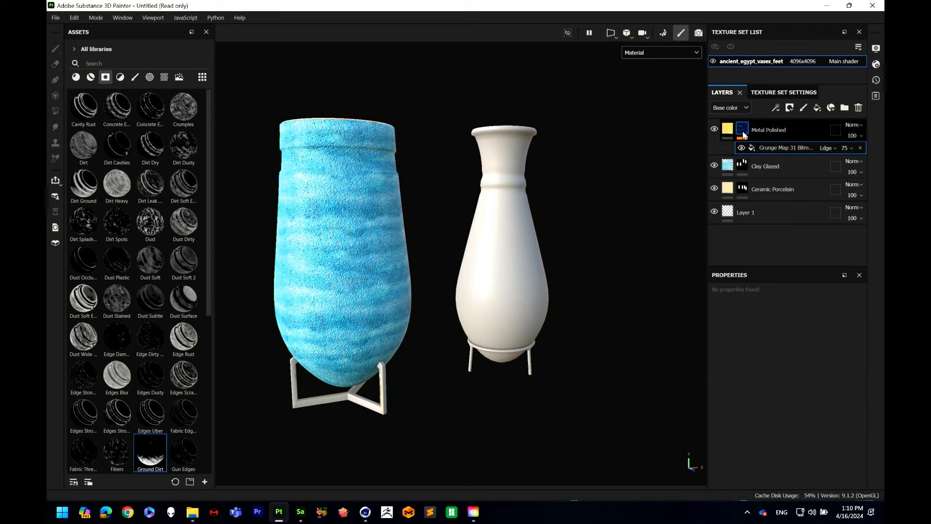
left_click_drag(329, 339, 319, 319, "alt")
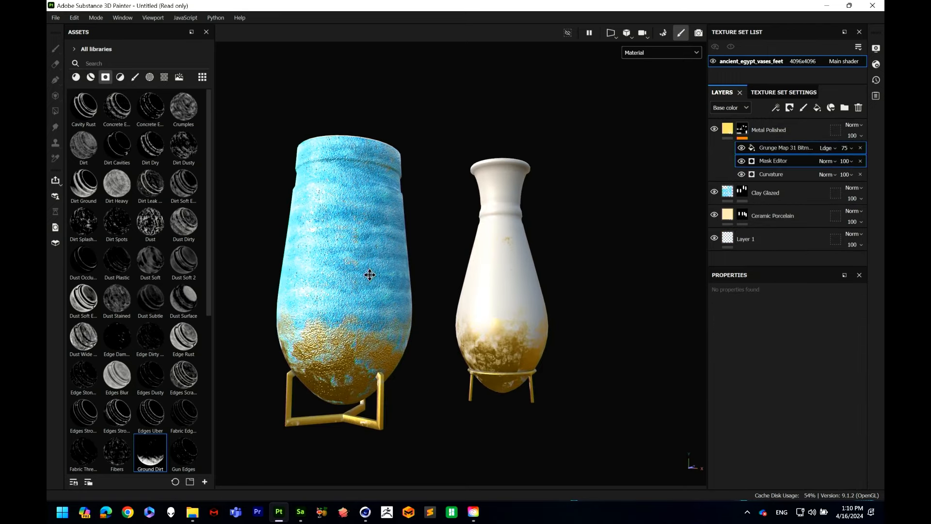
right_click_drag(369, 275, 523, 480, "alt")
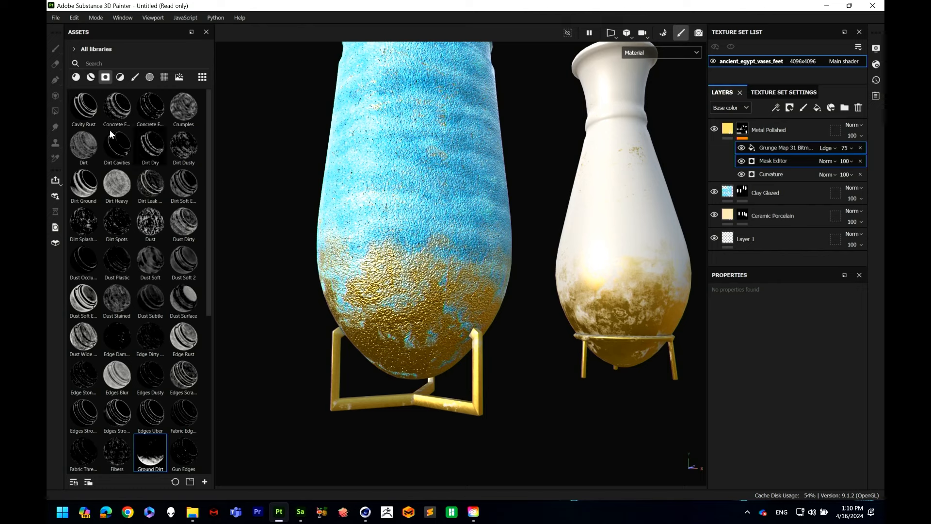
scroll(152, 295, "down", 5)
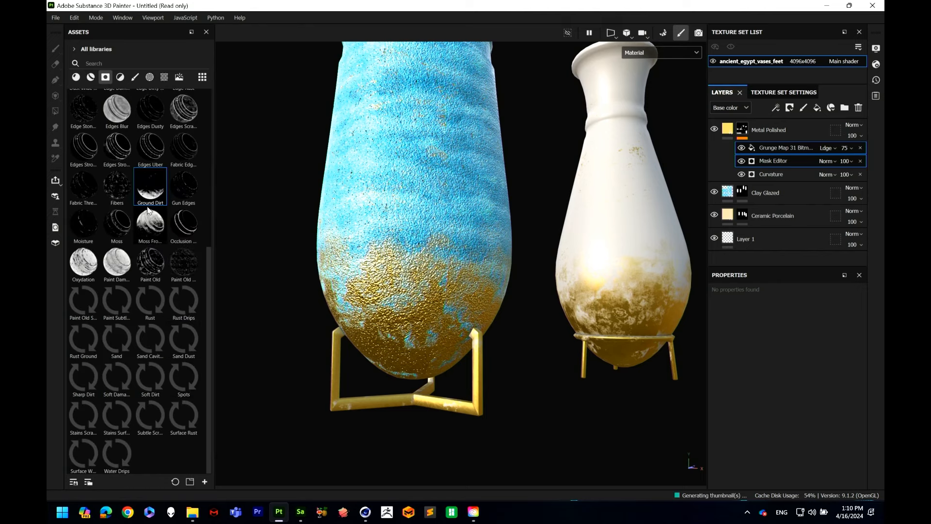
mouse_move(160, 194)
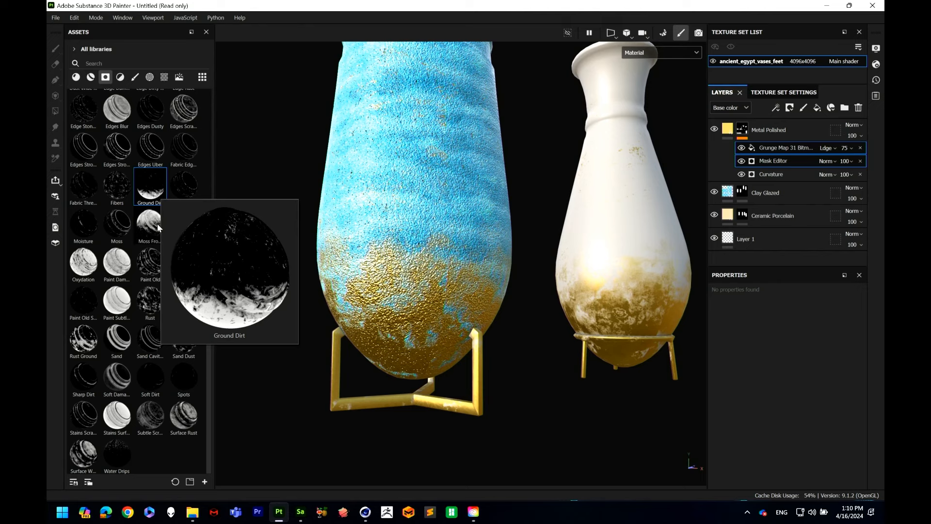
mouse_move(86, 334)
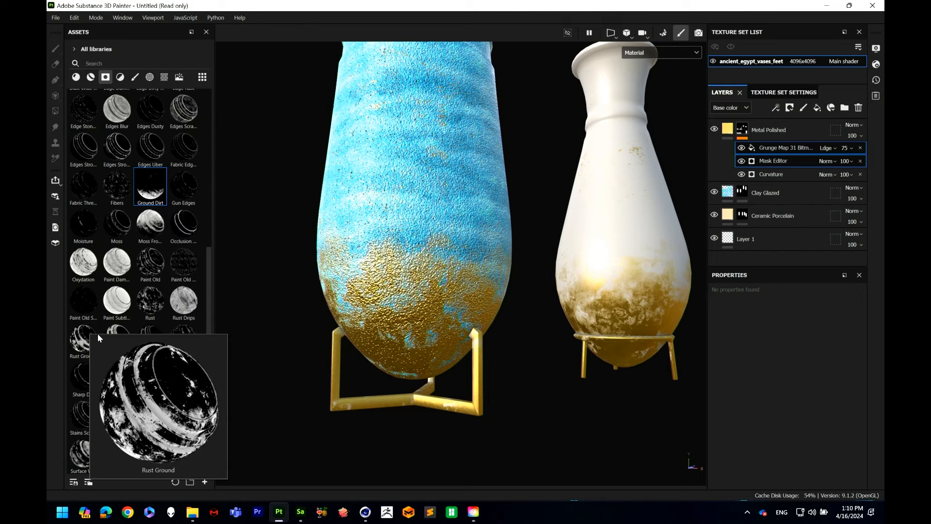
Step: Set the Global Balance of the Metal Polished layer's Mask Editor generator to 0.93 and inspect the gold bases of both vases
left_click(786, 158)
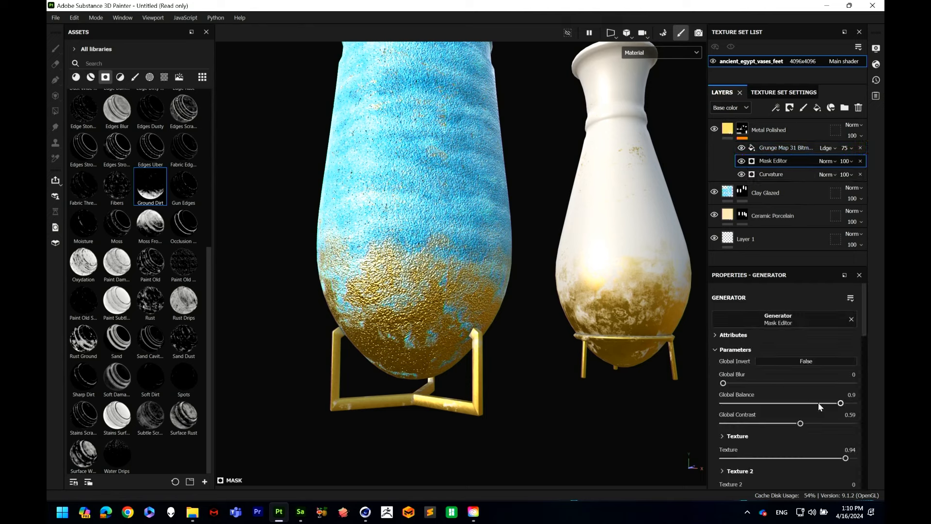
mouse_move(835, 404)
left_mouse_down()
mouse_move(789, 404)
mouse_move(853, 410)
mouse_move(844, 407)
left_mouse_up()
middle_click_drag(438, 250, 432, 340, "alt")
right_click_drag(432, 340, 427, 276, "alt")
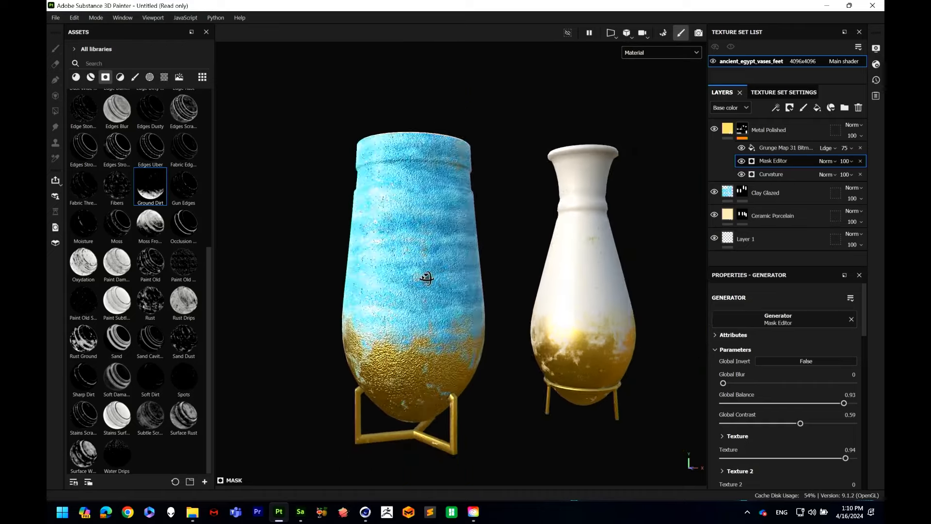
mouse_move(427, 277)
left_mouse_down("alt")
mouse_move(354, 290)
mouse_move(415, 308)
mouse_move(606, 273)
mouse_move(418, 286)
left_mouse_up("alt")
middle_click_drag(625, 288, 505, 319, "alt")
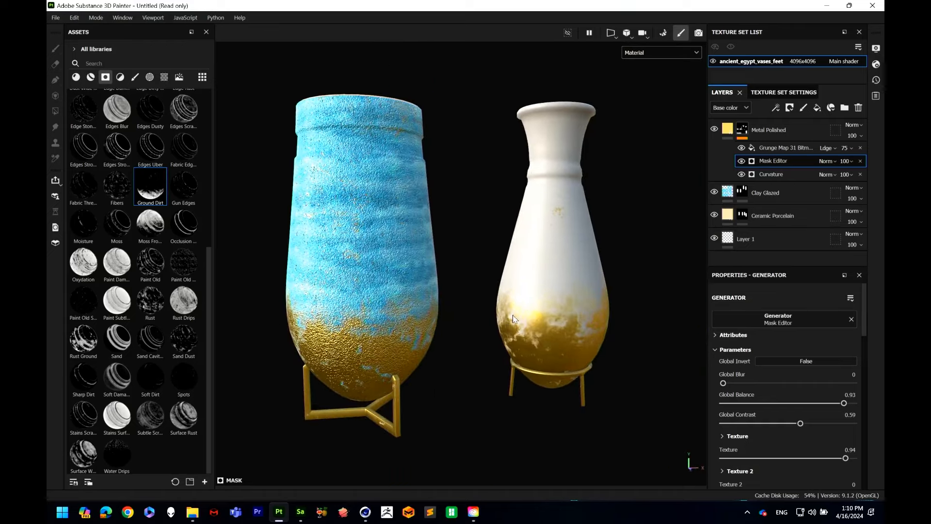
middle_click_drag(559, 301, 505, 292, "alt")
scroll(505, 293, "up", 2)
scroll(532, 252, "up", 2)
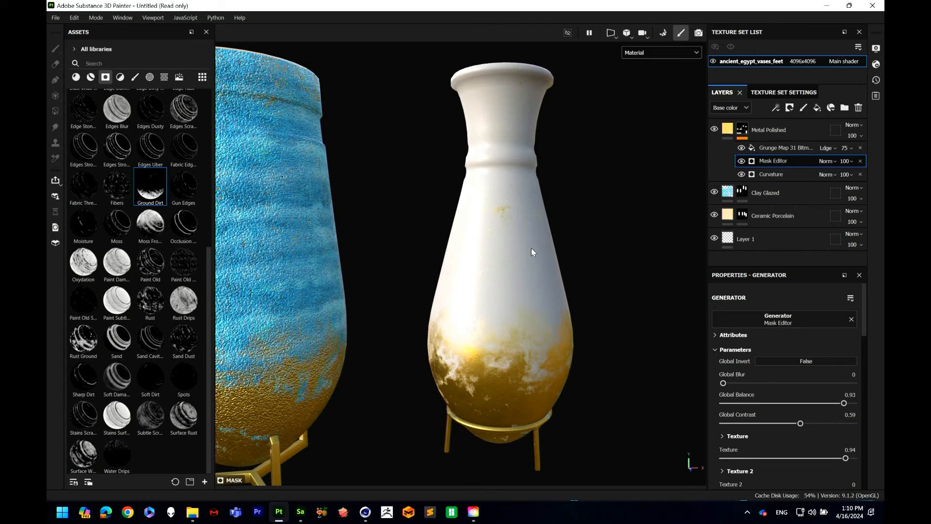
left_click_drag(460, 343, 439, 357, "alt")
Step: Duplicate the Ceramic Porcelain layer and replace the copy's mask with a black mask
left_click(768, 214)
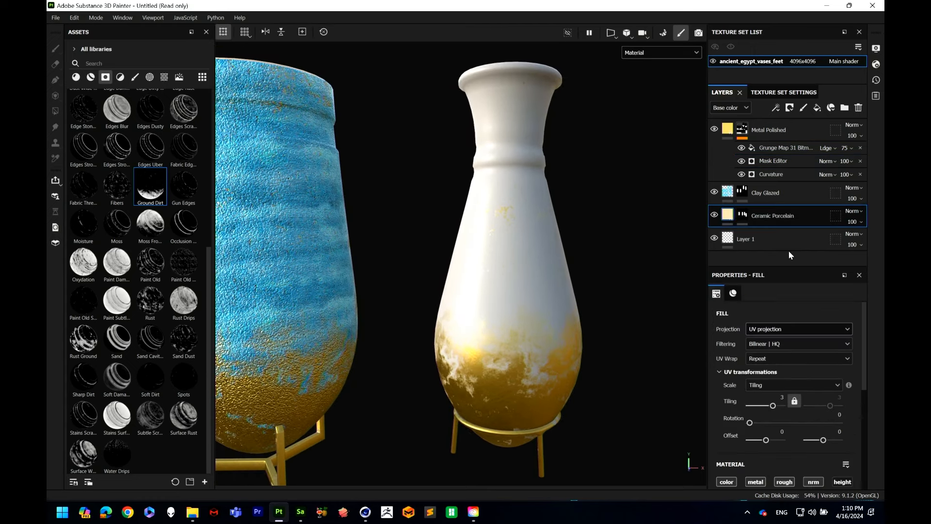
key("ctrl+d")
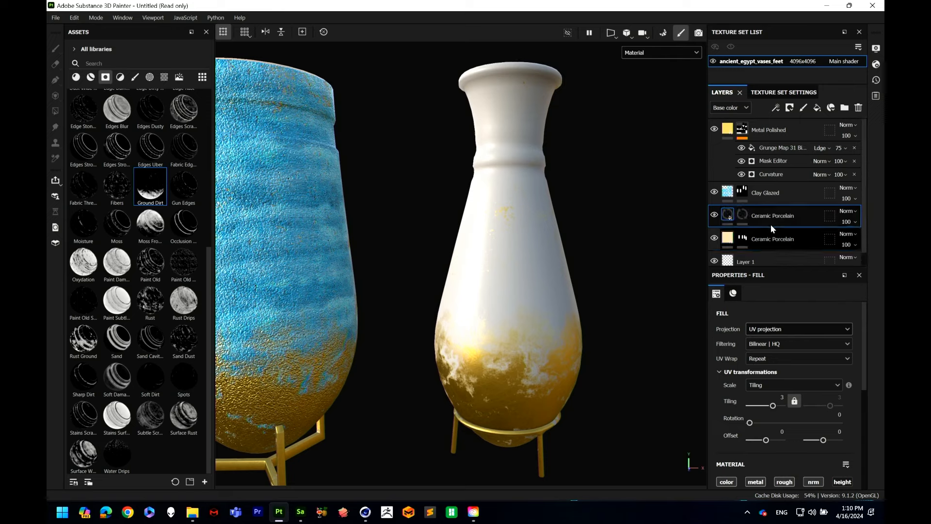
left_click(745, 218)
right_click(744, 218)
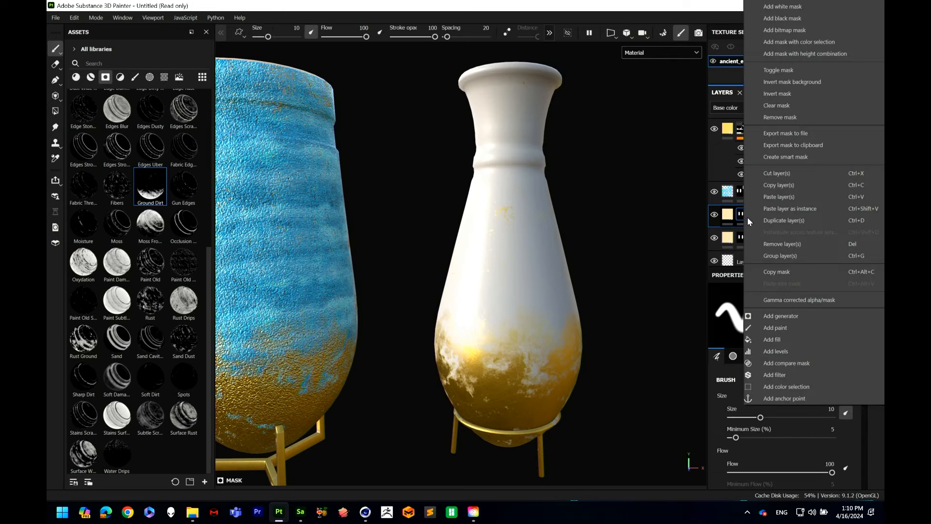
left_click(790, 116)
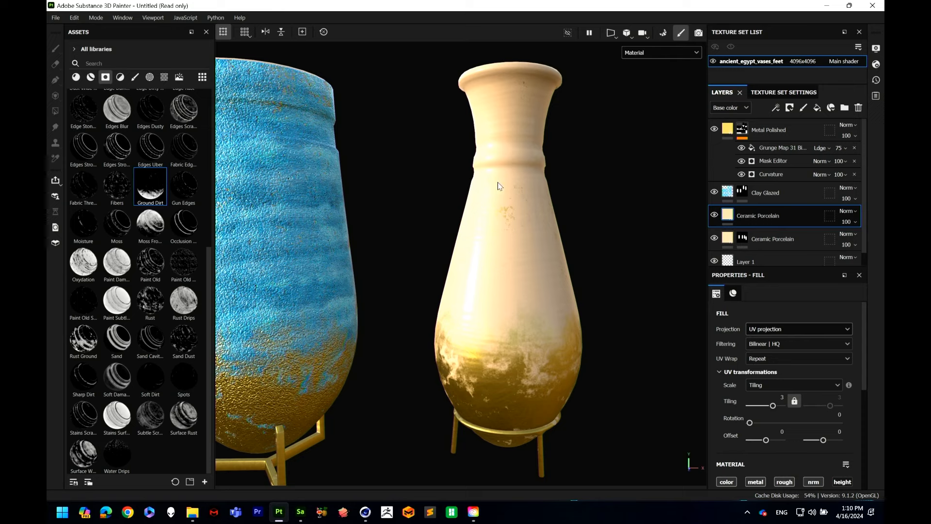
right_click(796, 220)
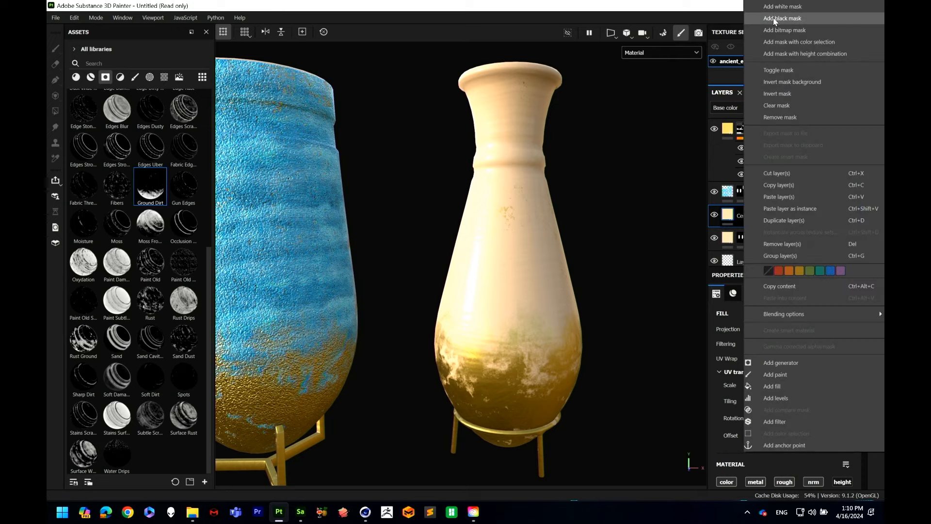
left_click(775, 20)
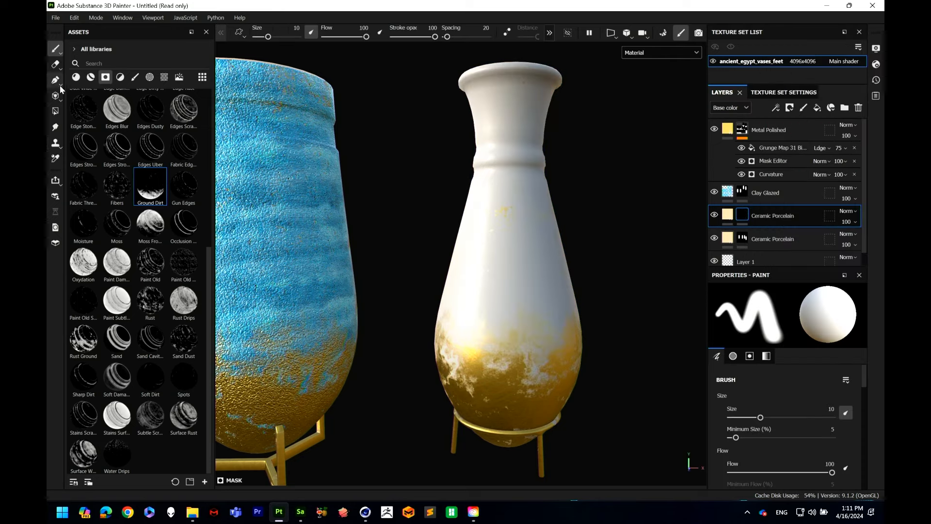
Step: Reveal the duplicated Ceramic Porcelain on the slender vase's body by filling its mask with Polygon Fill in UV chunk mode
left_click(56, 111)
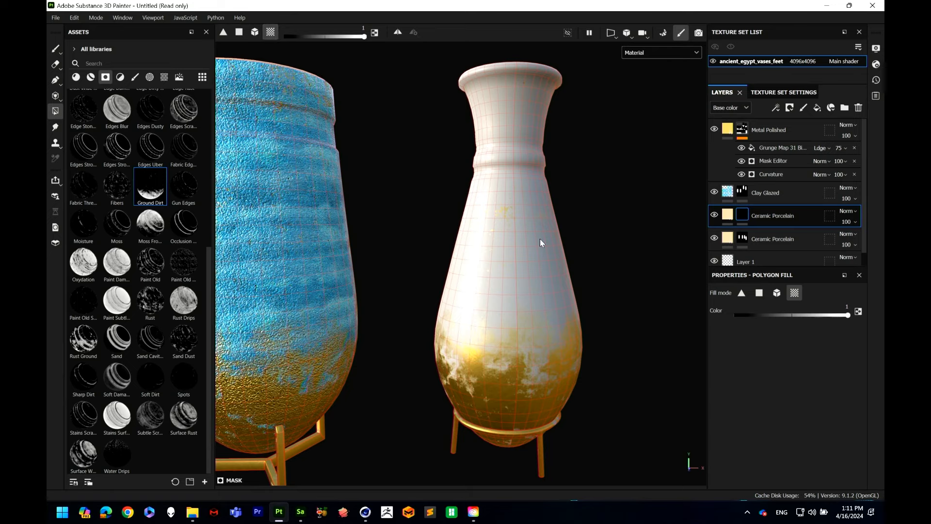
left_click_drag(491, 241, 547, 212, "alt")
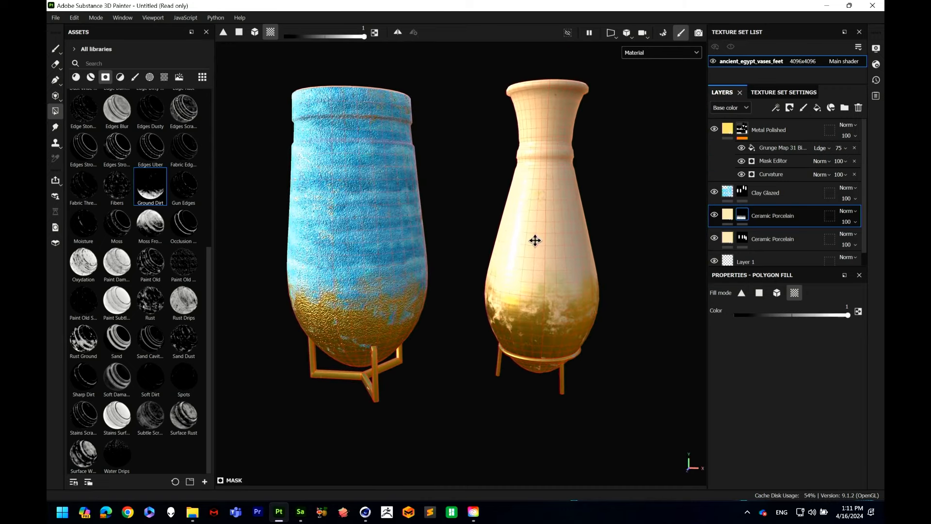
left_click(732, 219)
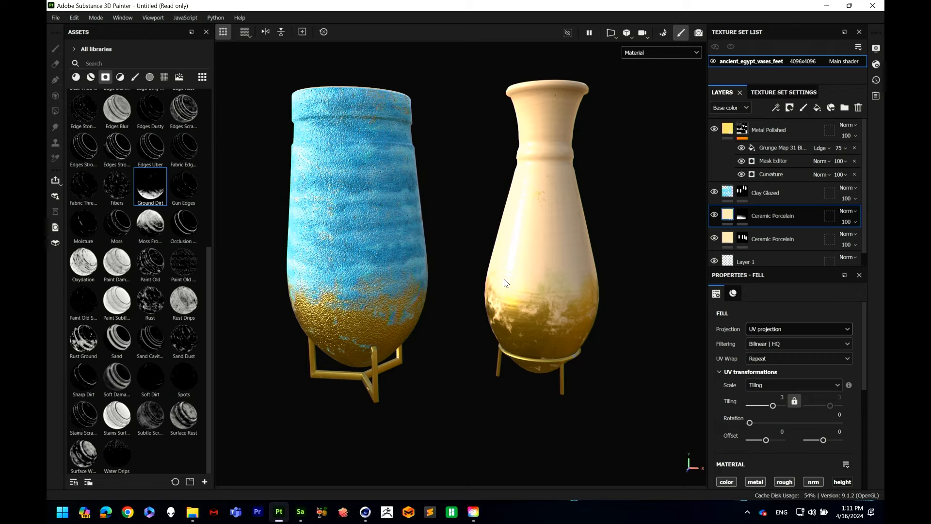
middle_click_drag(504, 284, 439, 319, "alt")
right_click_drag(439, 319, 517, 210, "alt")
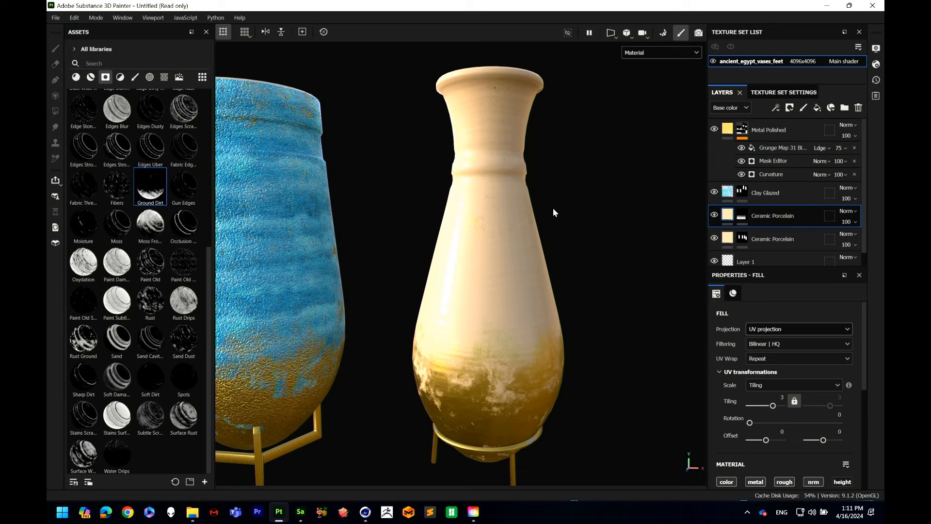
Step: Add a new paint layer above Metal Polished and choose the first Cracks brush for it
left_click(770, 130)
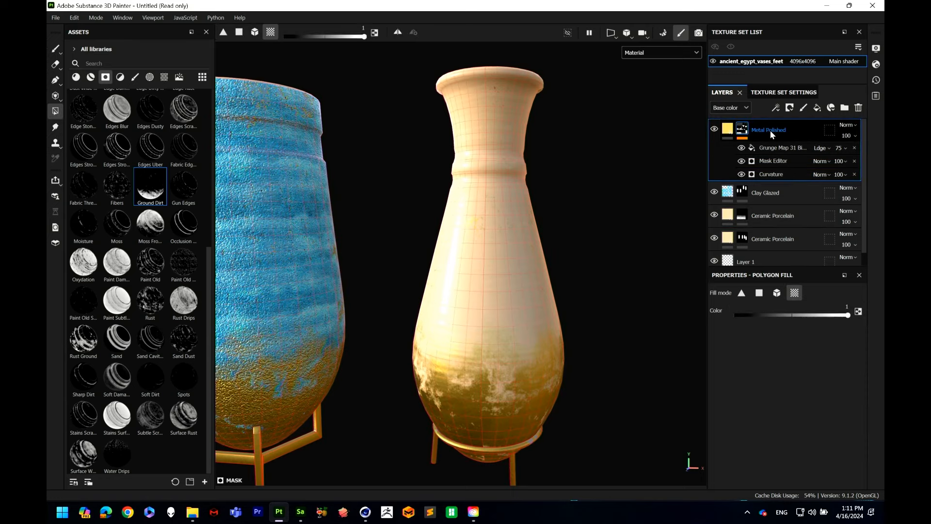
left_click(803, 108)
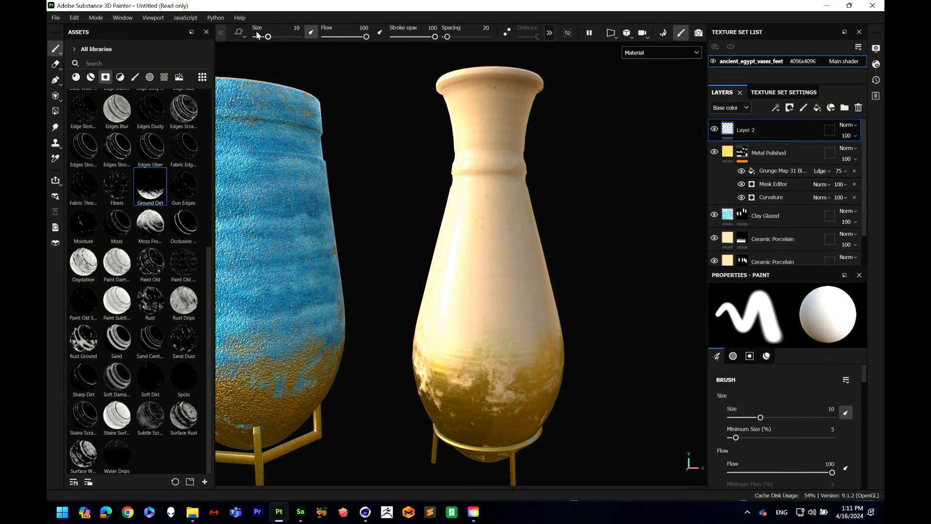
left_click(135, 76)
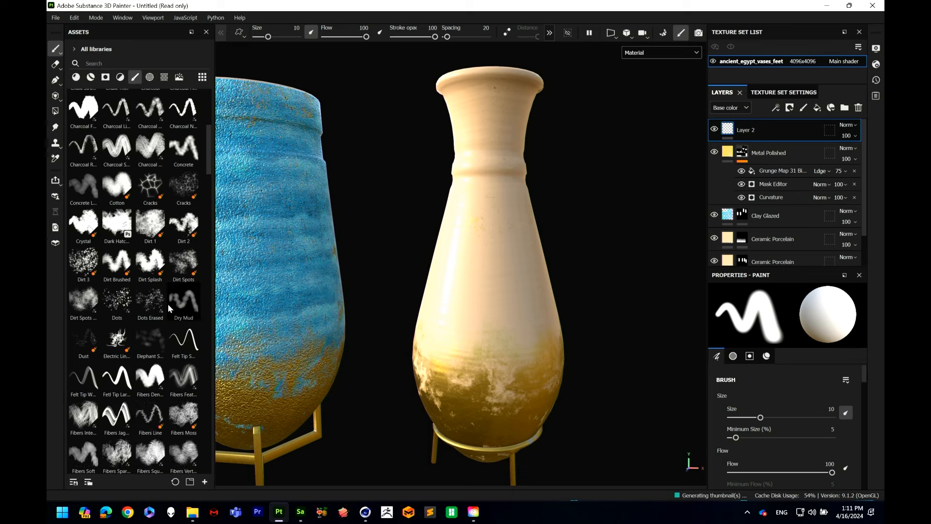
left_click(154, 184)
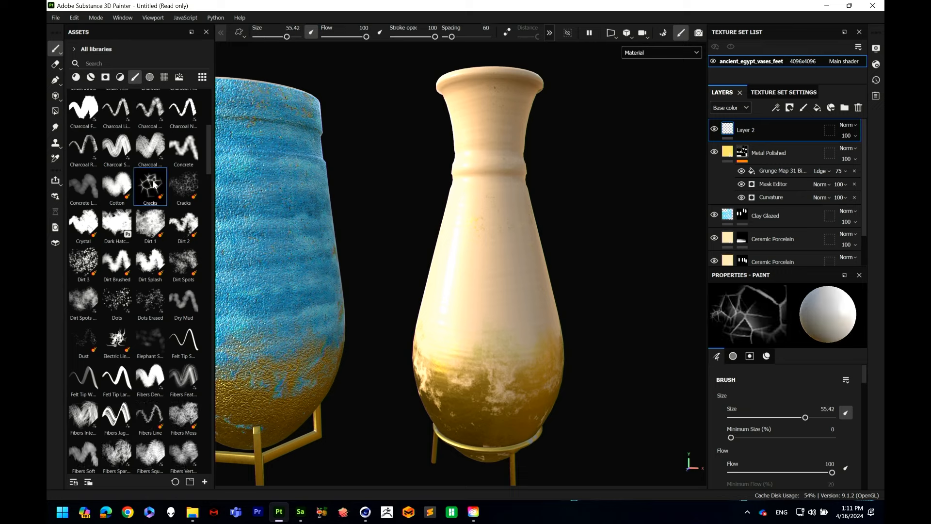
Step: Set the shader's displacement scale to 0.02 and its tessellation subdivision count to 6
scroll(789, 457, "down", 10)
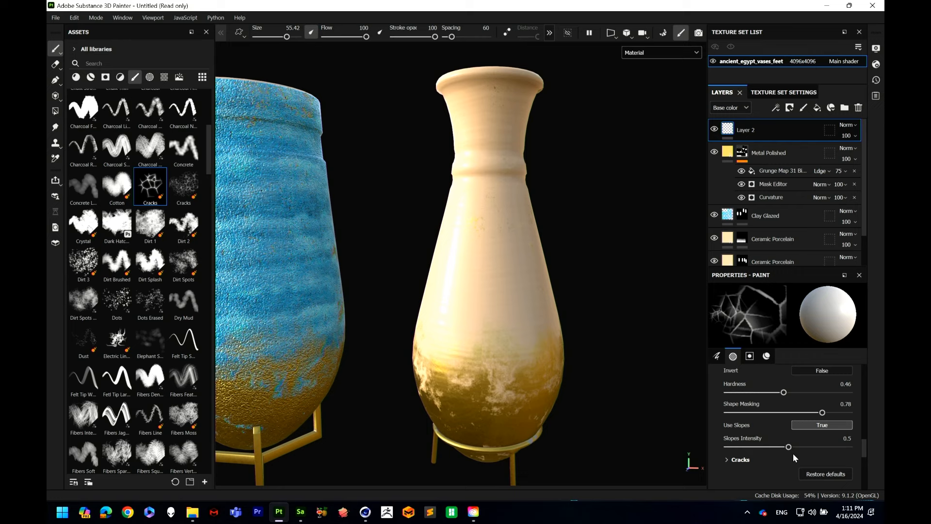
scroll(808, 455, "down", 5)
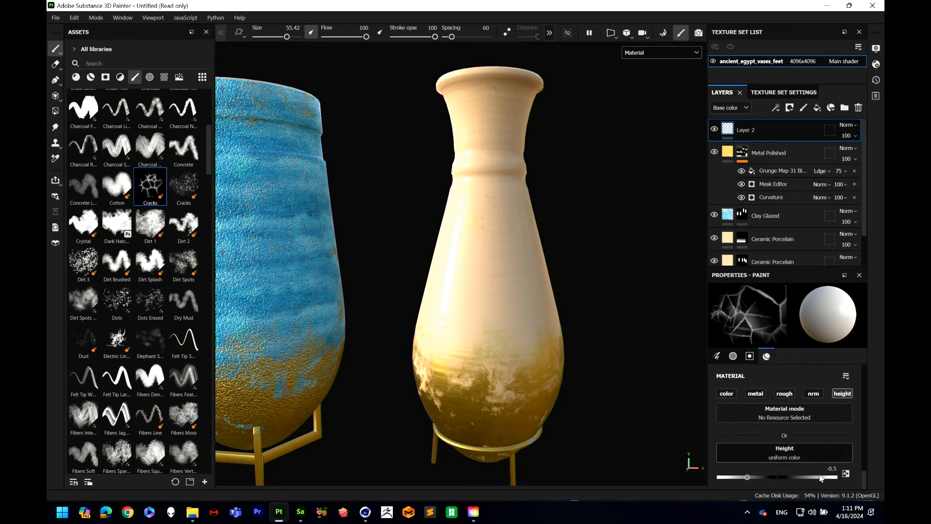
left_click(876, 64)
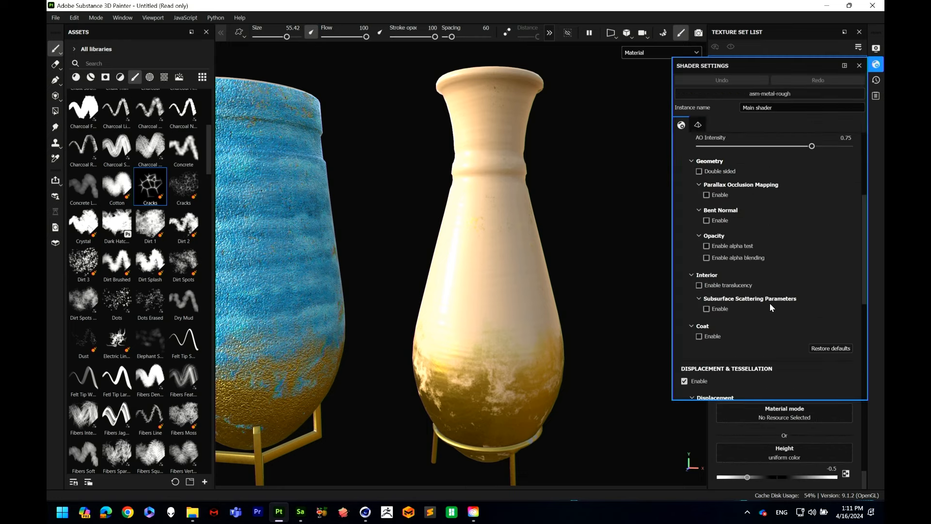
scroll(770, 304, "down", 5)
left_click(779, 253)
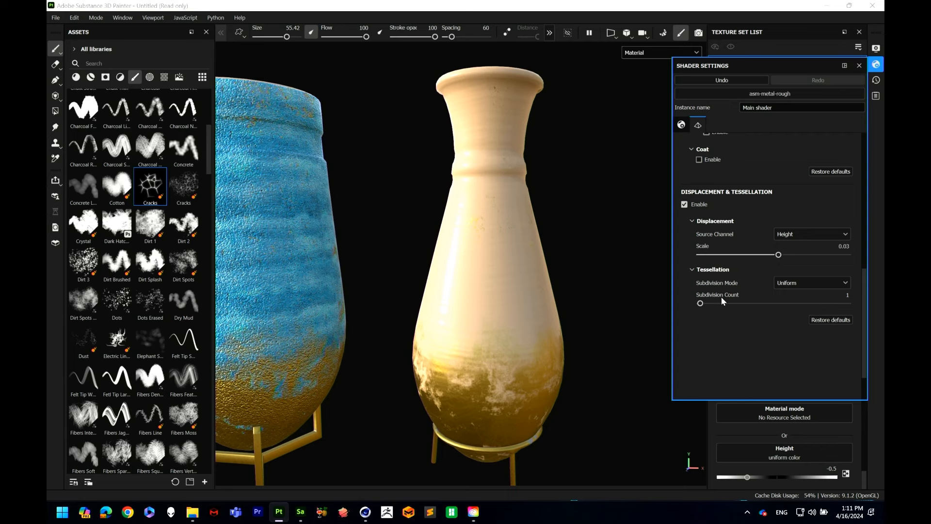
left_click_drag(710, 303, 714, 303)
type("6")
key("Return")
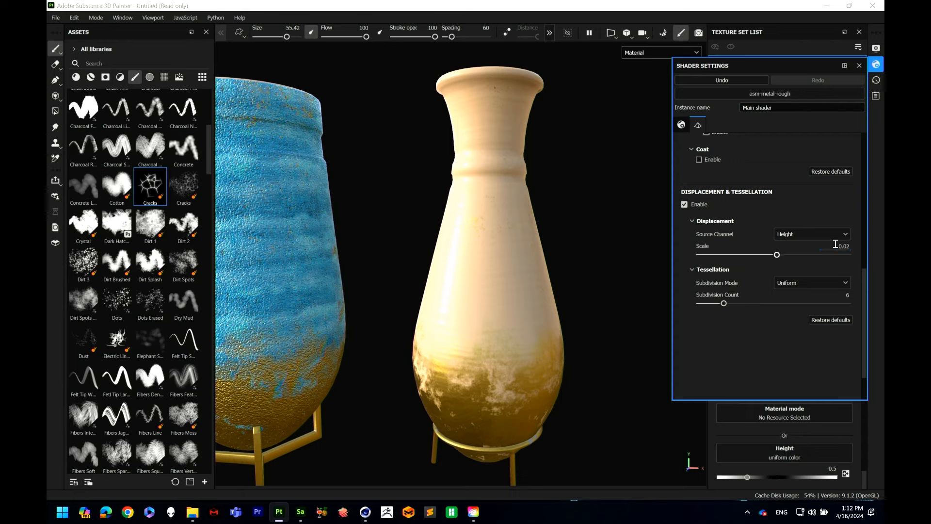
left_click(876, 64)
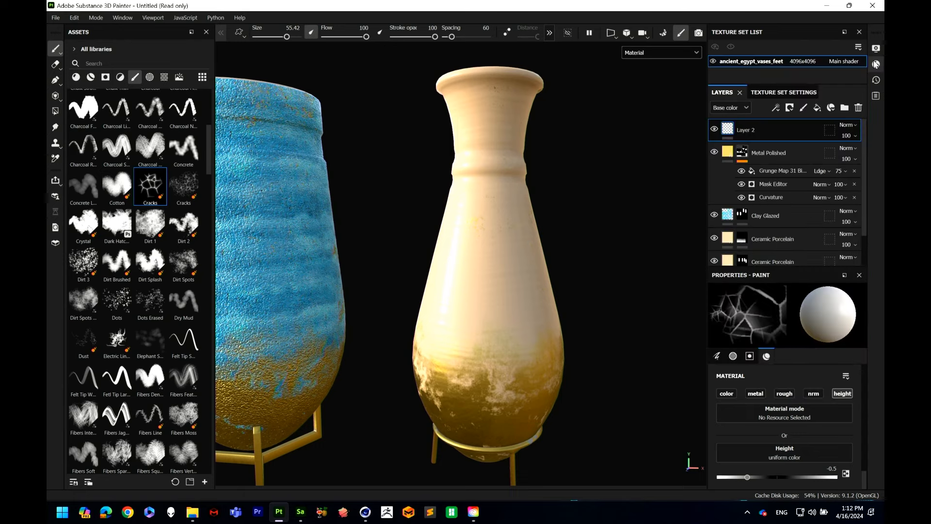
Step: Paint cracks over the slender vase's neck, rim and body with the Cracks brush
left_click(495, 213)
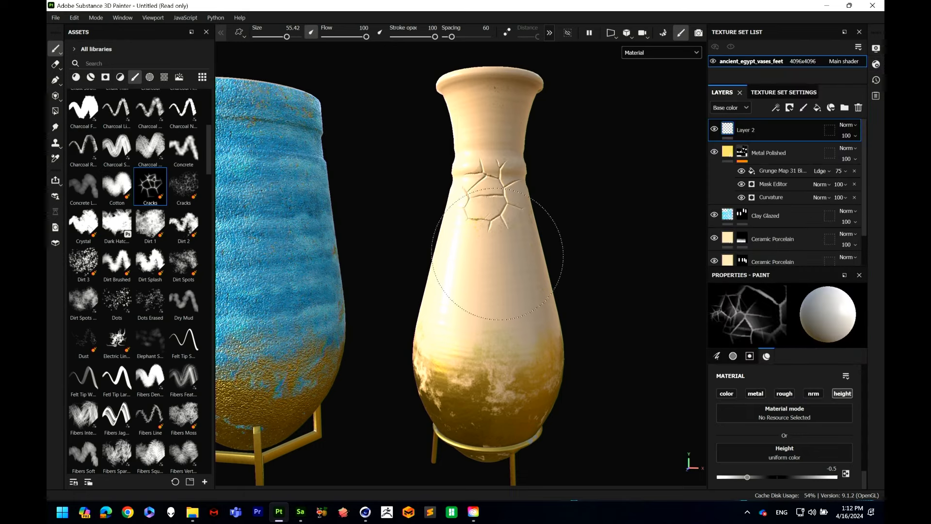
mouse_move(449, 381)
left_mouse_down()
mouse_move(551, 229)
mouse_move(531, 213)
mouse_move(389, 247)
mouse_move(500, 264)
left_mouse_up()
right_click_drag(500, 281, 547, 281, "alt")
scroll(547, 281, "down", 8)
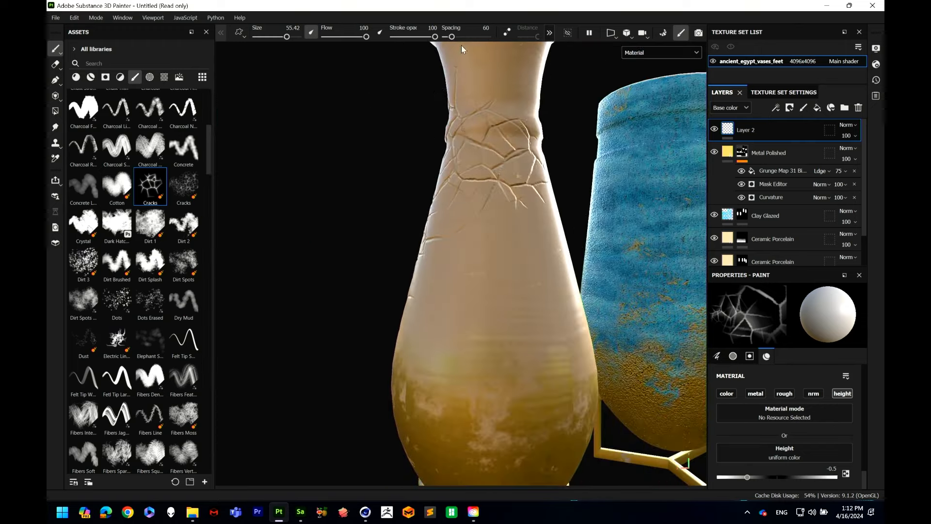
mouse_move(495, 138)
left_mouse_down()
mouse_move(436, 104)
mouse_move(432, 87)
left_mouse_up()
mouse_move(405, 291)
left_mouse_down("alt")
mouse_move(437, 198)
mouse_move(364, 187)
mouse_move(447, 188)
mouse_move(434, 217)
mouse_move(474, 208)
mouse_move(509, 281)
mouse_move(574, 235)
left_mouse_up("alt")
scroll(414, 272, "up", 3)
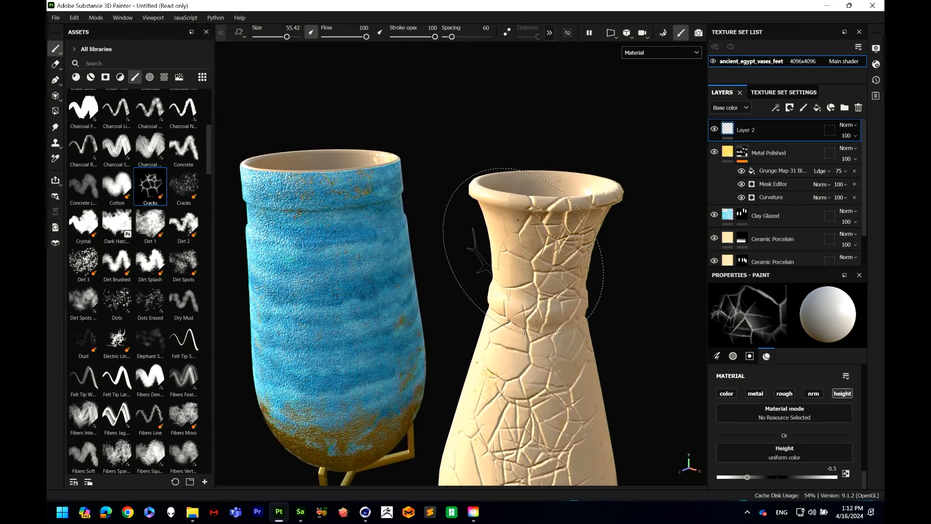
Step: Add a white mask to the cracks paint layer, Layer 2
left_click(789, 107)
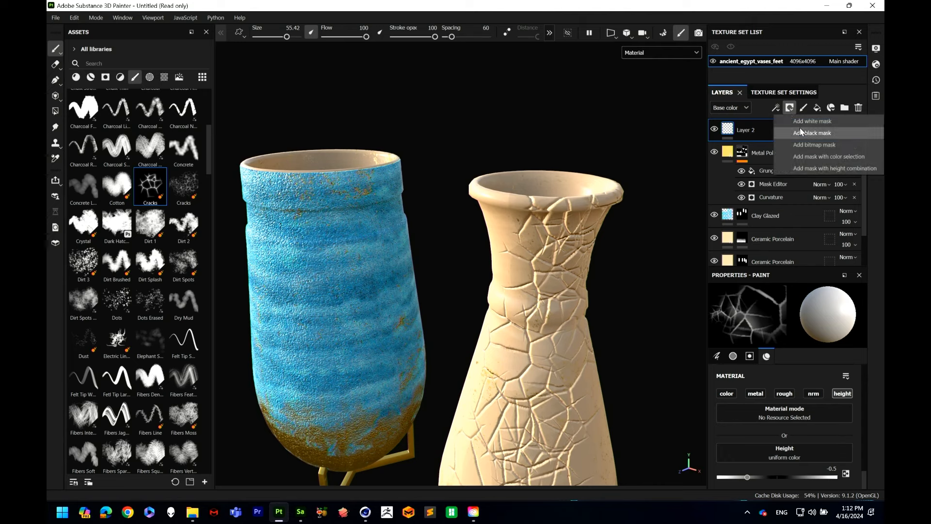
left_click(799, 127)
key("4")
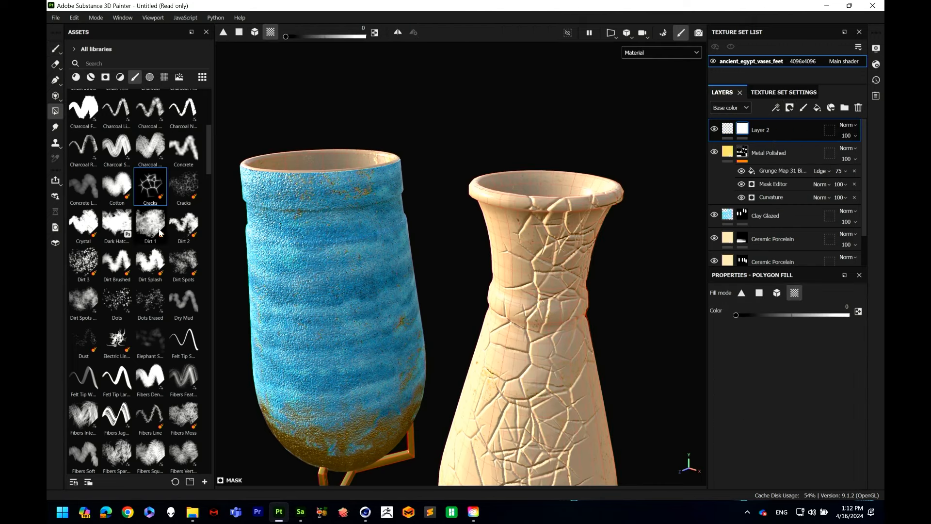
Step: Prepare a Basic Soft brush for the mask with 52 stroke opacity and a grayscale value of 0
scroll(166, 214, "up", 5)
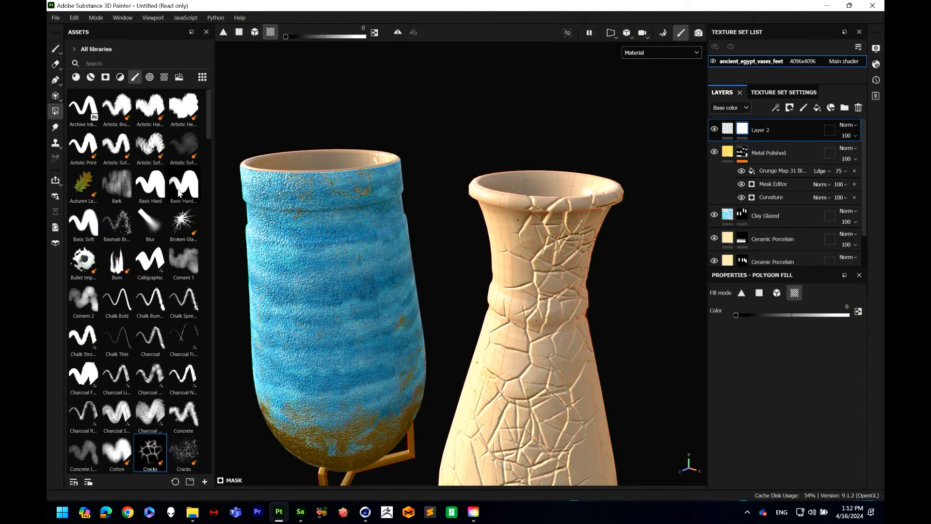
left_click(95, 236)
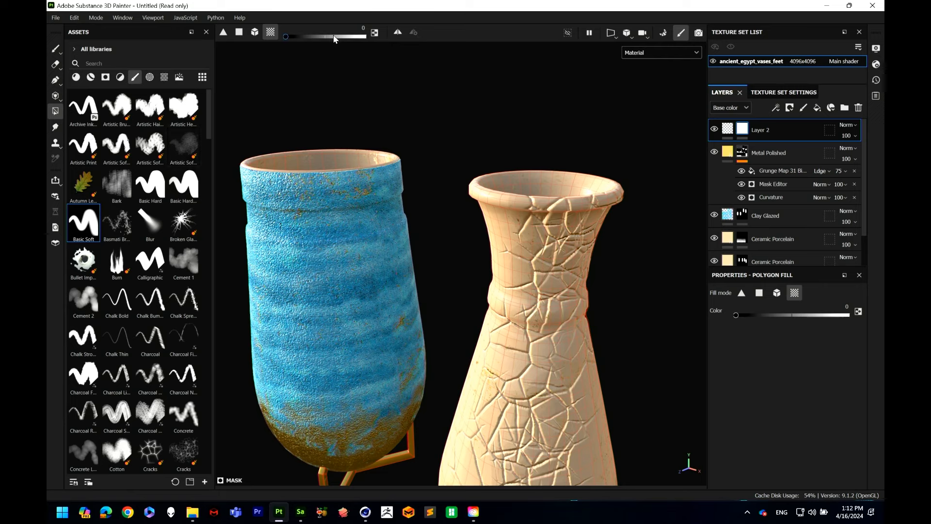
left_click(55, 48)
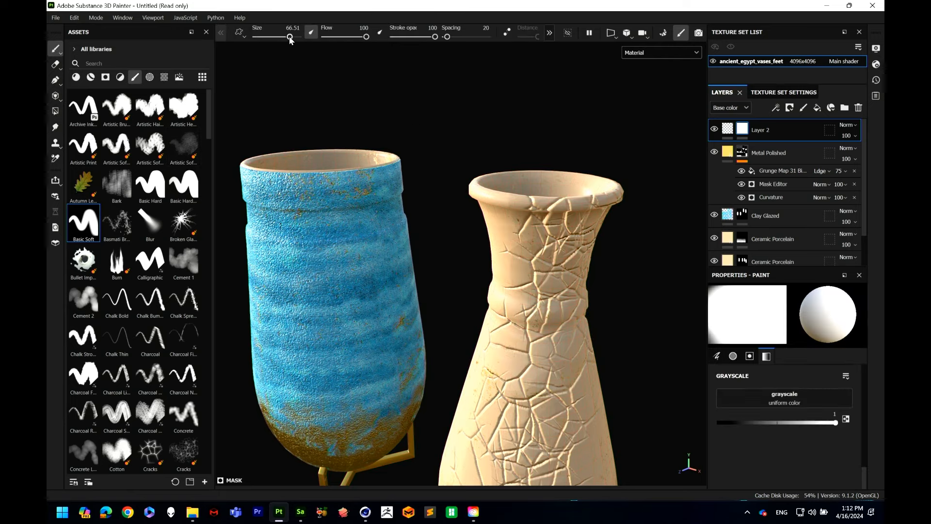
left_click(415, 37)
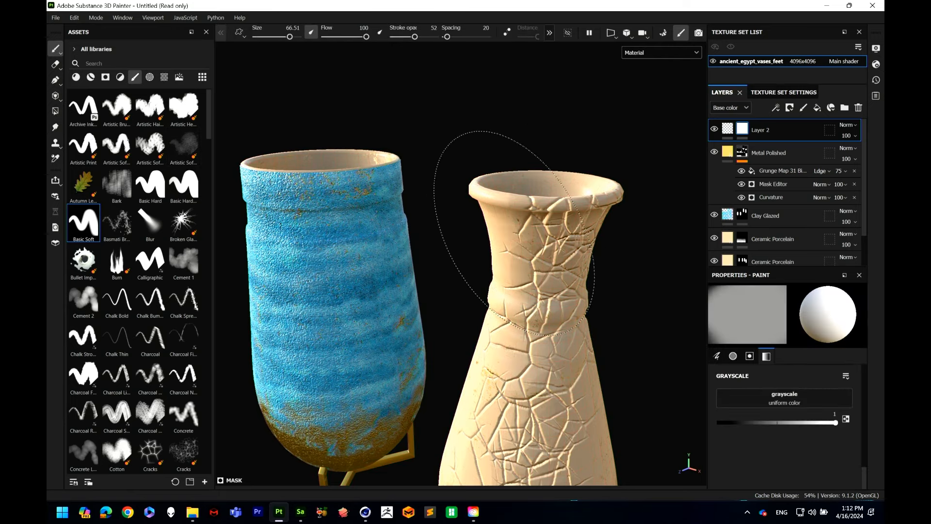
left_click(849, 421)
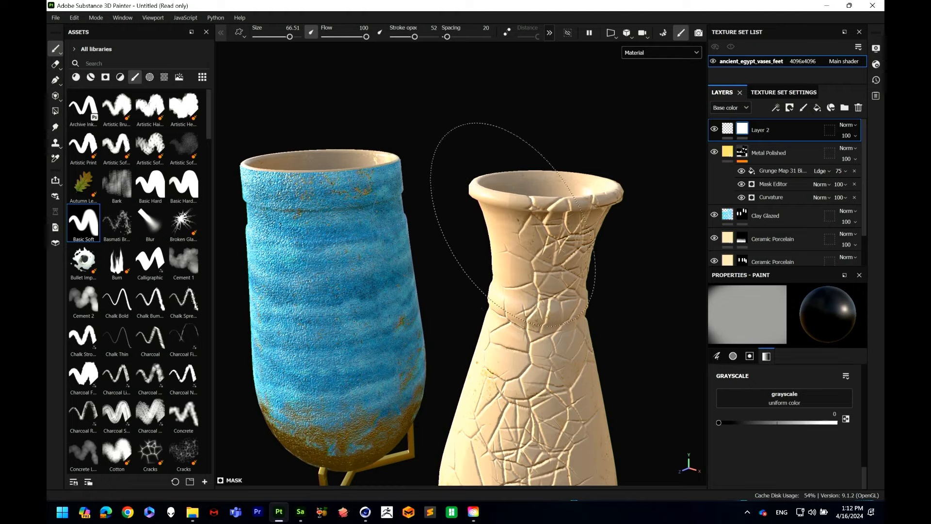
Step: Paint black on Layer 2's mask to soften the cracks on the slender vase, especially around its lower body
scroll(509, 257, "up", 3)
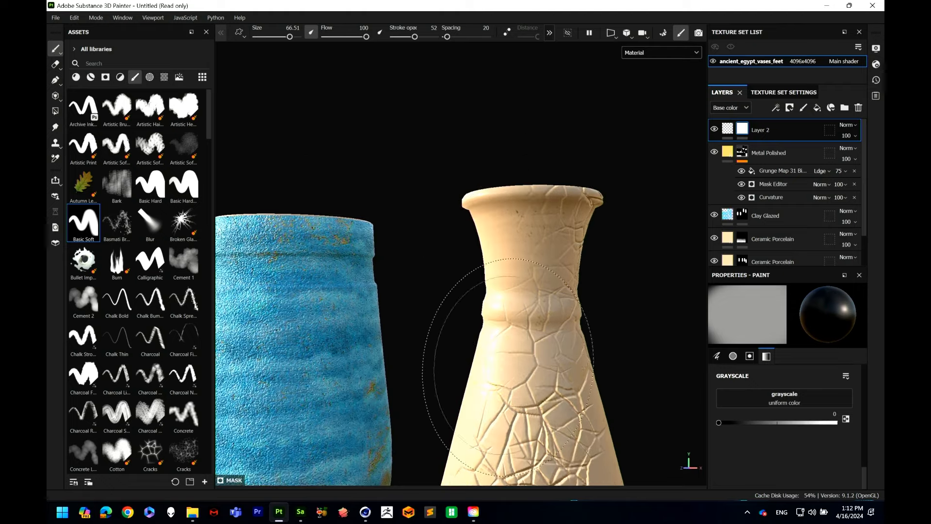
scroll(495, 315, "up", 2)
left_click_drag(520, 367, 501, 349, "alt")
mouse_move(561, 312)
left_mouse_down("alt")
mouse_move(551, 187)
mouse_move(511, 333)
mouse_move(442, 114)
mouse_move(566, 288)
mouse_move(485, 270)
left_mouse_up("alt")
mouse_move(484, 270)
right_mouse_down("alt")
mouse_move(493, 364)
mouse_move(478, 383)
right_mouse_up("alt")
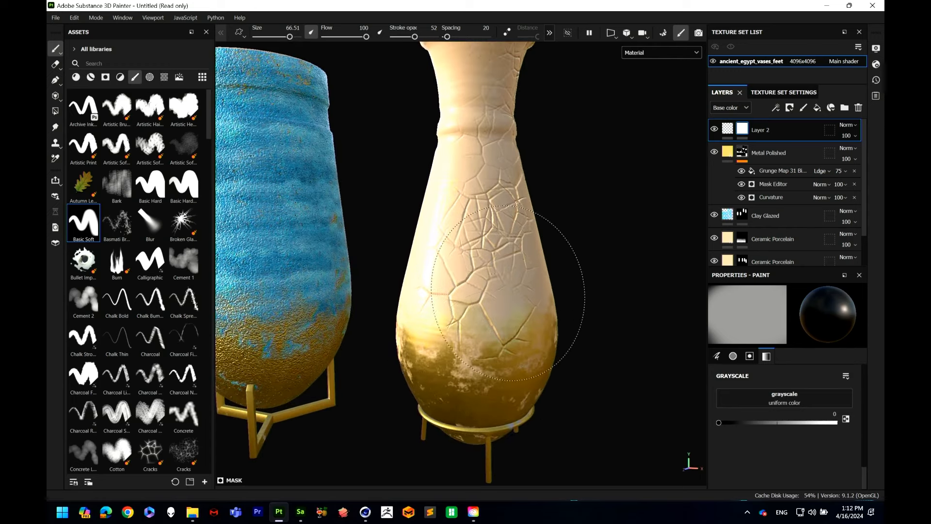
mouse_move(456, 298)
left_mouse_down()
mouse_move(448, 316)
mouse_move(461, 337)
left_mouse_up()
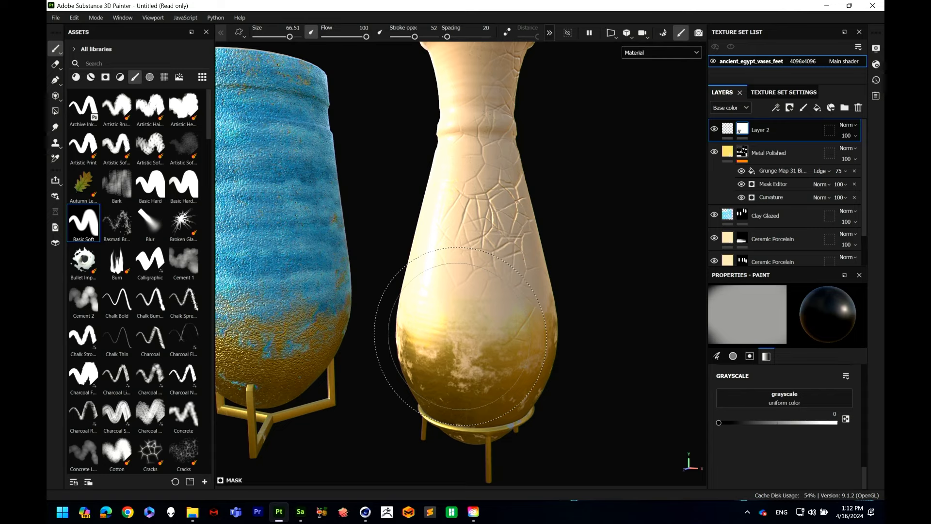
scroll(561, 364, "down", 5)
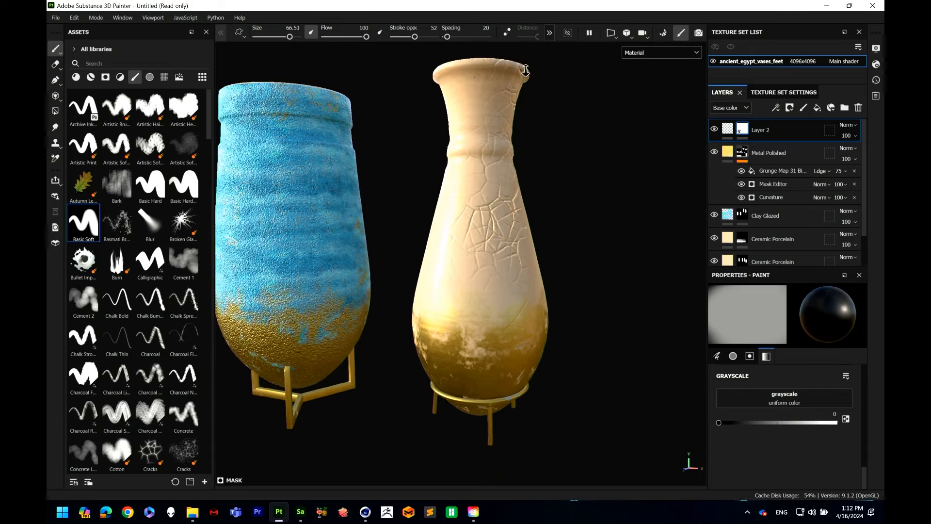
scroll(498, 196, "up", 5)
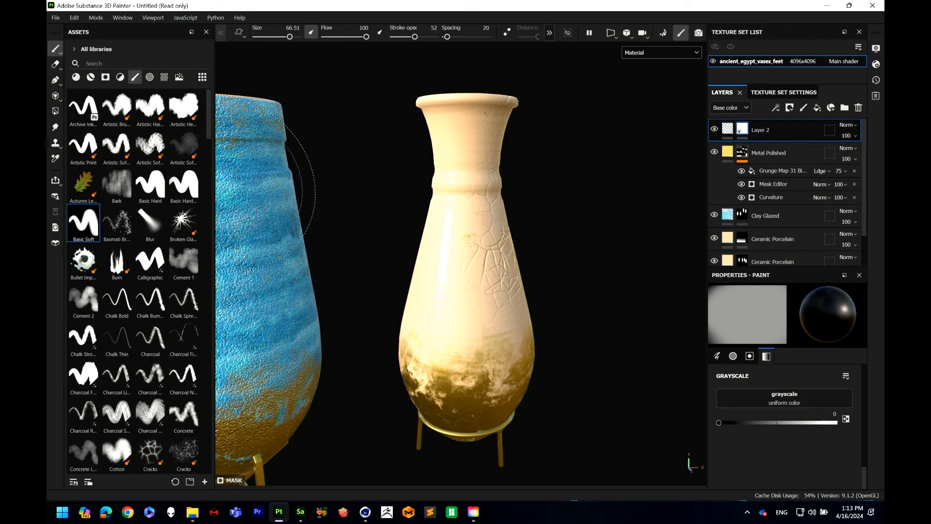
Step: Hide the cracks layer, Layer 2, and add a new paint layer above it
left_click(714, 129)
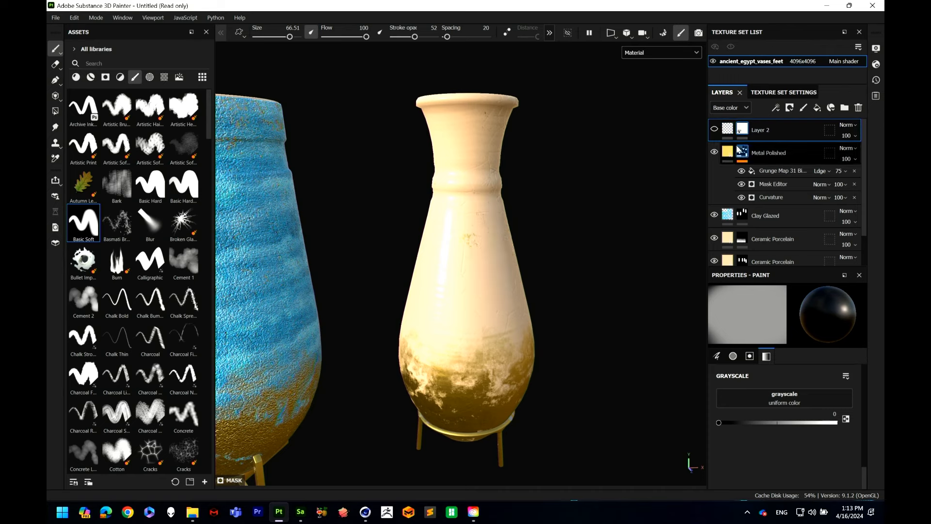
left_click(818, 108)
key("ctrl+z")
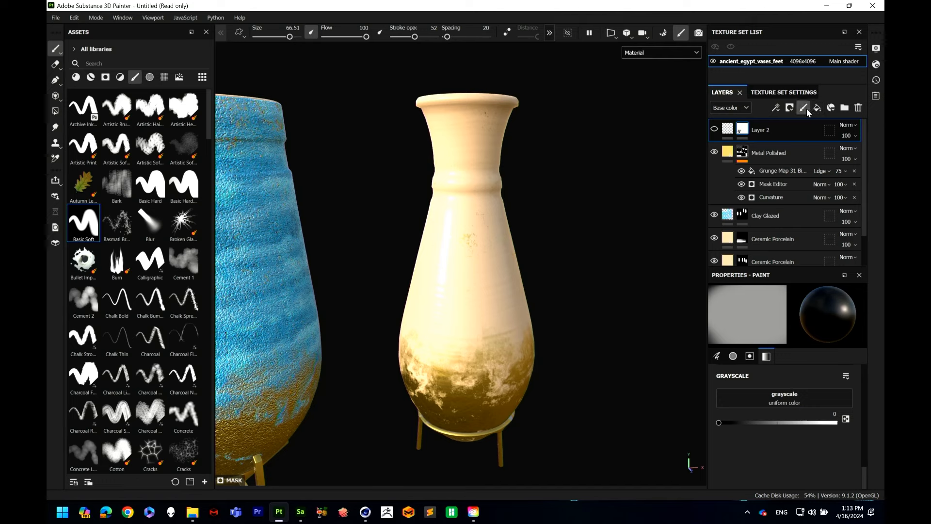
left_click(804, 108)
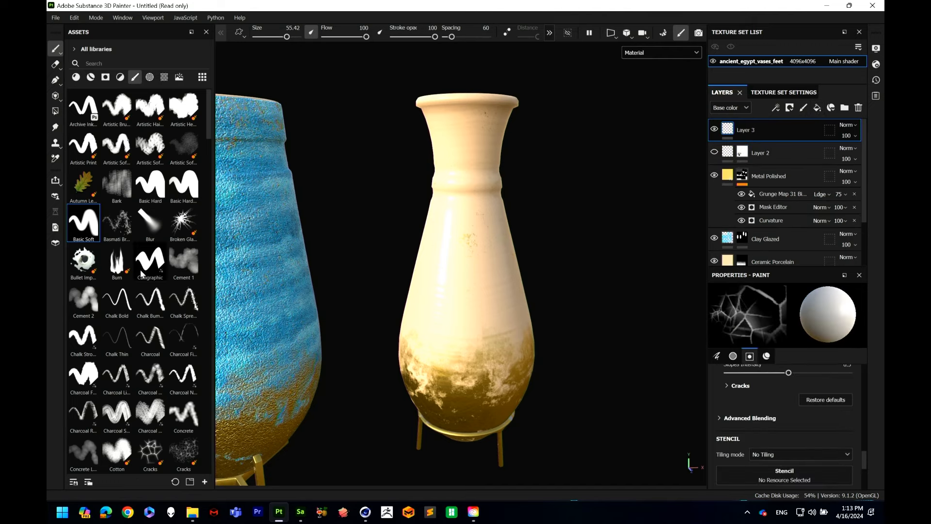
Step: Search the brushes for "part" and choose the Fracture particle brush
left_click(114, 64)
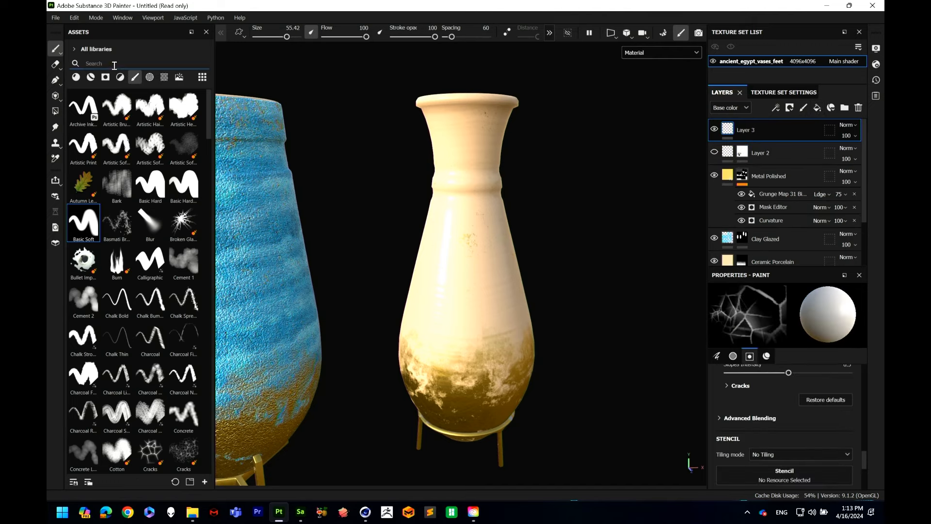
type("part")
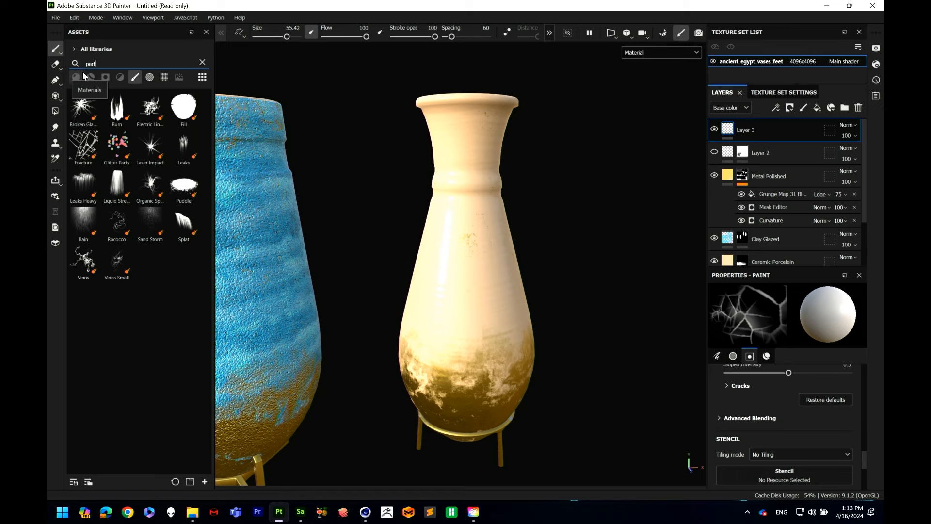
left_click(89, 151)
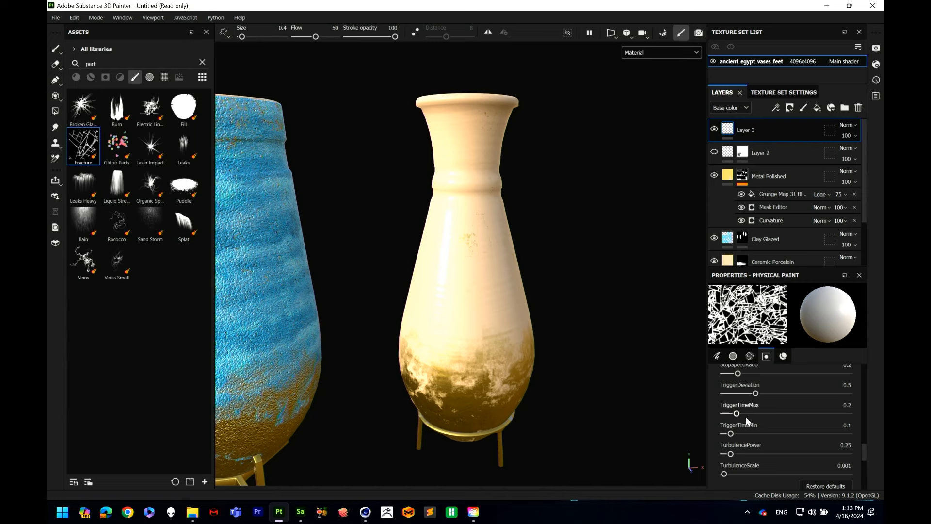
Step: Set the Fracture brush's height to -0.7224 and its size to 0.7
scroll(750, 422, "down", 5)
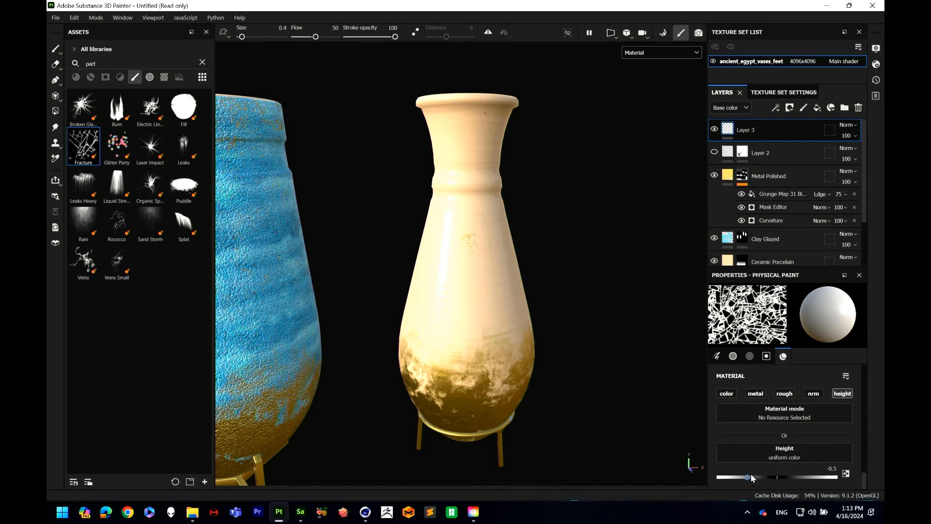
left_click_drag(742, 479, 735, 479)
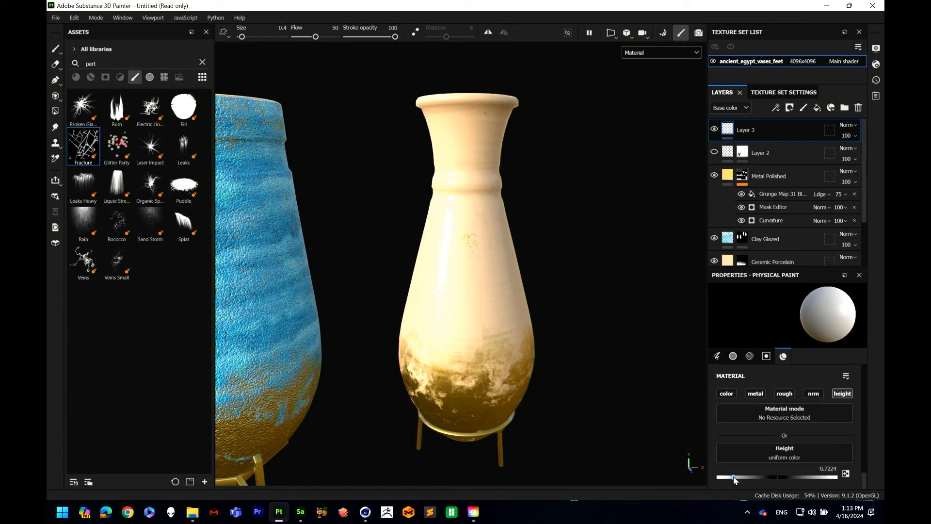
scroll(751, 468, "up", 5)
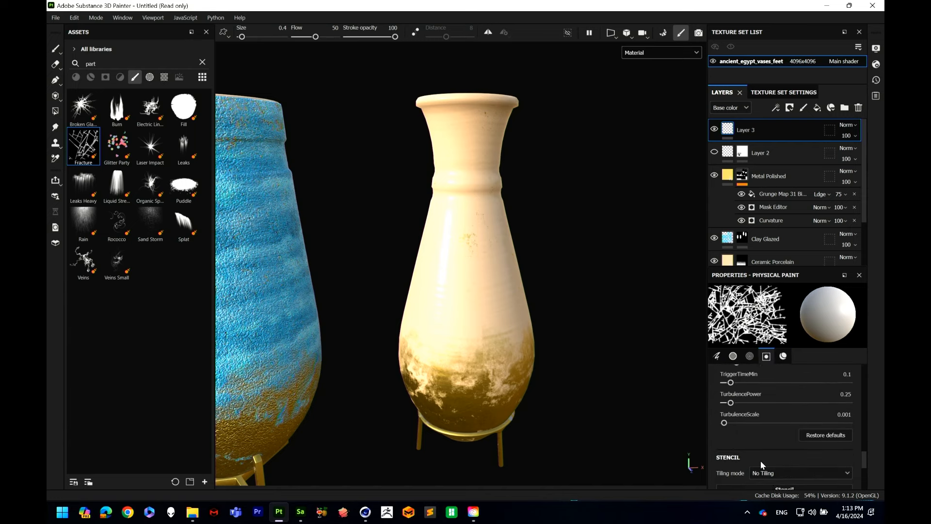
scroll(759, 458, "up", 10)
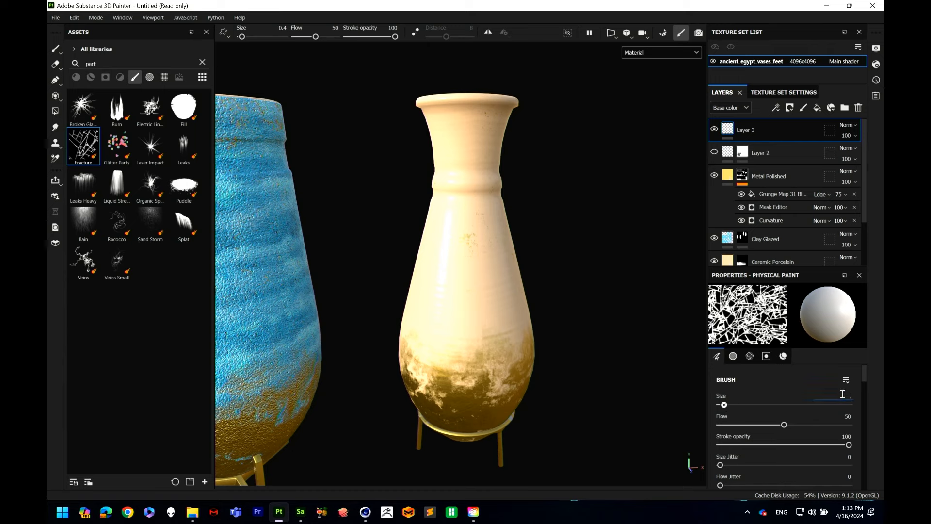
key("Return")
Step: Paint a long Fracture stroke down the slender vase from its neck to the lower body
left_click_drag(462, 270, 439, 237, "alt")
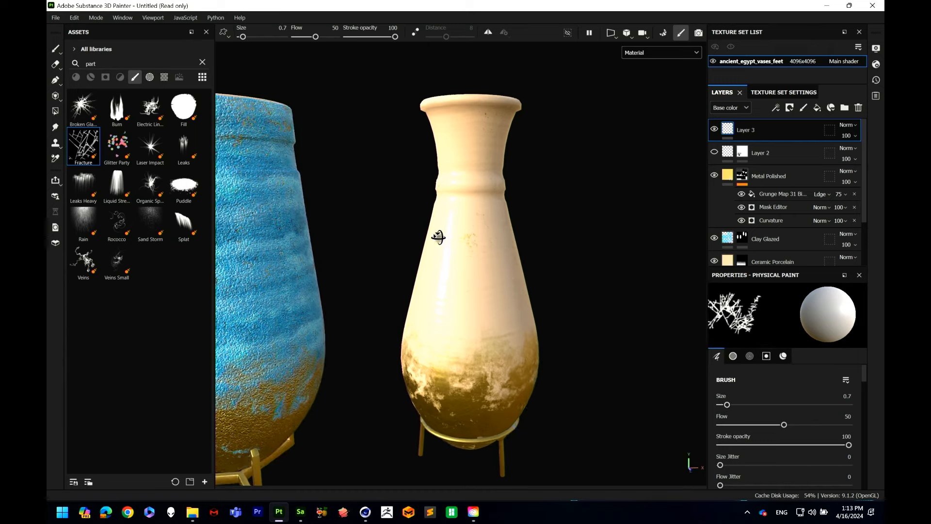
middle_click_drag(447, 222, 458, 241, "alt")
mouse_move(482, 144)
left_mouse_down()
mouse_move(496, 216)
mouse_move(493, 372)
left_mouse_up()
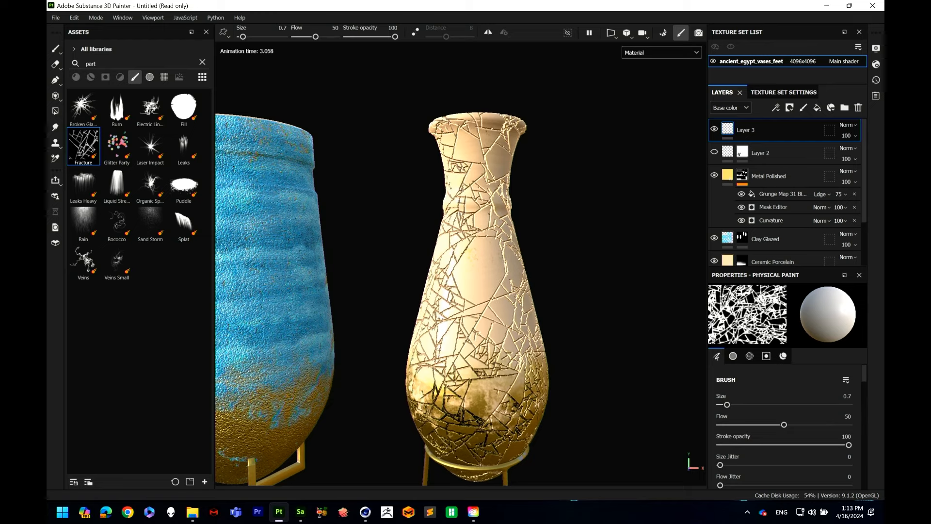
left_click_drag(468, 296, 366, 319, "alt")
mouse_move(524, 277)
left_mouse_down("alt")
mouse_move(496, 262)
mouse_move(711, 262)
mouse_move(533, 264)
left_mouse_up("alt")
Step: Set the Fracture brush's TriggerTimeMin to 0.31, TurbulencePower to 1.16 and ParticleLife to 1.38
scroll(752, 438, "down", 15)
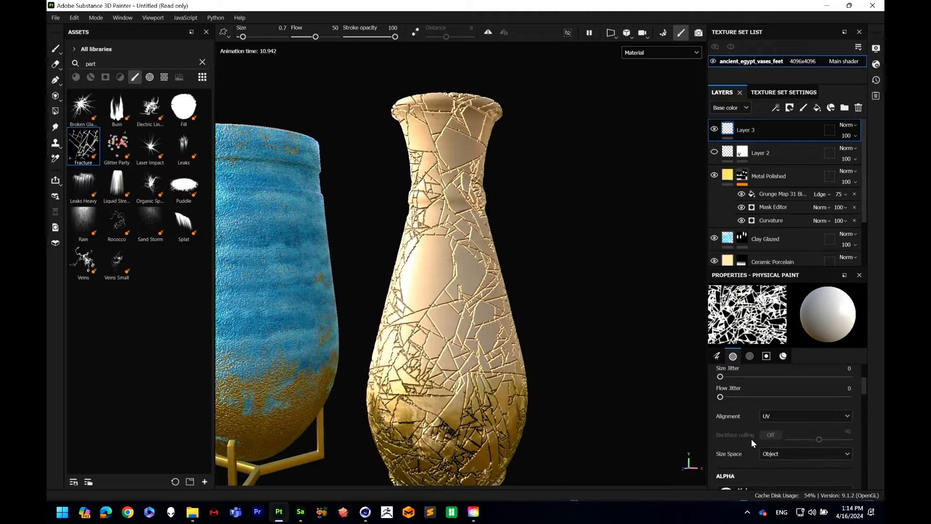
scroll(754, 440, "up", 3)
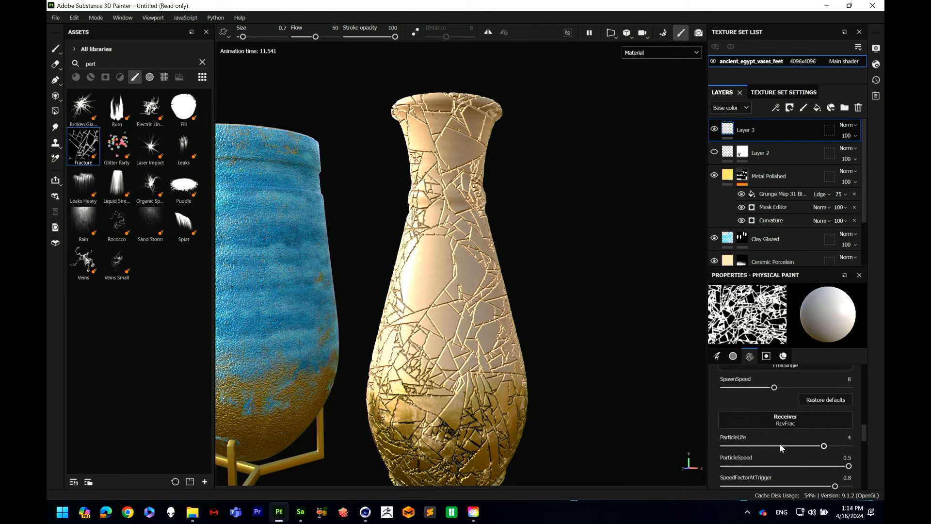
scroll(780, 444, "up", 1)
scroll(778, 432, "up", 2)
scroll(779, 446, "down", 2)
scroll(779, 446, "down", 2)
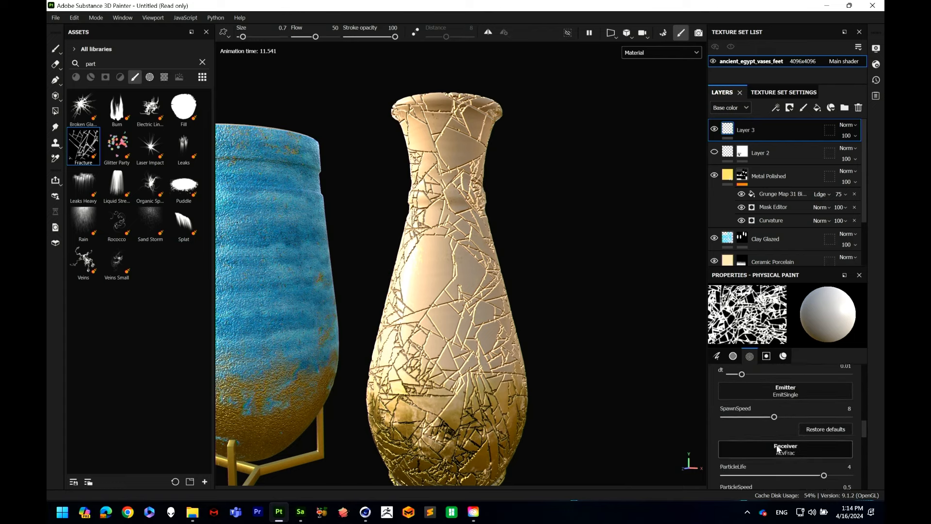
scroll(776, 445, "down", 2)
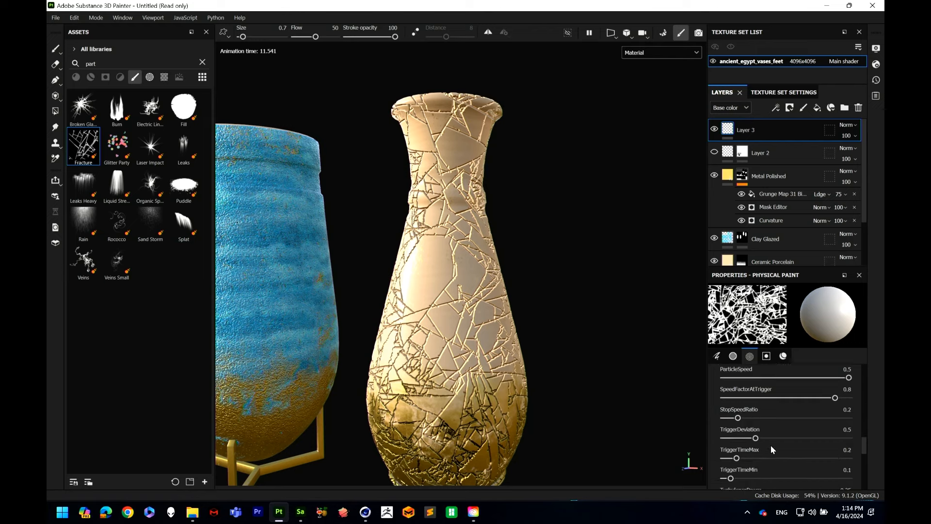
scroll(761, 453, "down", 2)
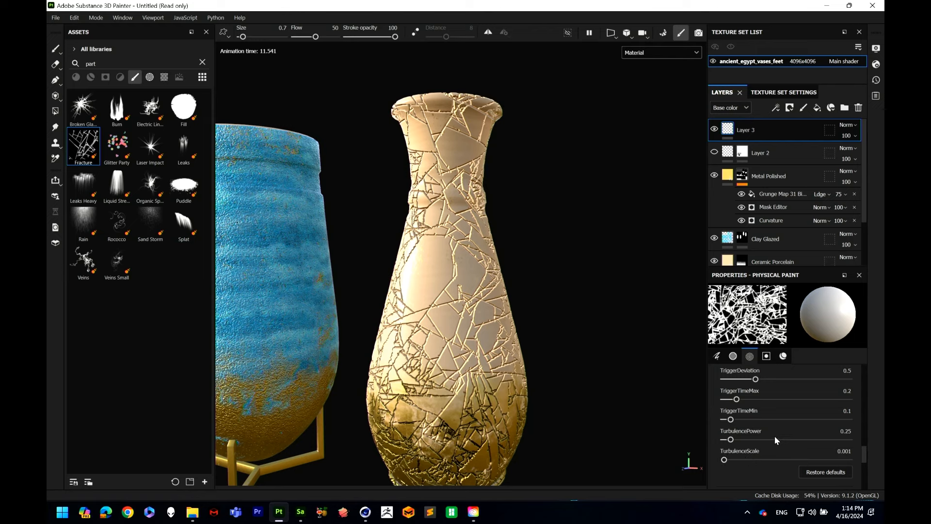
left_click(753, 439)
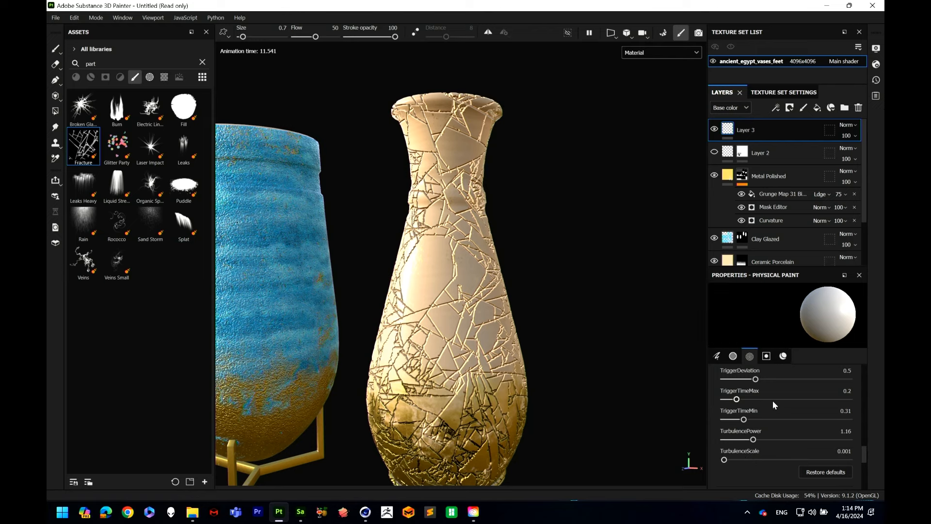
scroll(771, 403, "up", 5)
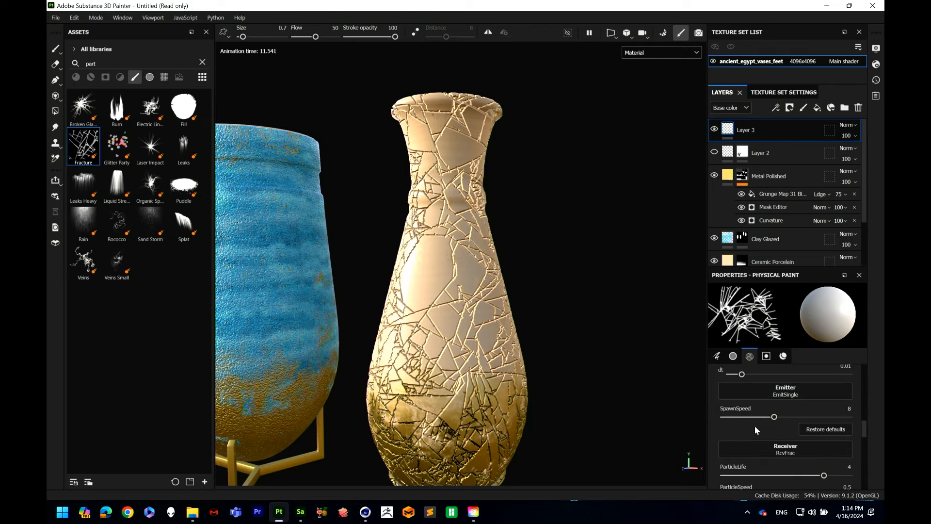
left_click(760, 476)
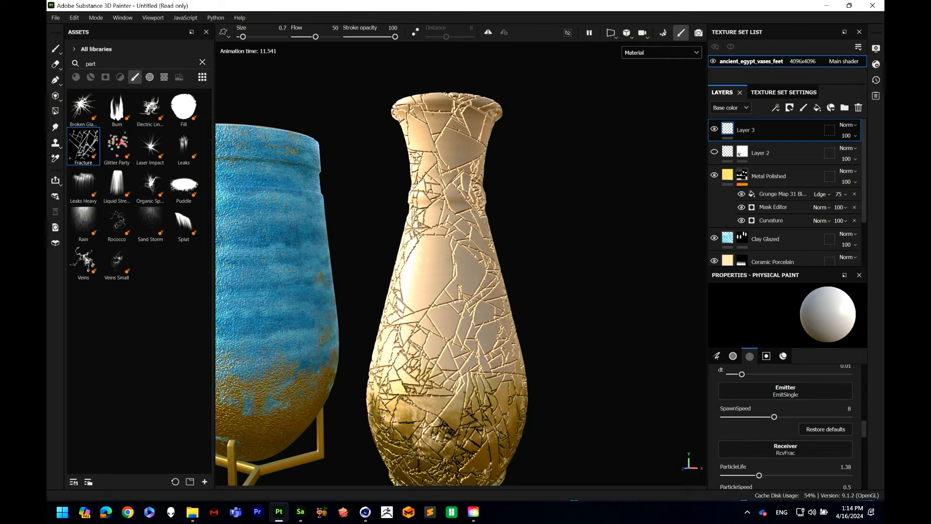
Step: Undo the dense Fracture stroke and repaint it down the slender vase from its neck to the lower body
key("ctrl+z")
mouse_move(441, 160)
left_mouse_down()
mouse_move(447, 279)
mouse_move(512, 416)
left_mouse_up()
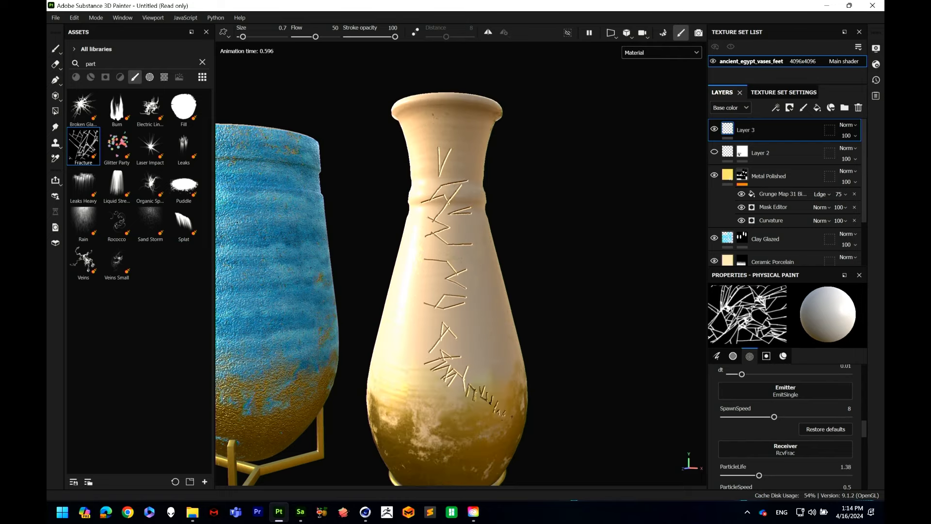
left_click_drag(482, 316, 422, 327, "alt")
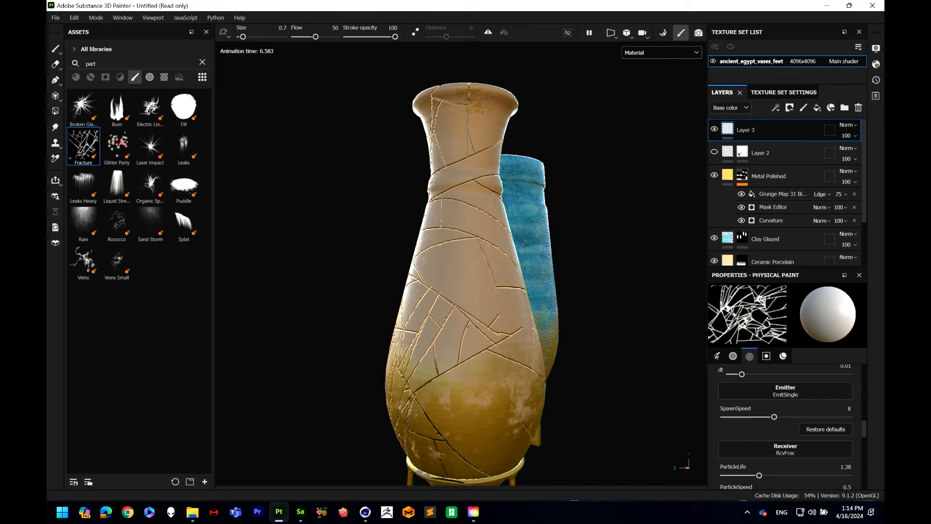
left_click_drag(523, 312, 309, 317, "alt")
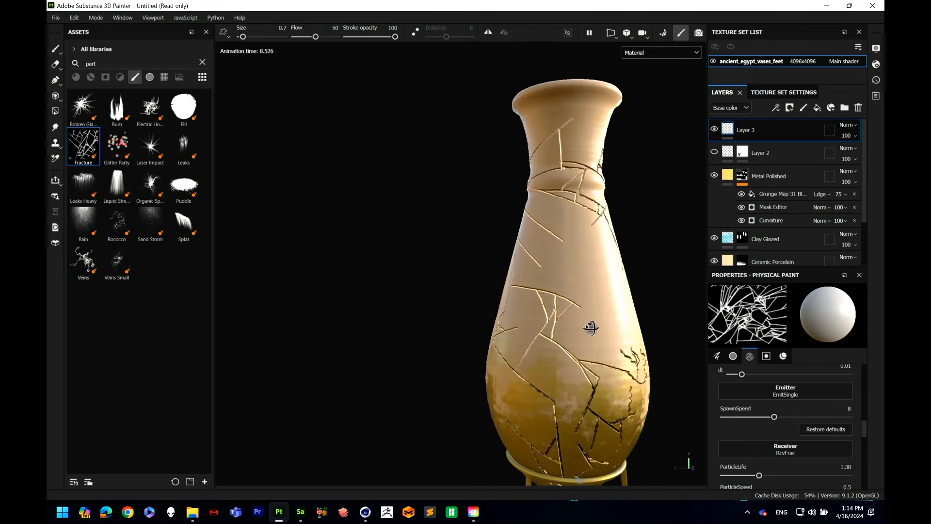
left_click_drag(591, 328, 520, 241, "alt")
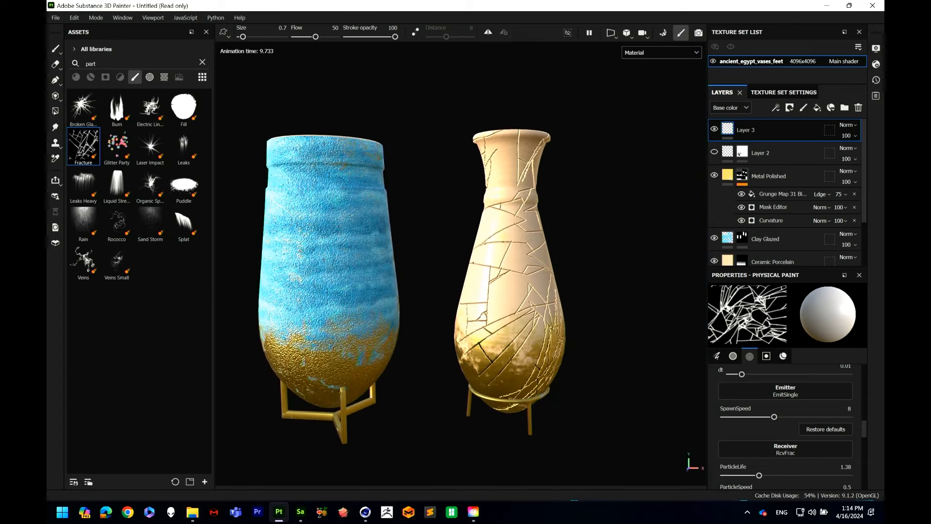
left_click_drag(471, 260, 484, 259, "alt")
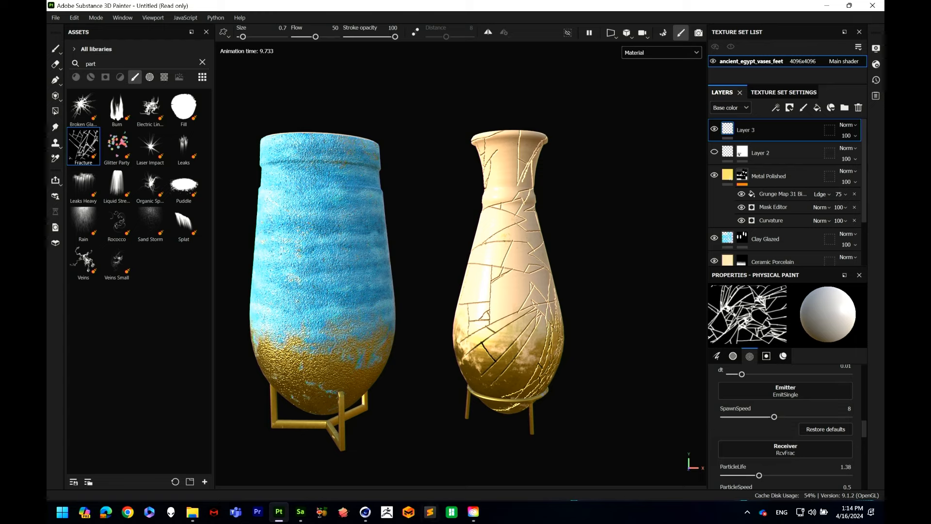
Step: Search the materials for "wood" and add Wood Rough as a fill layer above the cracks
middle_click_drag(298, 316, 354, 169, "alt")
scroll(369, 215, "up", 1)
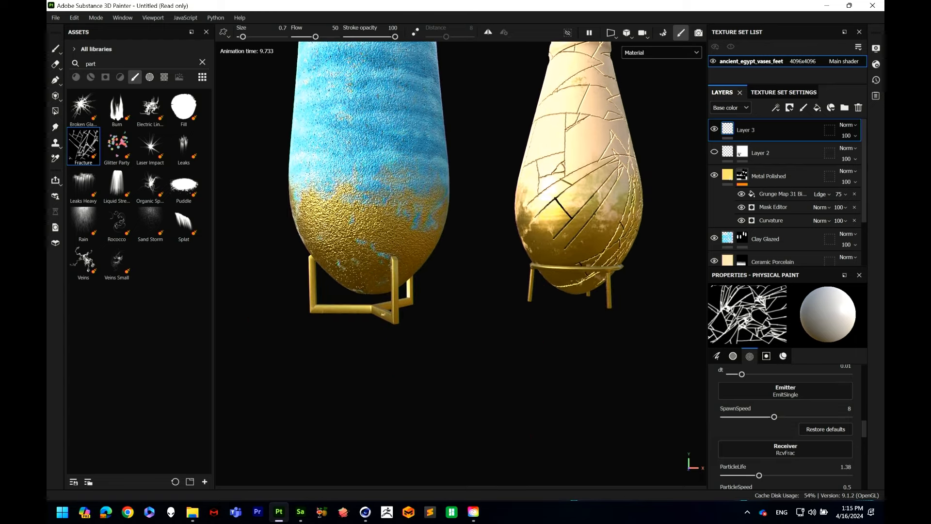
mouse_move(417, 284)
left_mouse_down("alt")
mouse_move(495, 286)
mouse_move(412, 275)
left_mouse_up("alt")
scroll(413, 275, "up", 1)
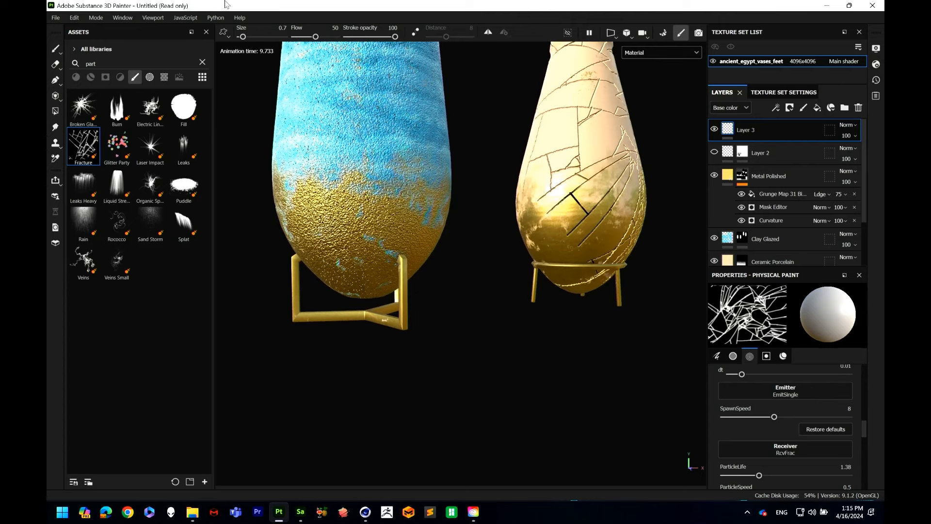
left_click(202, 62)
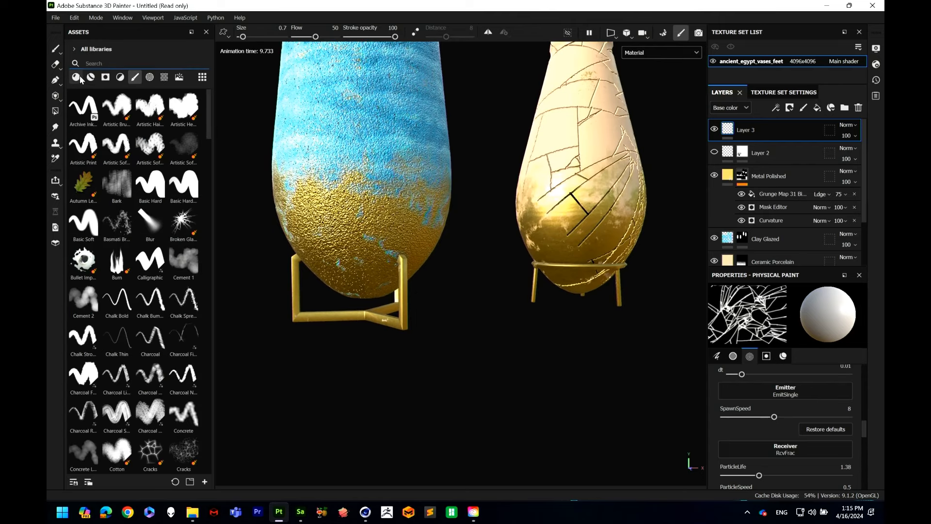
left_click(76, 77)
type("wood")
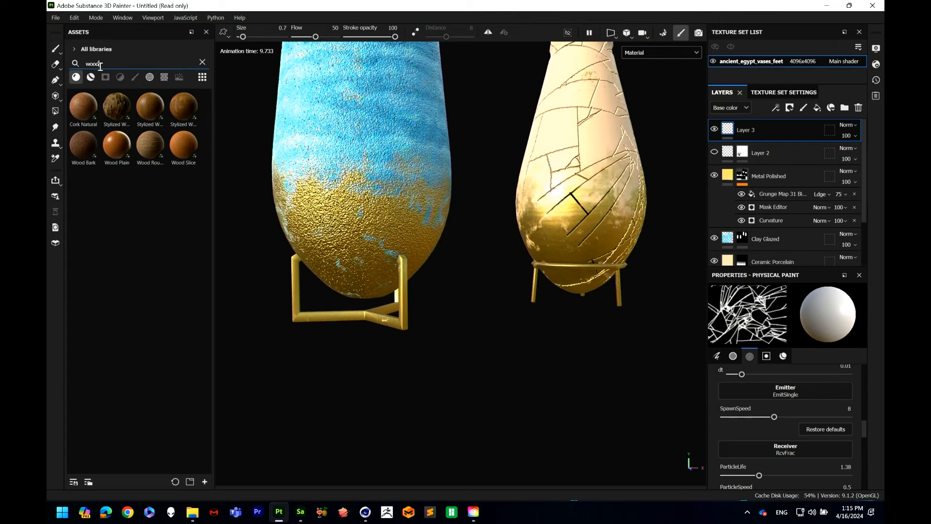
left_click_drag(150, 144, 403, 311)
left_click_drag(403, 310, 409, 300)
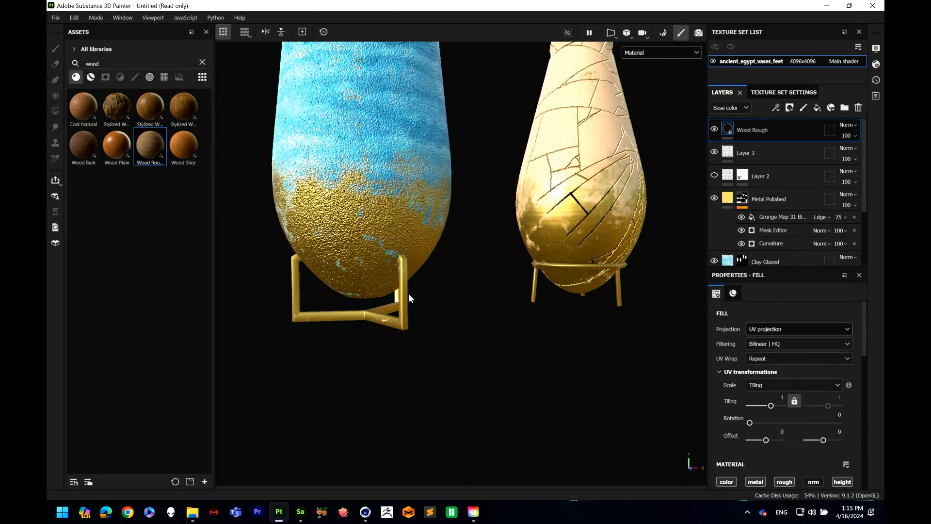
Step: Toggle the Wood Rough layer's visibility and examine how the wood covers the vases and their stands
scroll(412, 316, "up", 2)
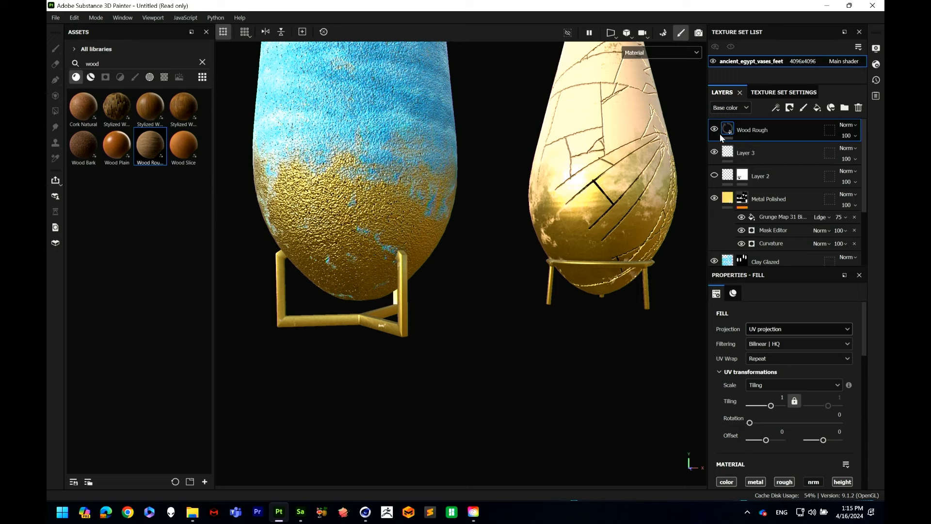
left_click_drag(395, 333, 424, 324, "alt")
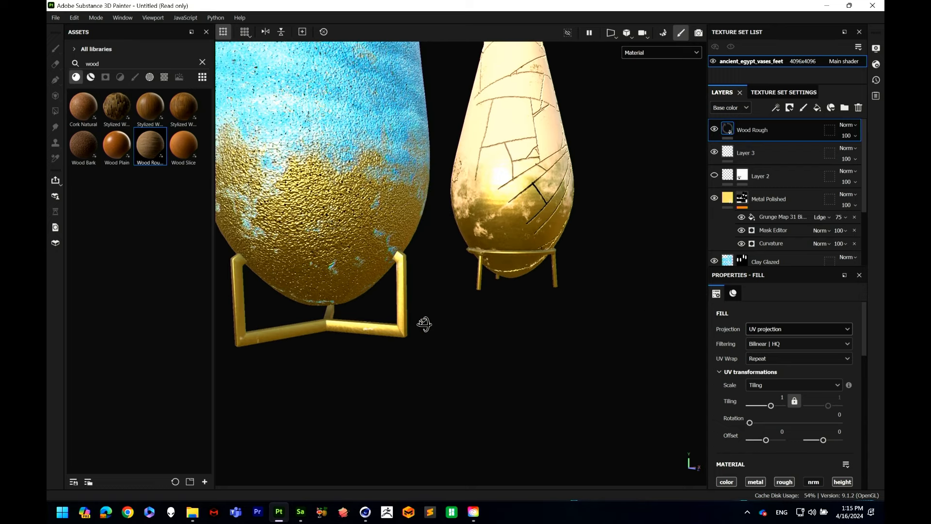
left_click(715, 129)
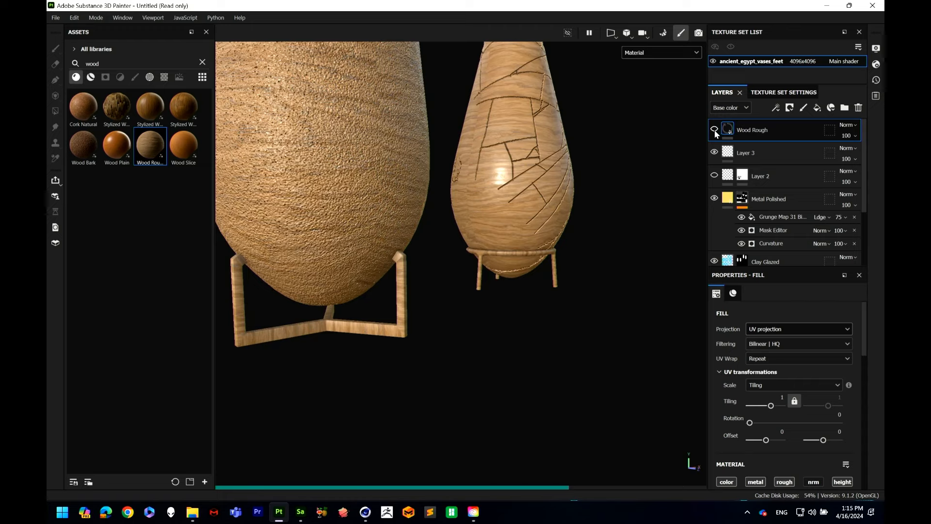
left_click(715, 129)
left_click(715, 129)
left_click_drag(291, 269, 439, 283, "alt")
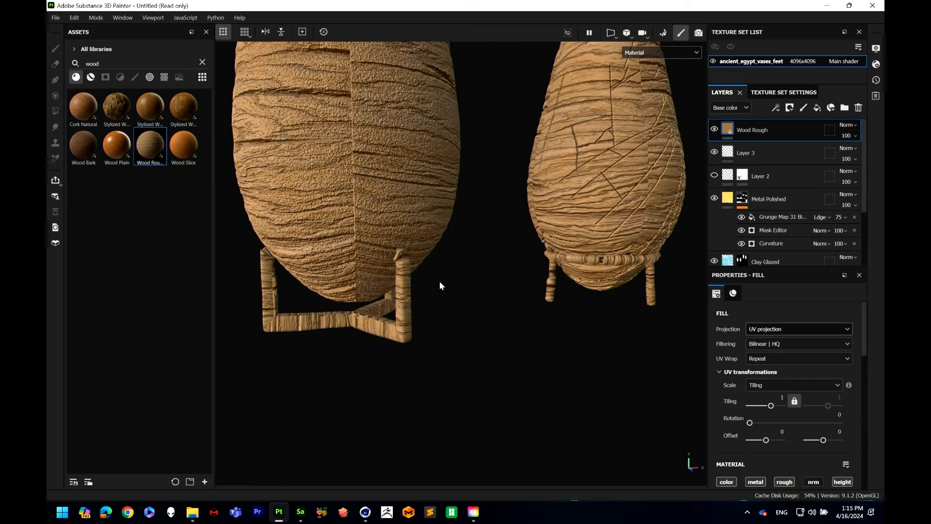
Step: Add a black mask to the Wood Rough layer and activate Polygon Fill in UV chunk mode with colour 1
left_click(789, 108)
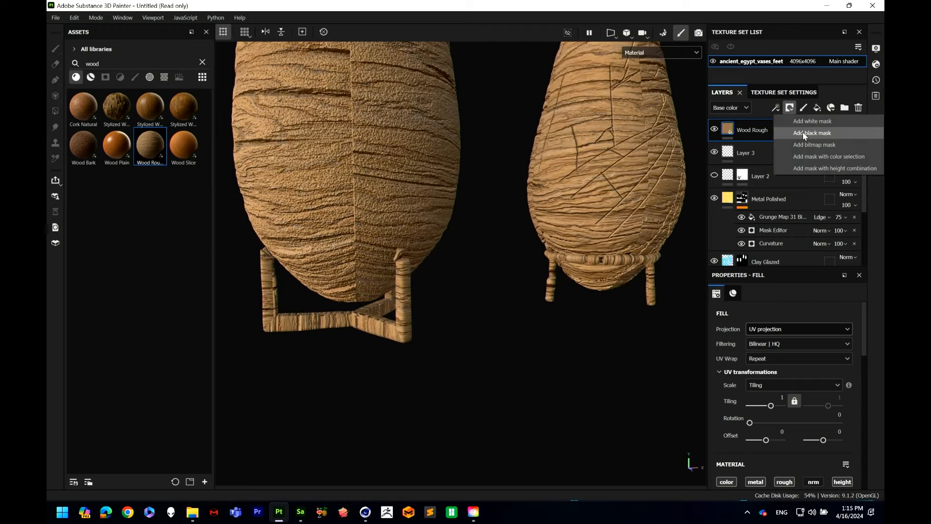
left_click(802, 132)
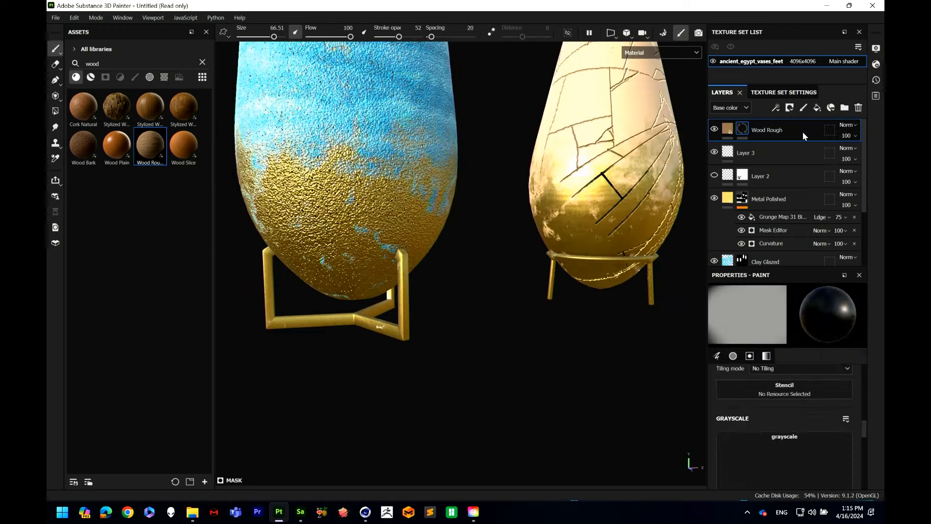
left_click(55, 111)
left_click(378, 34)
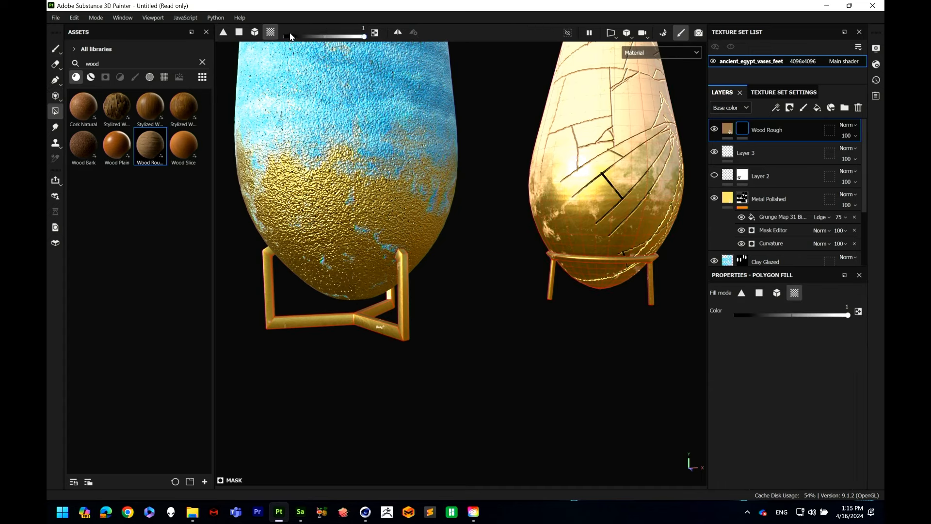
Step: Fill the blue vase's stand pieces in the mask to show the wood on them
left_click(373, 318)
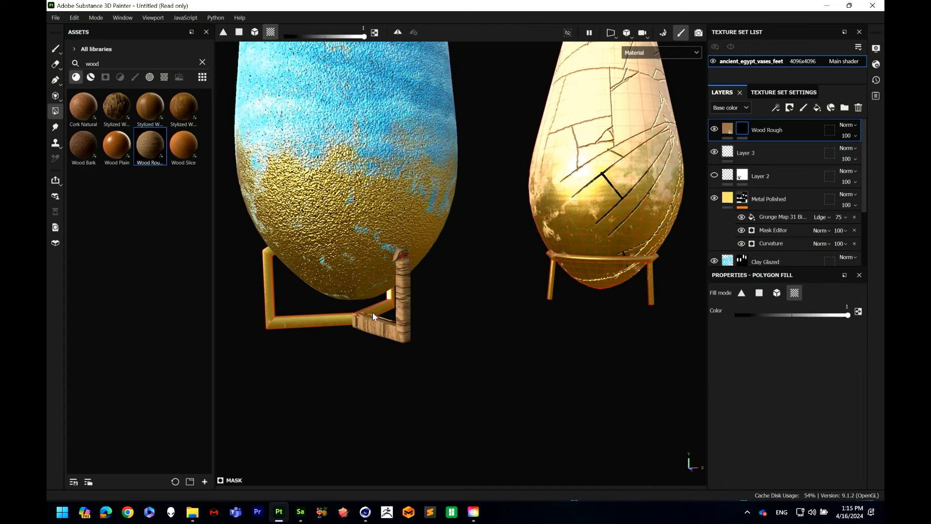
left_click(320, 315)
left_click(292, 317)
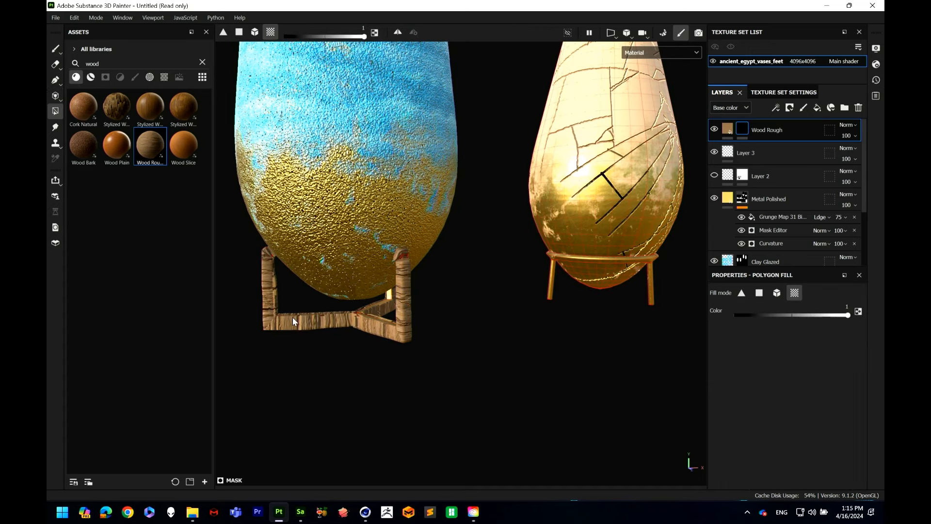
Step: Fill the slender vase's stand ring and legs in the wood mask, including the leg at the back
left_click(562, 258)
left_click(552, 284)
left_click(652, 283)
middle_click_drag(651, 282, 515, 311, "alt")
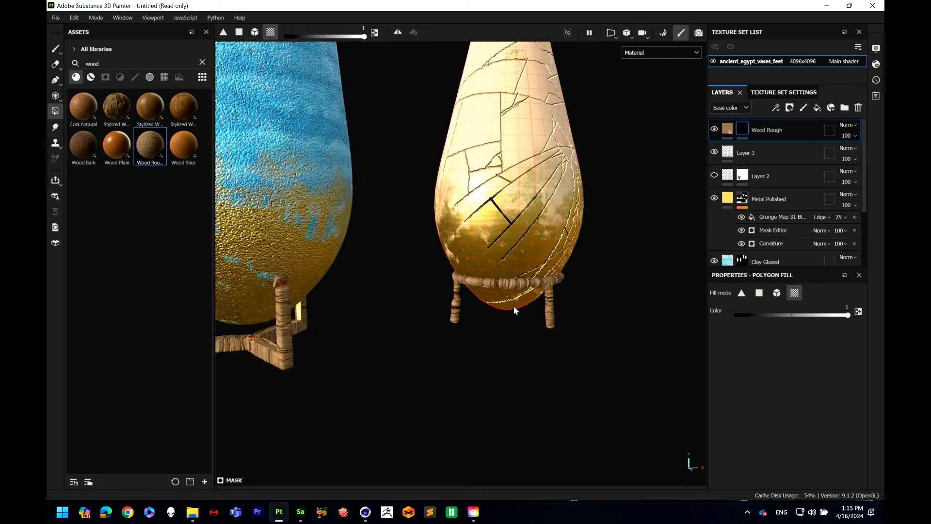
left_click_drag(515, 311, 343, 411, "alt")
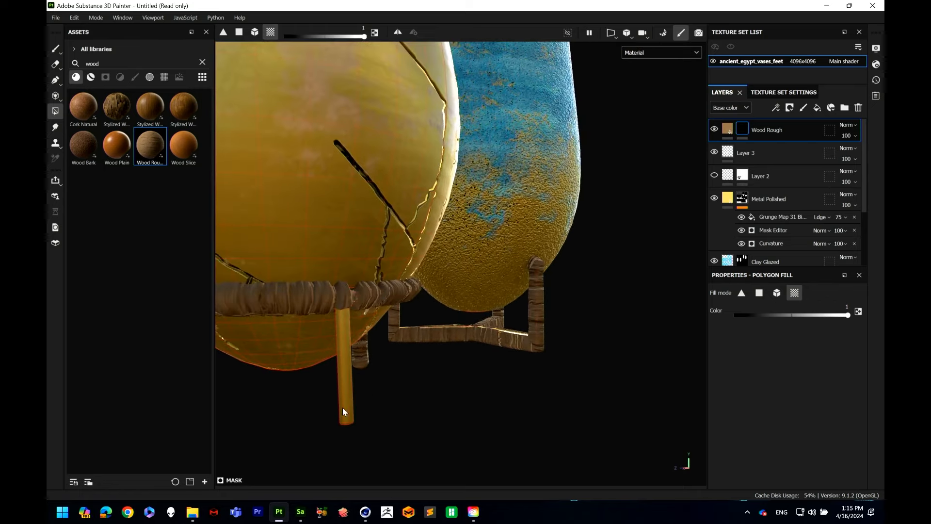
left_click(344, 412)
left_click_drag(365, 370, 436, 310, "alt")
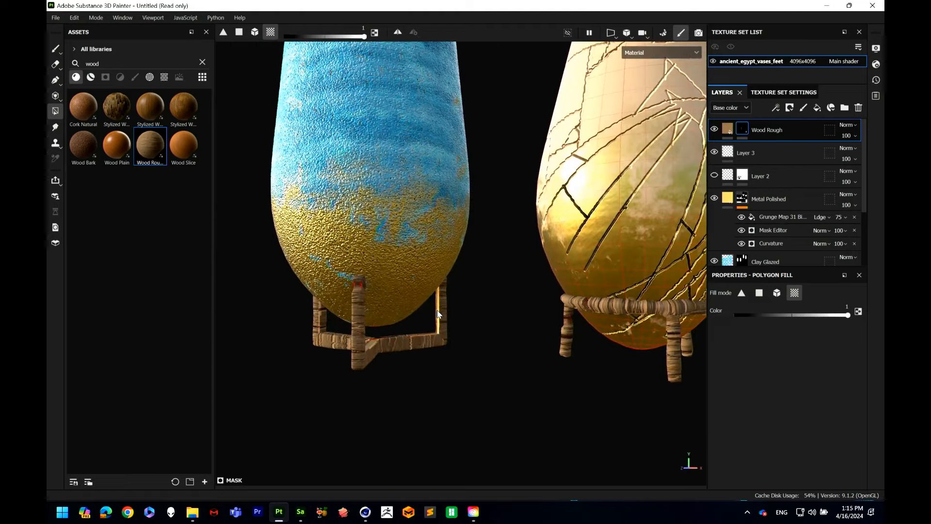
left_click_drag(397, 341, 631, 252, "alt")
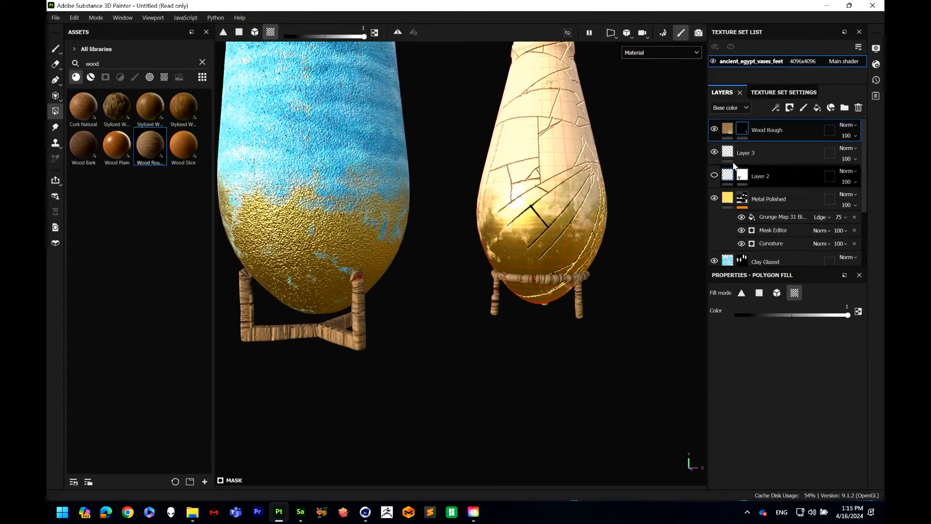
Step: Set the Wood Rough fill's tiling to 4 and its Wood Color parameter to 0.75
left_click(727, 128)
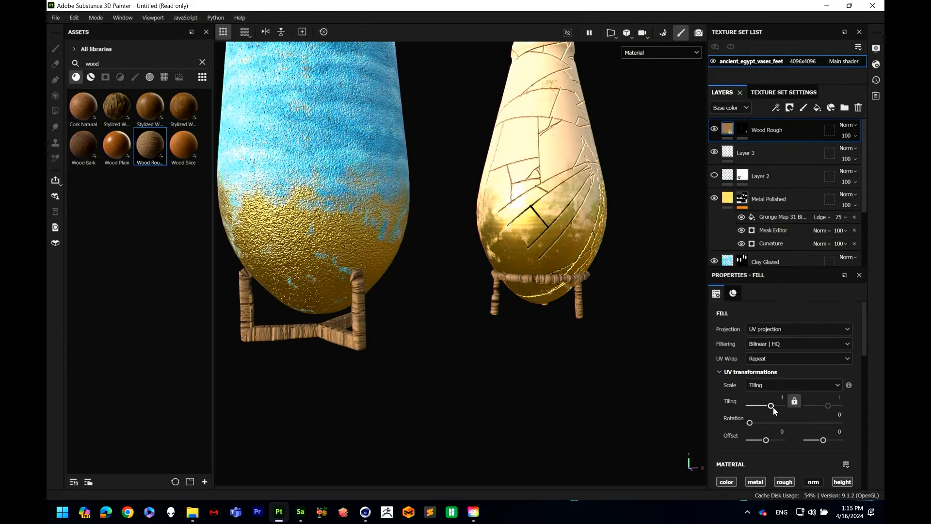
left_click_drag(774, 409, 774, 406)
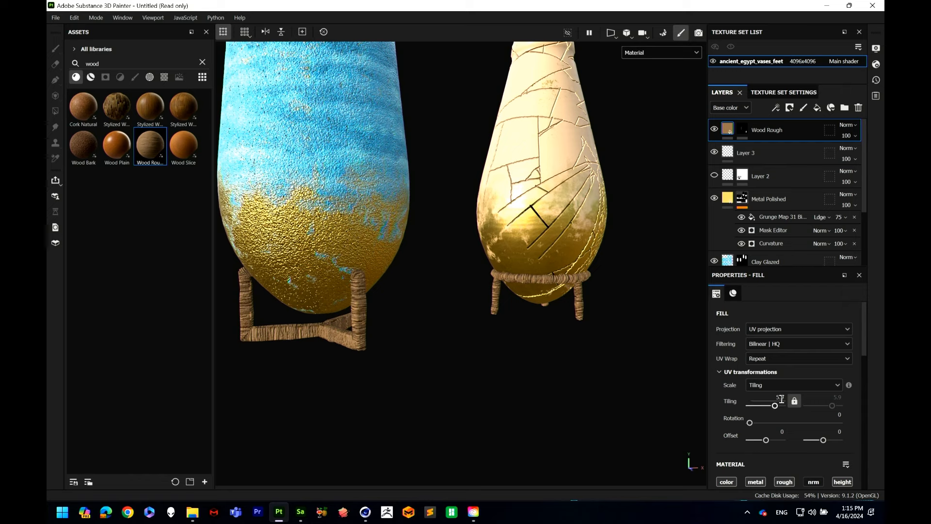
scroll(776, 417, "down", 5)
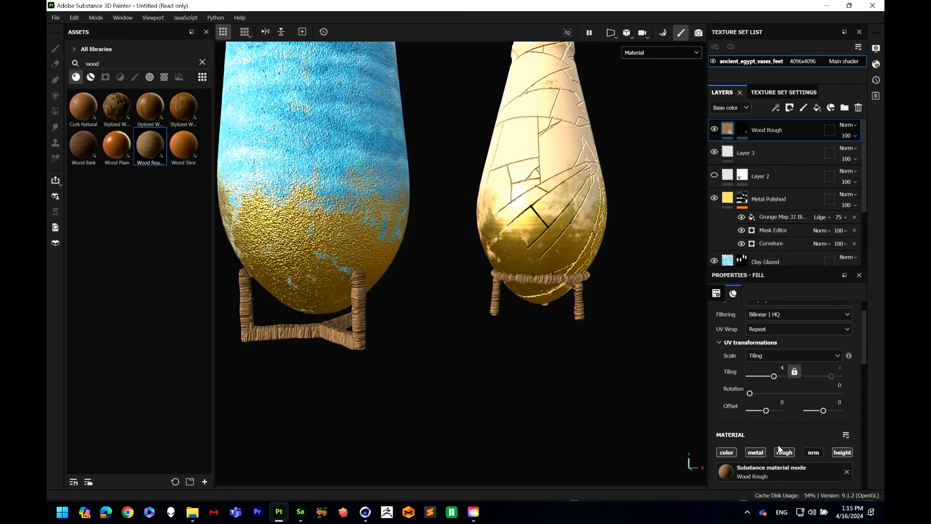
scroll(779, 405, "down", 3)
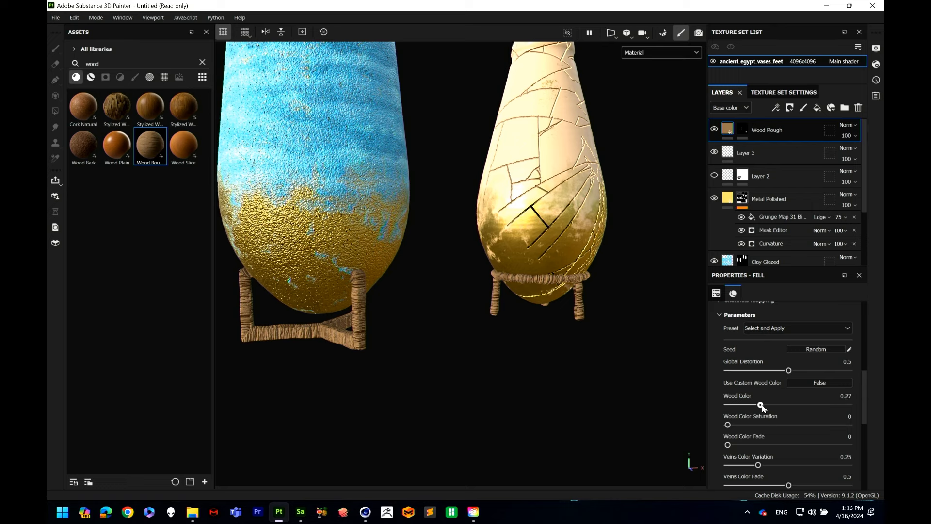
left_click(802, 404)
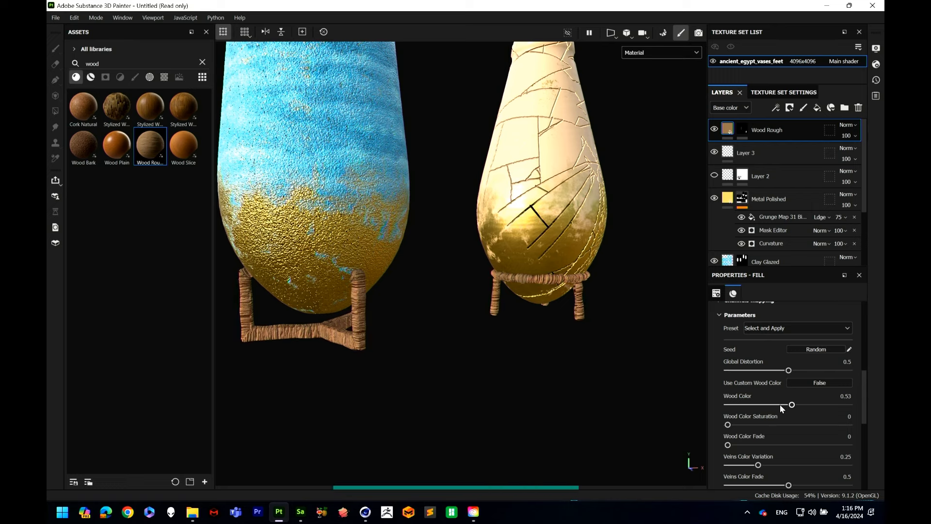
left_click(746, 405)
left_click(839, 404)
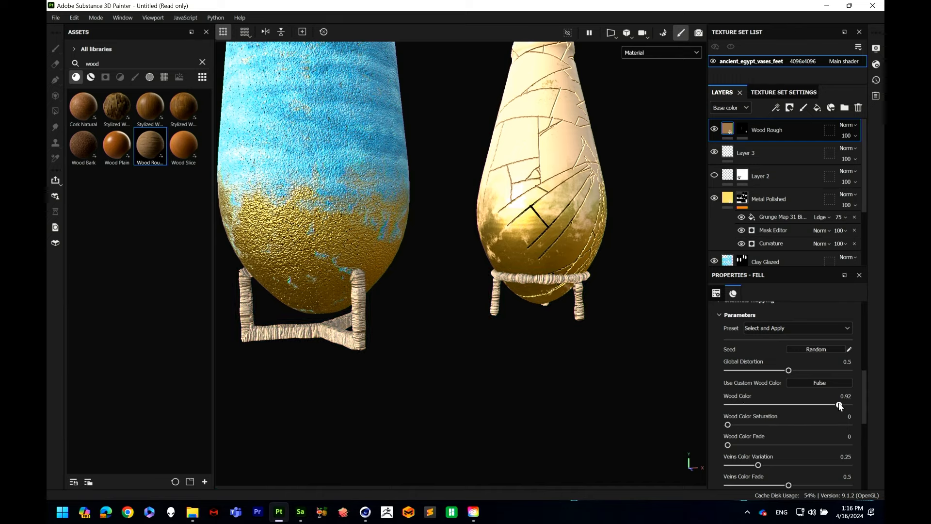
left_click(819, 404)
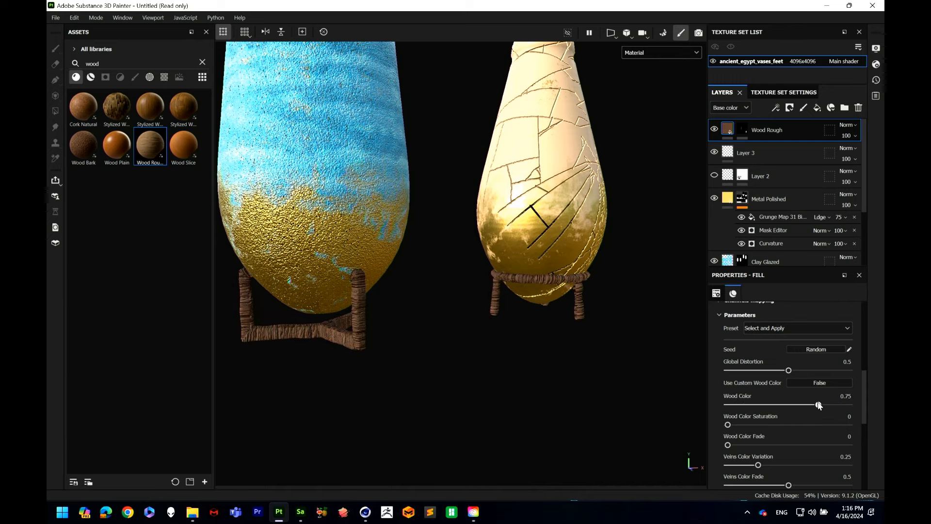
Step: Show the layers' Height channel and reduce the Wood Rough layer's height opacity to 30
scroll(409, 223, "down", 3)
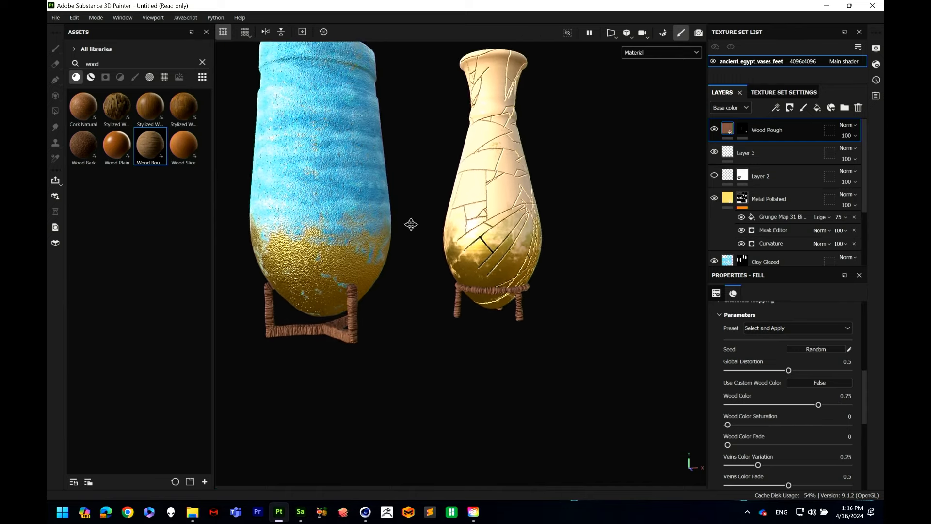
left_click(738, 106)
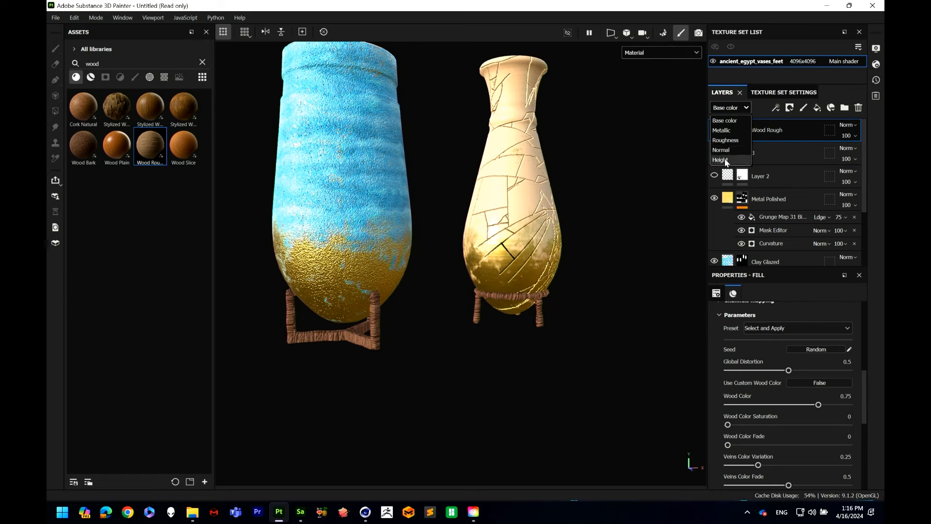
left_click(726, 128)
left_click(856, 136)
left_click_drag(866, 153, 850, 156)
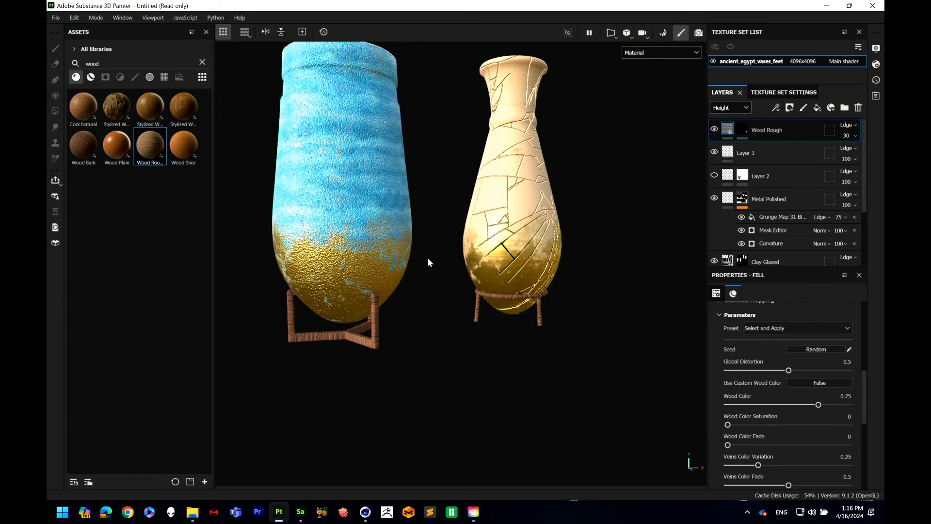
Step: Examine both textured vases and their wooden stands from several angles and distances
middle_click_drag(428, 258, 450, 281, "alt")
right_click_drag(450, 281, 447, 208, "alt")
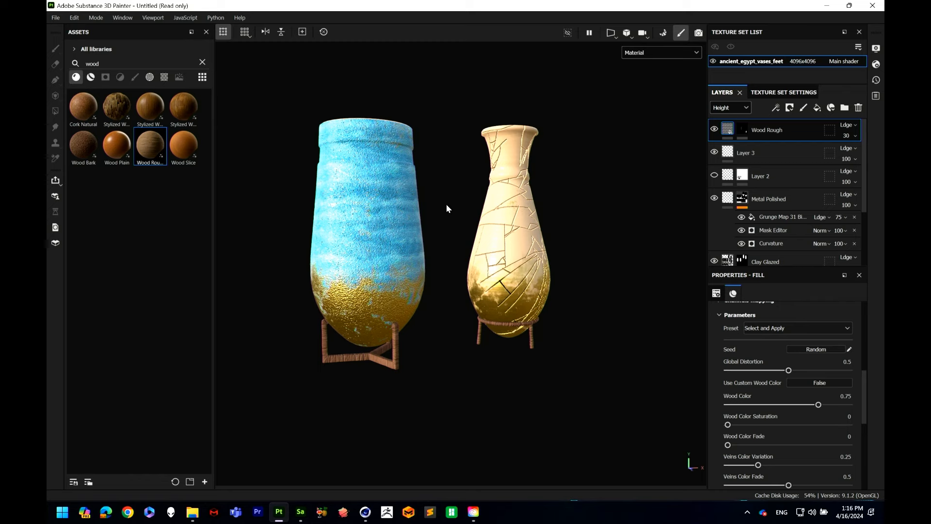
left_click_drag(449, 197, 399, 210, "alt")
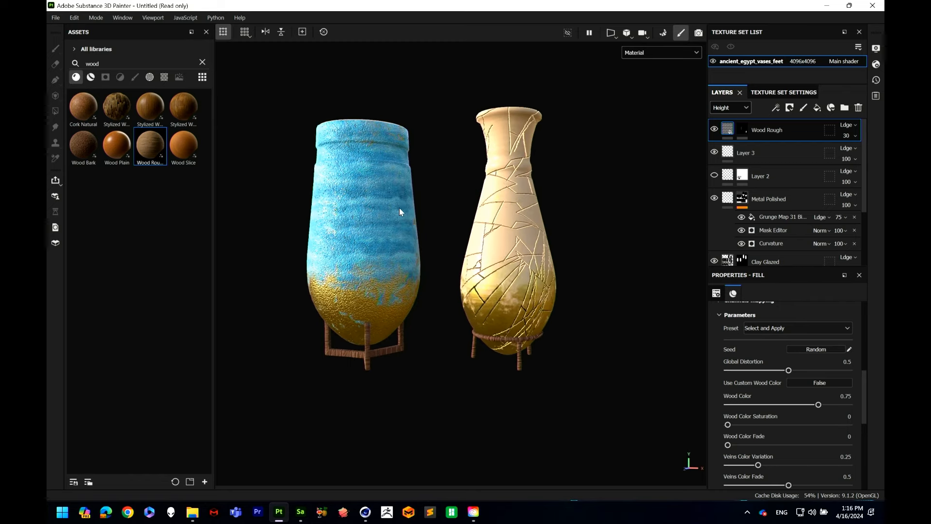
middle_click_drag(399, 210, 453, 216, "alt")
right_click_drag(453, 216, 481, 246, "alt")
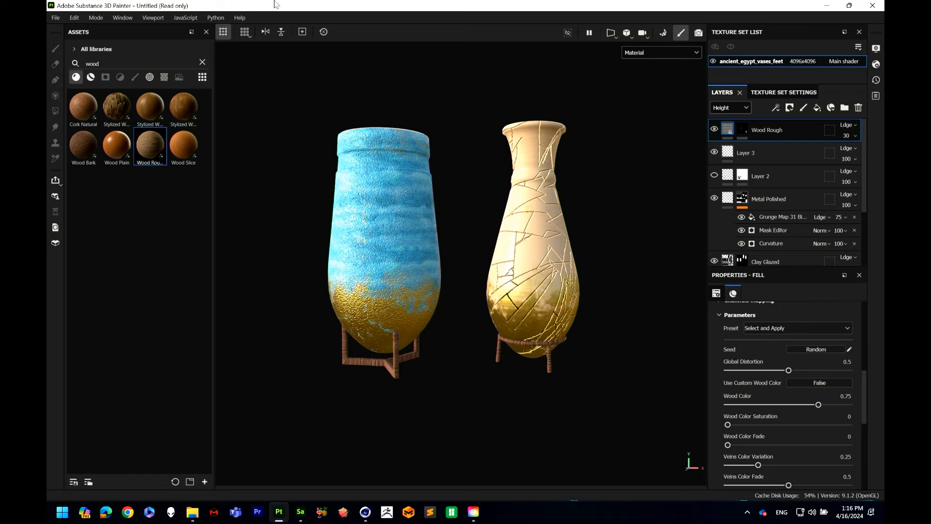
middle_click_drag(431, 179, 447, 246, "alt")
right_click_drag(448, 247, 461, 216, "alt")
middle_click_drag(461, 216, 418, 197, "alt")
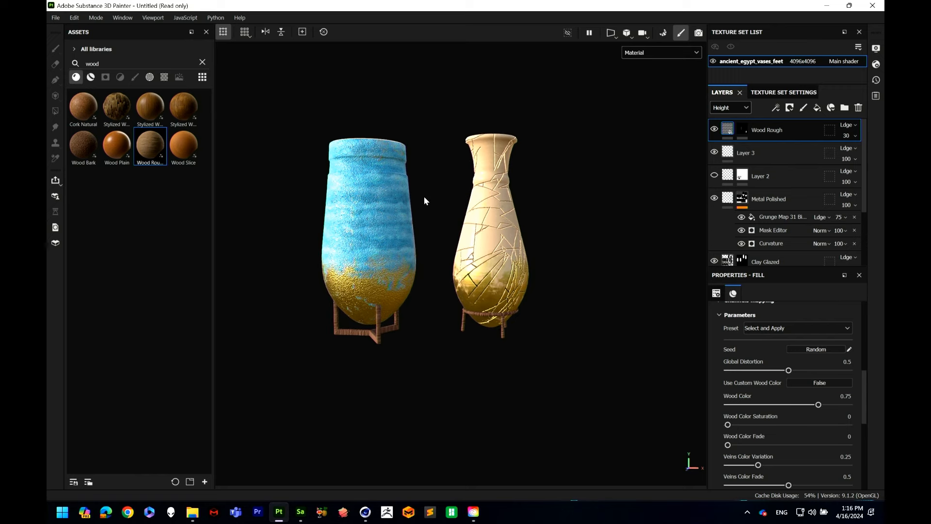
Step: Start a texture export and set the output directory to the Desktop folder
left_click(56, 18)
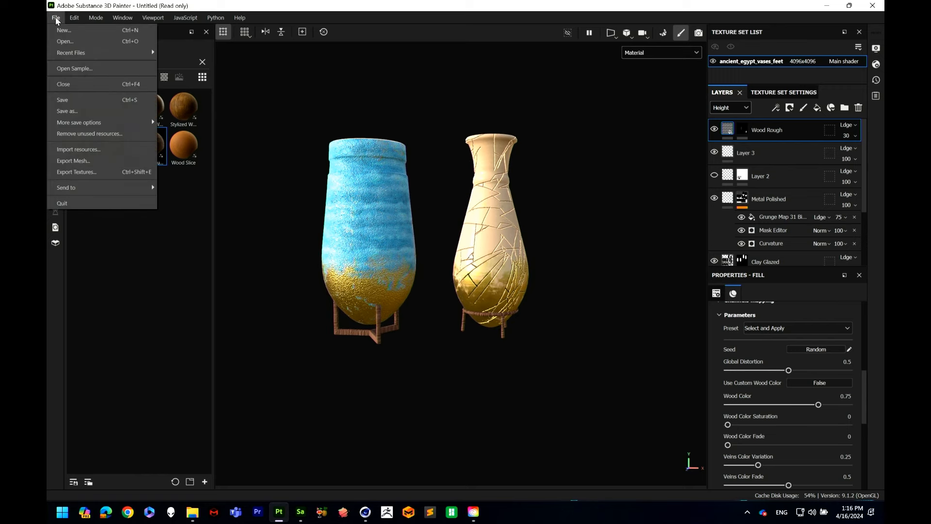
left_click(101, 172)
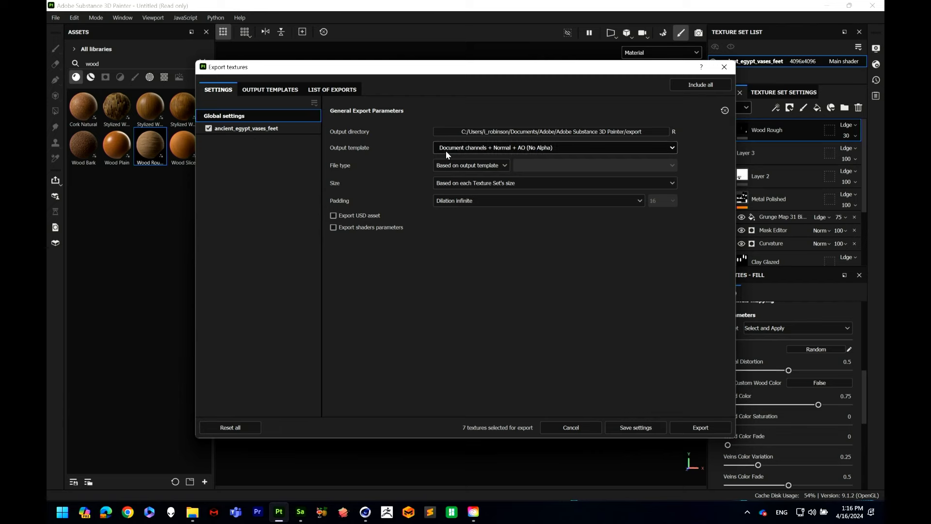
left_click(457, 133)
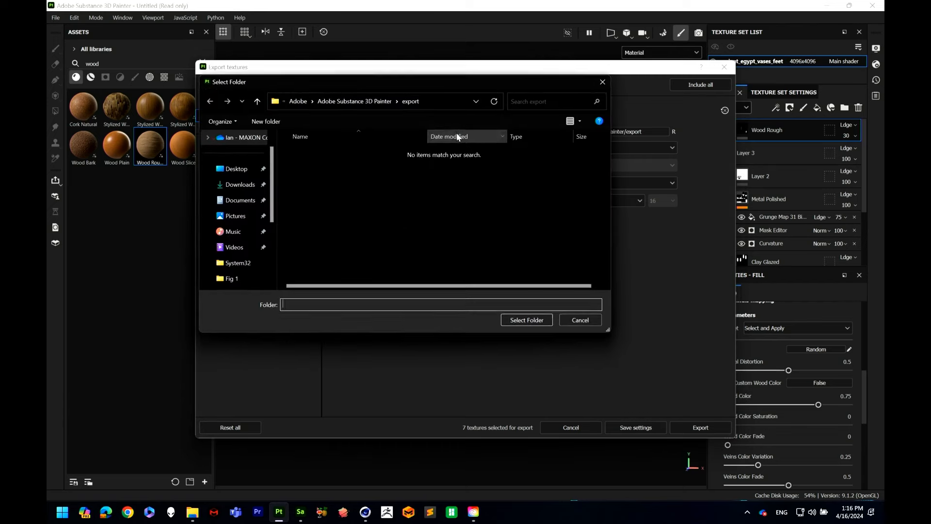
left_click(240, 175)
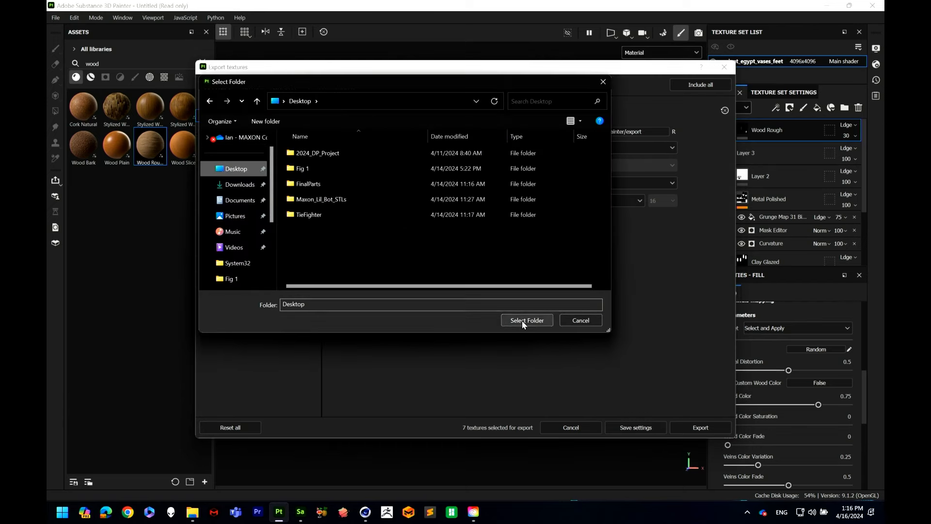
left_click(522, 321)
Step: Choose Redshift (rsMaterial) as the output template for the texture export
left_click(464, 151)
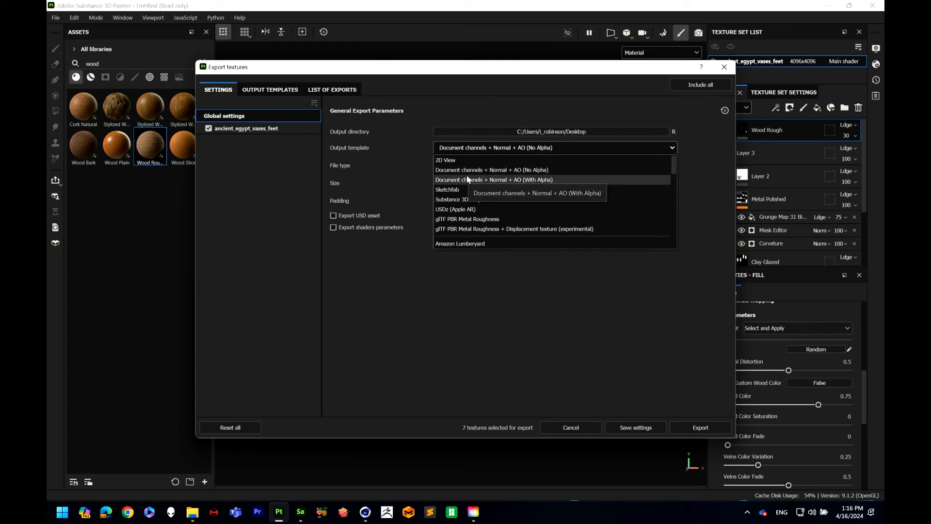
scroll(453, 197, "down", 2)
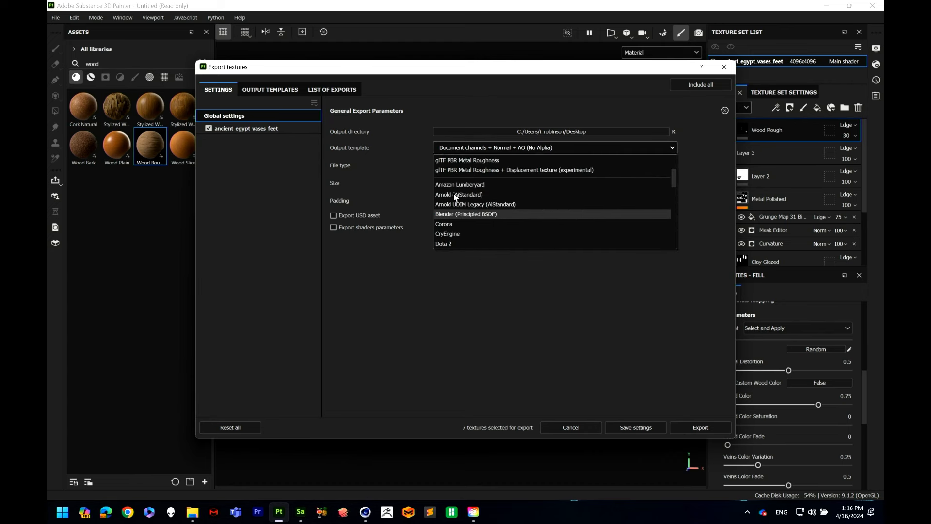
scroll(456, 196, "down", 4)
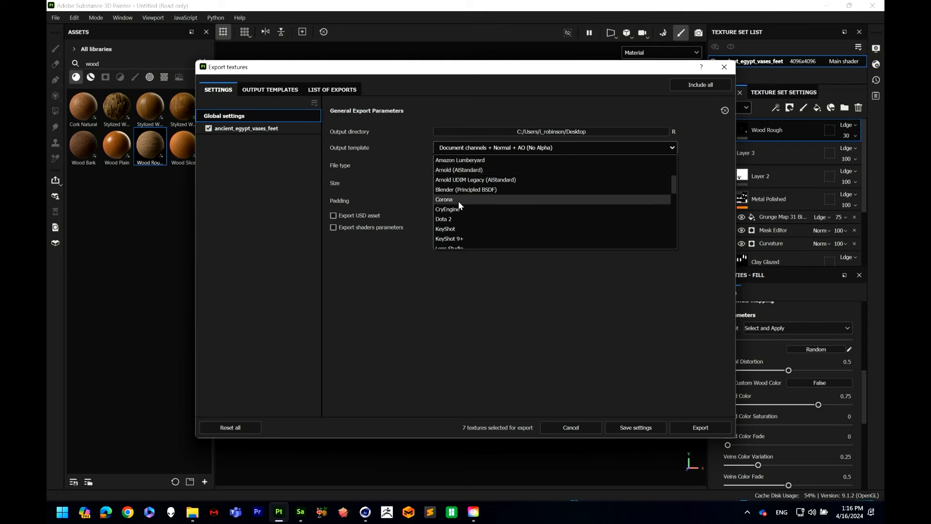
scroll(461, 202, "down", 5)
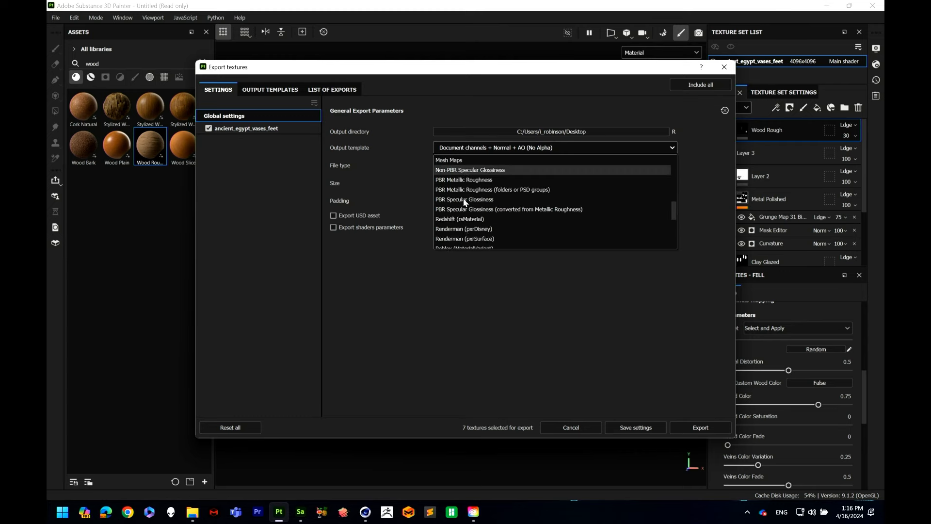
scroll(468, 209, "up", 3)
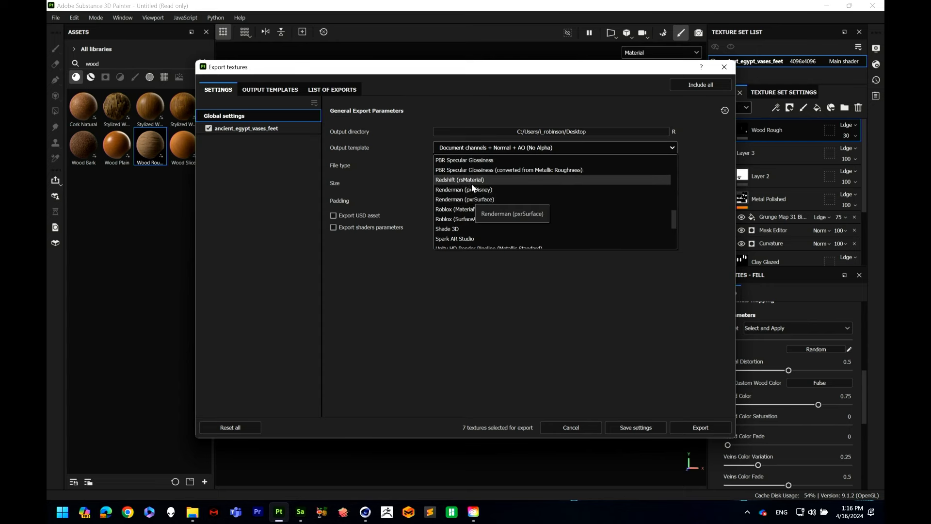
left_click(467, 180)
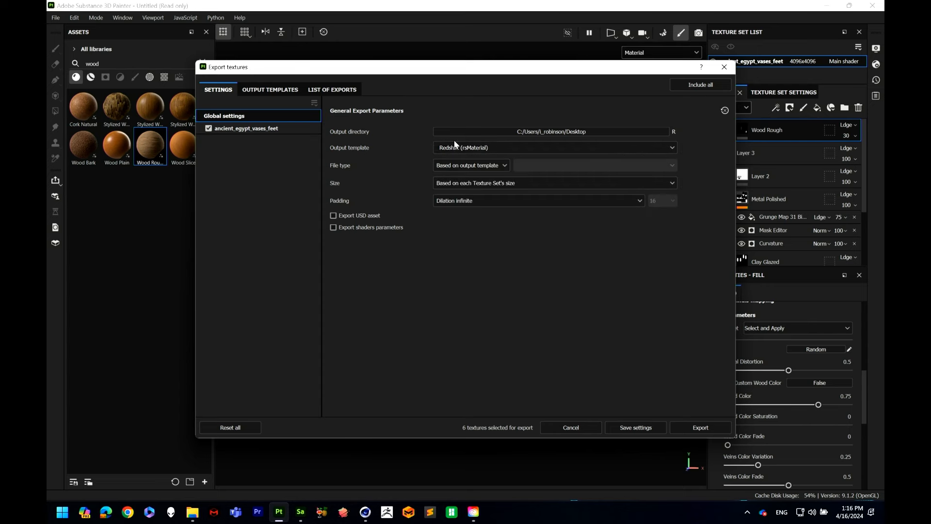
Step: Set the export file type to sbsar at 16 bits and export the textures
left_click(453, 165)
scroll(440, 252, "down", 2)
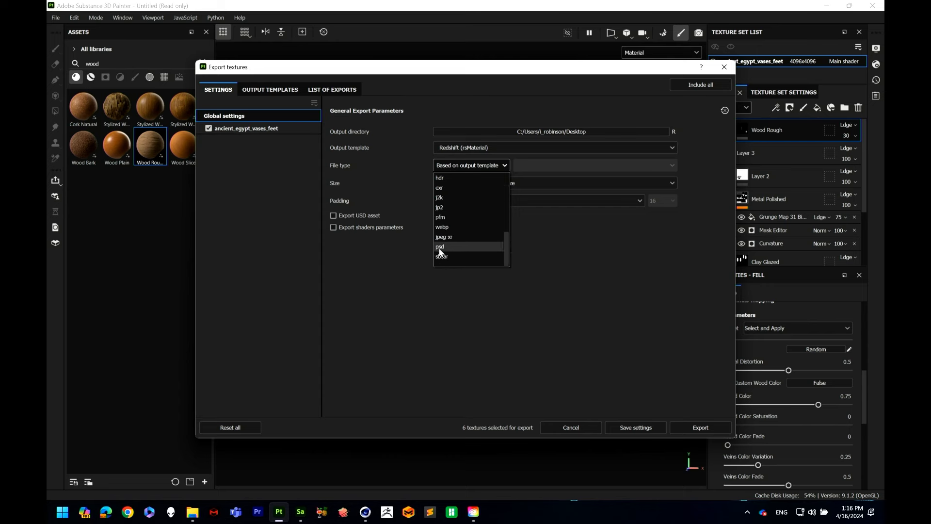
left_click(442, 255)
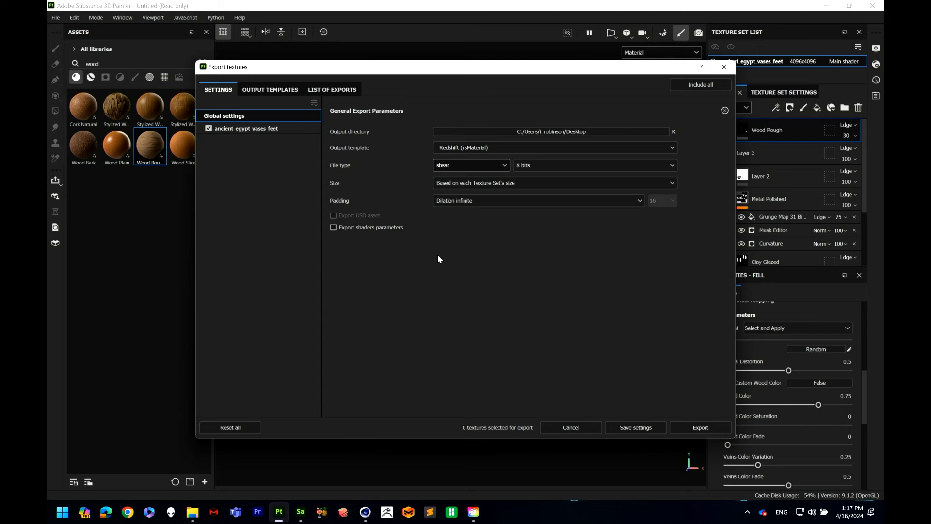
left_click(528, 167)
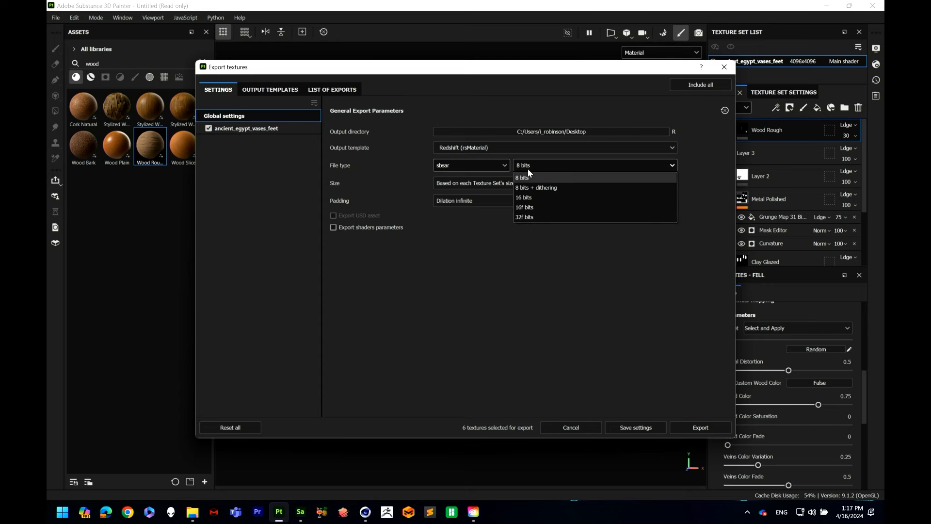
left_click(531, 197)
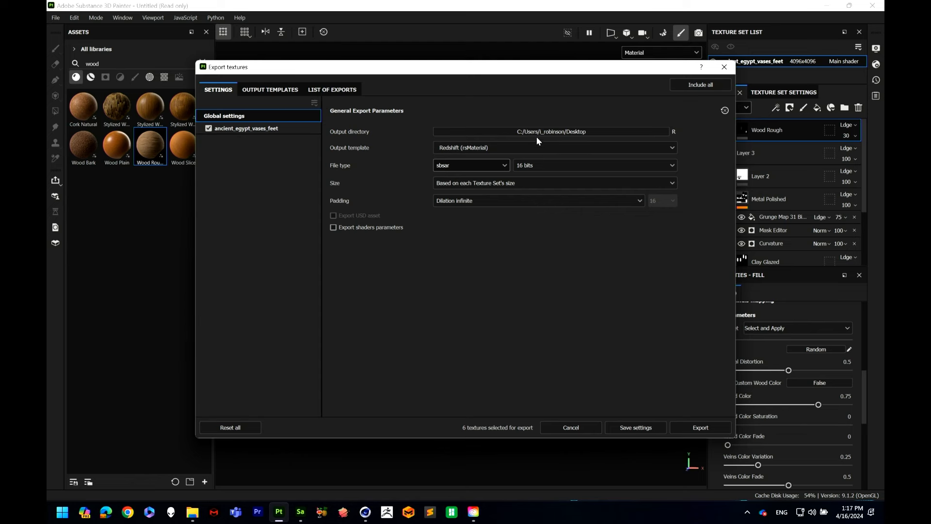
left_click(711, 429)
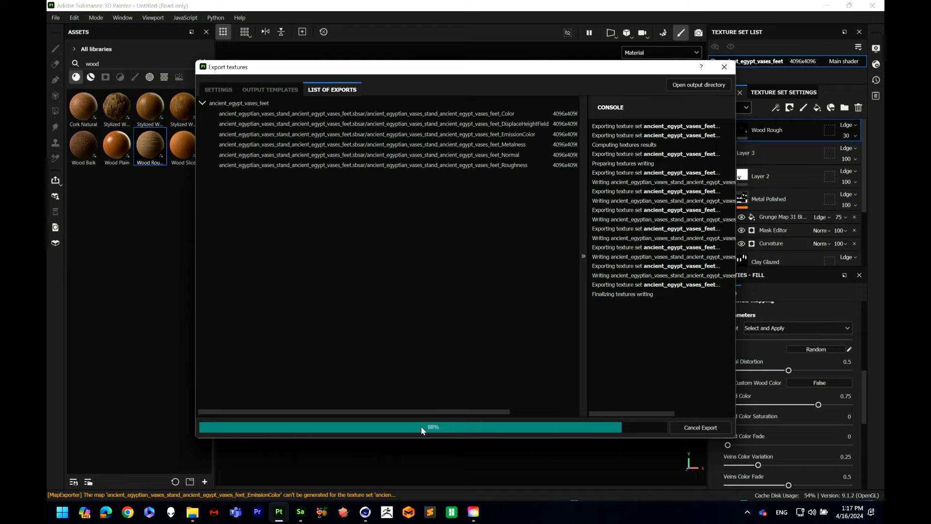
Step: Switch to Cinema 4D, move the Redshift RenderView clear of the material thumbnails and deselect the materials
mouse_move(366, 510)
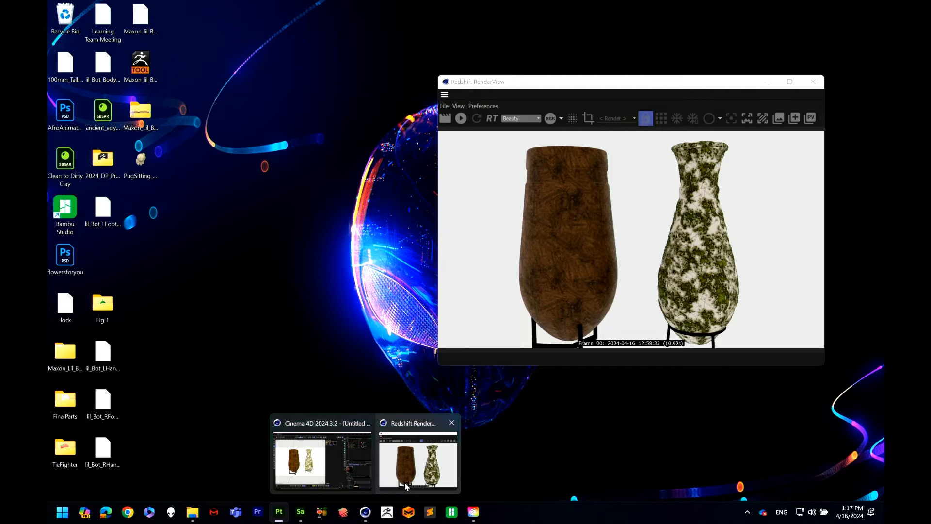
left_click(418, 458)
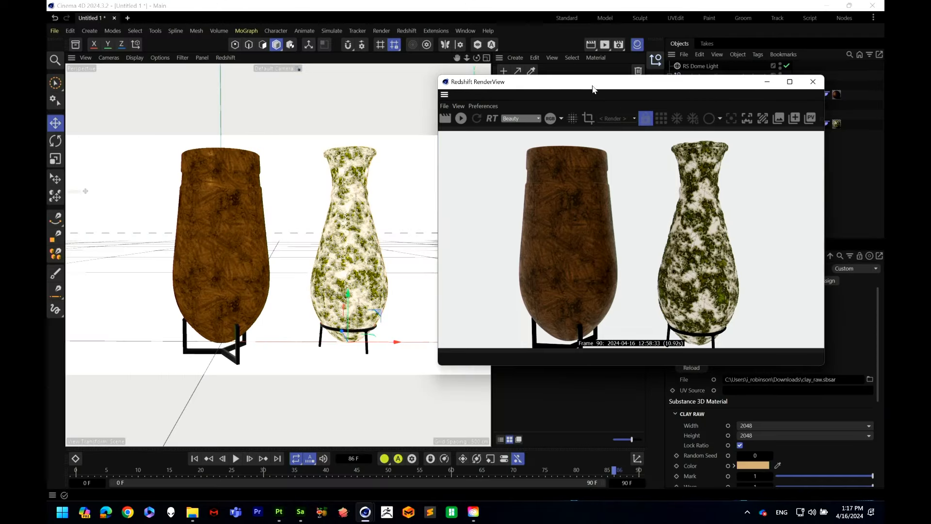
left_click_drag(593, 89, 585, 178)
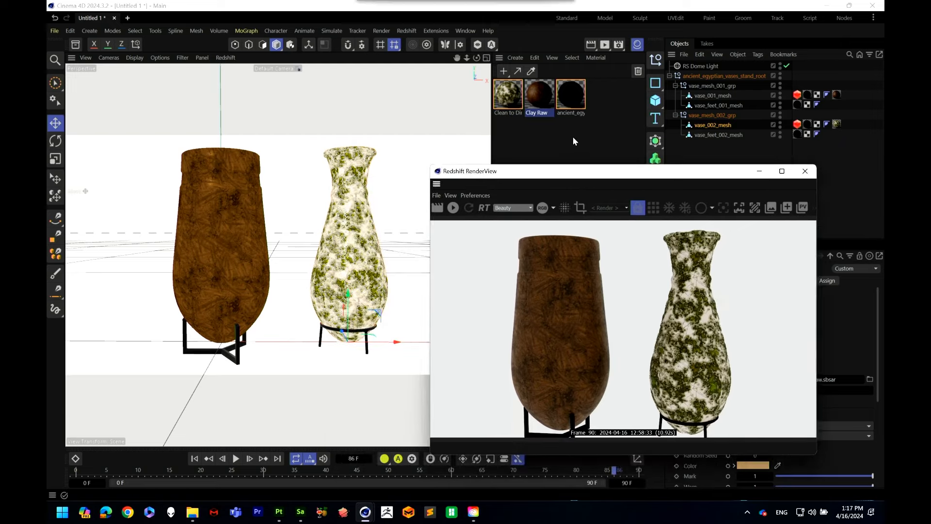
left_click(573, 139)
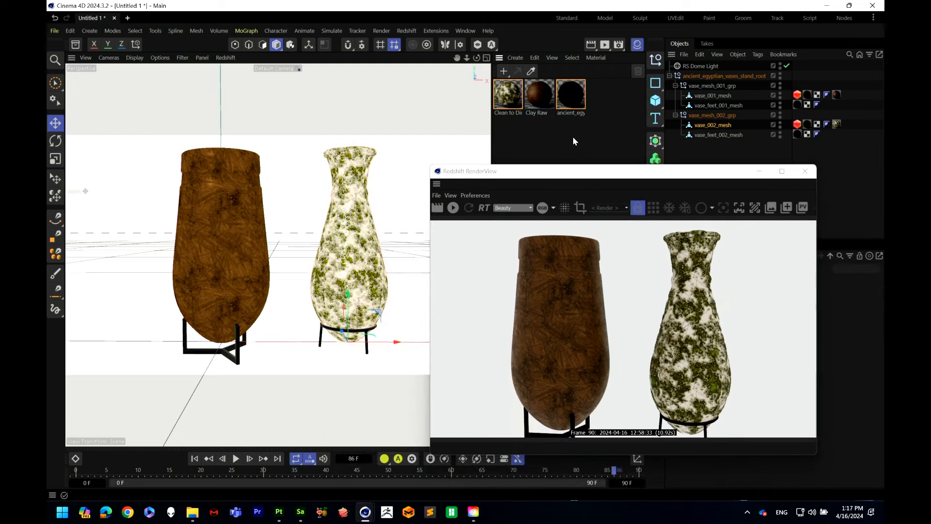
Step: Switch to Creative Cloud Desktop to browse its 3D surface materials
left_click(473, 513)
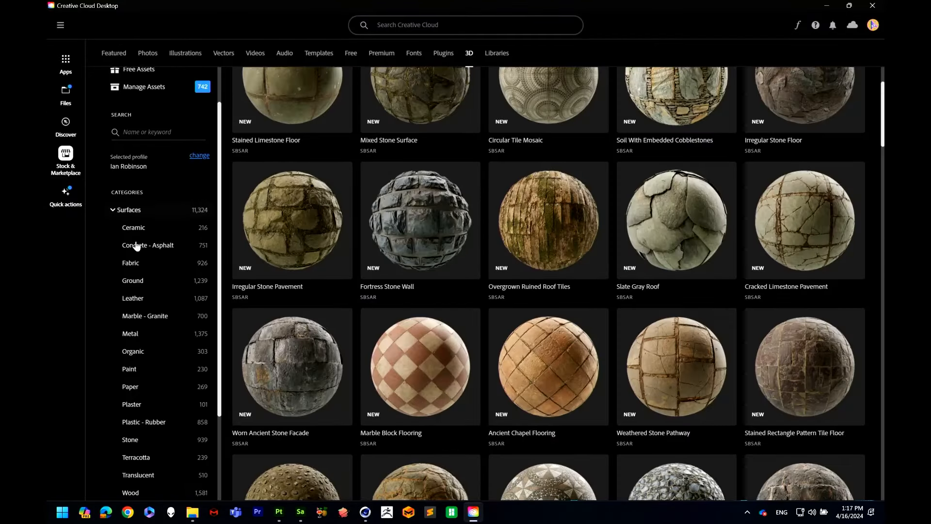